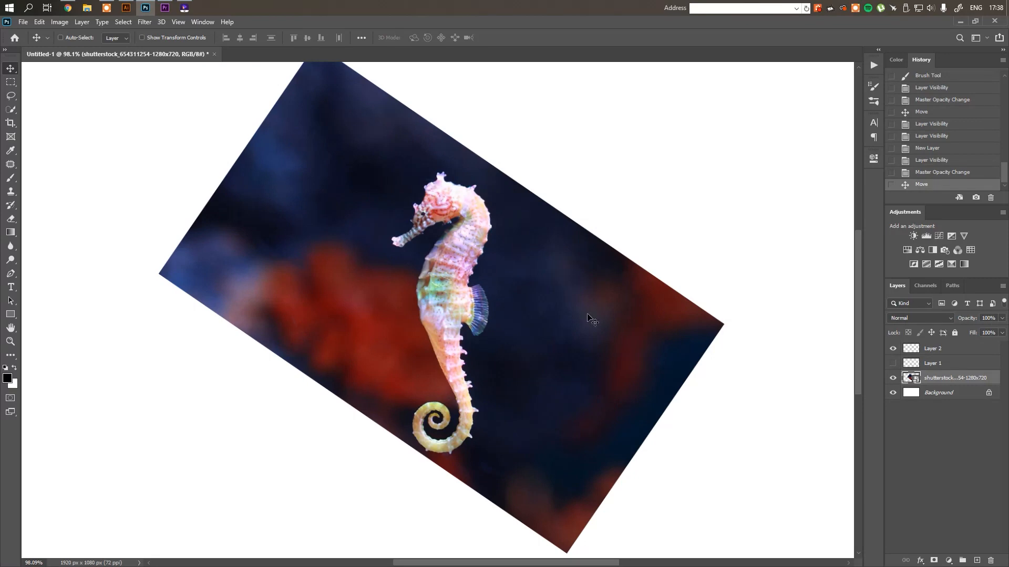
Flip the seahorse photo horizontally and flip it back to its original direction
key("ctrl+t")
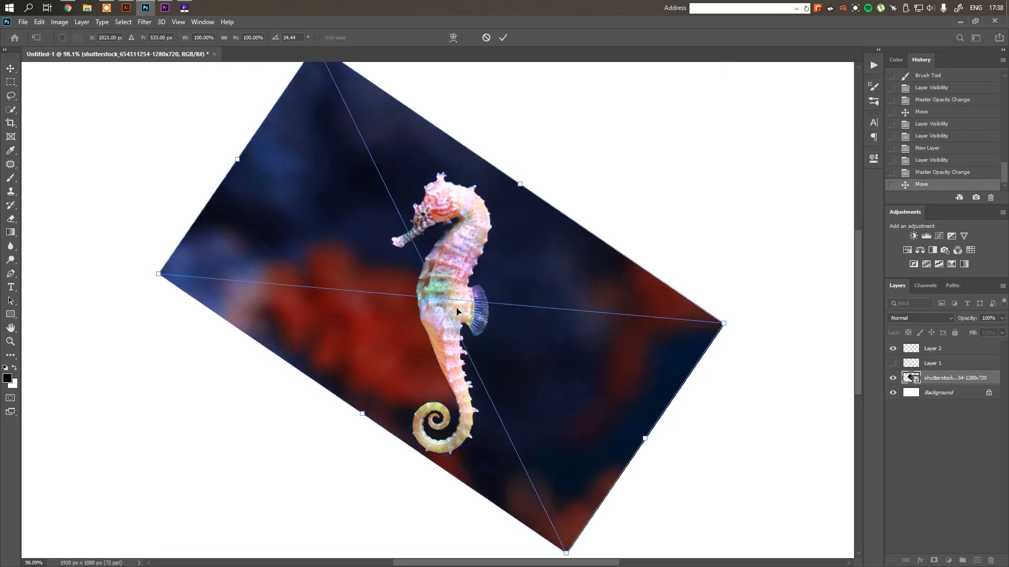
right_click(503, 323)
left_click(559, 479)
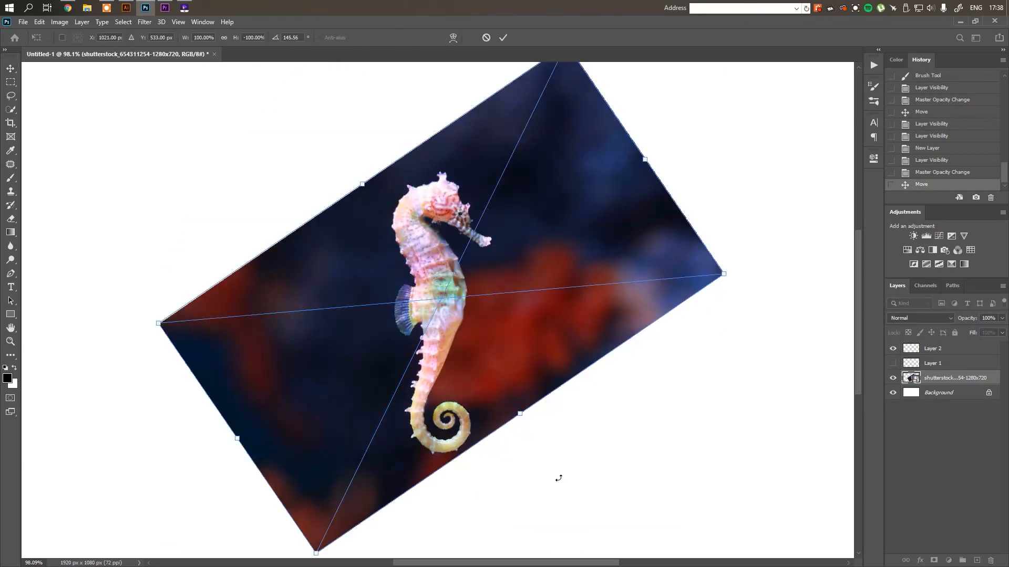
right_click(512, 339)
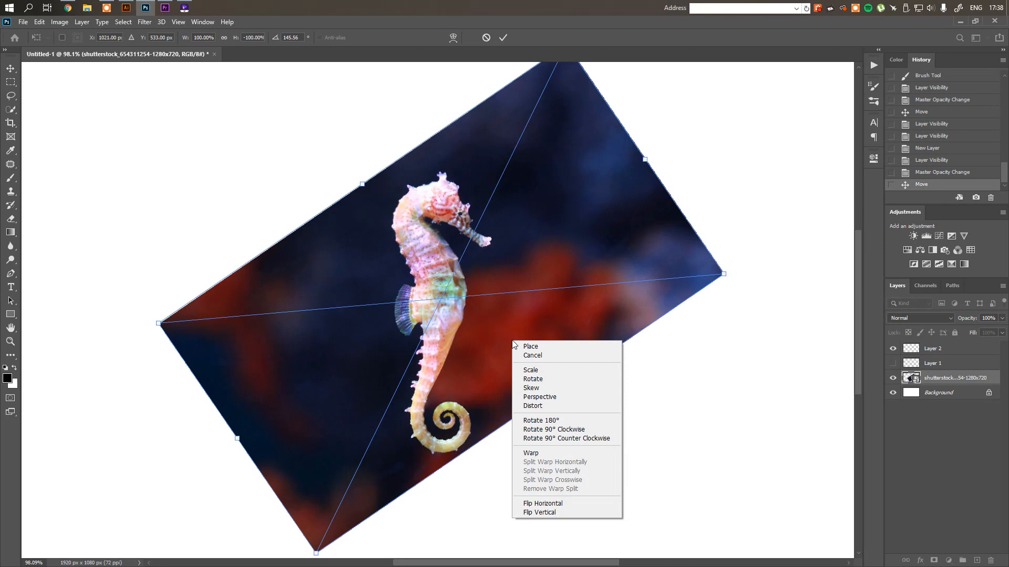
left_click(567, 504)
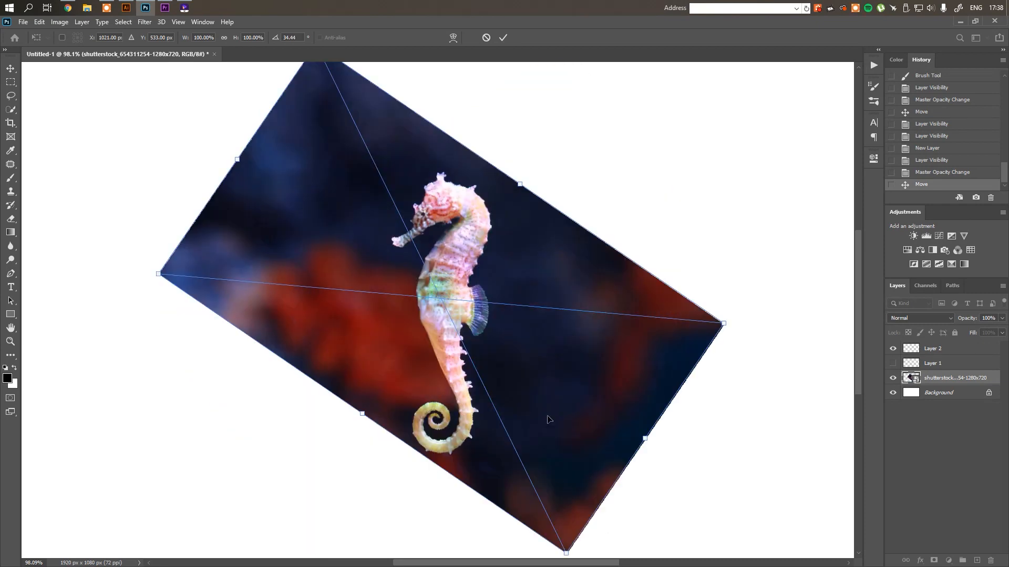
key("Return")
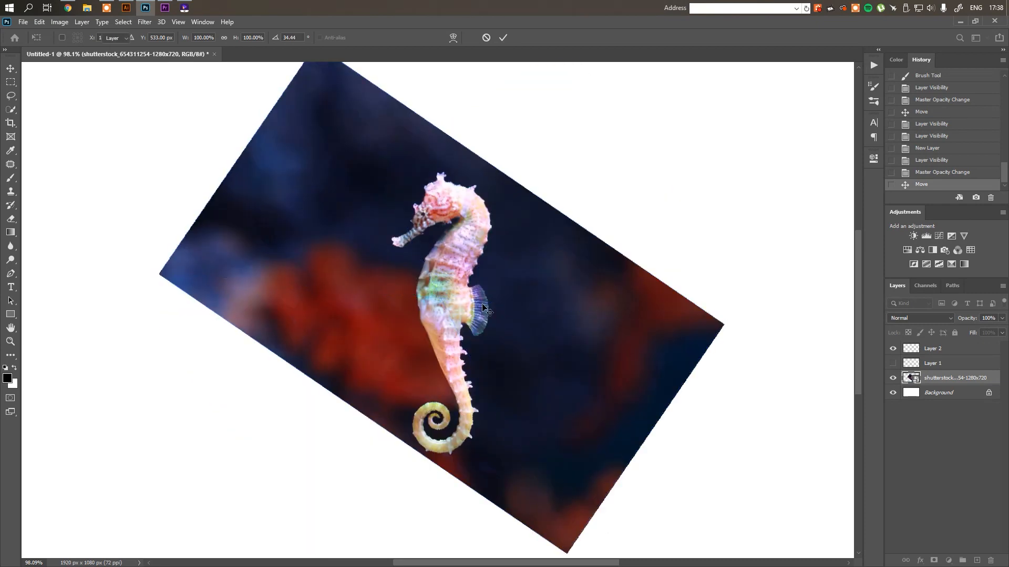
Lower the seahorse photo layer's opacity to 26% and activate Layer 2 for drawing with the Brush tool
scroll(421, 251, "up", 1)
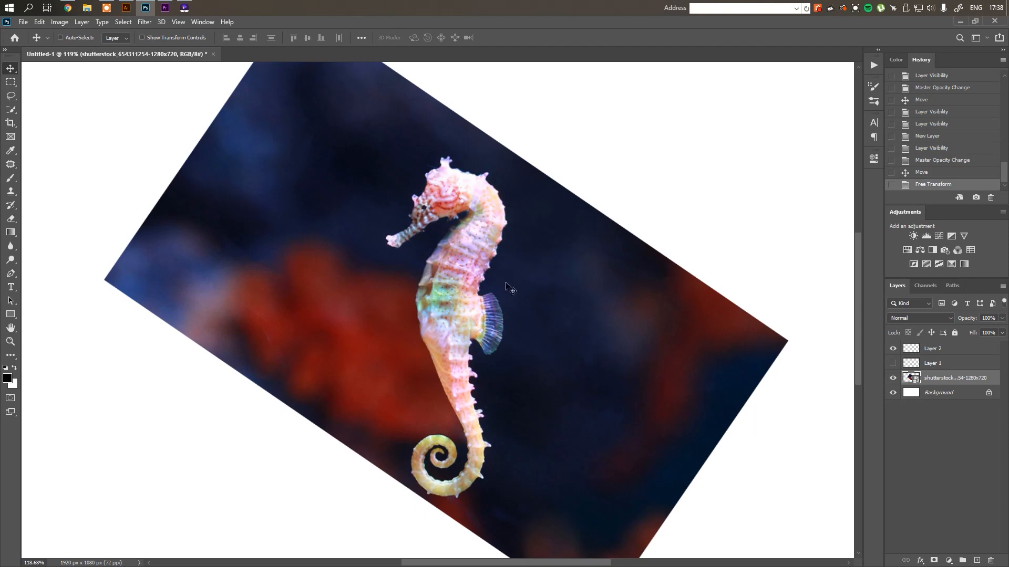
left_click_drag(1000, 322, 965, 332)
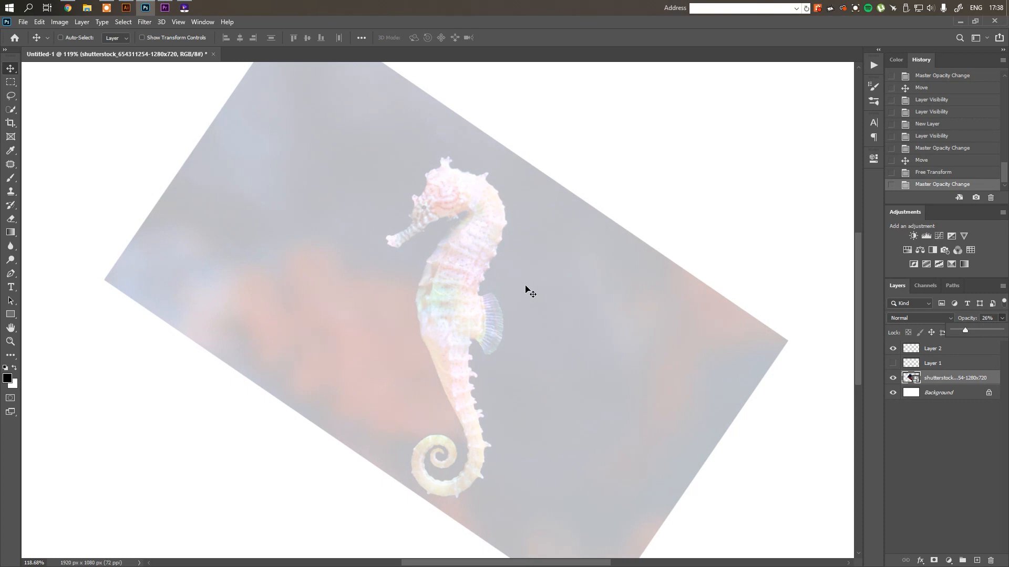
left_click(960, 350)
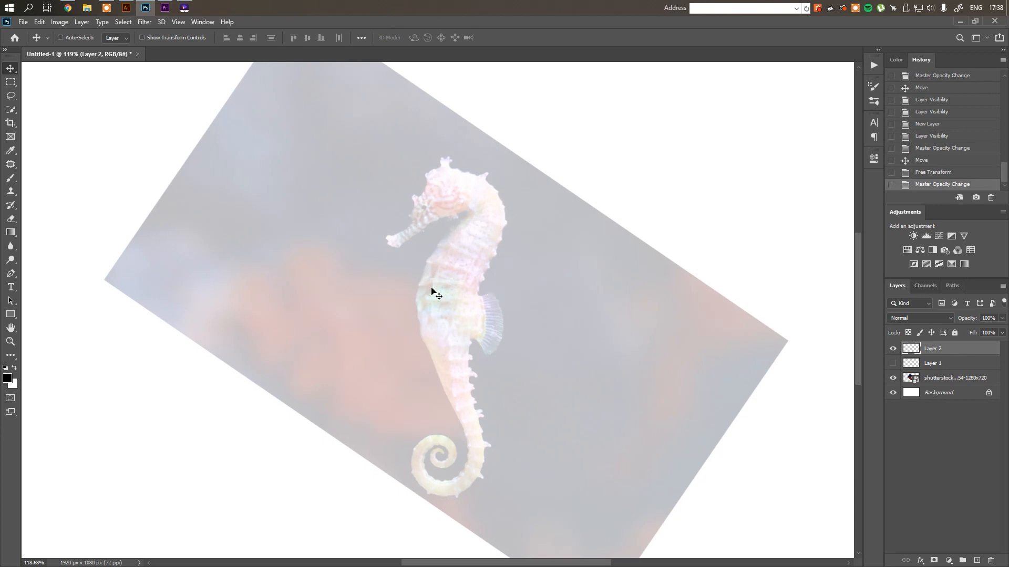
key("b")
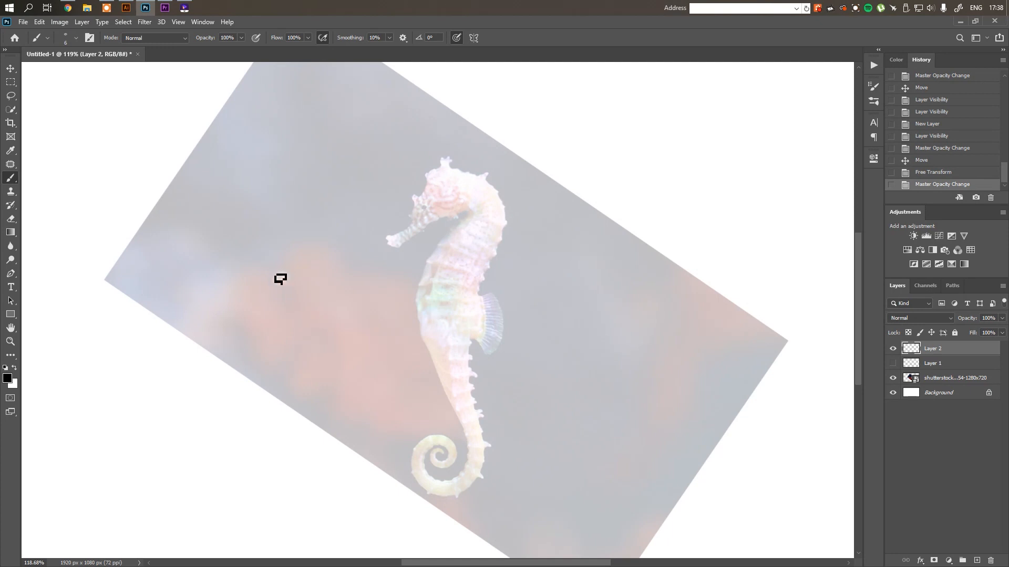
Sketch the seahorse's forehead, snout, jaw and cheek curve over the faded photo on Layer 2
left_click(436, 162)
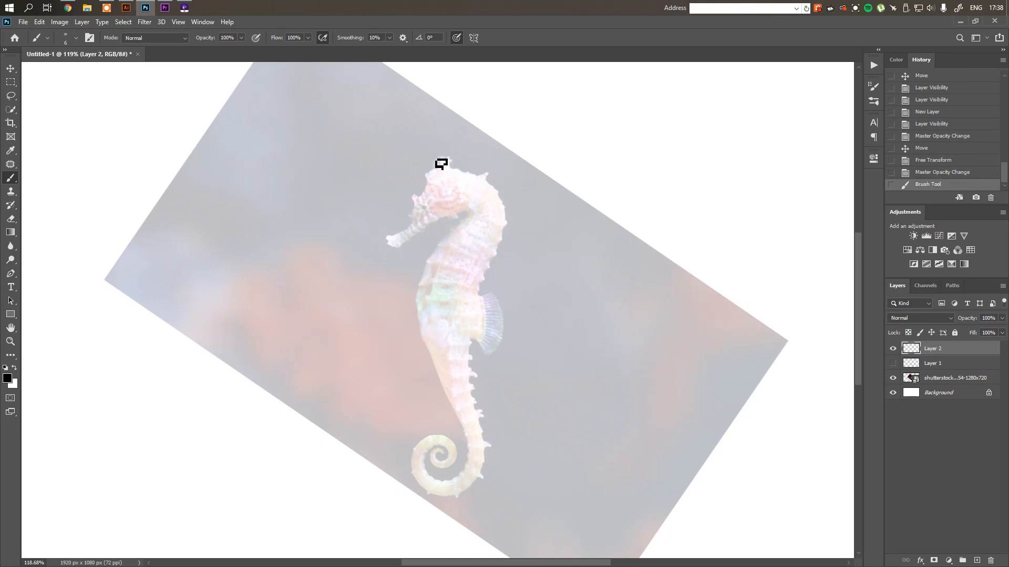
left_click(441, 152)
left_click(444, 167)
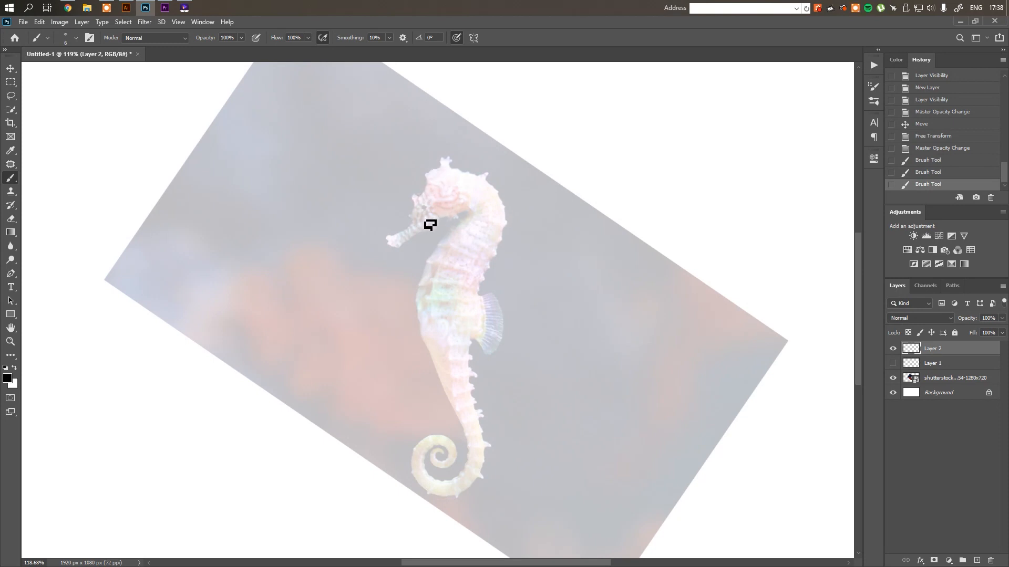
left_click(400, 239)
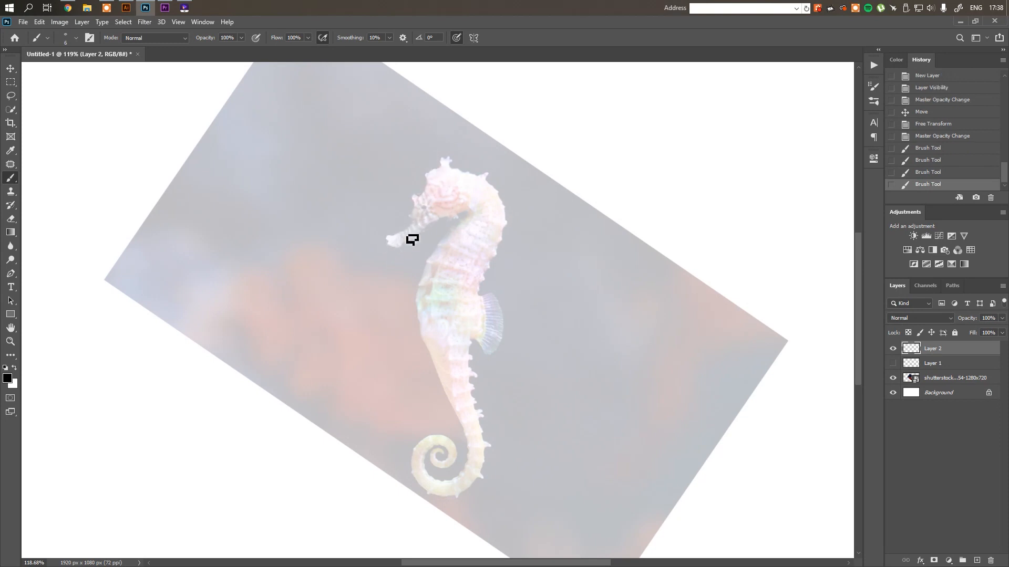
left_click(415, 228)
left_click(421, 215)
left_click_drag(430, 158, 395, 239)
mouse_move(427, 161)
left_mouse_down()
mouse_move(413, 221)
mouse_move(377, 233)
left_mouse_up()
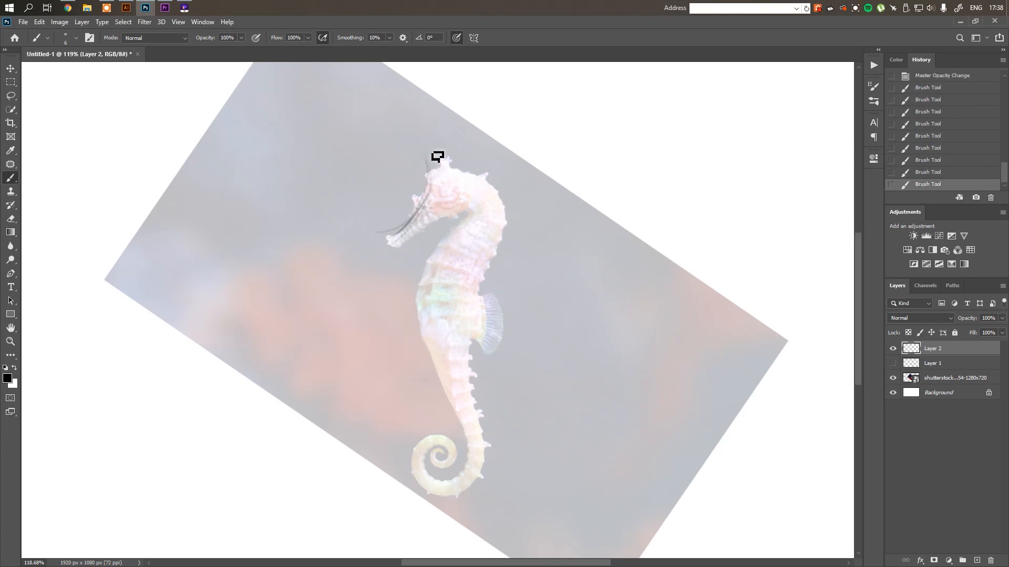
left_click_drag(426, 158, 390, 245)
mouse_move(401, 247)
left_mouse_down()
mouse_move(476, 222)
mouse_move(418, 256)
mouse_move(432, 232)
mouse_move(435, 241)
mouse_move(426, 237)
mouse_move(449, 231)
mouse_move(418, 245)
mouse_move(471, 216)
left_mouse_up()
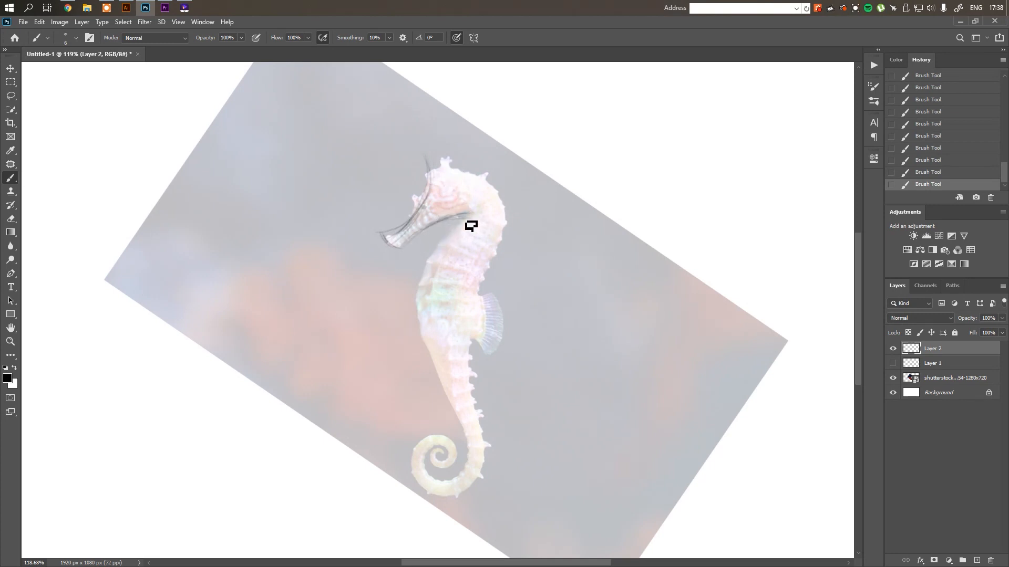
left_click_drag(451, 173, 470, 213)
mouse_move(430, 171)
left_mouse_down()
mouse_move(465, 173)
mouse_move(436, 187)
mouse_move(467, 190)
mouse_move(429, 184)
mouse_move(493, 196)
mouse_move(434, 180)
mouse_move(413, 231)
mouse_move(438, 178)
mouse_move(389, 237)
mouse_move(422, 220)
mouse_move(398, 234)
left_mouse_up()
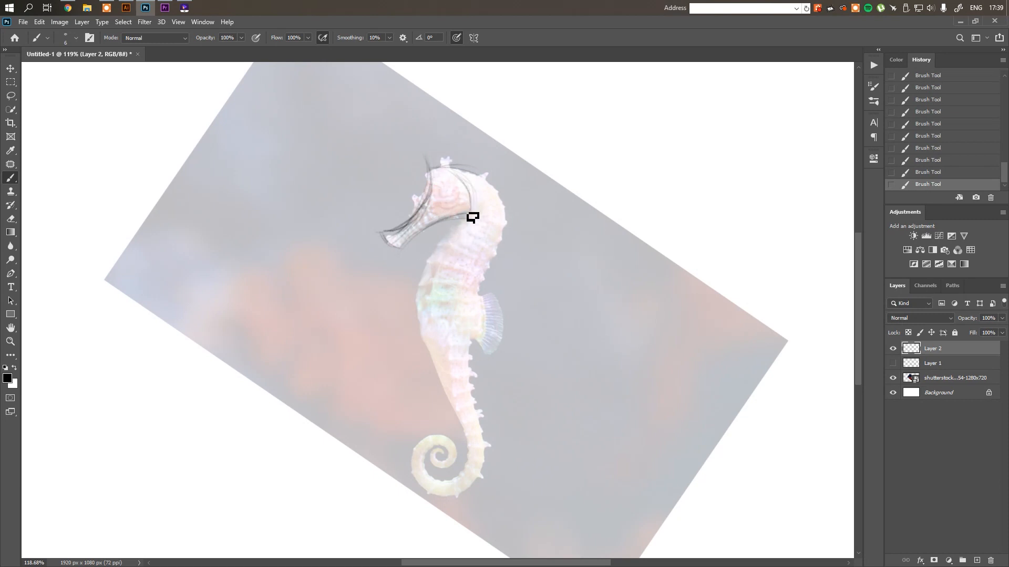
Sketch the front body contour from the neck down as a rounded belly bulging beyond the photo's outline
mouse_move(472, 217)
left_mouse_down()
mouse_move(425, 265)
mouse_move(464, 237)
mouse_move(403, 311)
left_mouse_up()
mouse_move(444, 266)
left_mouse_down()
mouse_move(407, 294)
mouse_move(401, 351)
left_mouse_up()
mouse_move(401, 284)
left_mouse_down()
mouse_move(438, 356)
mouse_move(399, 311)
mouse_move(424, 365)
left_mouse_up()
mouse_move(392, 317)
left_mouse_down()
mouse_move(466, 406)
mouse_move(403, 320)
mouse_move(421, 366)
left_mouse_up()
left_click_drag(405, 281, 404, 334)
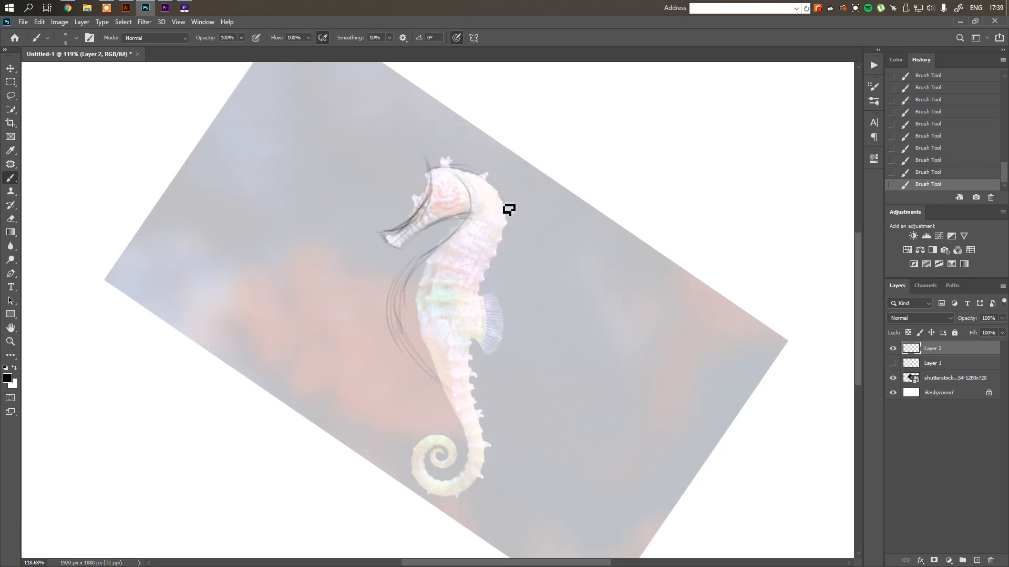
Sketch the back contour from the neck to the tail and rough in the curled tail
mouse_move(503, 203)
left_mouse_down()
mouse_move(460, 315)
mouse_move(473, 450)
left_mouse_up()
left_click_drag(423, 359, 484, 446)
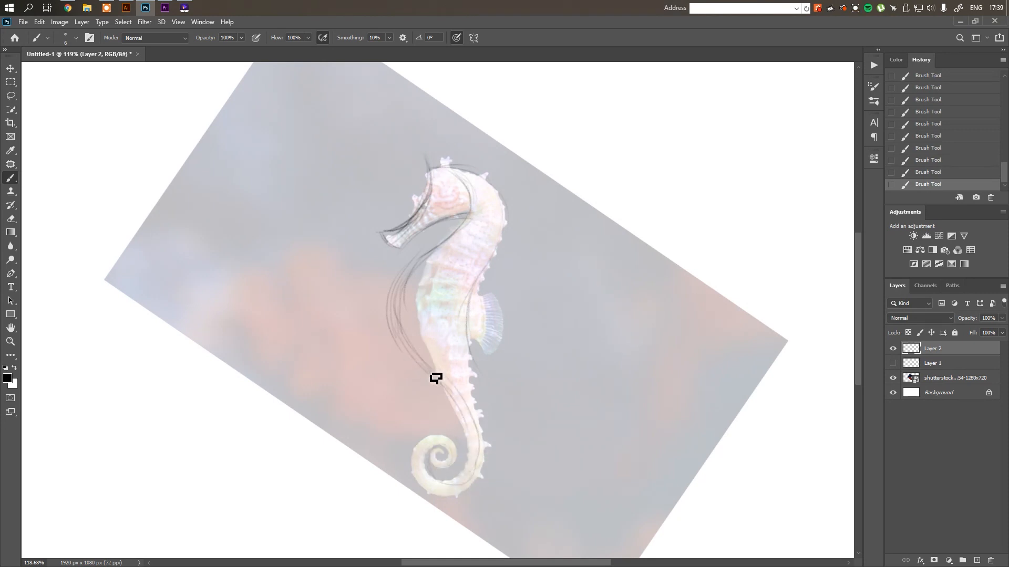
left_click_drag(484, 446, 438, 486)
mouse_move(490, 468)
left_mouse_down()
mouse_move(468, 501)
mouse_move(421, 447)
left_mouse_up()
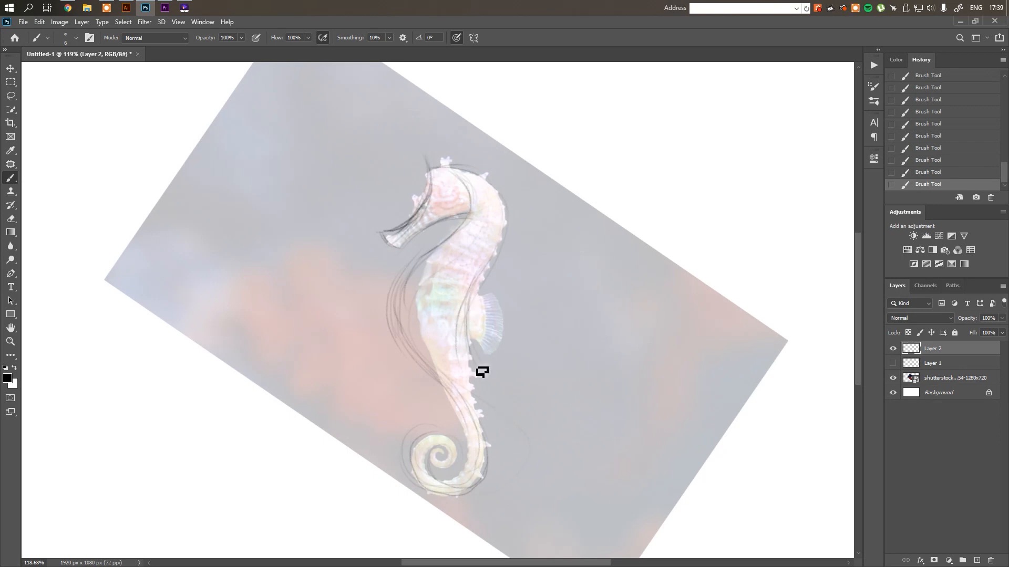
Undo the last tail strokes and redraw the tail thicker, with wider outer curves around the spiral
key("ctrl+z")
mouse_move(477, 371)
left_mouse_down()
mouse_move(495, 388)
mouse_move(497, 496)
mouse_move(409, 478)
mouse_move(416, 433)
mouse_move(425, 499)
left_mouse_up()
key("ctrl+z")
mouse_move(450, 442)
left_mouse_down()
mouse_move(429, 509)
mouse_move(518, 462)
left_mouse_up()
left_click_drag(417, 353, 498, 438)
mouse_move(437, 369)
left_mouse_down()
mouse_move(472, 416)
mouse_move(488, 420)
mouse_move(472, 399)
mouse_move(501, 468)
left_mouse_up()
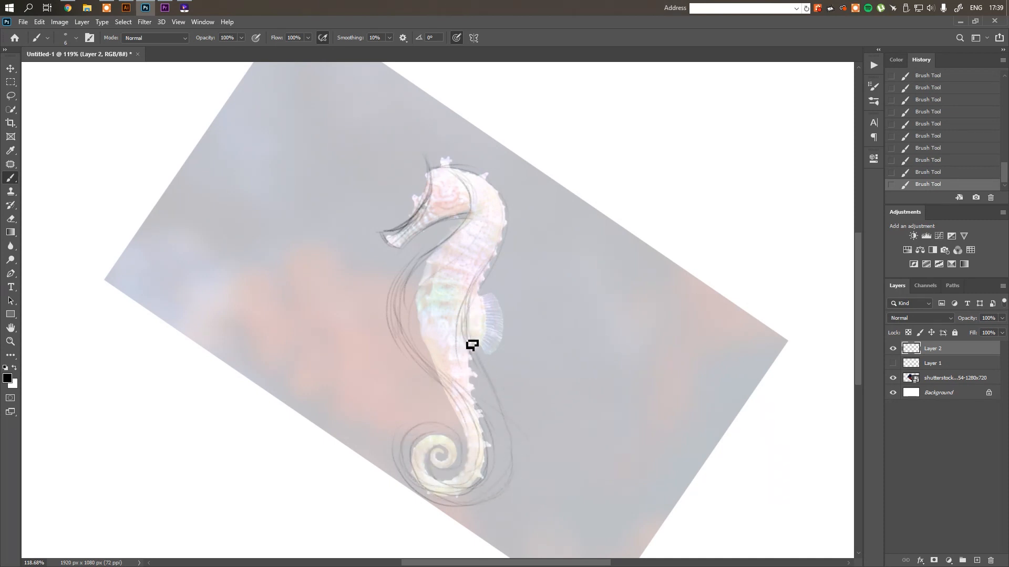
left_click_drag(476, 374, 493, 495)
Sketch the dorsal fin as a crescent shape attached to the back by short curved lines
mouse_move(467, 304)
left_mouse_down()
mouse_move(493, 313)
mouse_move(477, 325)
mouse_move(491, 332)
mouse_move(483, 326)
mouse_move(475, 342)
mouse_move(467, 327)
mouse_move(506, 306)
mouse_move(471, 326)
mouse_move(467, 309)
mouse_move(502, 299)
mouse_move(500, 285)
mouse_move(524, 328)
left_mouse_up()
mouse_move(504, 285)
left_mouse_down()
mouse_move(520, 343)
mouse_move(502, 357)
left_mouse_up()
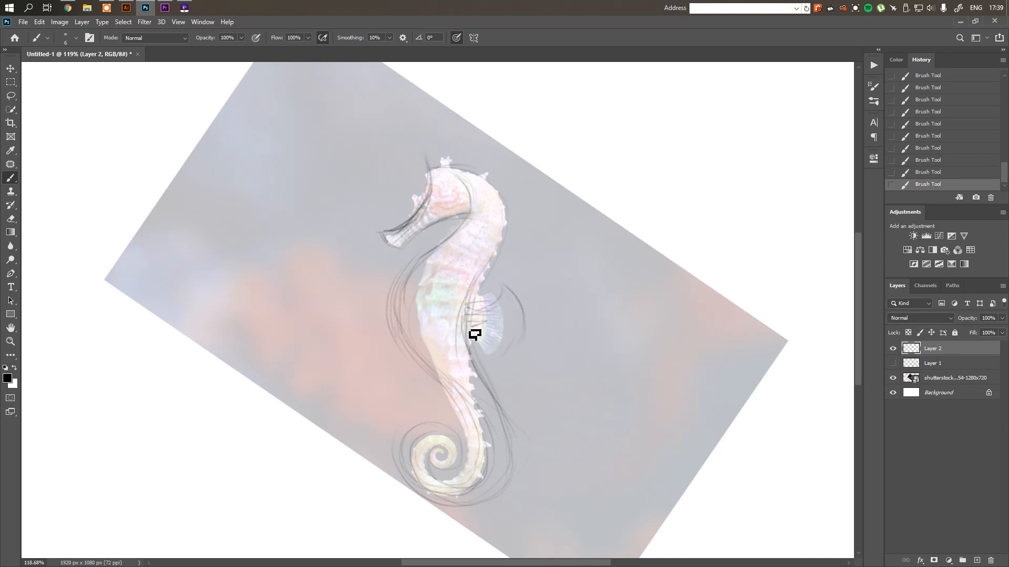
left_click_drag(468, 322, 501, 341)
mouse_move(475, 311)
left_mouse_down()
mouse_move(505, 285)
mouse_move(525, 310)
left_mouse_up()
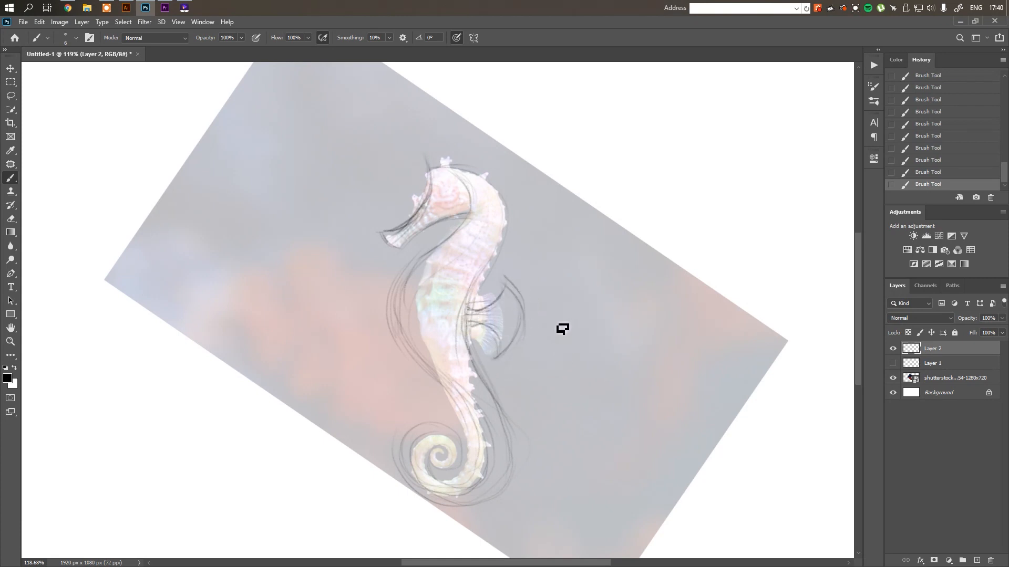
Hide the photo layer and darken the front contour from the neck along the belly into the inner tail curve
left_click(893, 379)
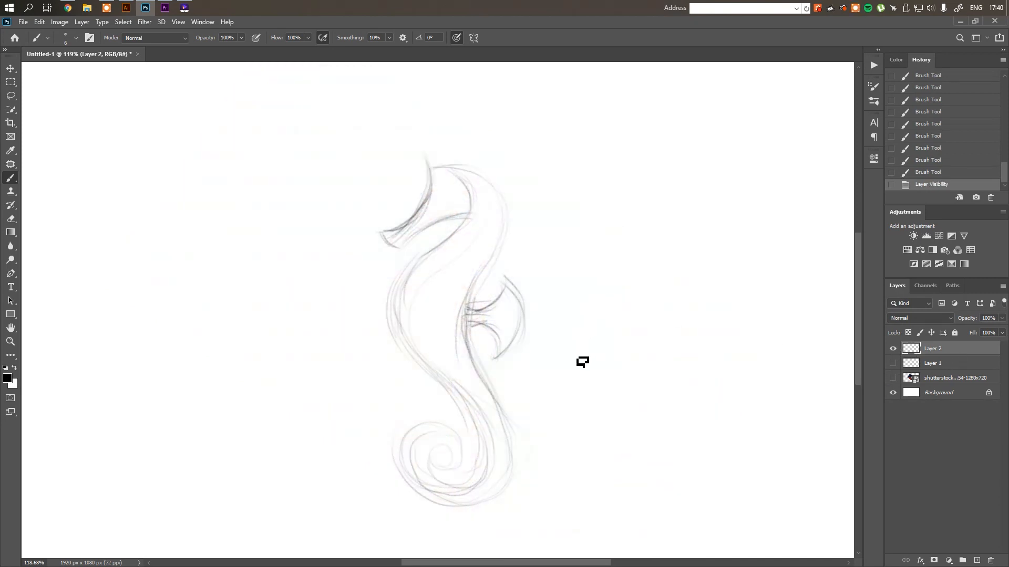
left_click_drag(581, 366, 579, 341)
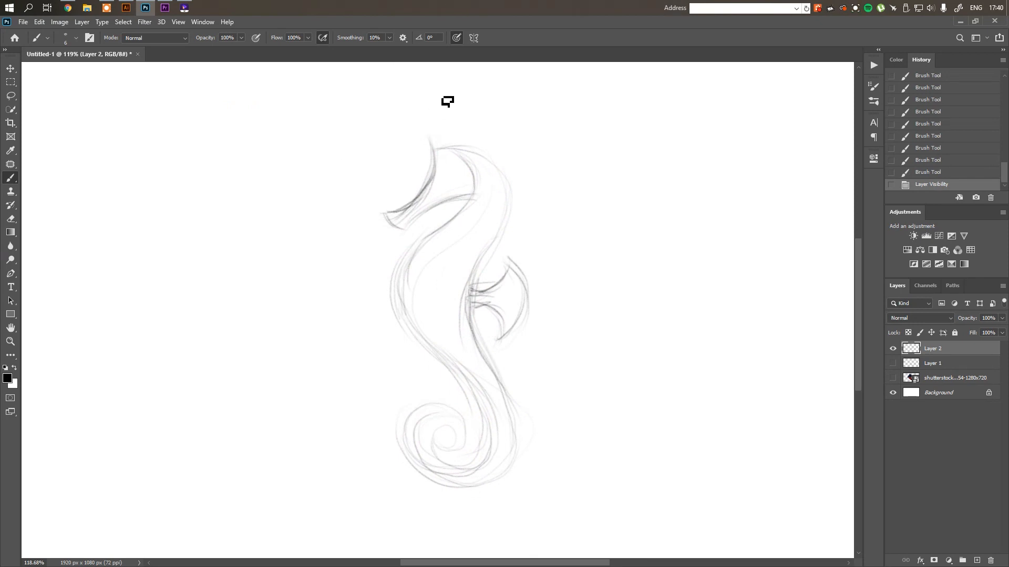
left_click_drag(469, 209, 412, 255)
left_click_drag(444, 227, 396, 269)
mouse_move(411, 245)
left_mouse_down()
mouse_move(400, 315)
mouse_move(471, 388)
left_mouse_up()
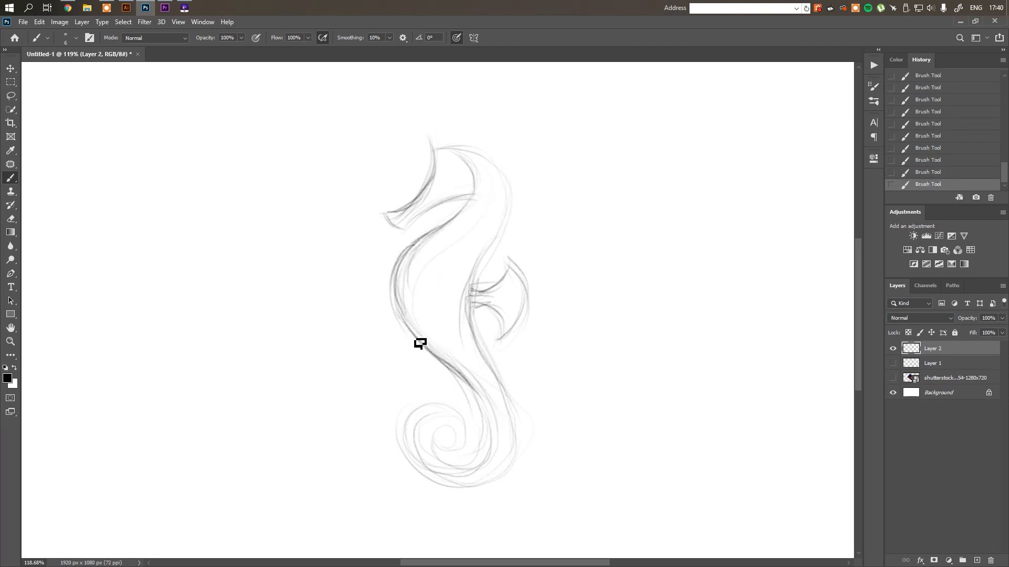
mouse_move(419, 342)
left_mouse_down()
mouse_move(492, 419)
mouse_move(495, 411)
mouse_move(460, 390)
mouse_move(496, 455)
mouse_move(469, 390)
mouse_move(492, 441)
mouse_move(484, 404)
mouse_move(506, 473)
mouse_move(489, 414)
mouse_move(472, 394)
mouse_move(493, 450)
mouse_move(502, 432)
mouse_move(481, 480)
mouse_move(431, 439)
mouse_move(425, 449)
mouse_move(456, 482)
mouse_move(448, 469)
mouse_move(482, 474)
mouse_move(436, 462)
mouse_move(466, 482)
mouse_move(496, 478)
left_mouse_up()
mouse_move(494, 409)
left_mouse_down()
mouse_move(498, 472)
mouse_move(503, 465)
mouse_move(476, 483)
mouse_move(430, 467)
mouse_move(421, 449)
mouse_move(472, 484)
mouse_move(431, 468)
mouse_move(491, 476)
left_mouse_up()
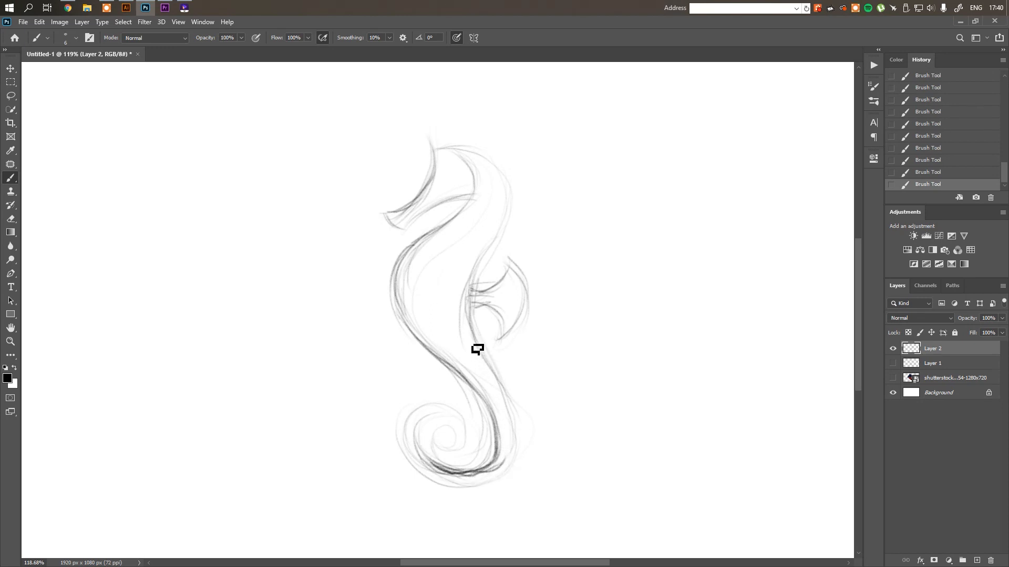
Reinforce the tail's outer edge and spiral with black strokes, painting over stray lines in white
mouse_move(478, 349)
left_mouse_down()
mouse_move(501, 385)
mouse_move(493, 379)
mouse_move(522, 454)
mouse_move(519, 423)
mouse_move(519, 484)
mouse_move(523, 462)
mouse_move(471, 500)
mouse_move(423, 483)
mouse_move(478, 500)
mouse_move(501, 489)
mouse_move(482, 500)
mouse_move(515, 479)
mouse_move(510, 470)
mouse_move(500, 478)
mouse_move(522, 401)
mouse_move(513, 467)
mouse_move(502, 406)
mouse_move(505, 484)
left_mouse_up()
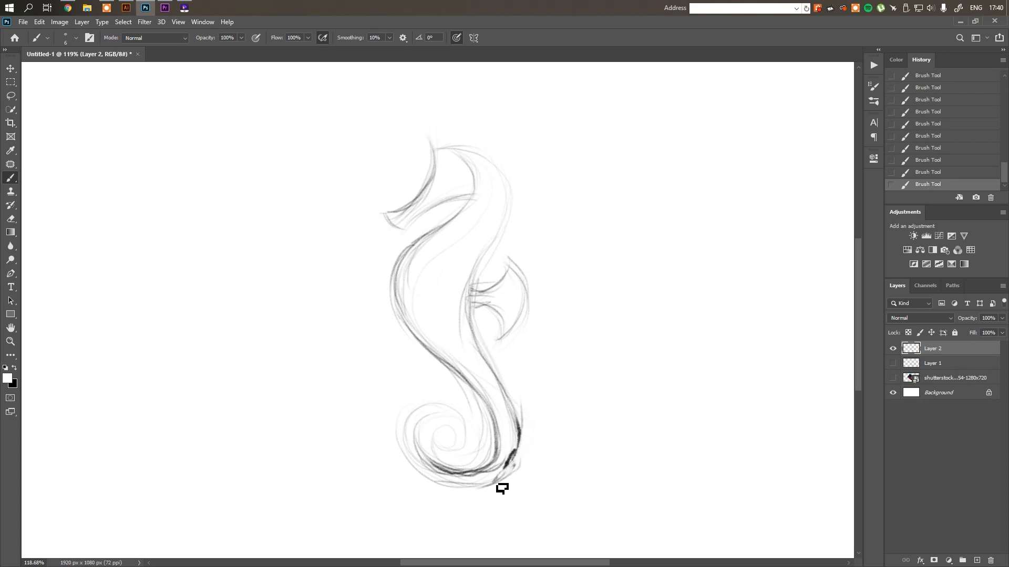
left_click_drag(514, 463, 495, 484)
key("x")
mouse_move(513, 459)
left_mouse_down()
mouse_move(467, 491)
mouse_move(446, 480)
mouse_move(500, 482)
mouse_move(473, 485)
left_mouse_up()
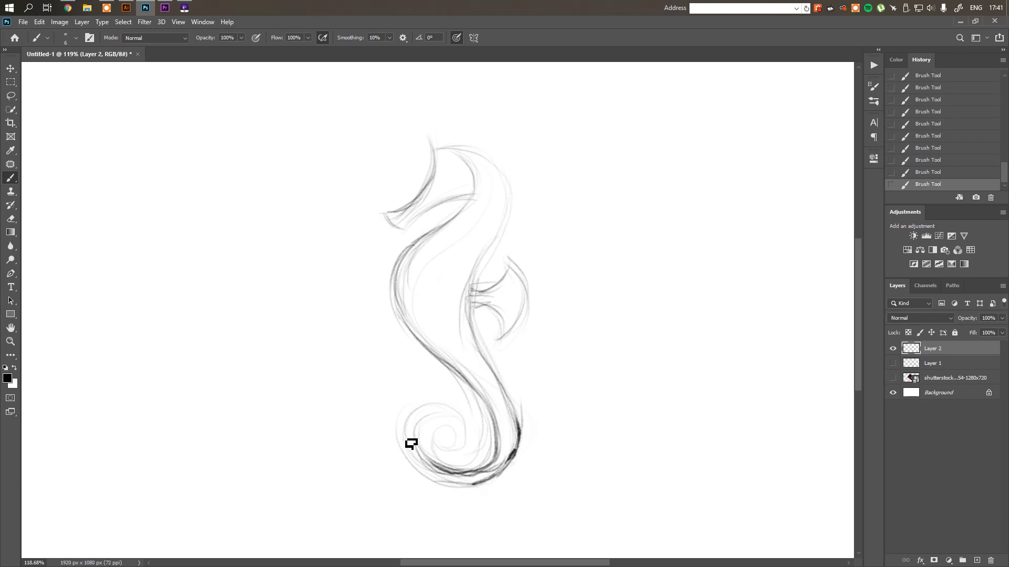
left_click_drag(422, 469, 466, 484)
mouse_move(448, 446)
left_mouse_down()
mouse_move(480, 454)
mouse_move(469, 459)
mouse_move(471, 426)
mouse_move(473, 458)
mouse_move(476, 444)
mouse_move(460, 424)
mouse_move(459, 448)
left_mouse_up()
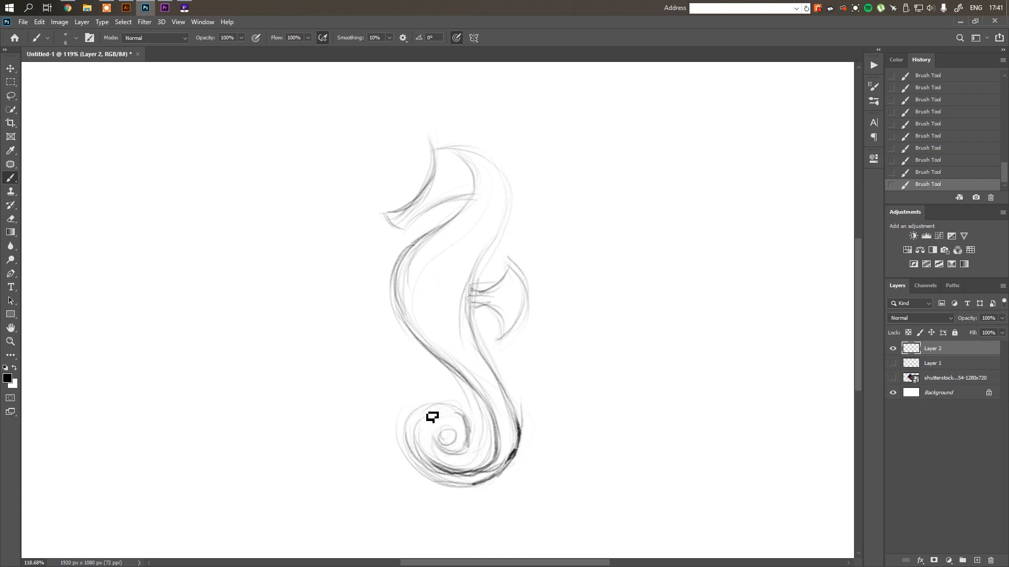
Darken the upper back contour and define the lower jaw and snout tip
mouse_move(520, 419)
left_mouse_down()
mouse_move(519, 460)
mouse_move(507, 476)
mouse_move(514, 409)
mouse_move(523, 424)
mouse_move(500, 380)
mouse_move(490, 362)
left_mouse_up()
left_click_drag(479, 281, 506, 194)
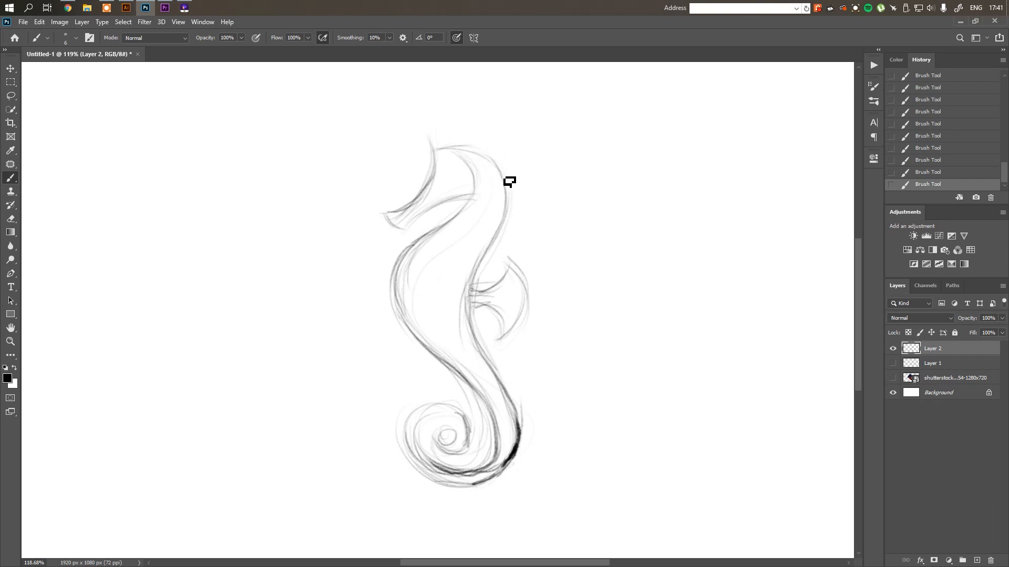
left_click_drag(419, 226, 405, 231)
left_click_drag(386, 213, 405, 232)
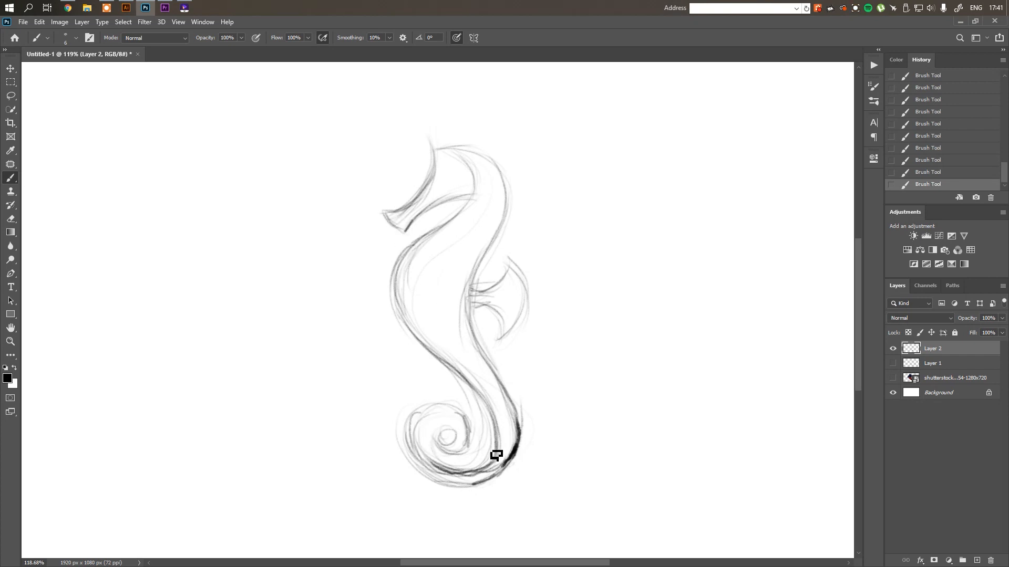
Capture the seahorse sketch as a screen snip, paste it into Illustrator and scale it to about 325 × 546 px
key("super+shift+s")
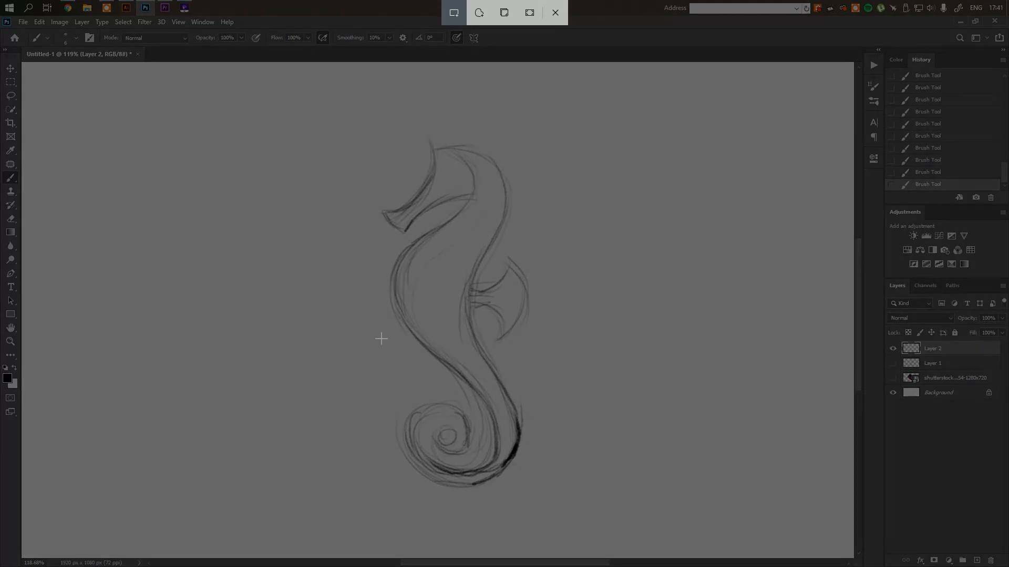
left_click_drag(318, 96, 588, 549)
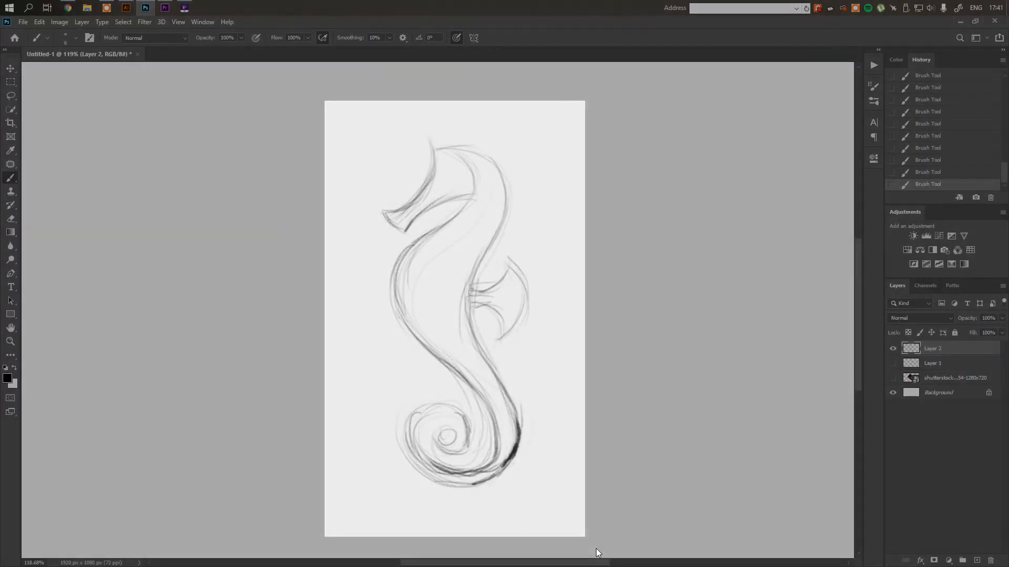
key("alt+Tab")
key("ctrl+v")
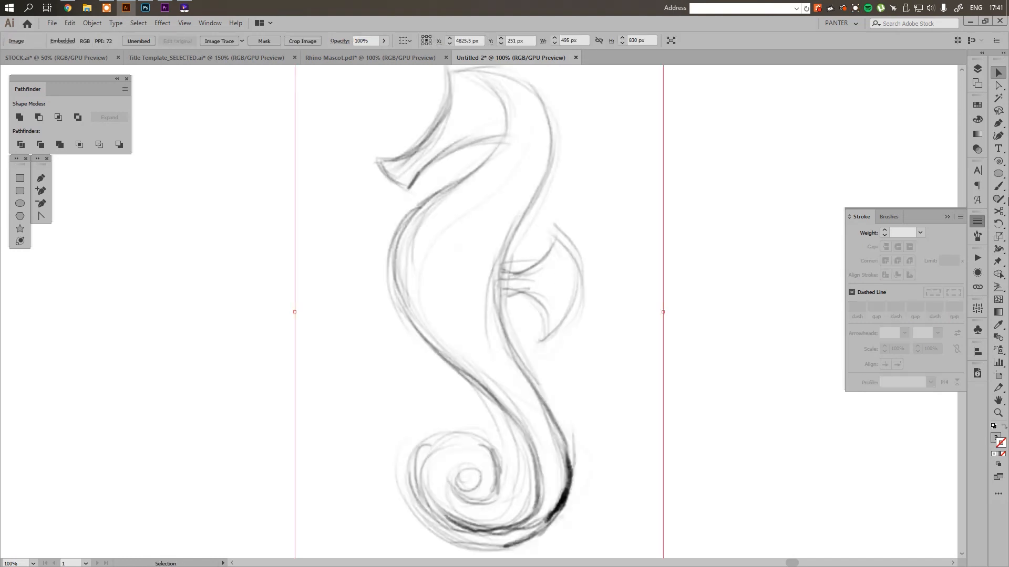
left_click_drag(665, 312, 600, 312)
Lock Layer 2 holding the pasted sketch and add a new layer above it
left_click(977, 69)
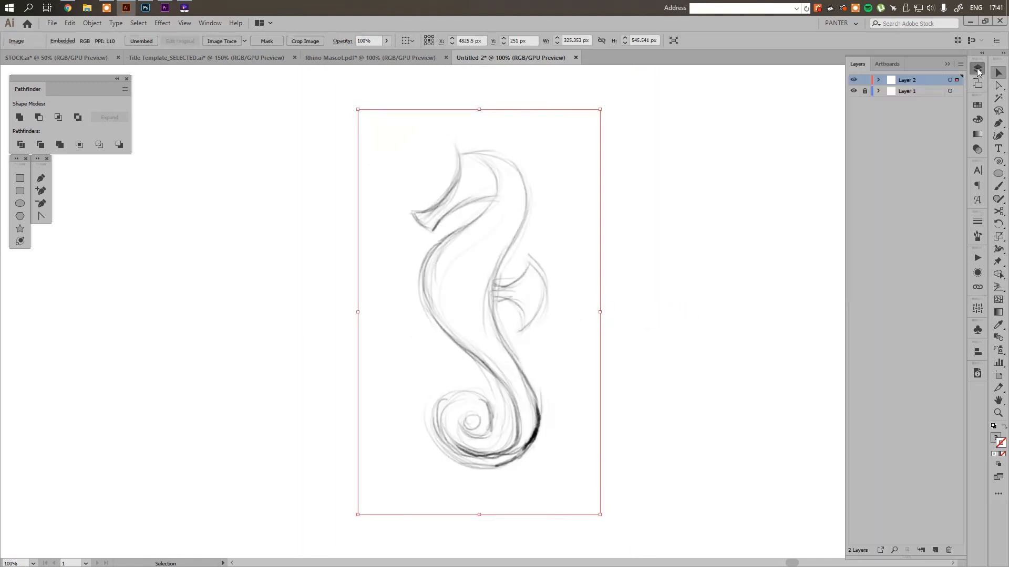
left_click(887, 109)
left_click(936, 550)
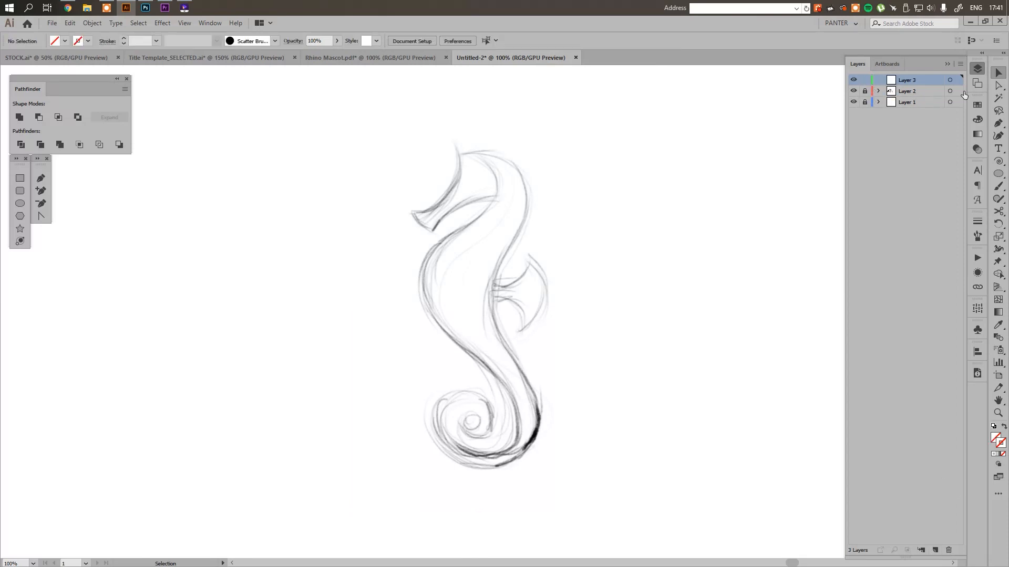
Unlock Layer 2, lower the sketch image's opacity to 18%, relock the layer and make Layer 3 active
left_click(948, 64)
scroll(680, 206, "down", 5)
left_click_drag(680, 206, 461, 223)
scroll(427, 226, "up", 5)
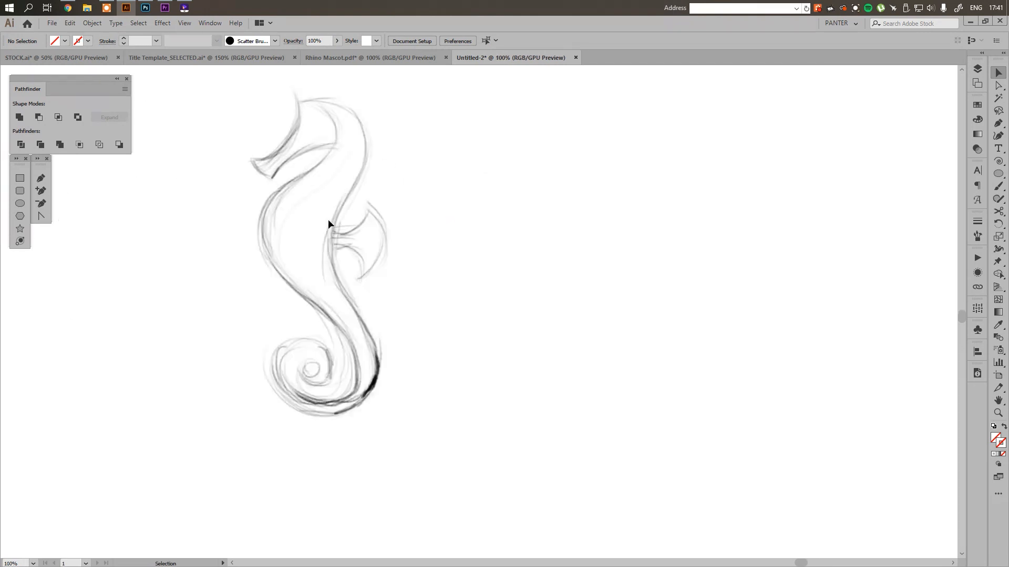
mouse_move(328, 225)
left_mouse_down()
mouse_move(377, 238)
mouse_move(399, 257)
mouse_move(468, 264)
left_mouse_up()
left_click(978, 69)
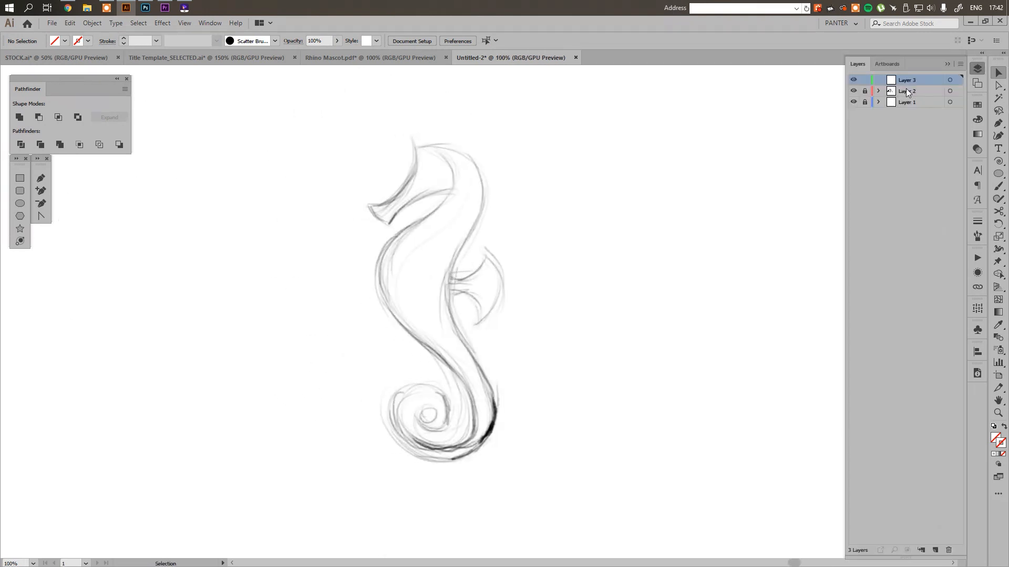
left_click(864, 92)
left_click_drag(728, 140, 352, 305)
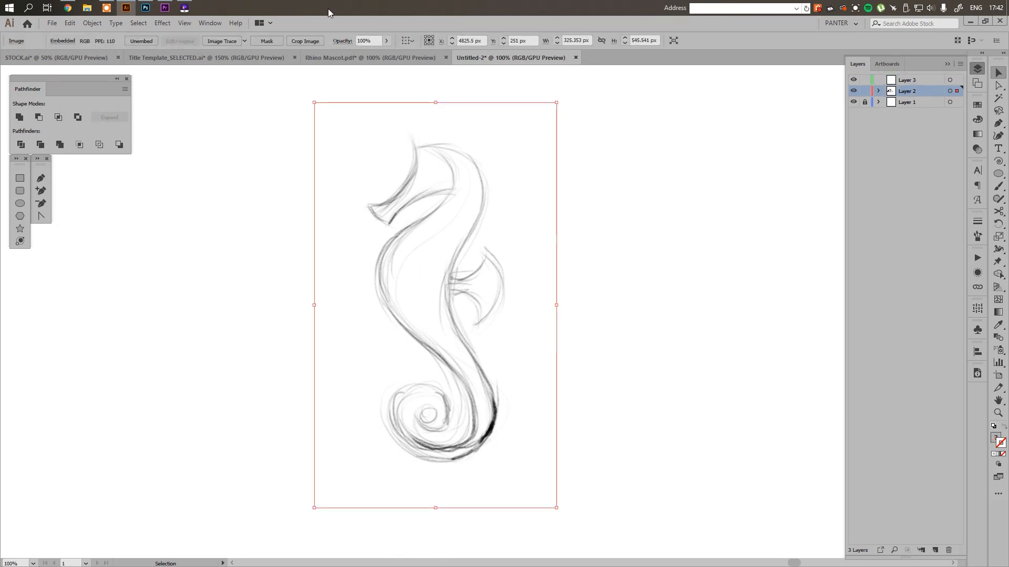
left_click(386, 41)
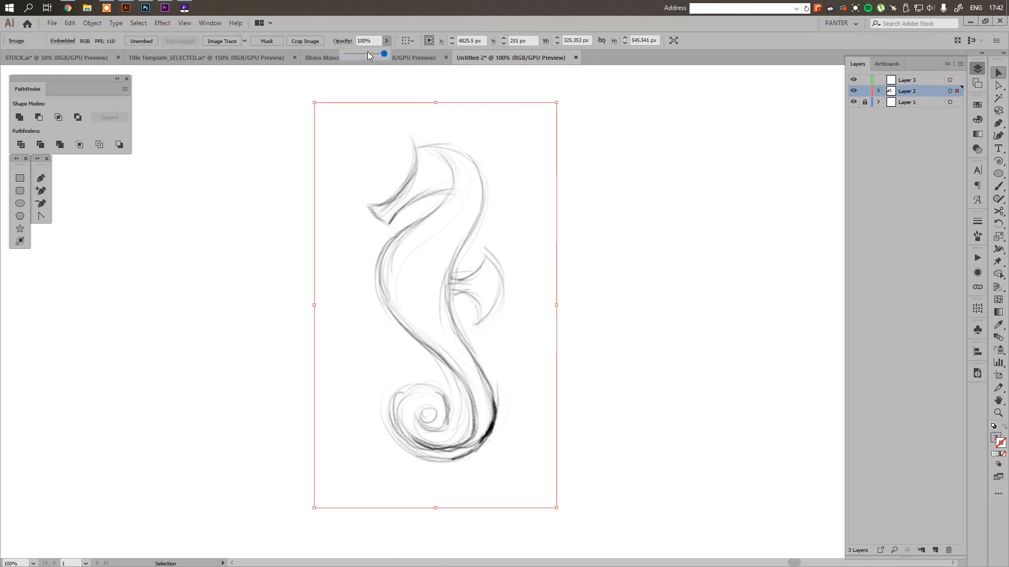
left_click_drag(383, 54, 353, 53)
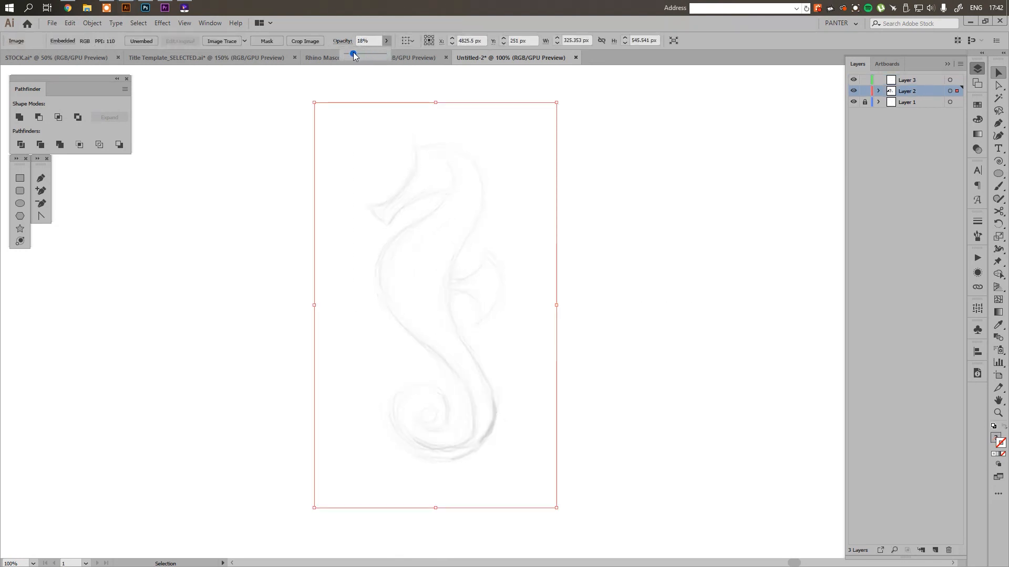
left_click(823, 131)
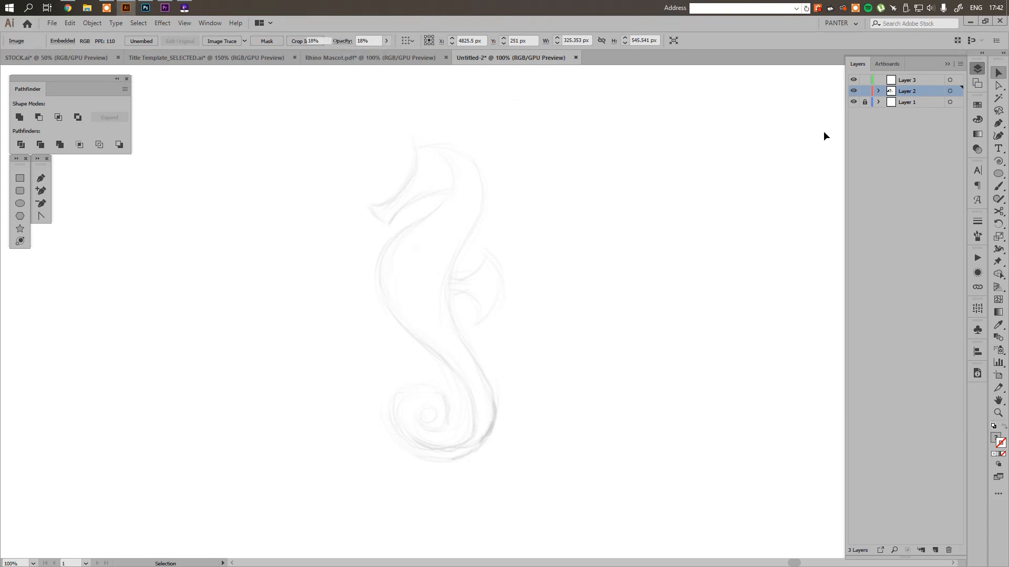
left_click(918, 82)
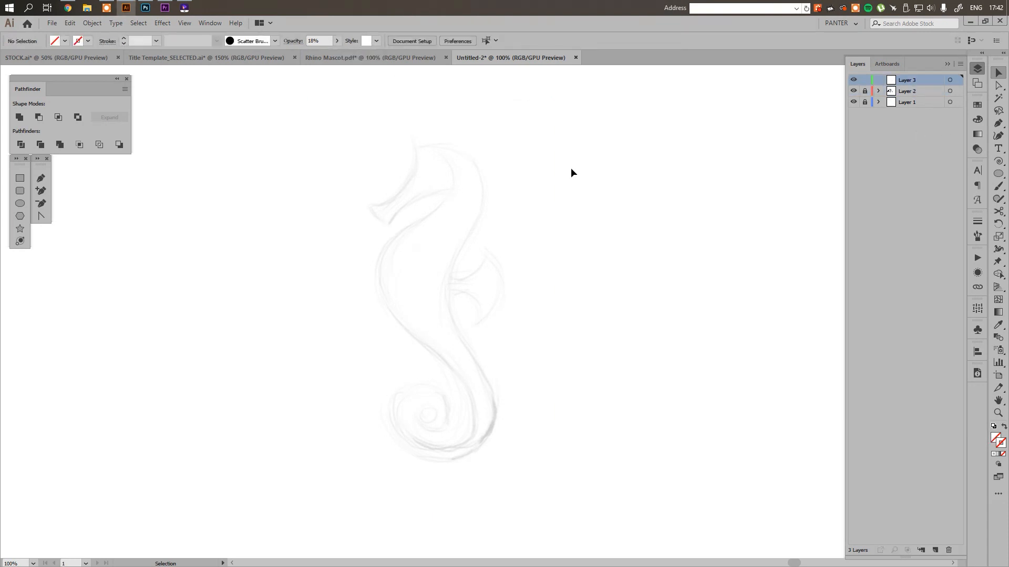
Draw an unfilled 144 px circle with a black stroke beside the seahorse's forehead and snout
left_click(20, 204)
left_click_drag(464, 268, 488, 273)
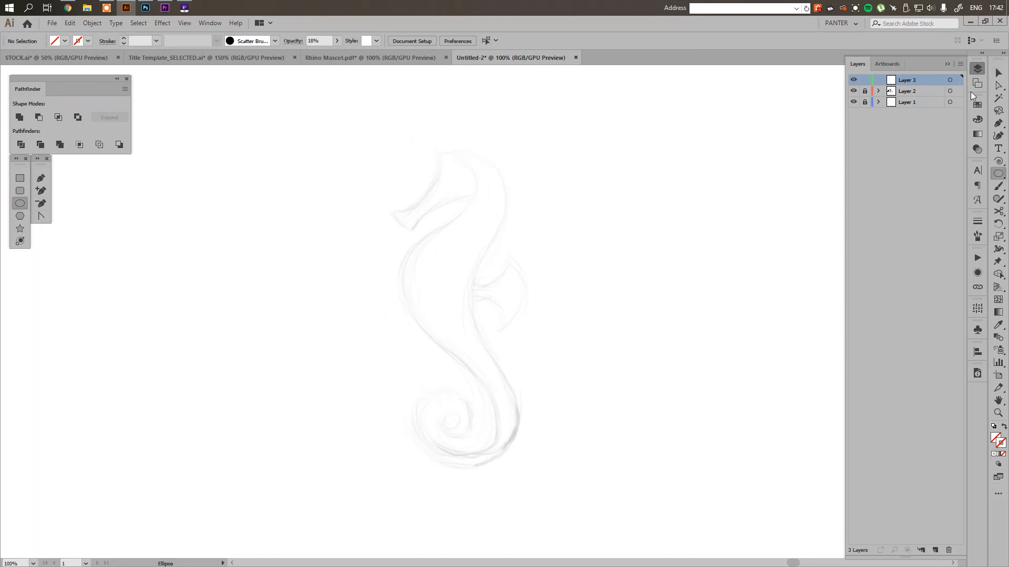
left_click(982, 107)
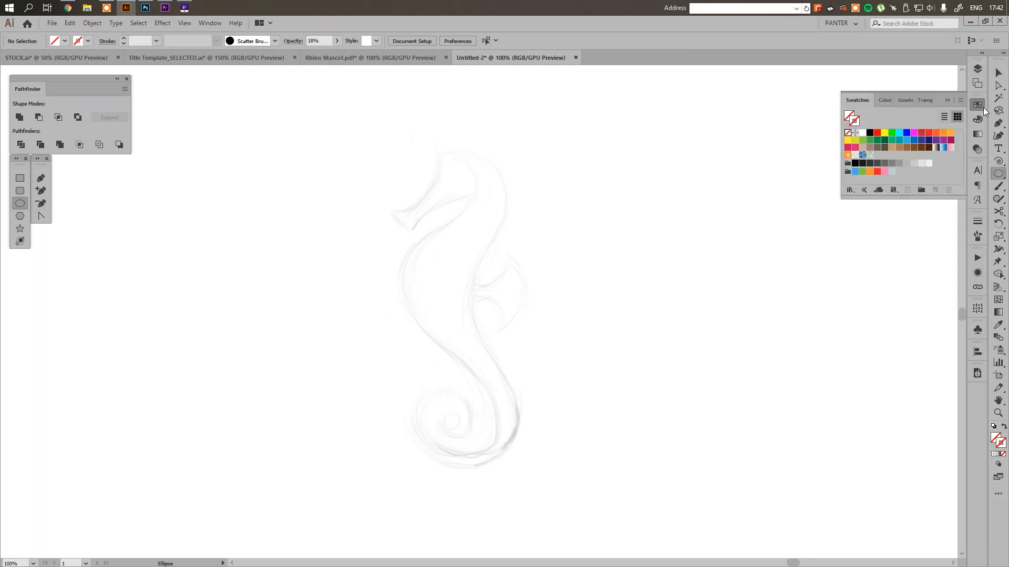
left_click(869, 135)
left_click_drag(373, 113, 467, 194)
key("v")
Place four 144 px copies of the circle along the sketch: on the head, throat, chest and outside the back
scroll(433, 154, "up", 2)
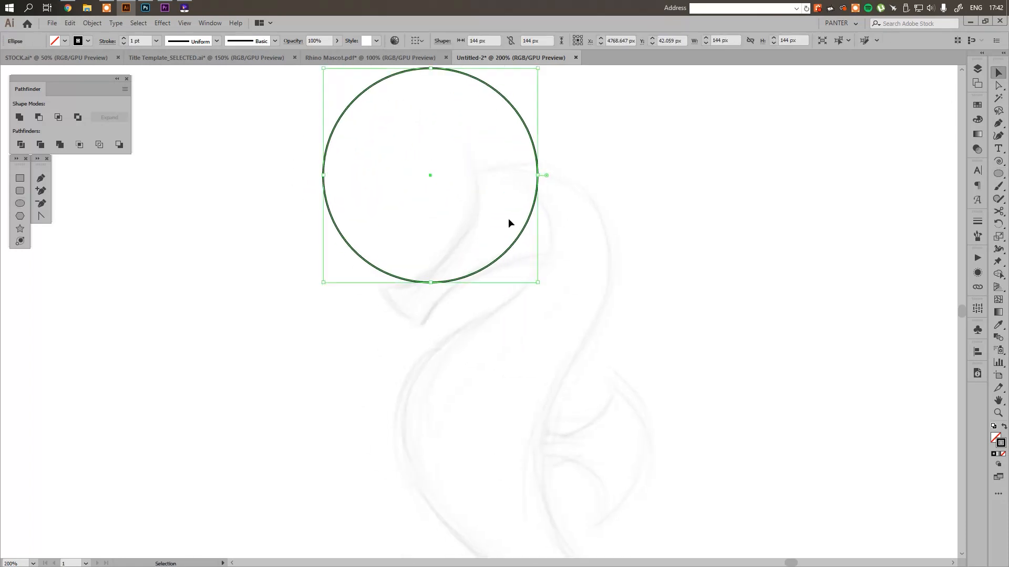
left_click_drag(522, 237, 458, 240)
left_click_drag(453, 113, 603, 239)
left_click_drag(671, 279, 660, 187)
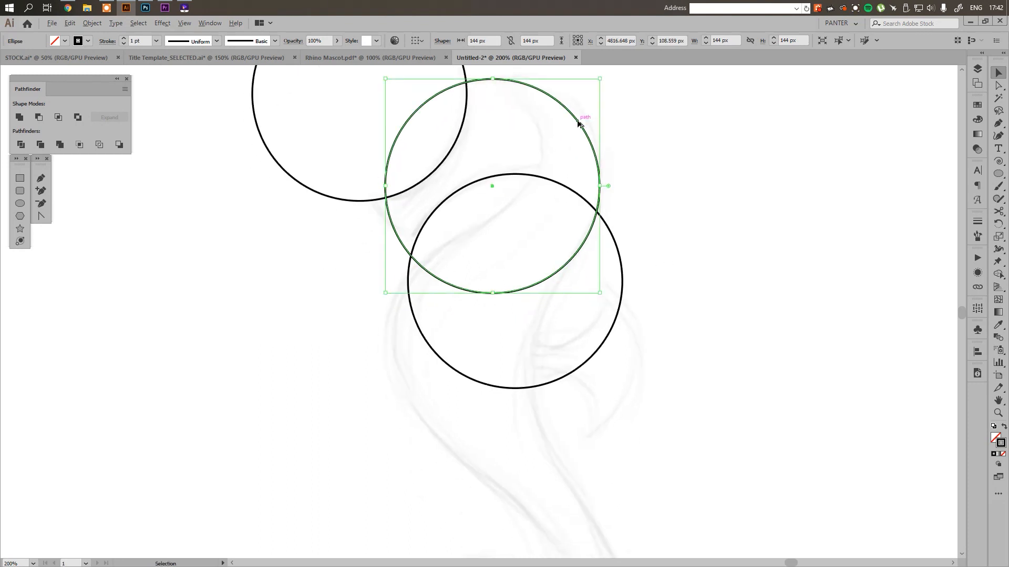
left_click_drag(582, 137, 700, 269)
Enlarge the circle outside the back to about 185 px to match the sketched back curve
scroll(701, 271, "down", 3)
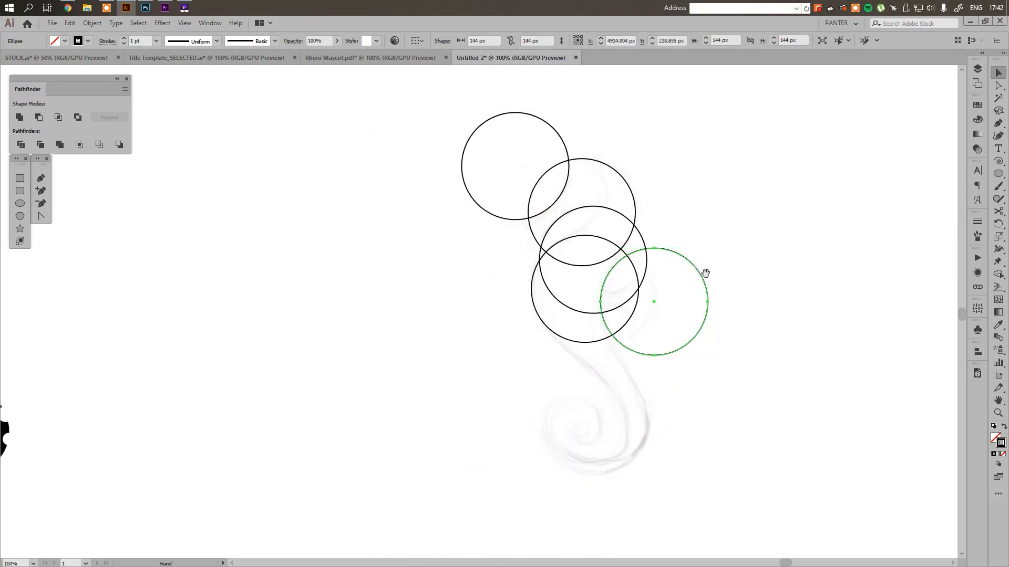
scroll(693, 283, "up", 2)
left_click_drag(709, 316, 753, 309)
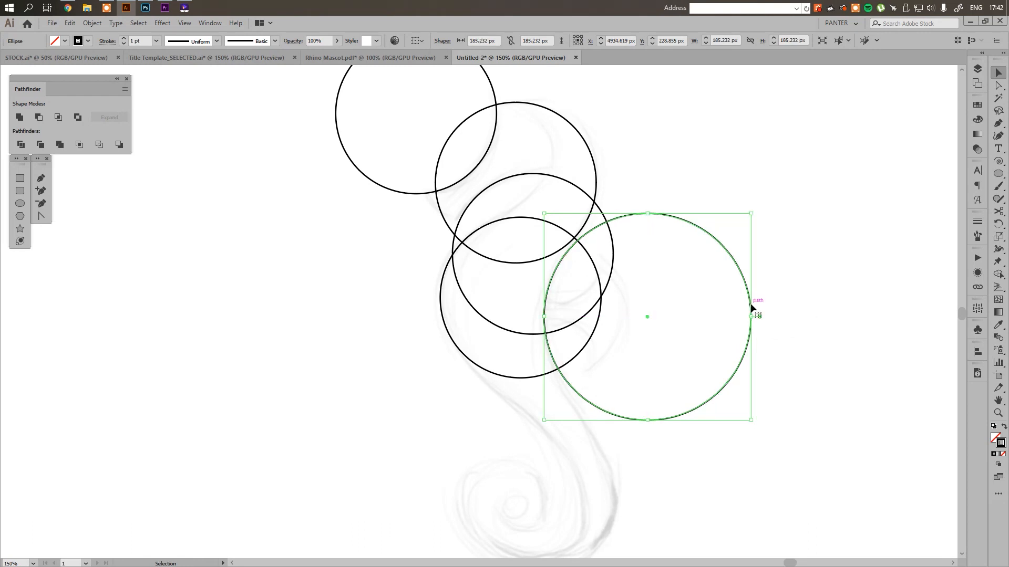
left_click(613, 204)
Draw a straight line about 64 px long connecting the head circle to the large back circle
scroll(613, 204, "up", 1)
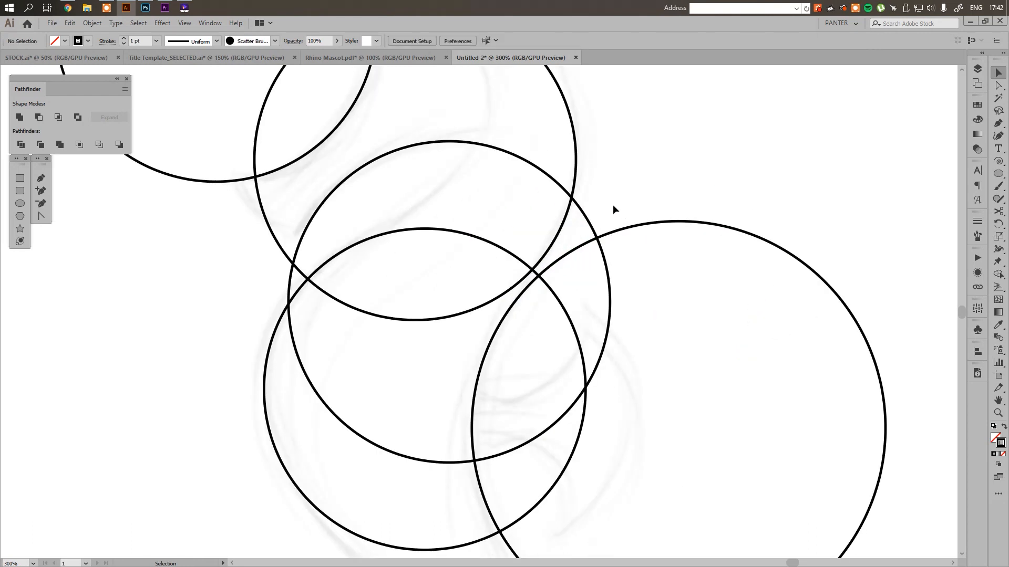
key("p")
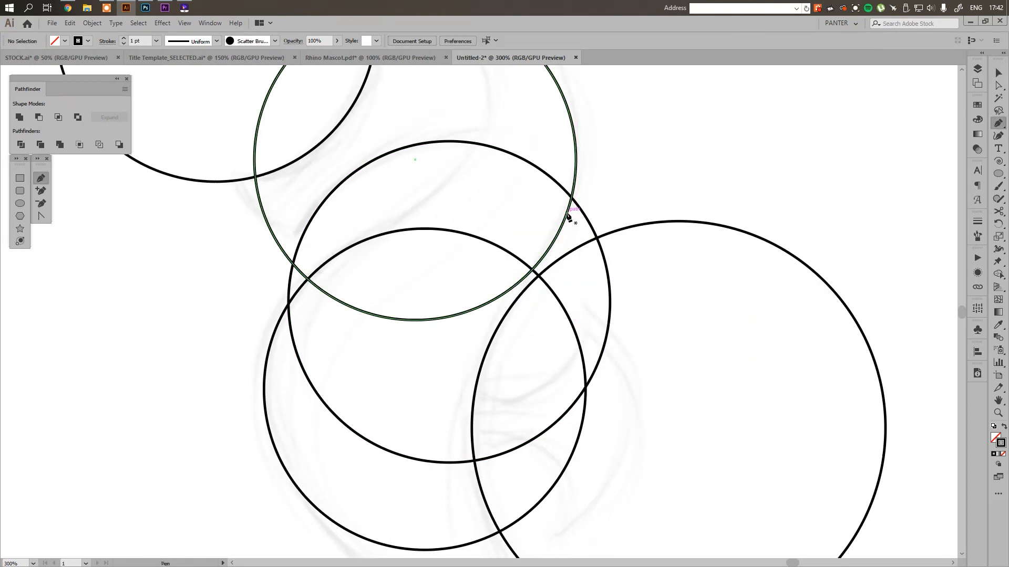
left_click(566, 213)
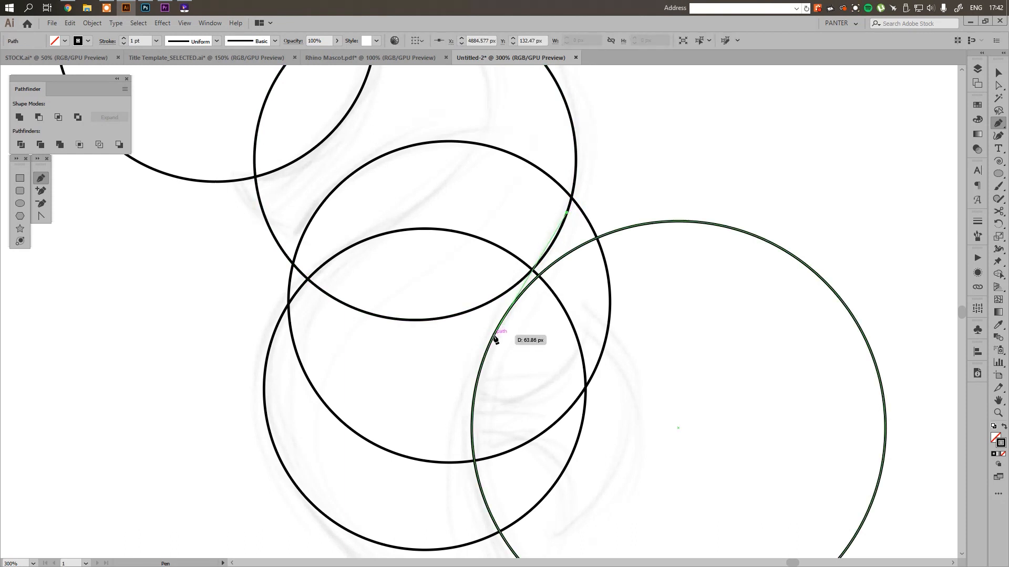
left_click(495, 337)
key("v")
Extend both ends of the back line beyond the circles and adjust its lower end so it runs tangent to them
scroll(560, 259, "up", 1)
key("a")
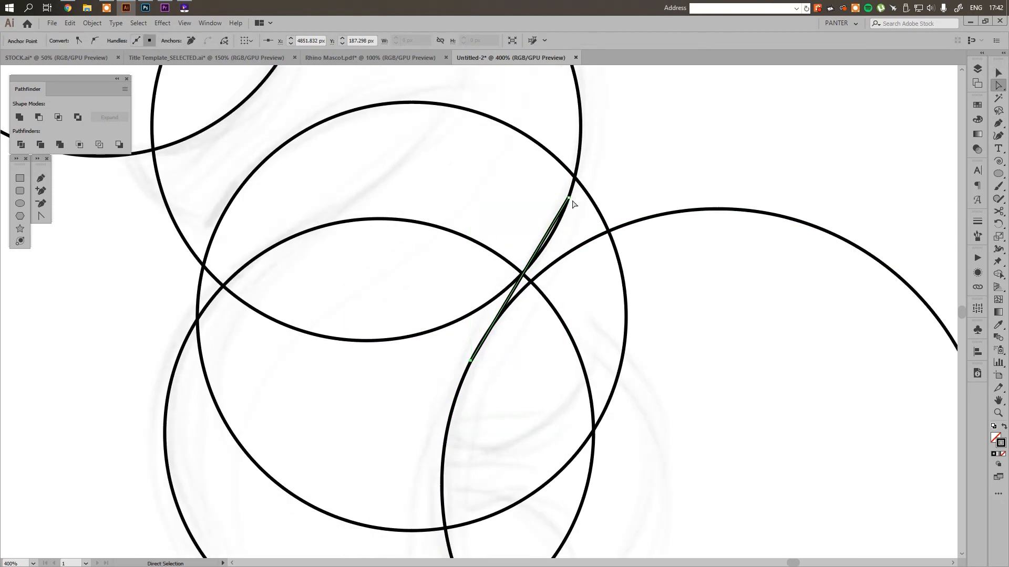
left_click_drag(568, 200, 618, 131)
key("v")
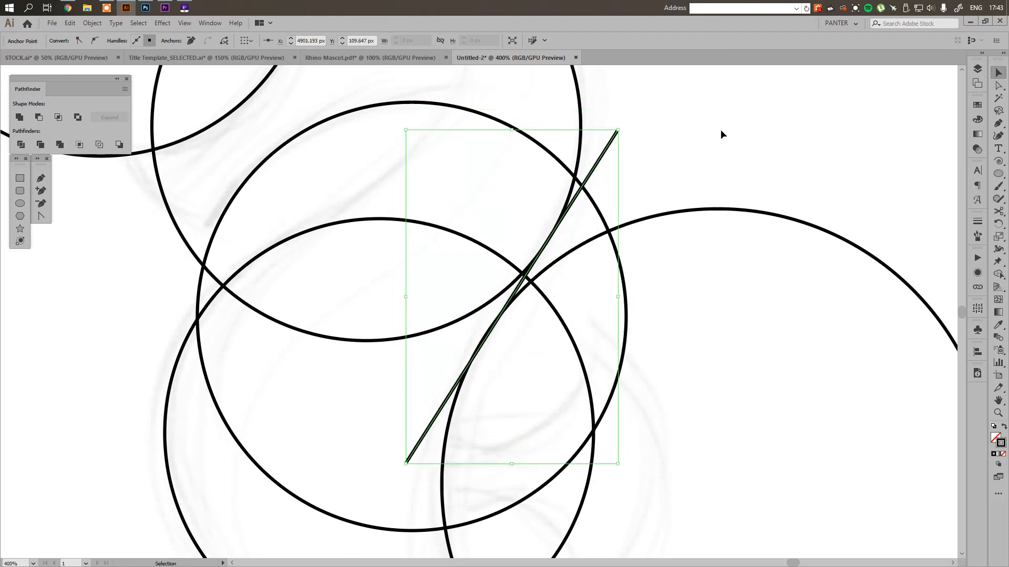
left_click(721, 132)
scroll(423, 387, "up", 2)
key("a")
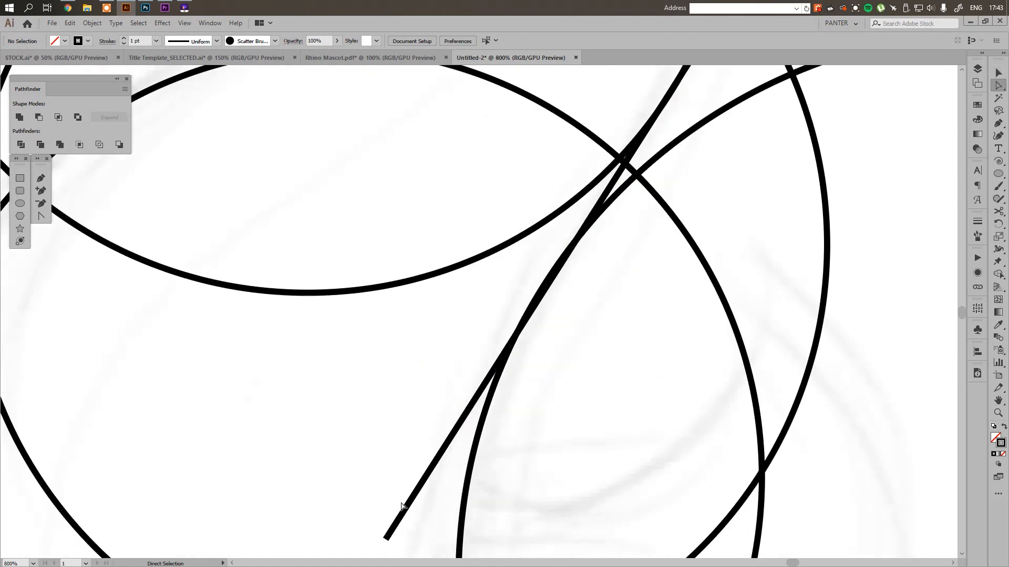
left_click_drag(368, 521, 414, 489)
key("v")
left_click(597, 327)
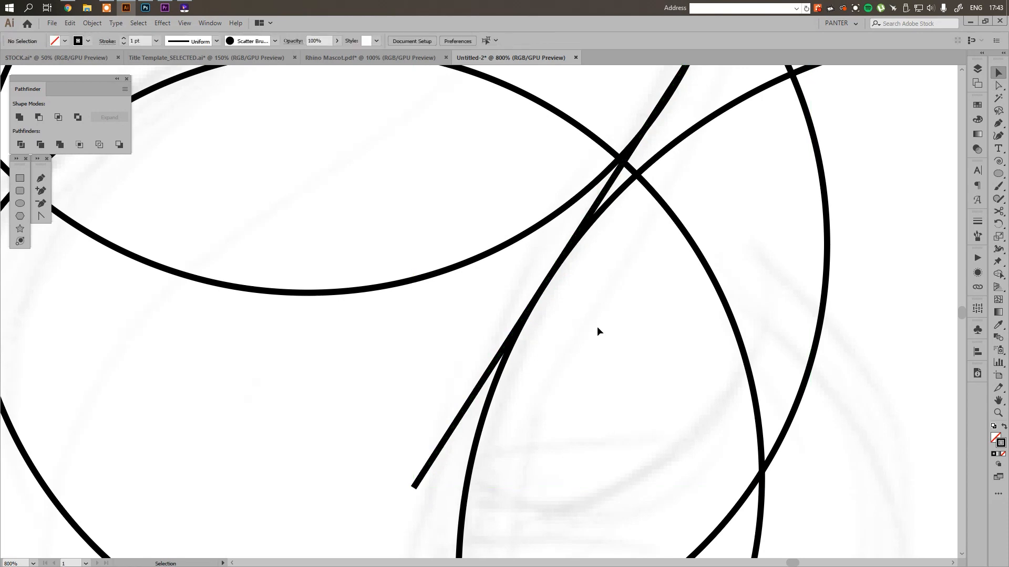
Duplicate the head circle, scale the copy down to about 91 px and fit it inside the top of the head
scroll(597, 327, "down", 3)
left_click_drag(597, 327, 572, 362)
scroll(394, 333, "down", 2)
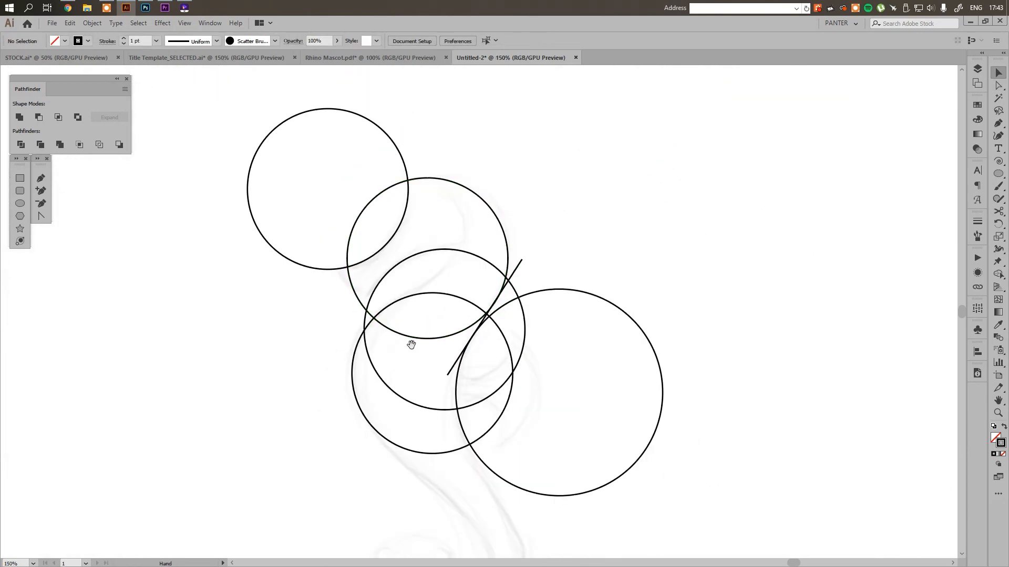
scroll(482, 295, "up", 1)
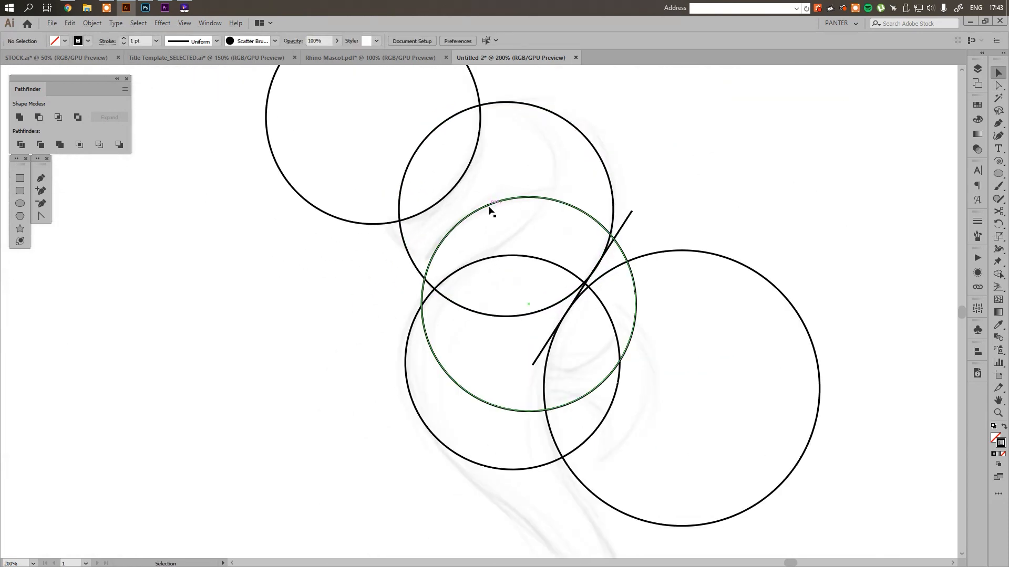
scroll(488, 210, "up", 1)
left_click_drag(488, 208, 489, 241)
scroll(490, 246, "down", 1)
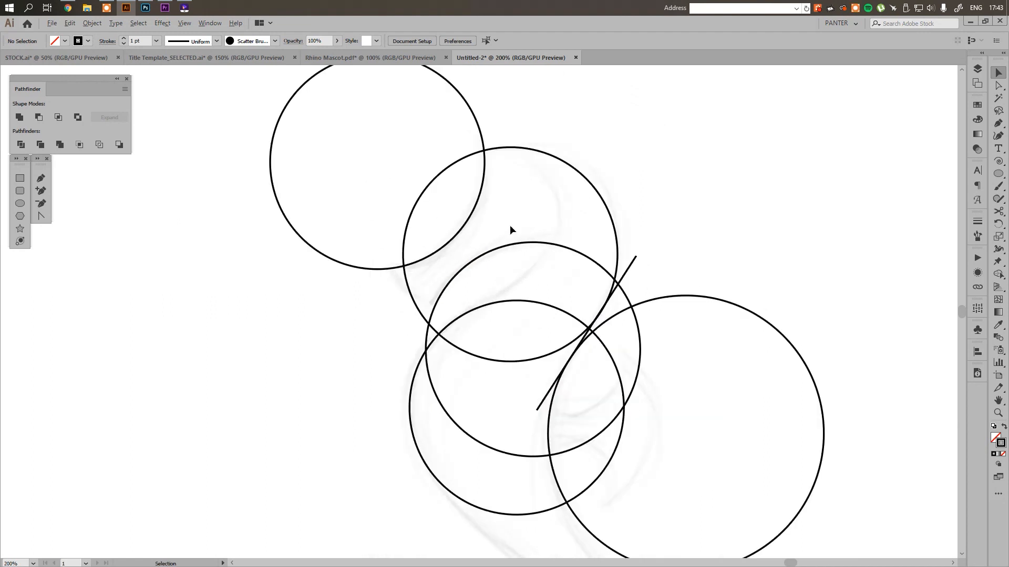
scroll(545, 197, "up", 1)
left_click(635, 220)
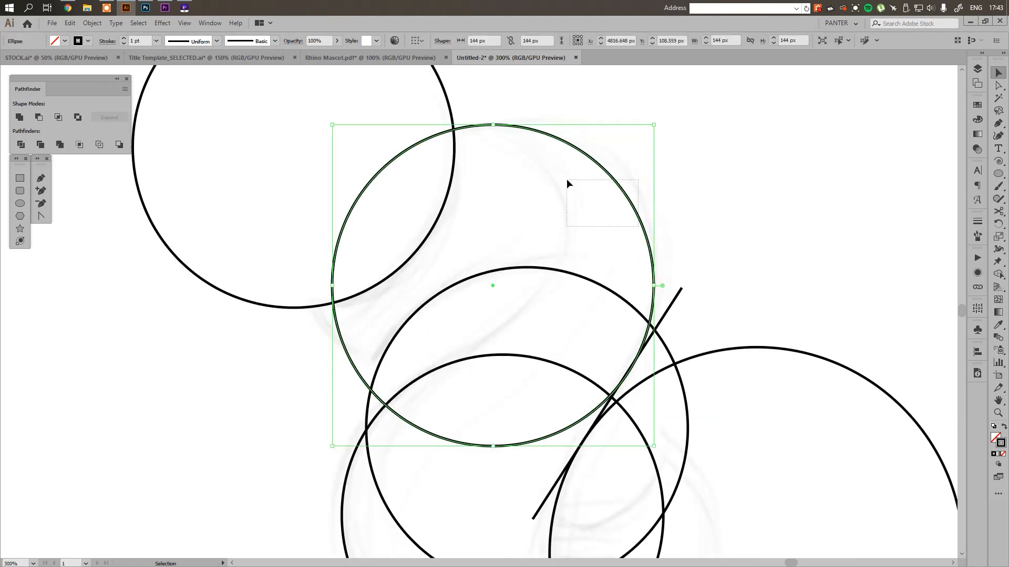
left_click_drag(640, 212, 584, 164)
left_click_drag(584, 115, 528, 170)
left_click_drag(517, 226, 550, 181)
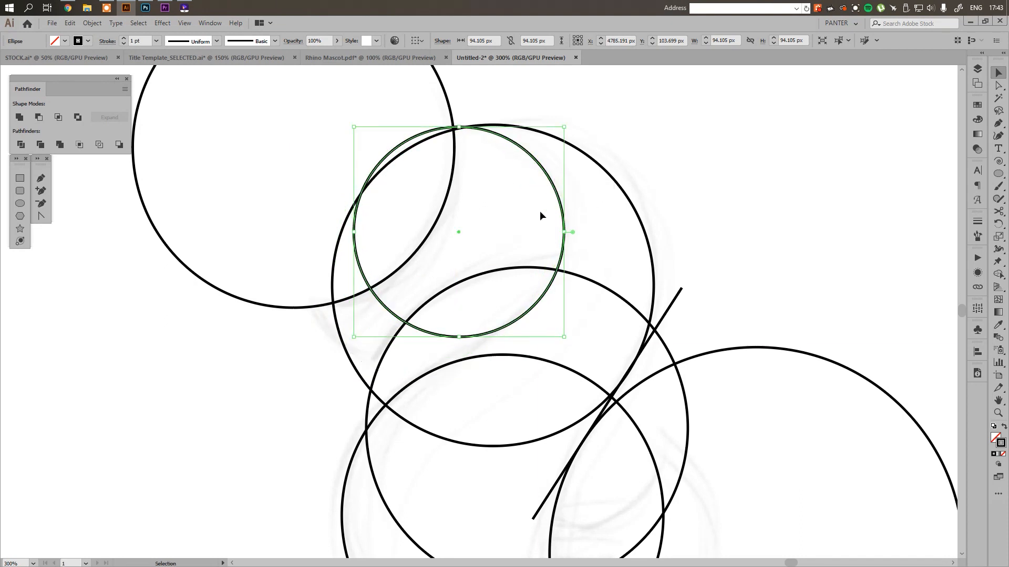
left_click_drag(460, 335, 459, 329)
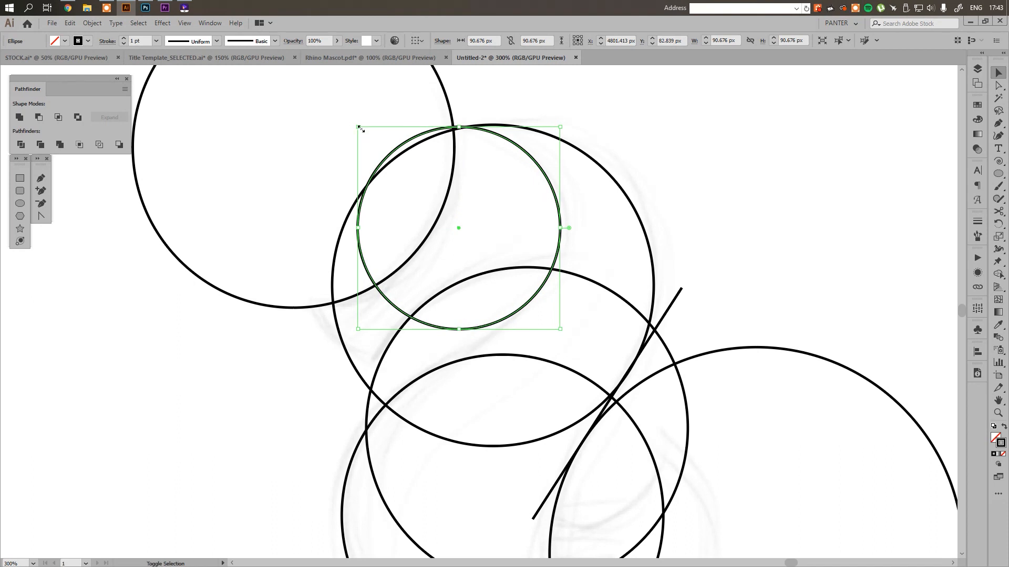
left_click_drag(358, 128, 364, 130)
left_click(537, 120)
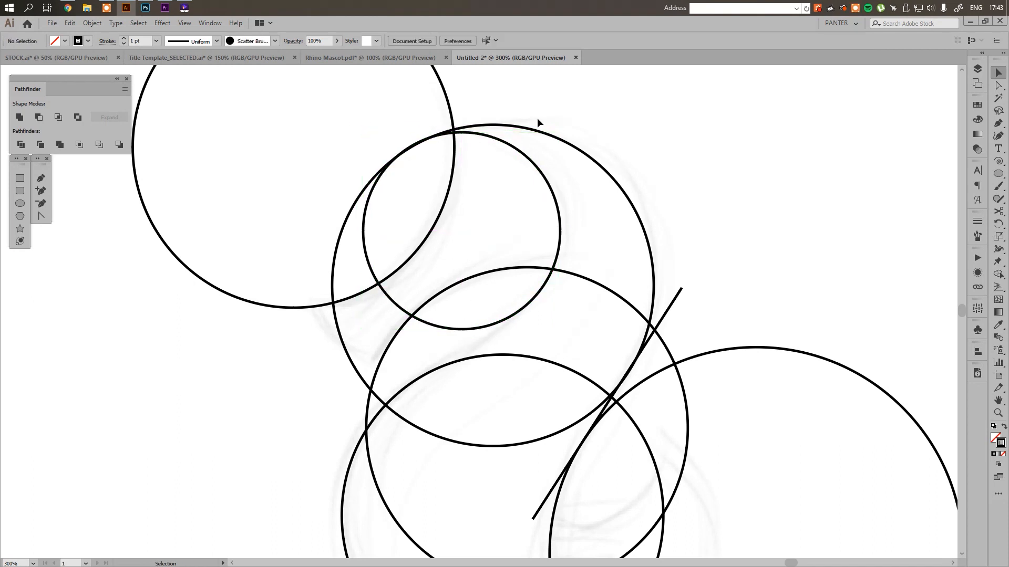
key("ctrl+z")
left_click(616, 119)
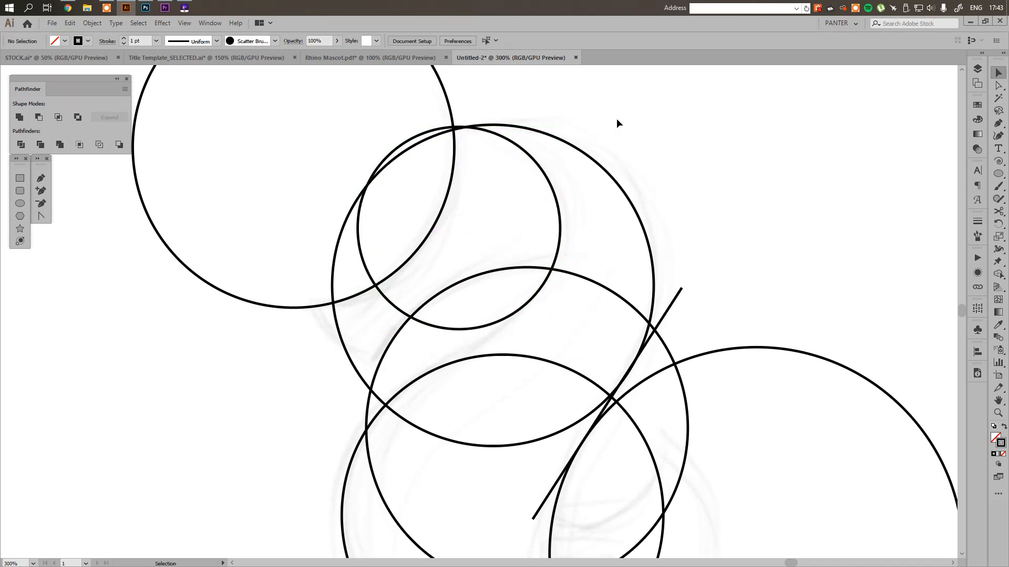
Duplicate the small head circle down towards the snout to follow the lower jaw curve
left_click(558, 205)
left_click_drag(557, 205, 502, 240)
left_click(694, 219)
Draw a straight line about 71 px long from the small head circle to the upper edge of the chest circle
left_click_drag(462, 360, 452, 334)
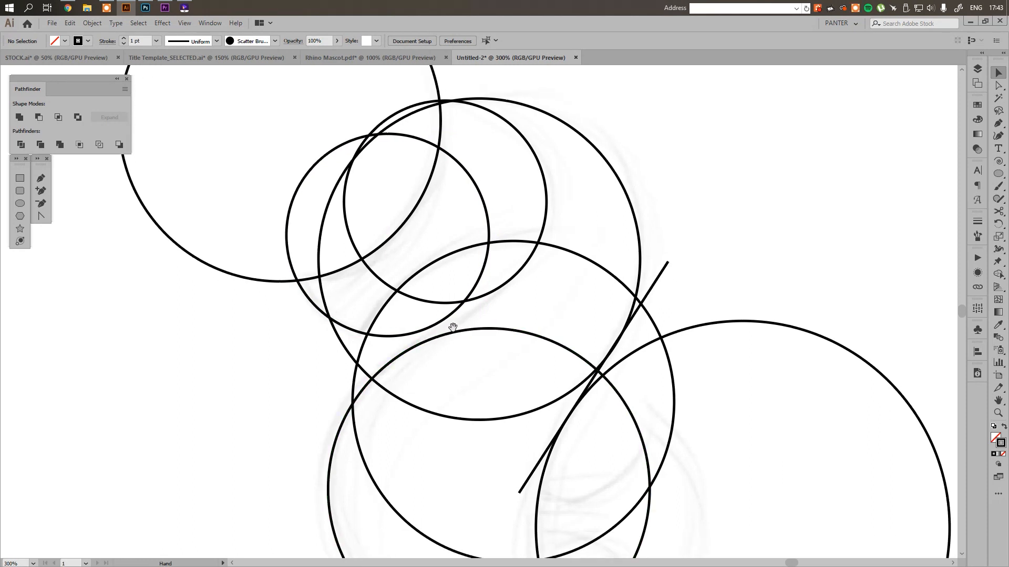
scroll(454, 334, "up", 1)
key("p")
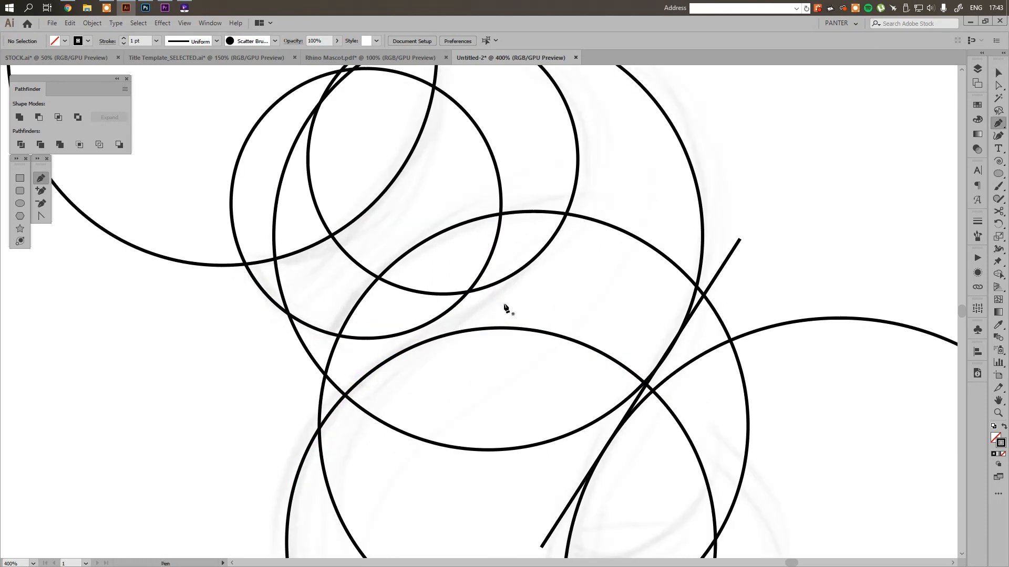
left_click(541, 251)
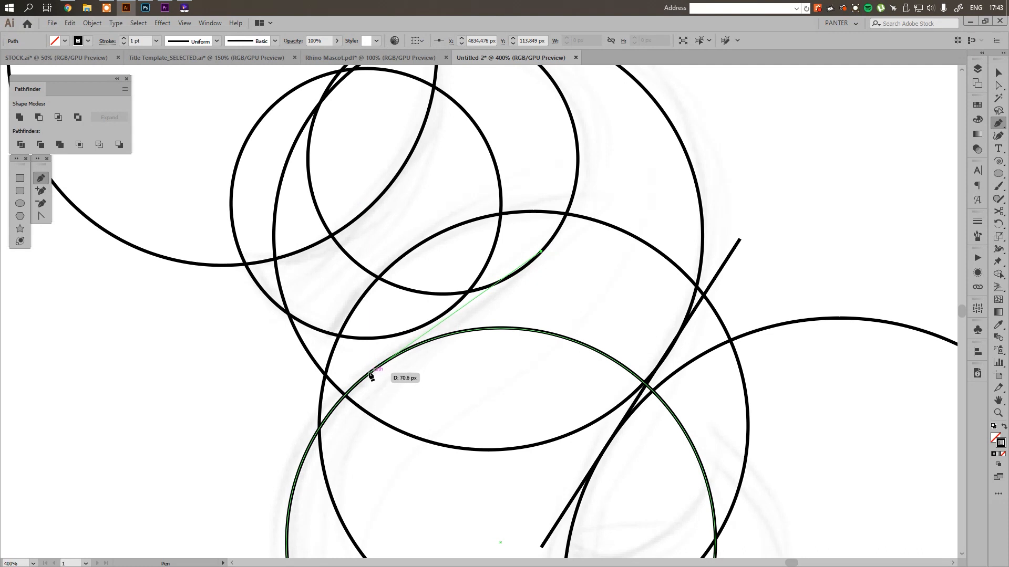
left_click(370, 373)
Extend both ends of the throat line beyond the circles, keeping it tangent to the small head and chest circles
key("a")
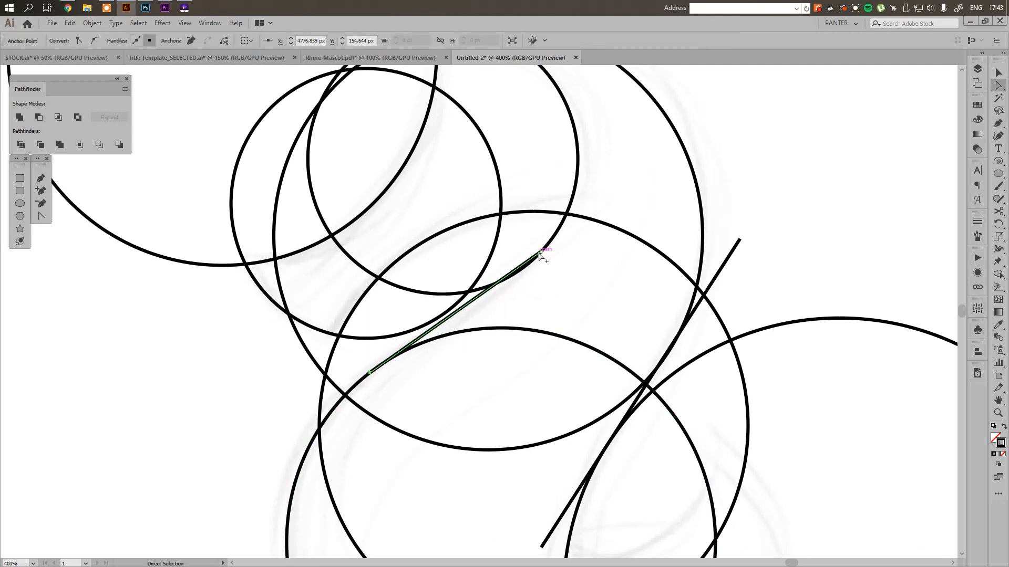
scroll(540, 254, "up", 1)
left_click_drag(550, 255, 634, 201)
key("v")
left_click(583, 304)
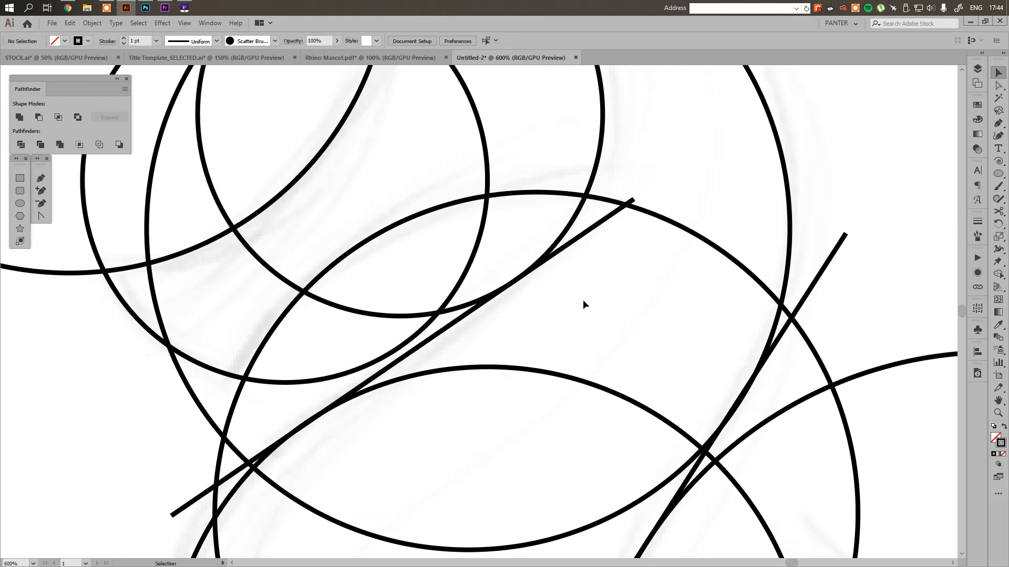
scroll(583, 301, "down", 3)
left_click_drag(583, 301, 519, 225)
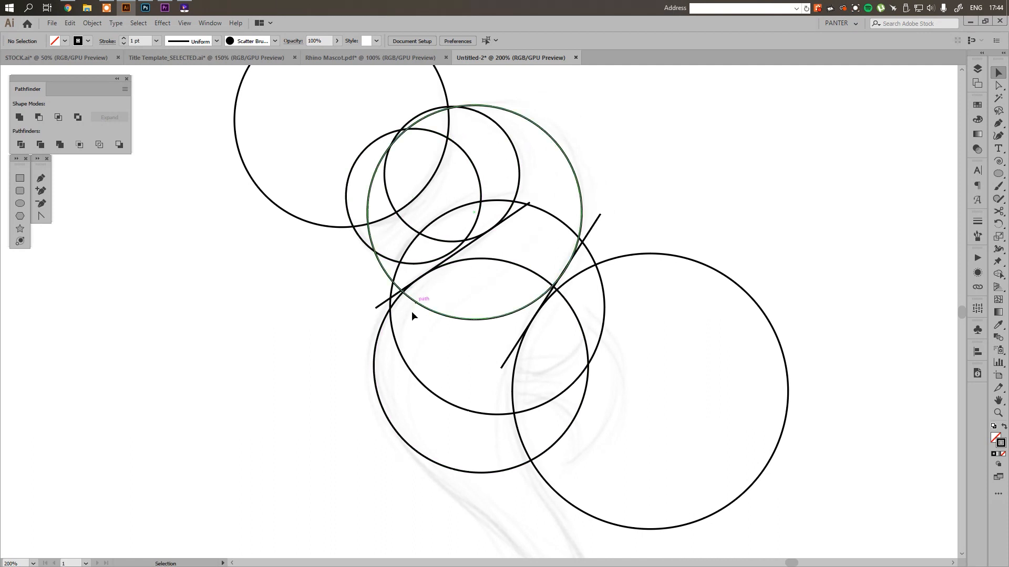
left_click_drag(499, 446, 470, 192)
scroll(470, 212, "down", 1)
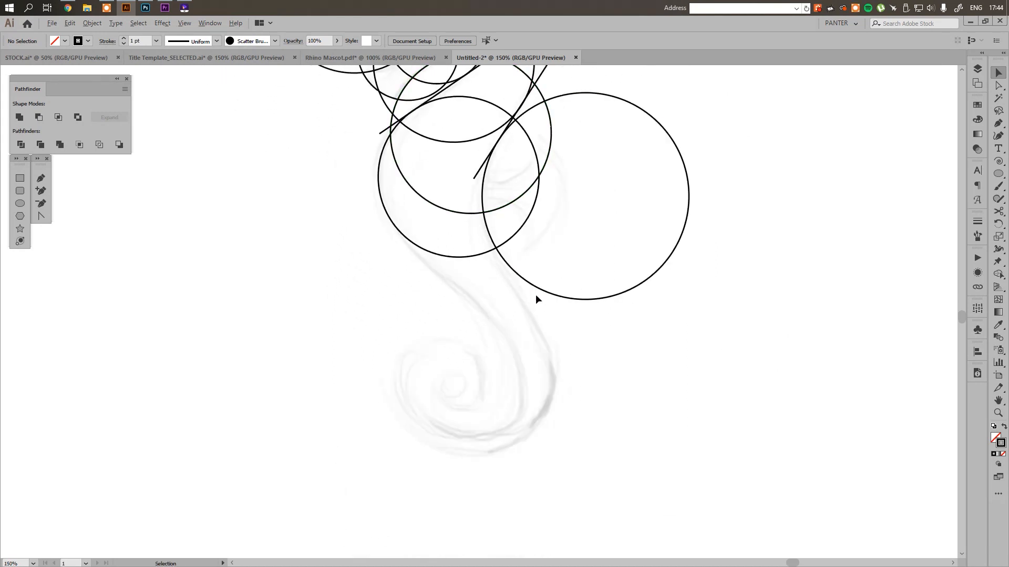
Draw a spiral about 146 px wide over the curled tail and move it up onto the sketched curl
scroll(537, 298, "up", 1)
scroll(538, 298, "down", 2)
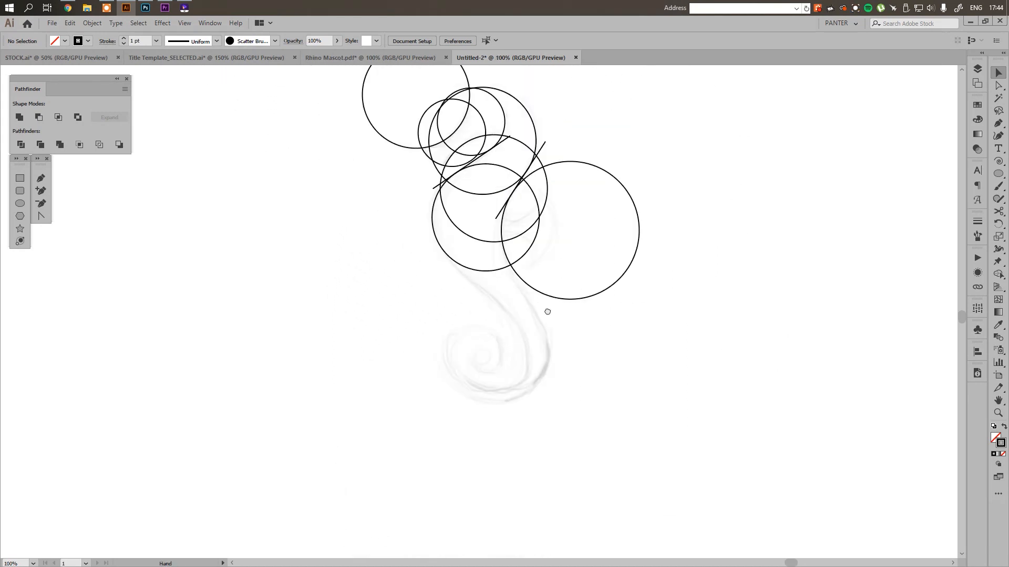
mouse_move(544, 290)
left_mouse_down()
mouse_move(549, 333)
mouse_move(538, 272)
left_mouse_up()
scroll(549, 333, "up", 2)
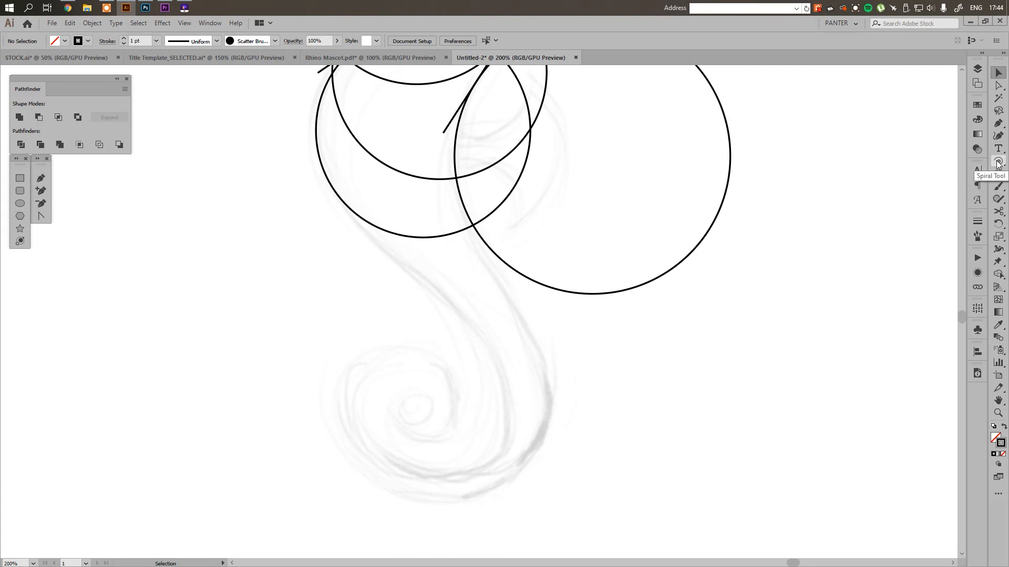
left_click_drag(998, 163, 958, 189)
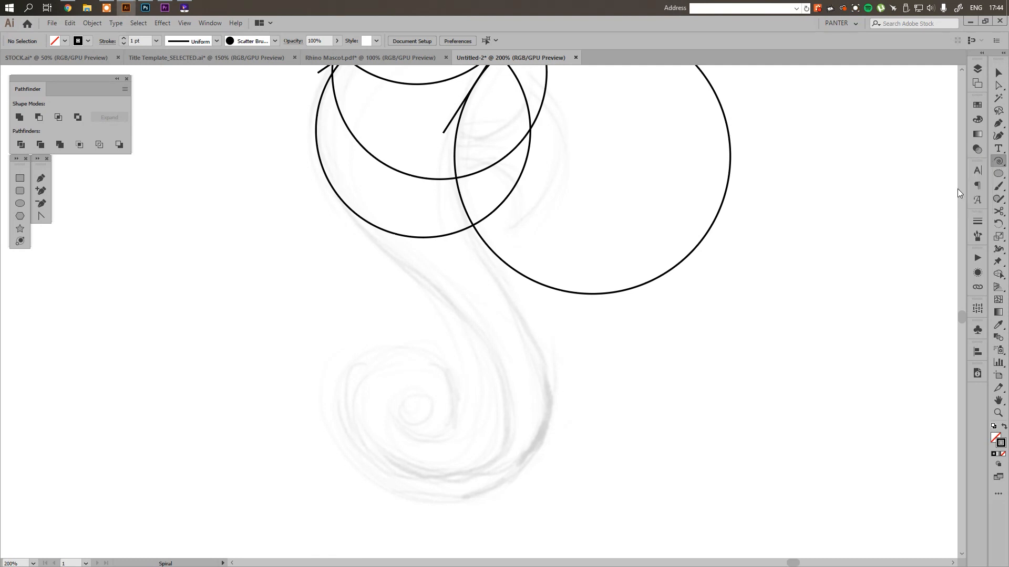
left_click_drag(434, 439, 584, 391)
key("v")
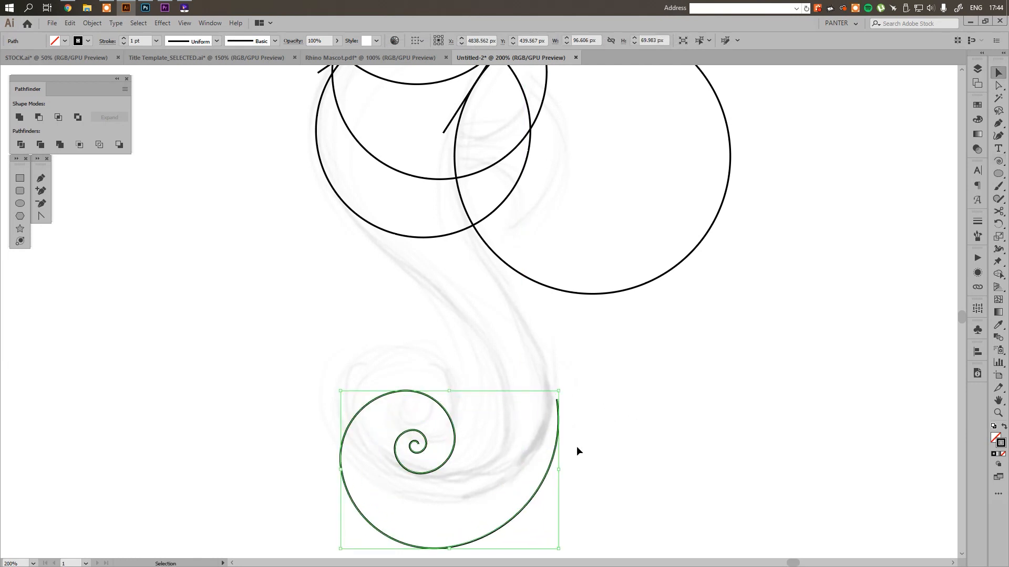
left_click_drag(549, 468, 548, 414)
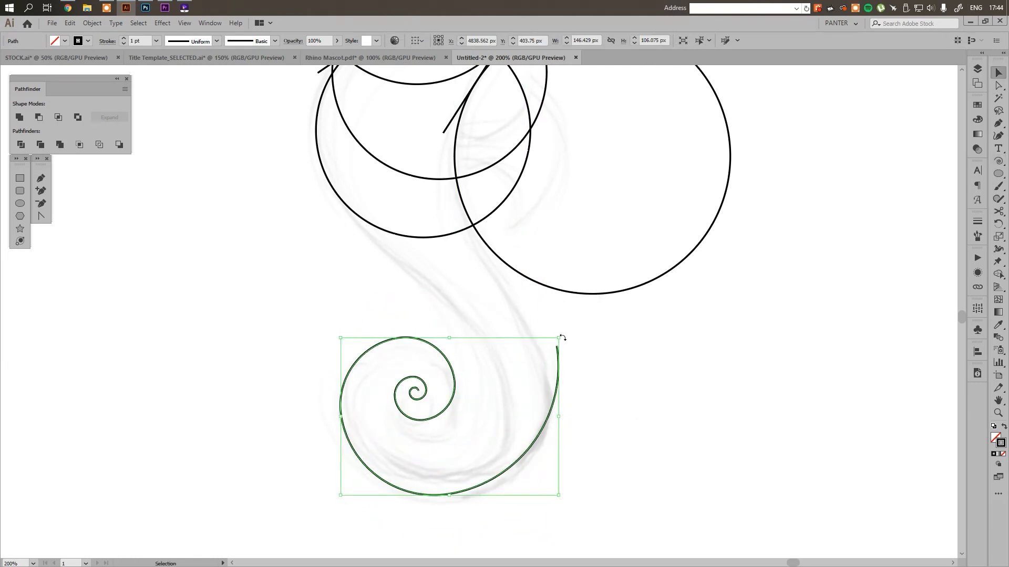
Rotate, enlarge and reposition the tail spiral so its outer arm follows the outer edge of the sketched tail
left_click_drag(563, 337, 479, 262)
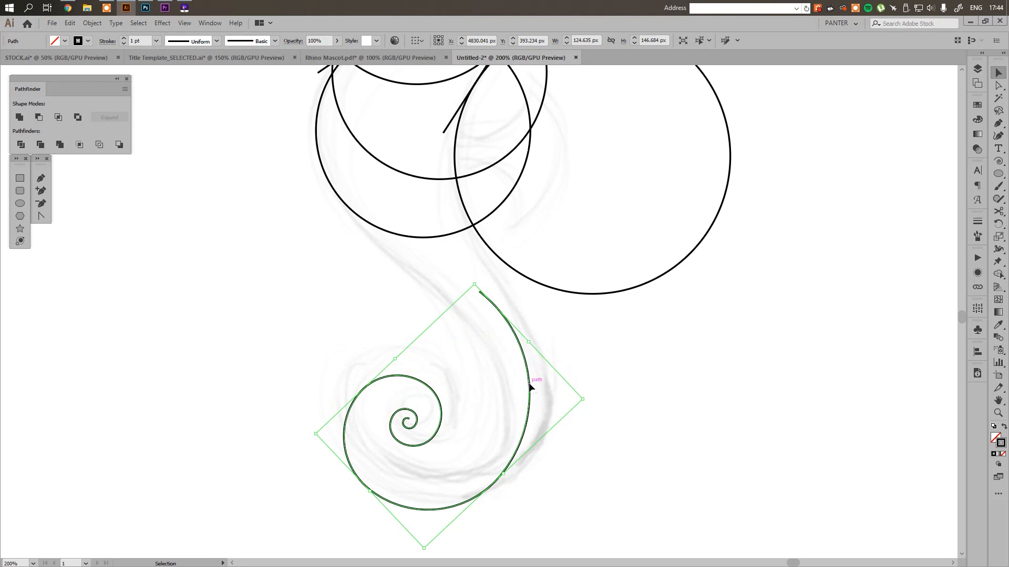
left_click_drag(530, 387, 546, 373)
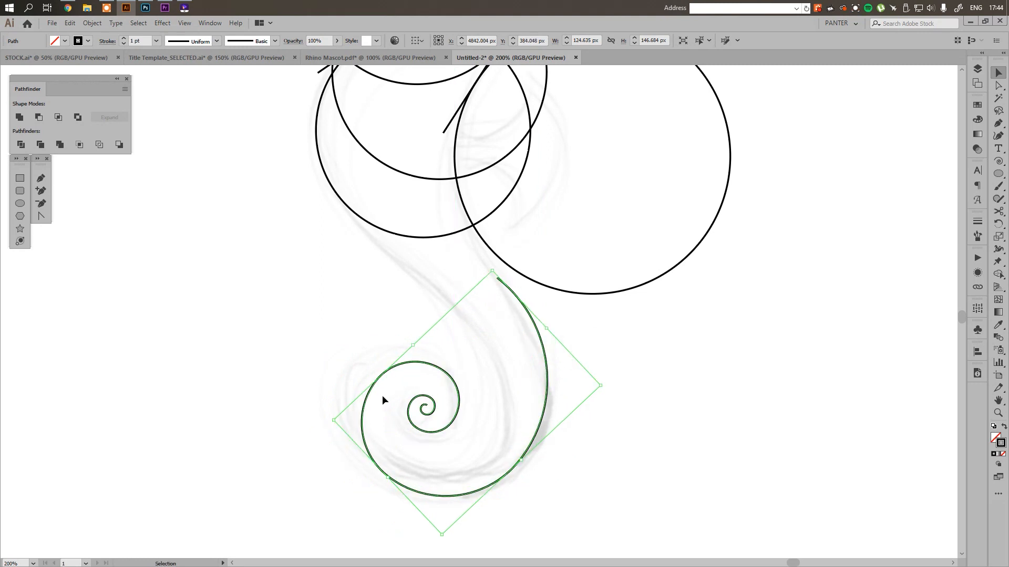
left_click_drag(339, 422, 282, 408)
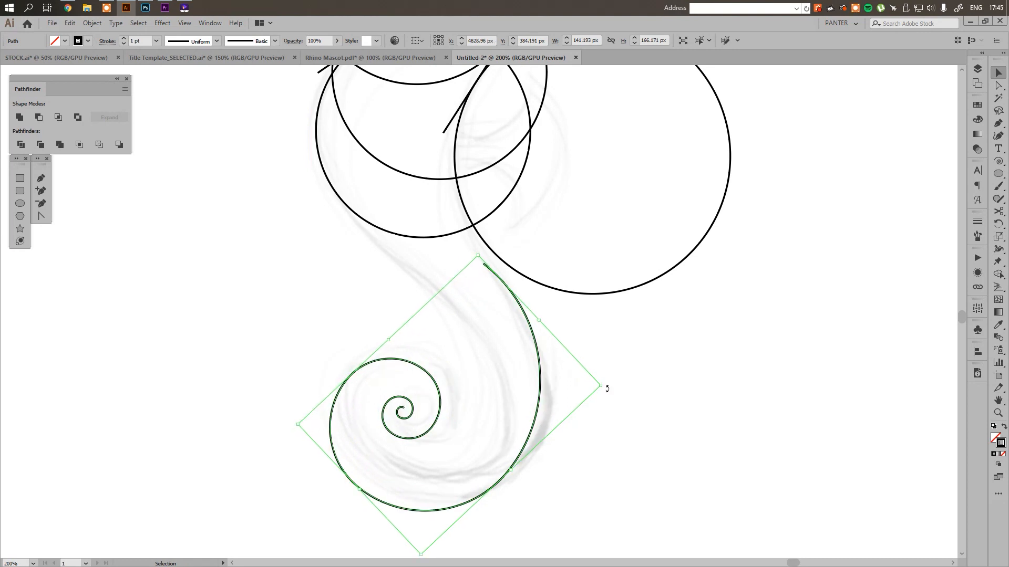
left_click_drag(607, 389, 594, 350)
left_click_drag(534, 378, 542, 349)
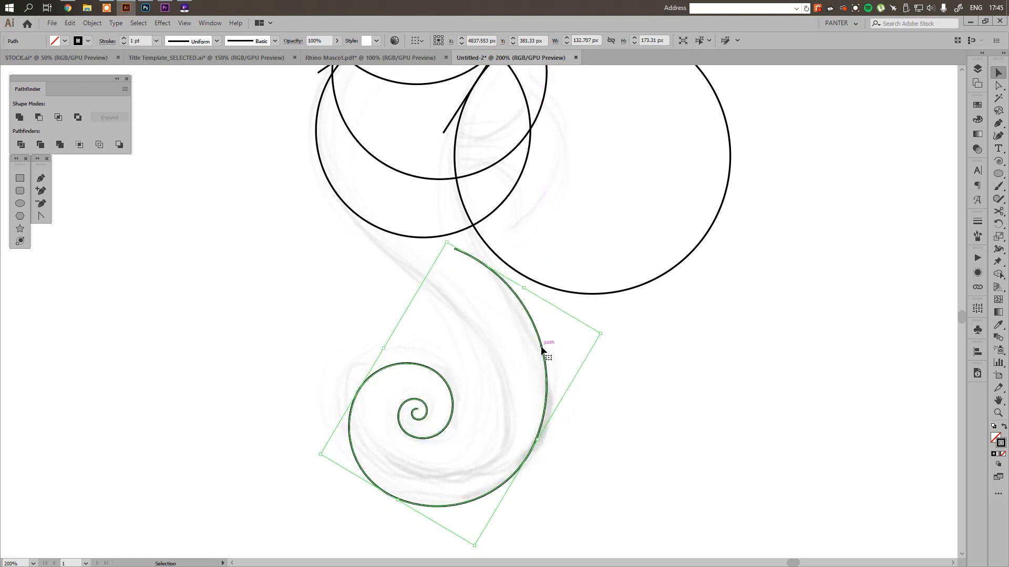
left_click_drag(592, 312, 538, 339)
left_click(610, 389)
scroll(610, 389, "down", 2)
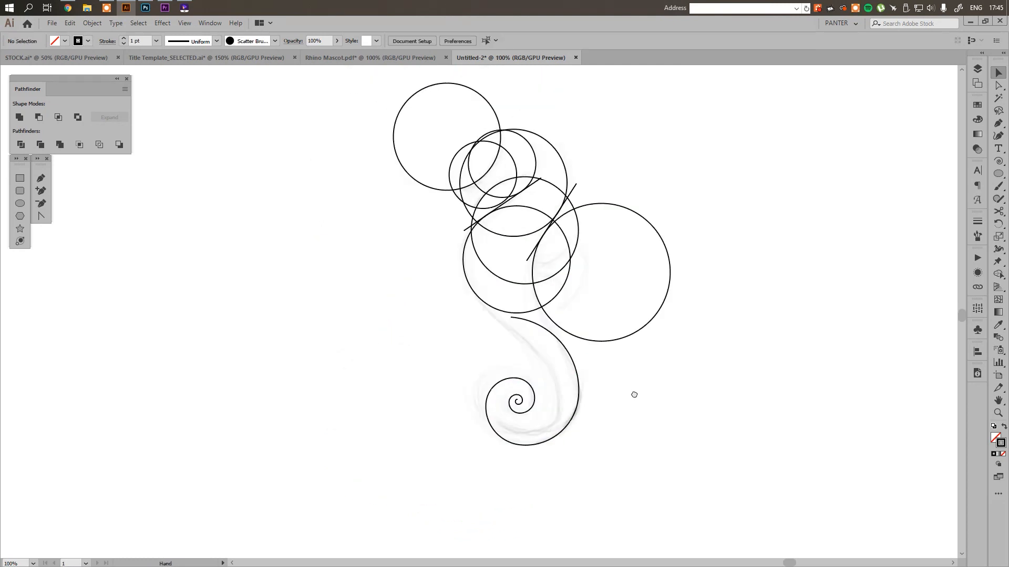
Nudge the tail spiral and rotate it slightly counterclockwise to align its outer arm more closely with the tail's back edge
left_click_drag(634, 393, 598, 383)
scroll(491, 377, "up", 3)
scroll(568, 383, "down", 4)
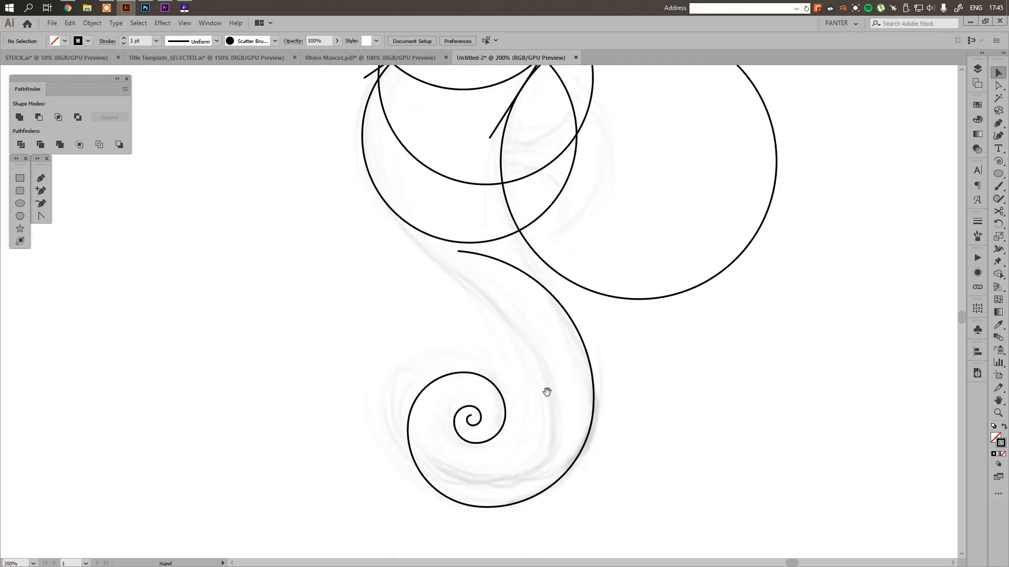
scroll(548, 393, "up", 4)
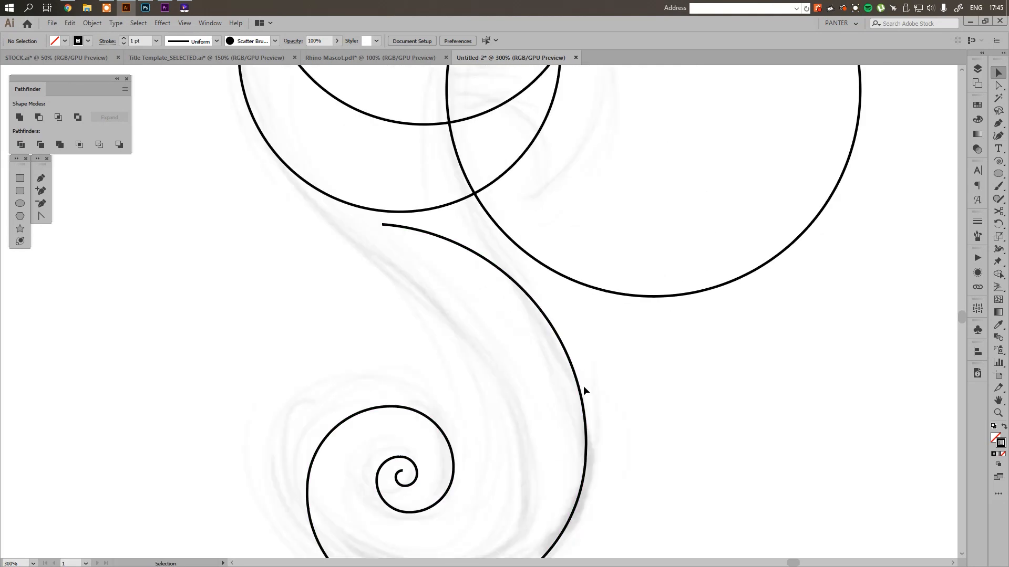
left_click_drag(585, 391, 595, 396)
scroll(597, 368, "down", 1)
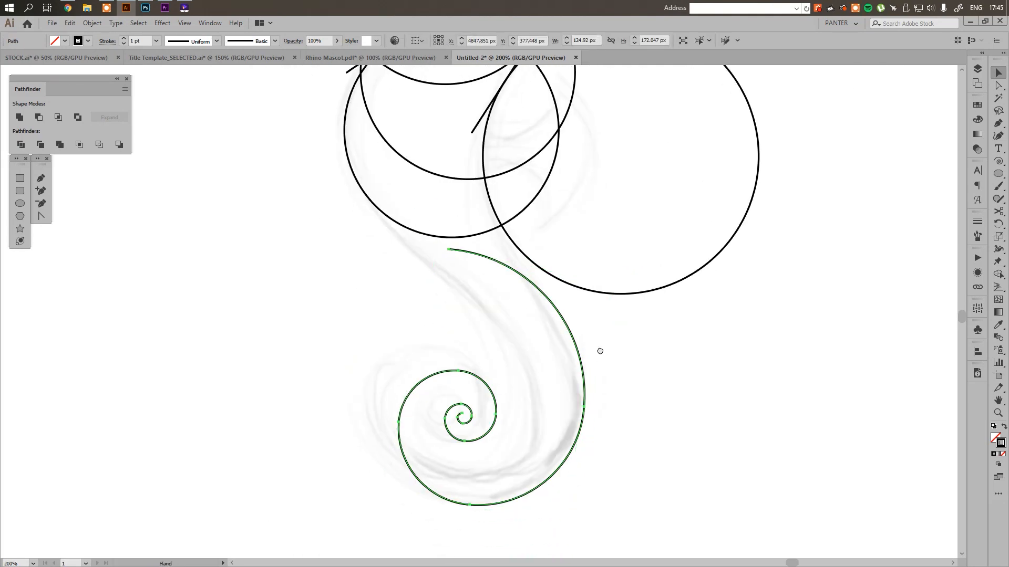
scroll(586, 326, "up", 1)
left_click_drag(600, 351, 589, 287)
scroll(604, 354, "down", 1)
scroll(587, 235, "up", 1)
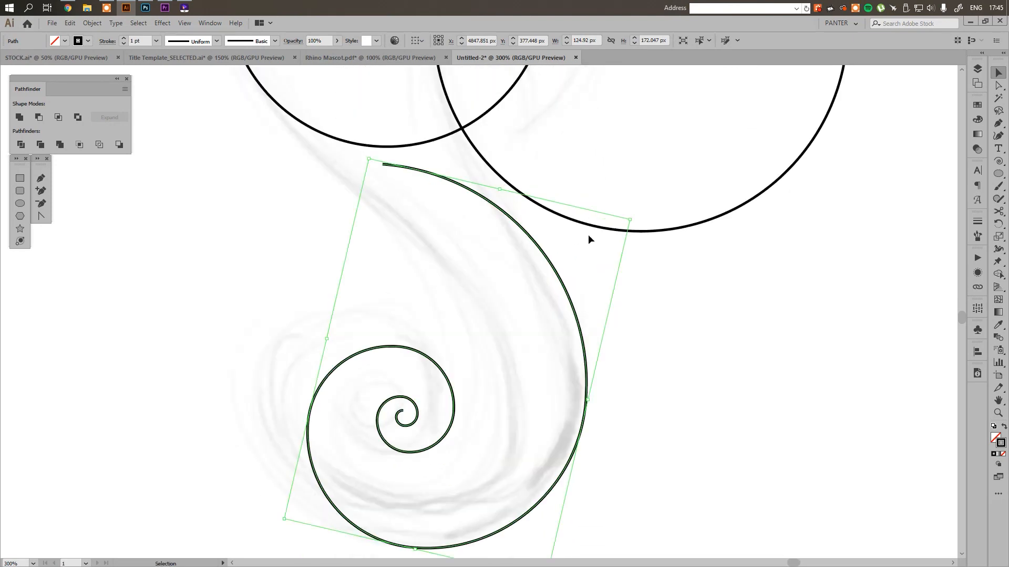
left_click_drag(637, 218, 605, 200)
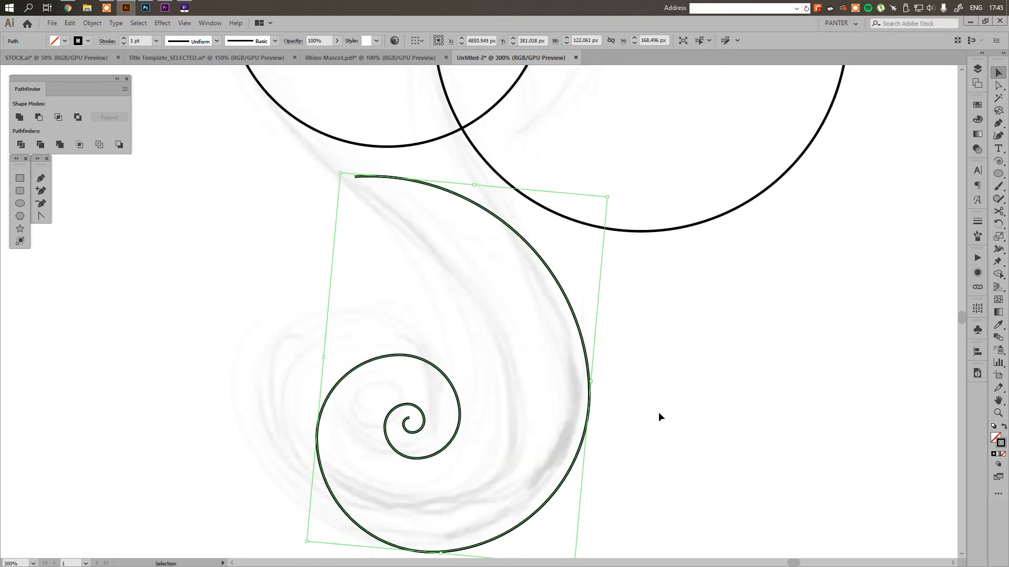
left_click(658, 412)
scroll(652, 405, "down", 2)
scroll(620, 404, "up", 1)
left_click_drag(620, 393, 617, 386)
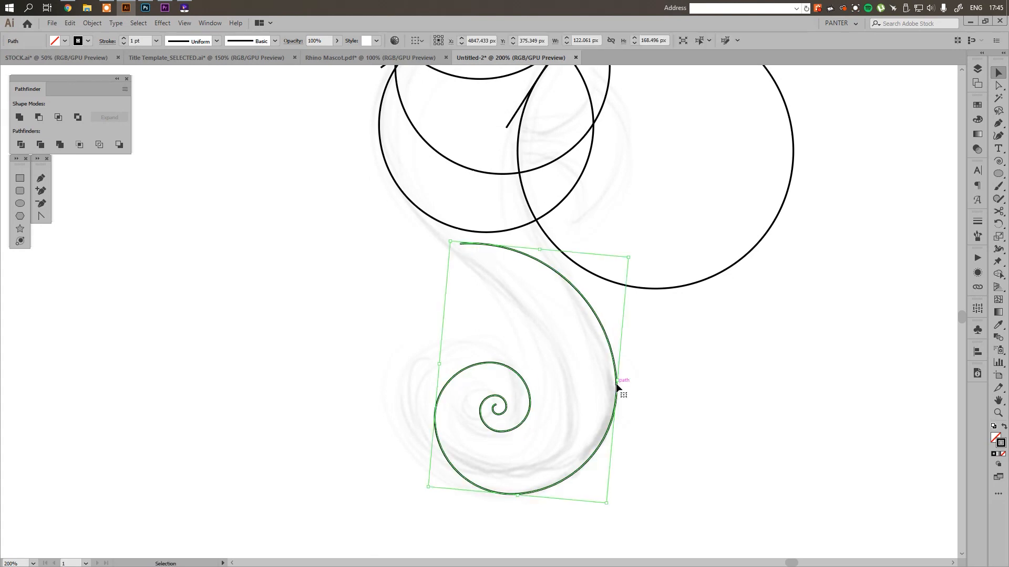
Scale the tail spiral up to about 135 by 186 px so its open end meets the lower body circle
scroll(607, 465, "up", 1)
scroll(607, 465, "down", 2)
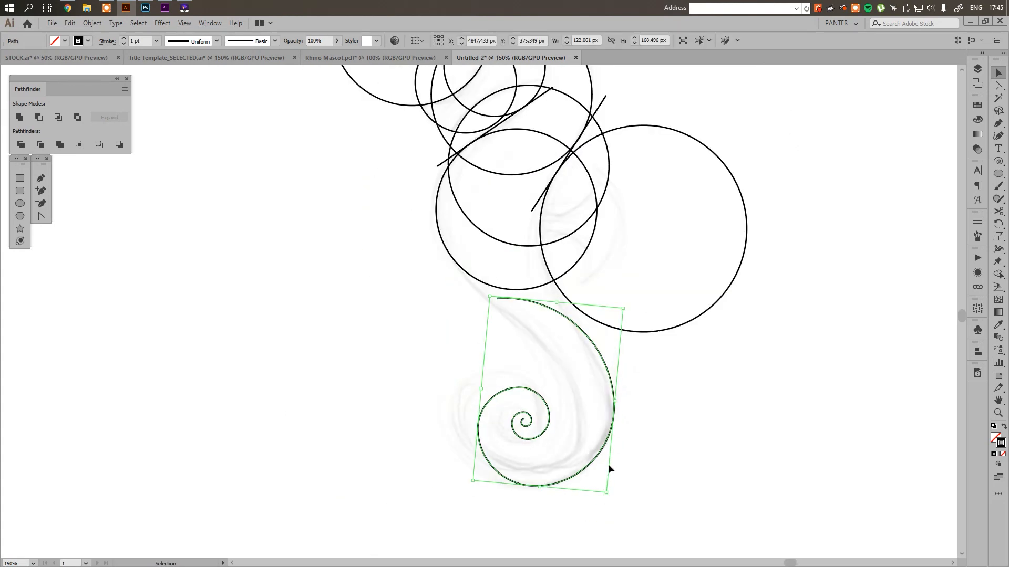
scroll(608, 464, "down", 2)
scroll(607, 461, "up", 3)
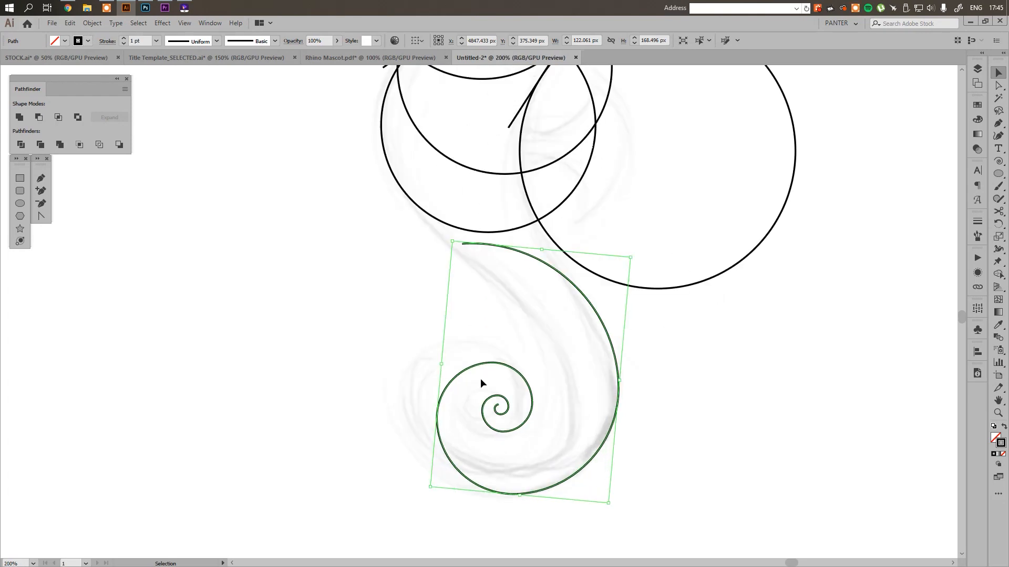
left_click_drag(440, 364, 727, 345)
scroll(337, 361, "down", 2)
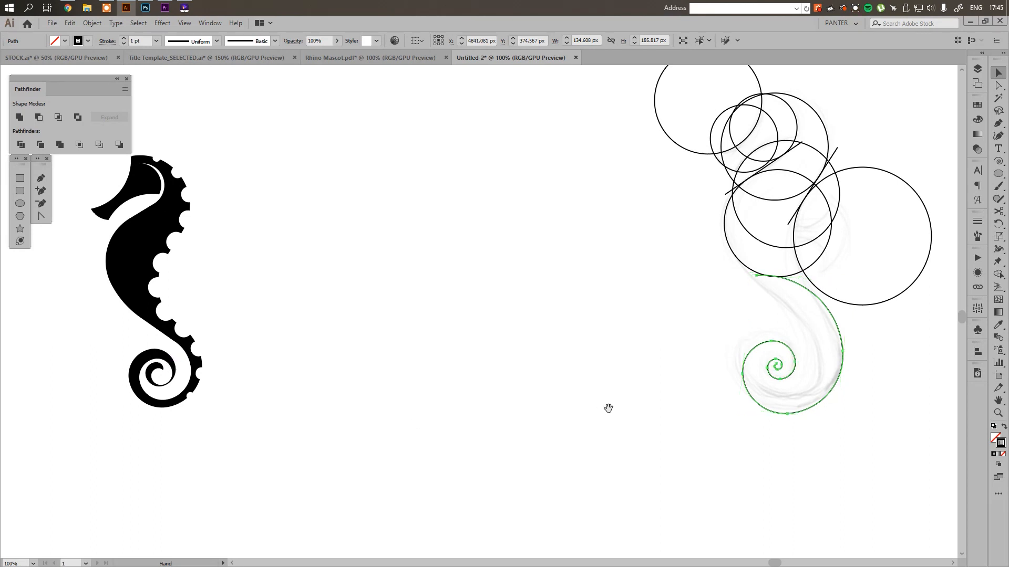
Delete the two innermost anchor points of the tail spiral to shorten its centre curl
mouse_move(607, 408)
left_mouse_down()
mouse_move(497, 405)
mouse_move(595, 399)
left_mouse_up()
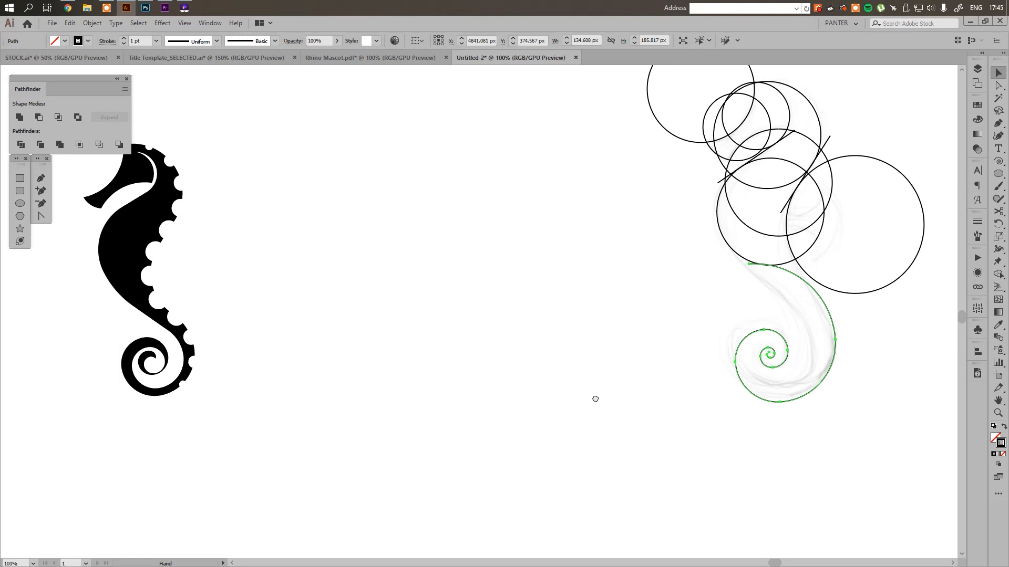
left_click_drag(595, 399, 561, 395)
scroll(764, 371, "up", 4)
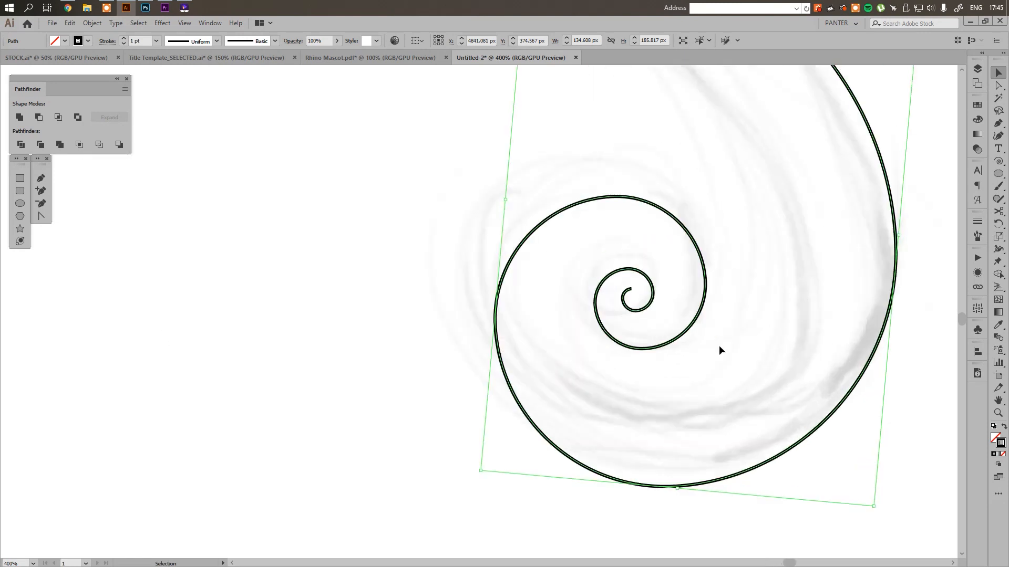
key("a")
left_click(632, 292)
key("Delete")
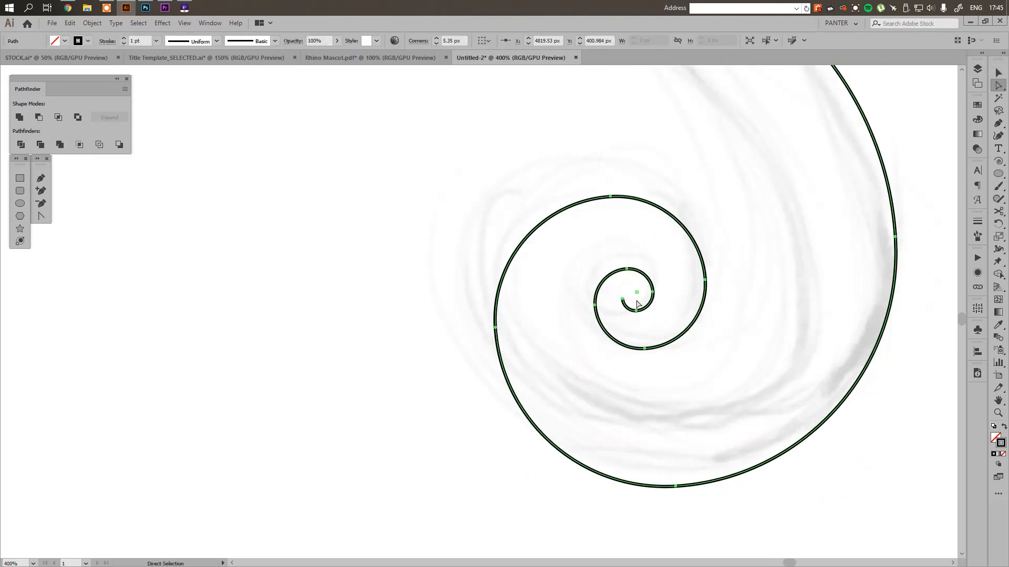
left_click(623, 299)
key("Delete")
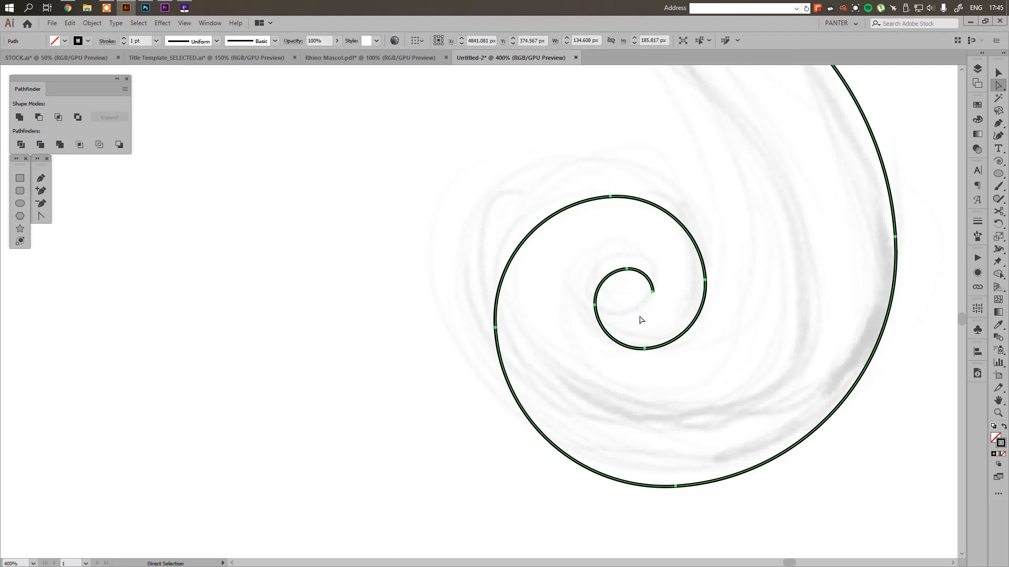
left_click(639, 316)
key("v")
Duplicate the tail spiral towards the inner tail edge and scale the copy down to about 112 by 154 px
scroll(639, 317, "down", 1)
scroll(639, 317, "down", 3)
key("space")
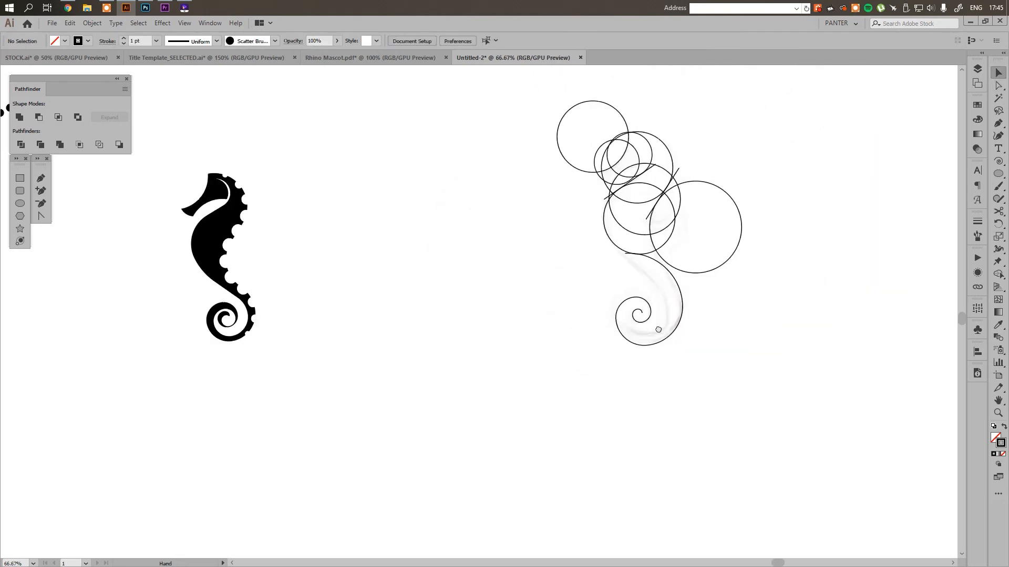
scroll(635, 323, "up", 3)
left_click_drag(660, 317, 498, 450)
key("space")
scroll(498, 445, "down", 2)
key("space")
left_click_drag(591, 438, 597, 423)
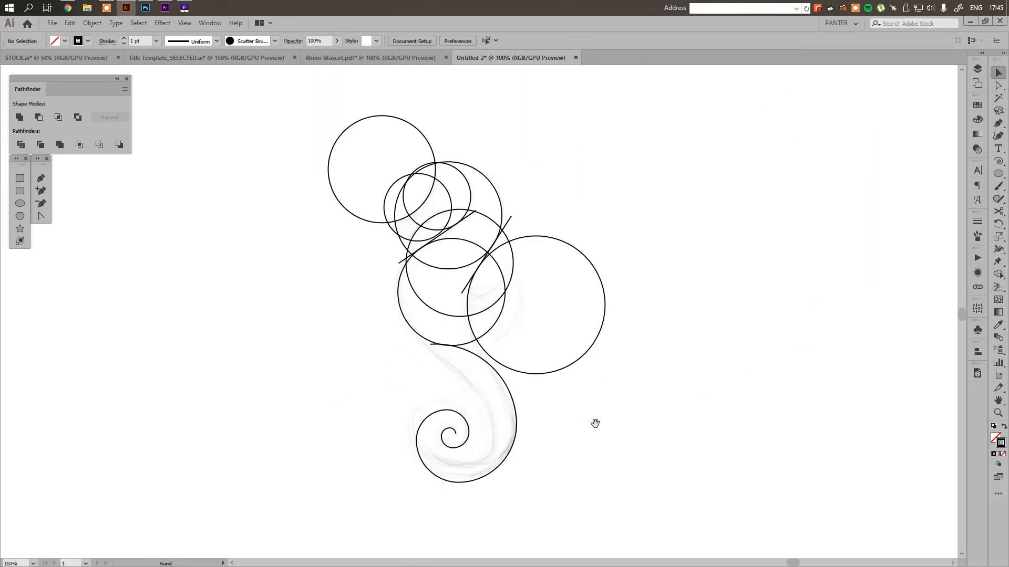
scroll(490, 411, "up", 1)
key("space")
left_click_drag(468, 450, 539, 414)
scroll(496, 390, "up", 1)
left_click(637, 409)
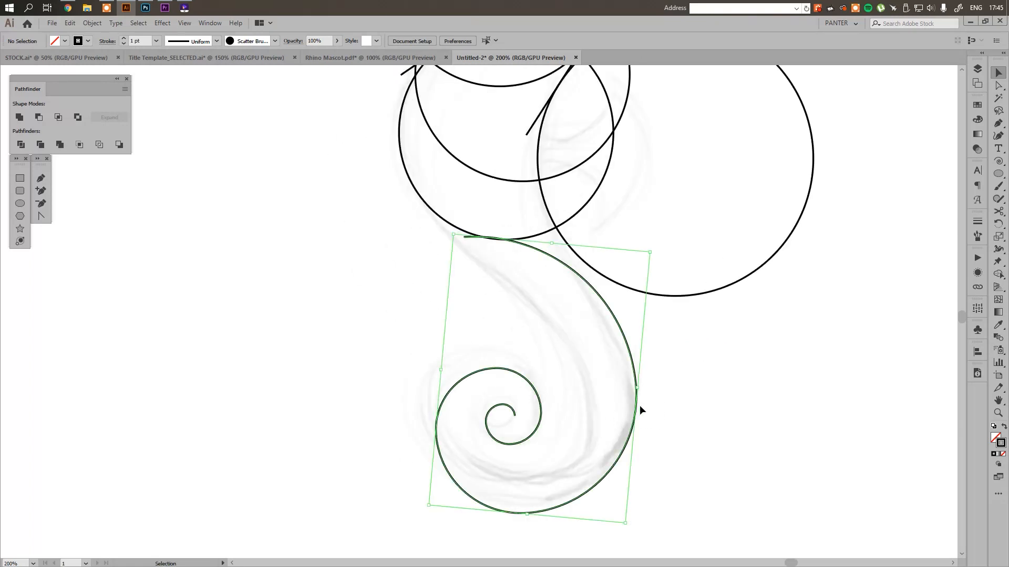
left_click_drag(637, 410, 587, 426)
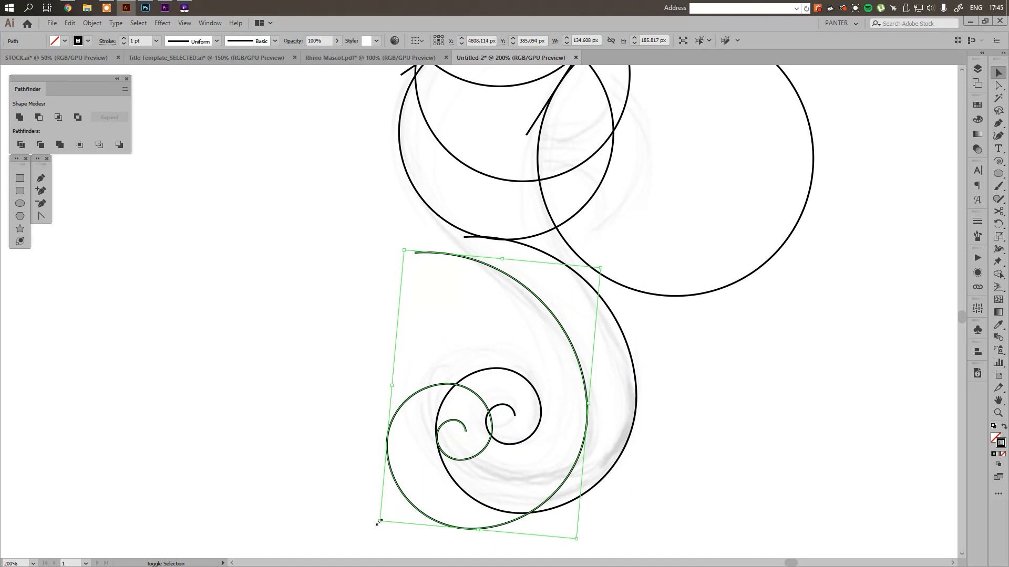
left_click_drag(377, 523, 416, 500)
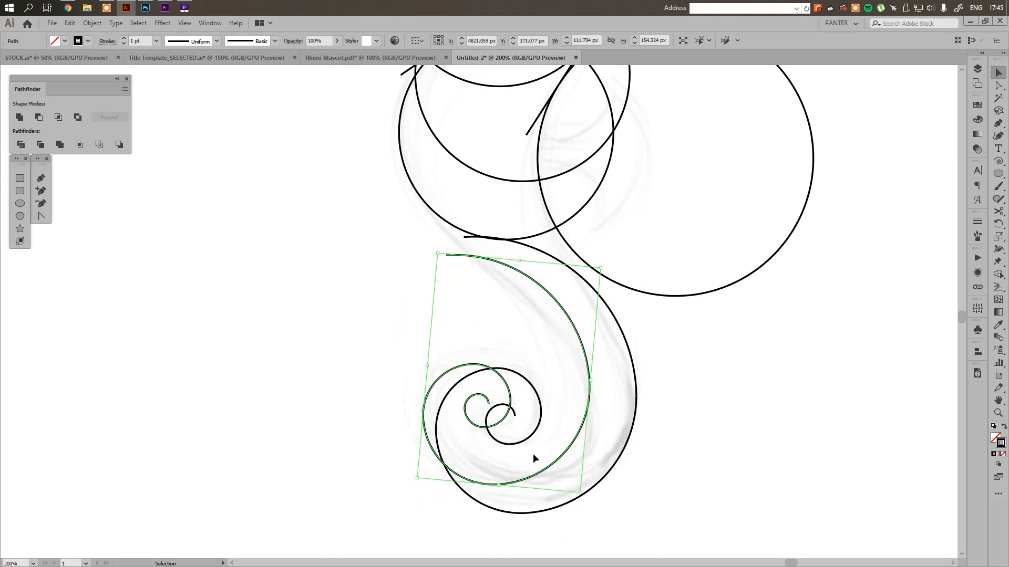
mouse_move(560, 460)
left_mouse_down()
mouse_move(586, 472)
mouse_move(576, 477)
mouse_move(593, 464)
mouse_move(567, 460)
left_mouse_up()
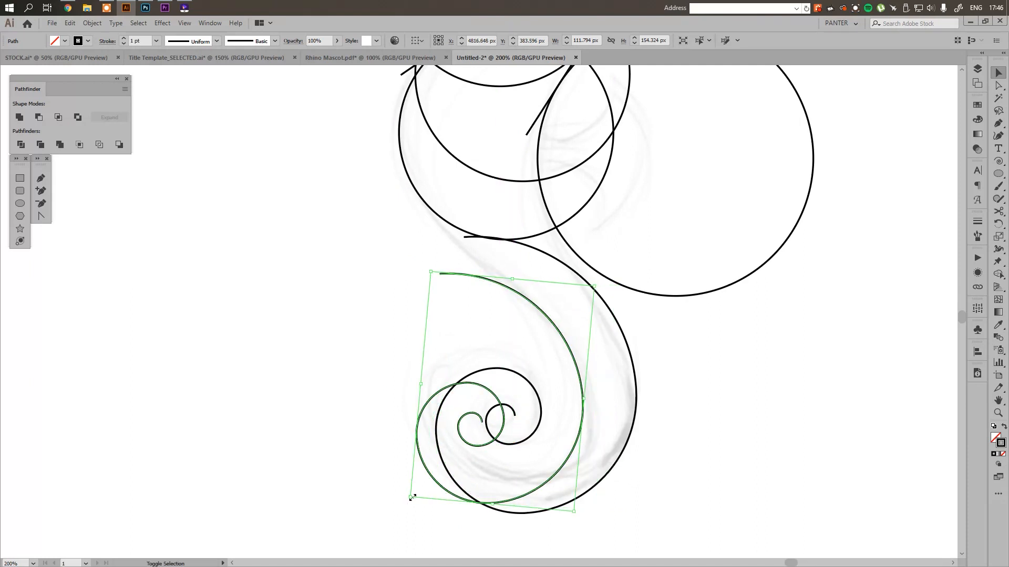
Try scaling the spiral copy down to about 95 px wide and moving it lower, then undo both changes
left_click_drag(412, 497, 438, 464)
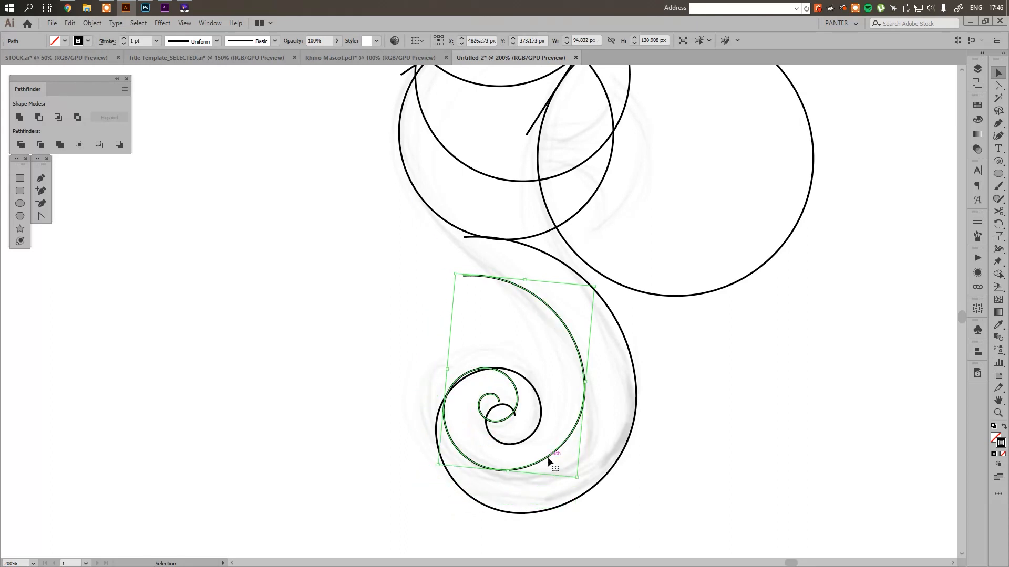
mouse_move(548, 459)
left_mouse_down()
mouse_move(556, 475)
mouse_move(547, 475)
left_mouse_up()
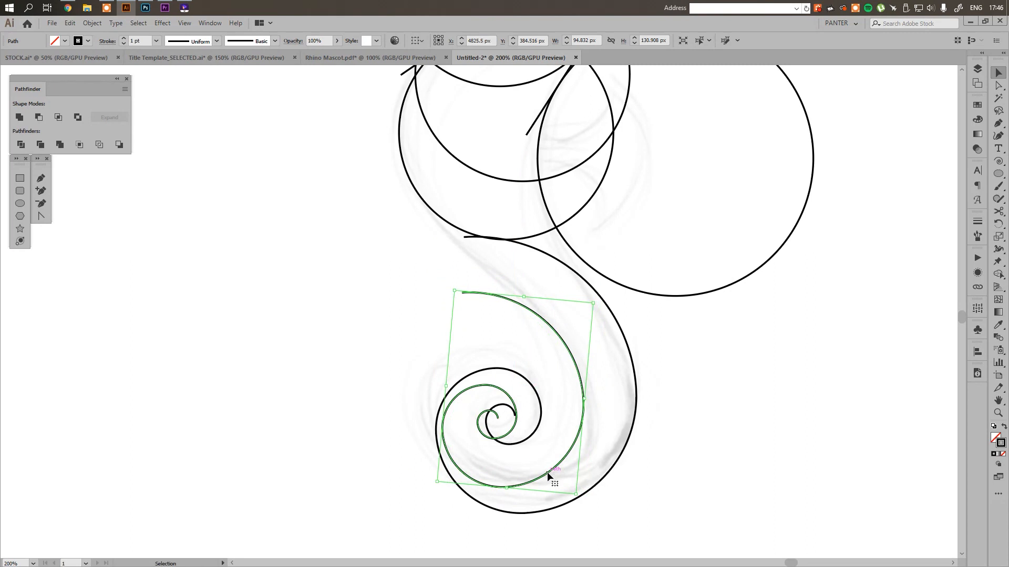
key("ctrl+z")
key("ctrl+z")
key("ctrl+z")
key("ctrl+z")
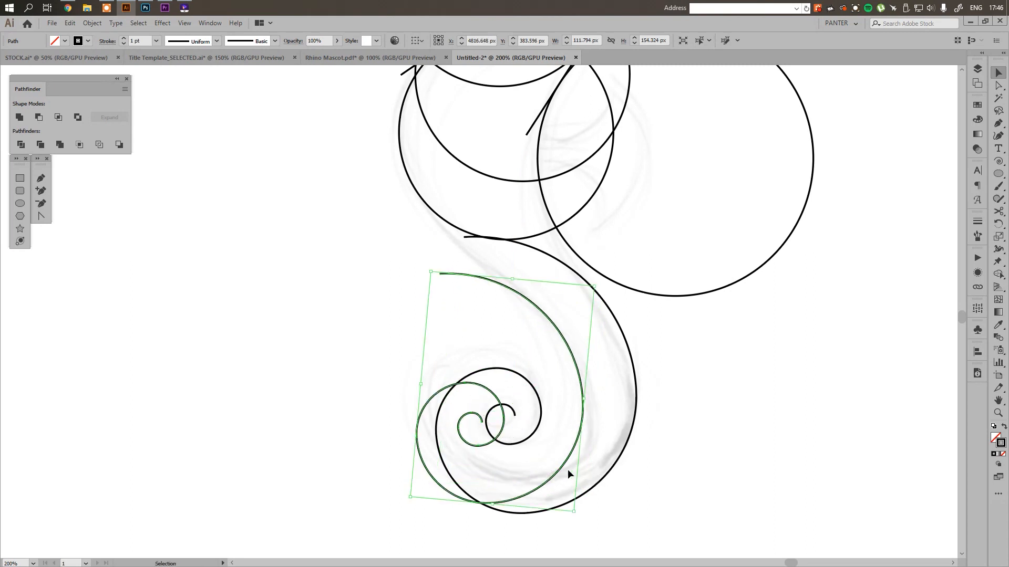
Move the spiral copy inside the outer spiral and scale it down to about 101 by 140 px
mouse_move(561, 468)
left_mouse_down()
mouse_move(588, 463)
mouse_move(579, 469)
left_mouse_up()
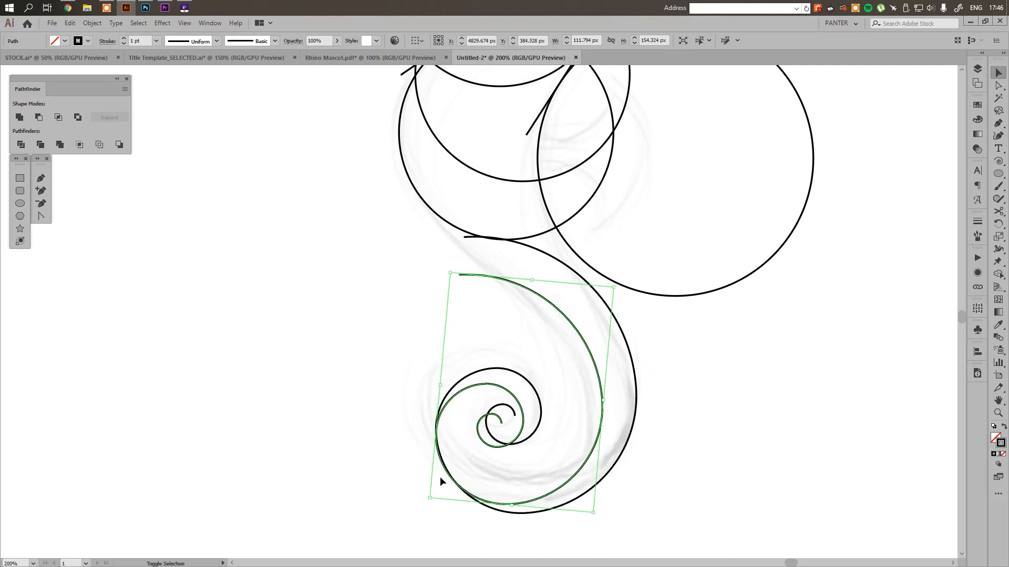
left_click_drag(432, 499, 439, 503)
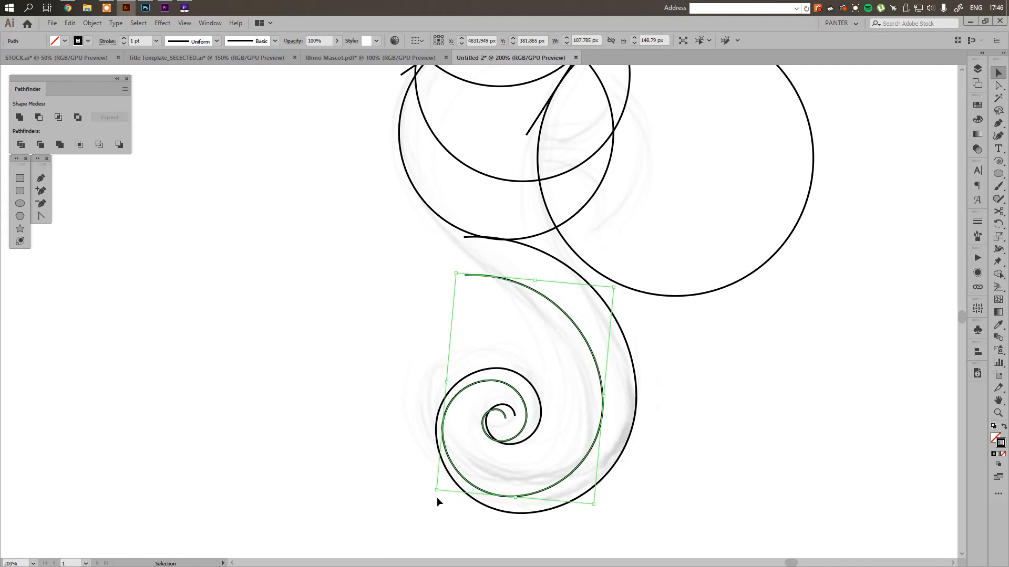
left_click_drag(458, 274, 465, 288)
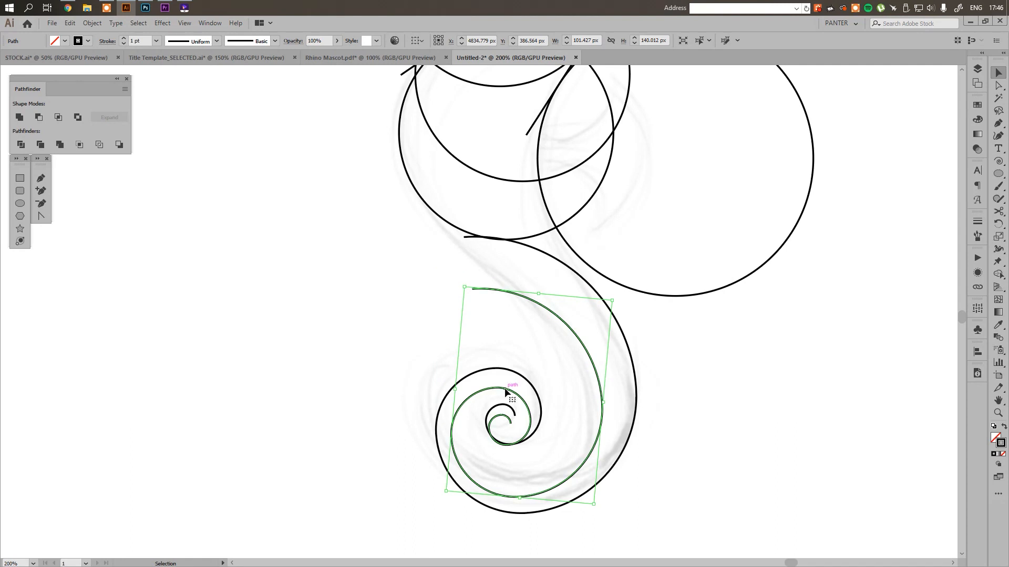
Raise the inner spiral slightly and scale it to about 111 by 153 px, and scale the outer spiral to about 137 by 189 px
left_click_drag(505, 391, 506, 386)
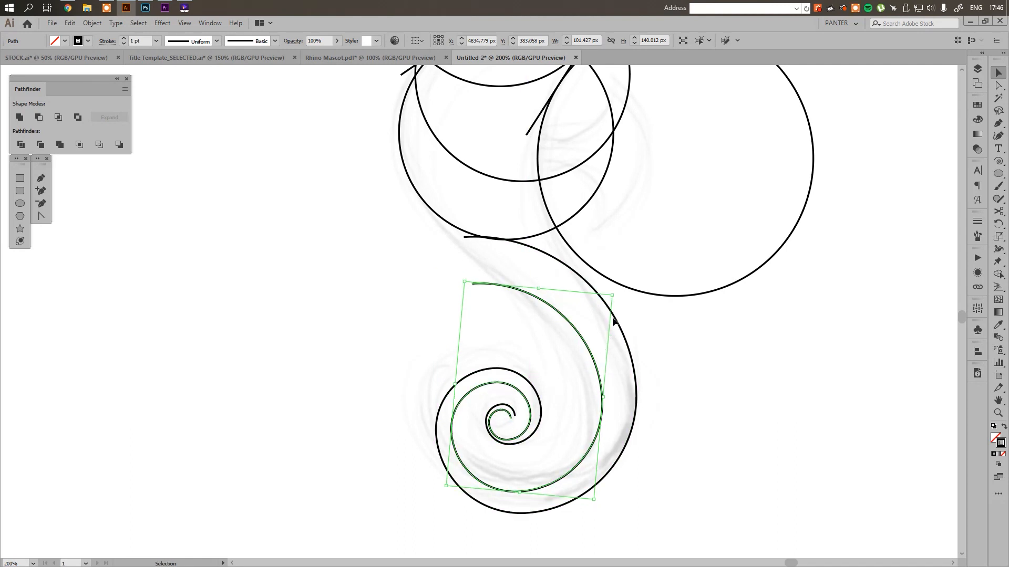
left_click_drag(613, 295, 624, 287)
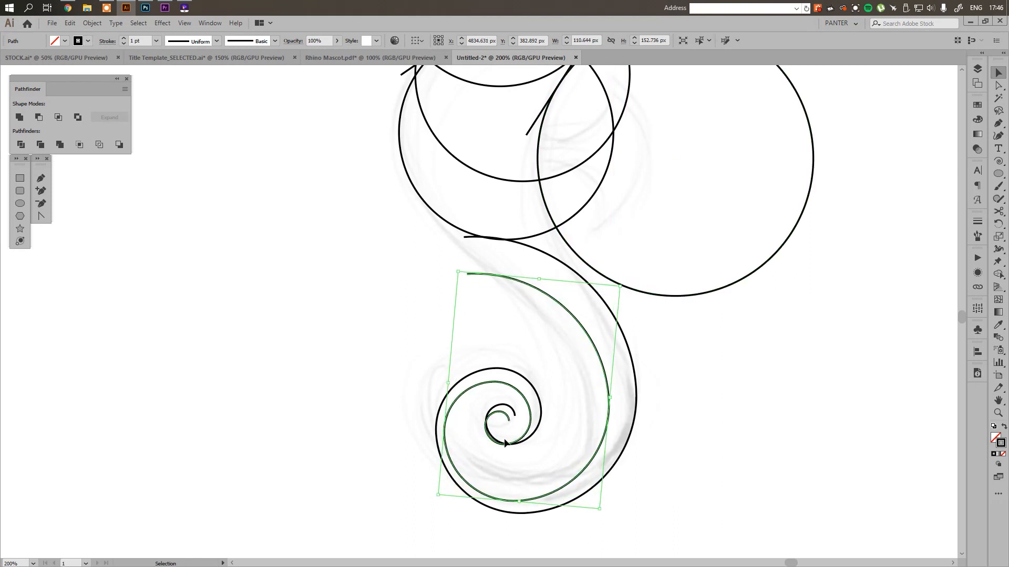
left_click(541, 426)
left_click_drag(431, 508, 426, 510)
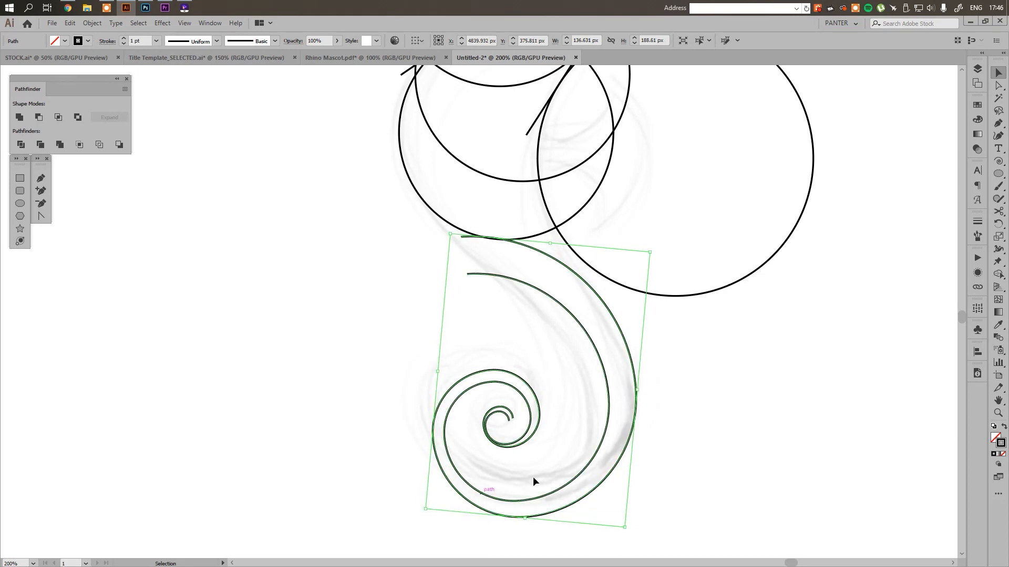
left_click(673, 422)
scroll(672, 422, "down", 2)
left_click_drag(688, 419, 569, 387)
scroll(487, 373, "up", 2)
scroll(486, 373, "down", 1)
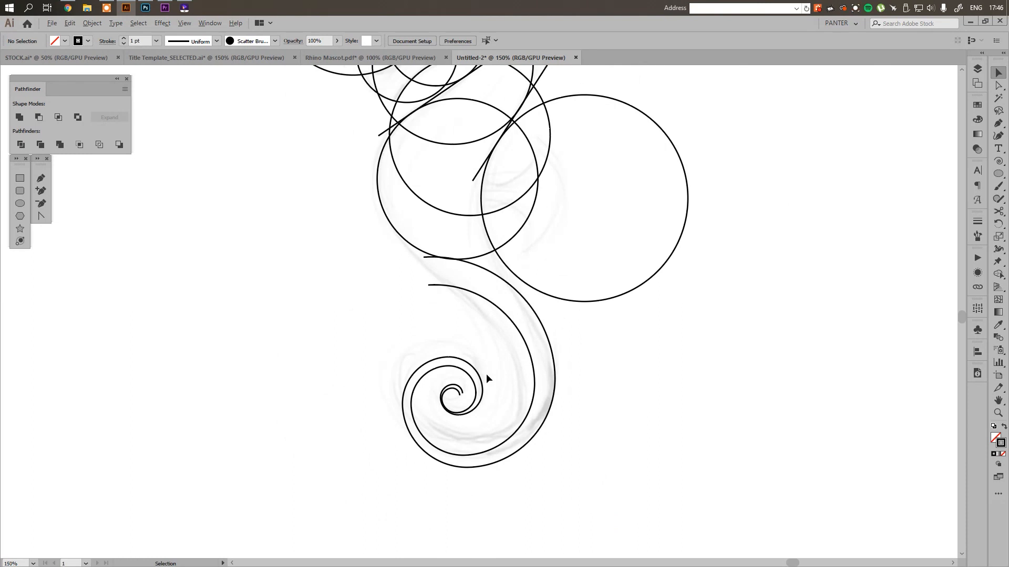
scroll(486, 373, "up", 1)
Shift the inner spiral down and to the left, and squeeze it to about 97 px wide inside the outer spiral
left_click_drag(540, 363, 524, 370)
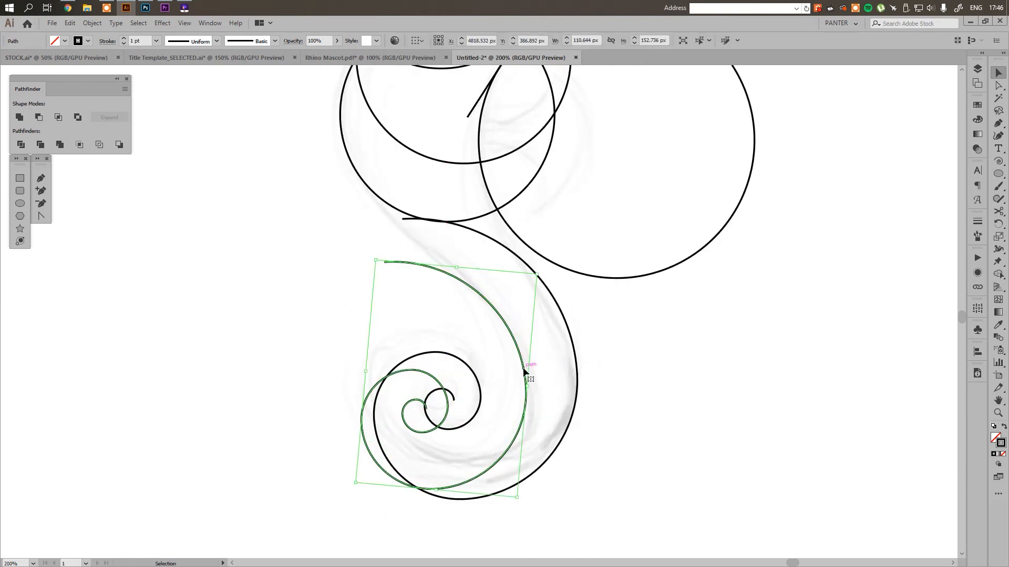
left_click(577, 360)
left_click_drag(576, 357, 576, 357)
left_click(642, 359)
scroll(642, 360, "down", 1)
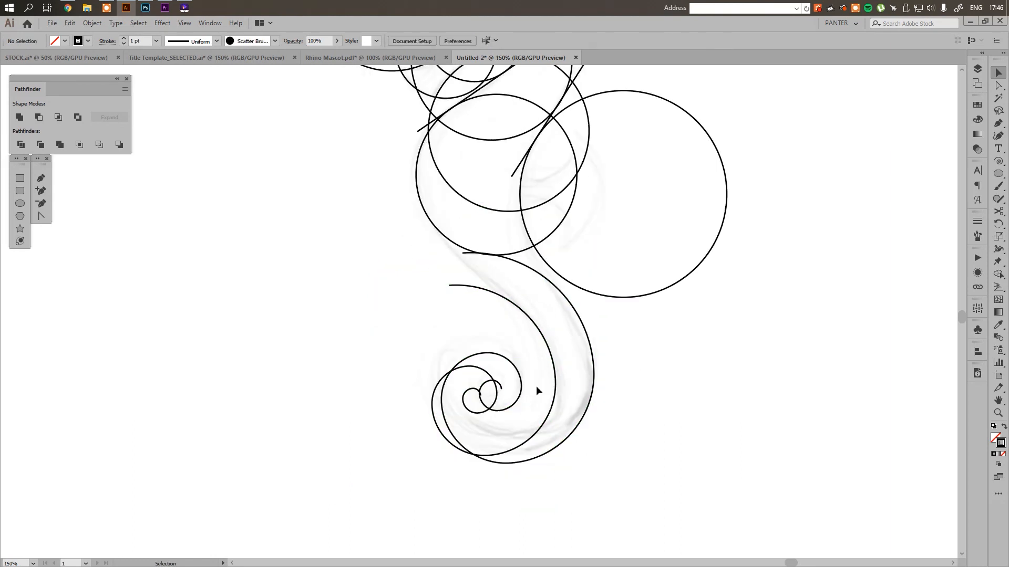
scroll(536, 386, "up", 1)
left_click(465, 384)
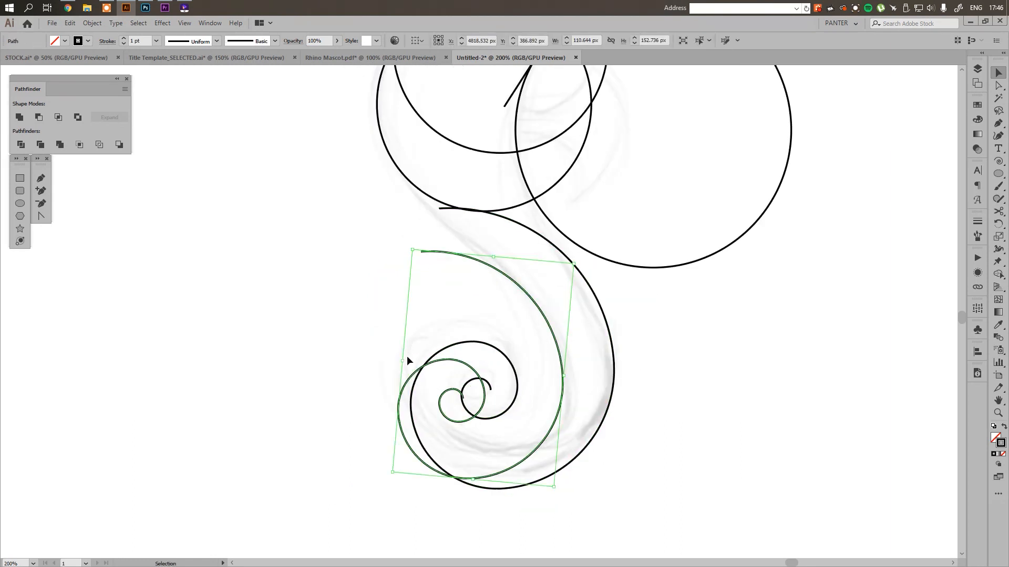
left_click_drag(404, 359, 423, 363)
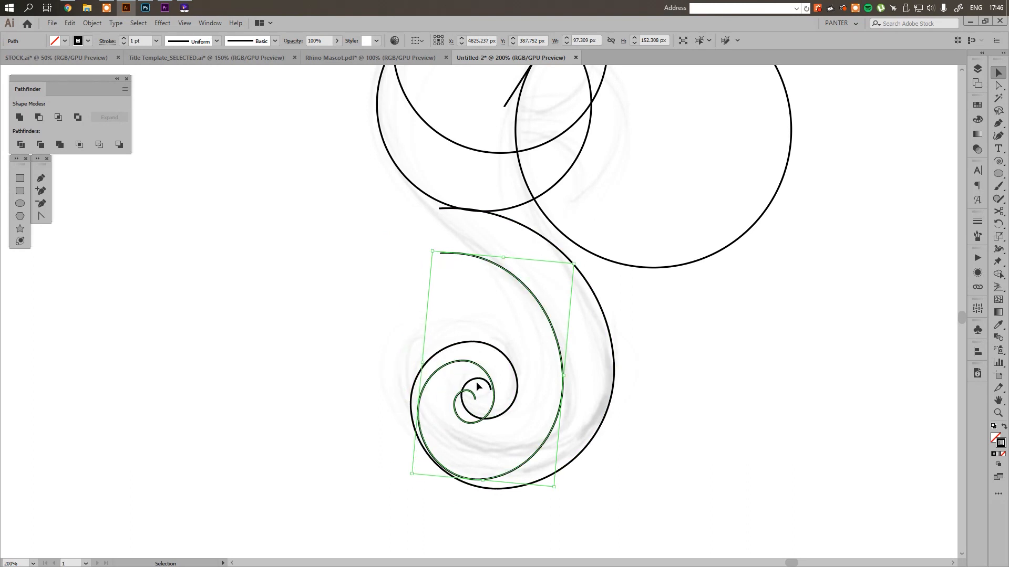
Examine how the nested tail spirals are built in the earlier seahorse construction drawings
scroll(477, 385, "down", 5)
left_click_drag(337, 382, 605, 358)
scroll(342, 327, "up", 2)
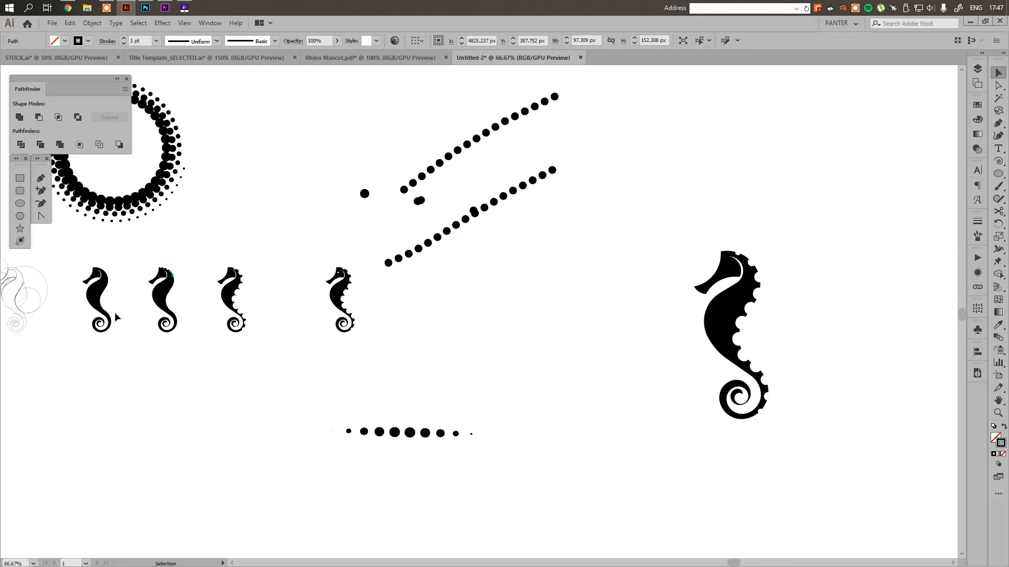
left_click_drag(114, 312, 495, 313)
scroll(309, 312, "up", 3)
scroll(414, 350, "up", 1)
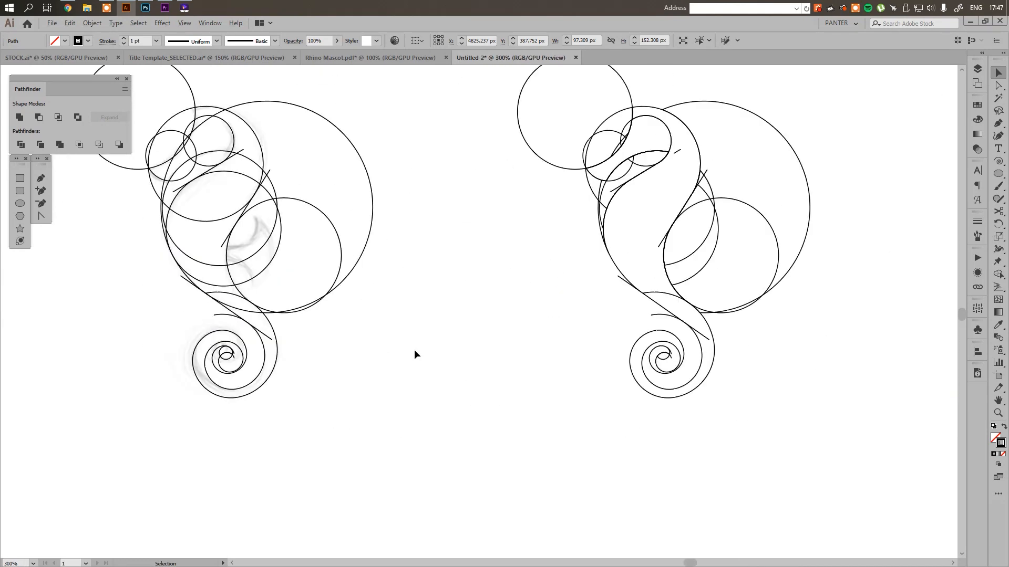
scroll(228, 356, "up", 3)
scroll(220, 358, "down", 2)
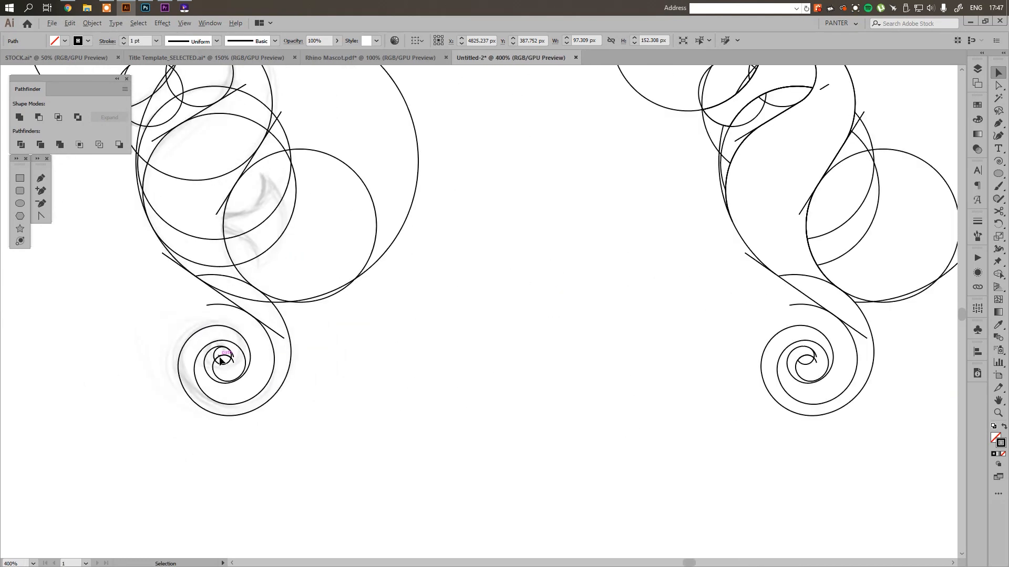
mouse_move(221, 360)
left_mouse_down()
mouse_move(326, 444)
mouse_move(214, 355)
left_mouse_up()
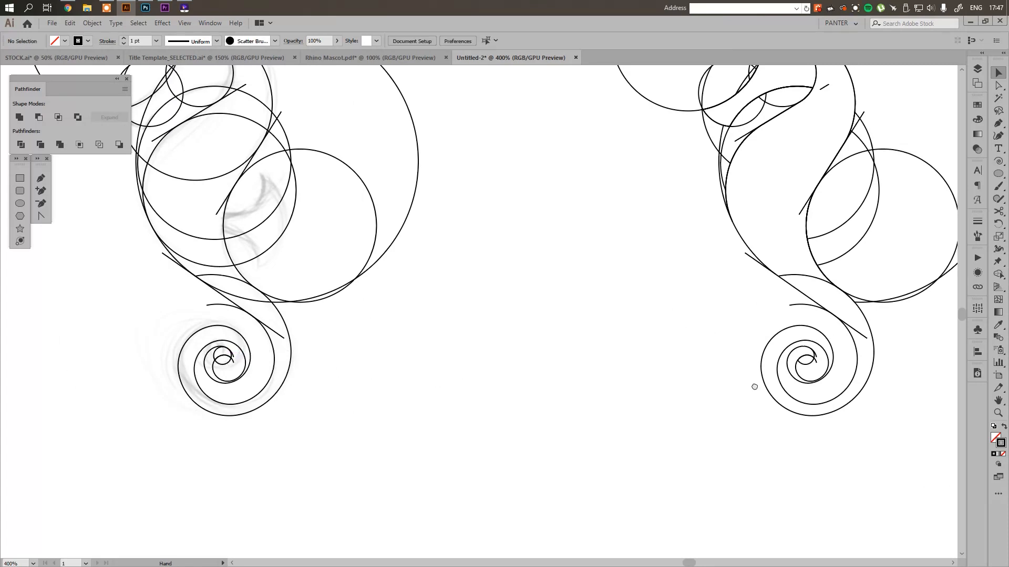
scroll(755, 387, "up", 2)
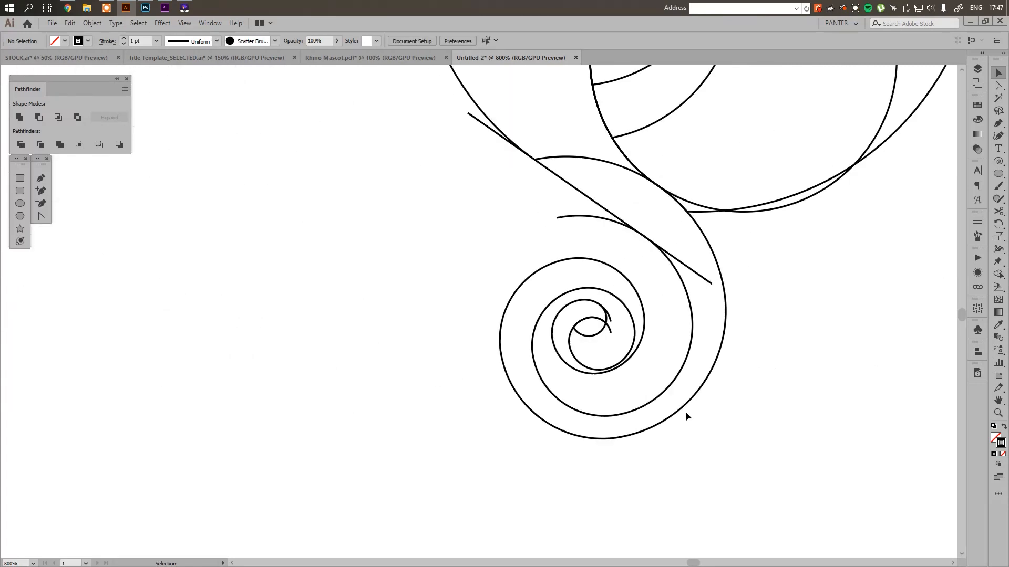
Unlock Layer 2 and duplicate both tail spirals of the earlier construction drawing into the empty space below it
left_click(976, 69)
left_click(715, 362)
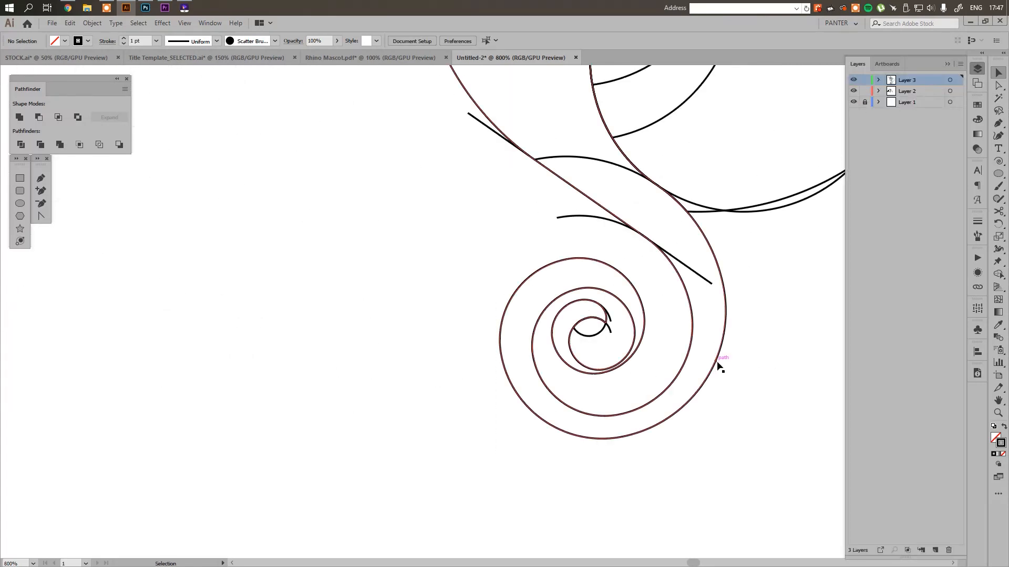
left_click_drag(716, 364, 765, 307)
scroll(759, 333, "down", 2)
left_click_drag(418, 348, 763, 302)
left_click(529, 295)
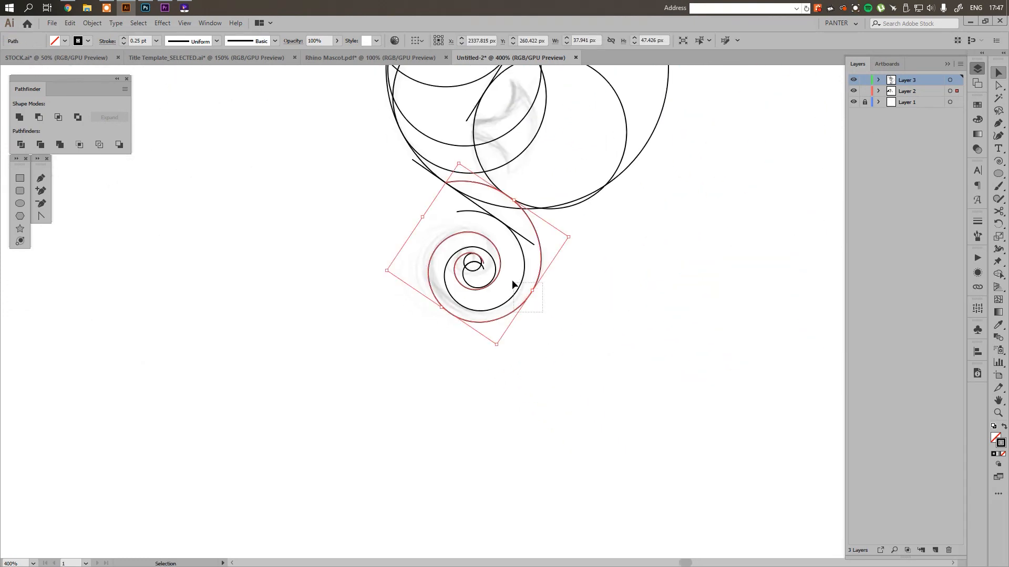
left_click_drag(522, 289, 602, 379)
Try a red stroke on the outer spiral of the duplicated pair, then undo the colour change
left_click(728, 499)
scroll(634, 468, "up", 2)
left_click_drag(545, 351, 547, 352)
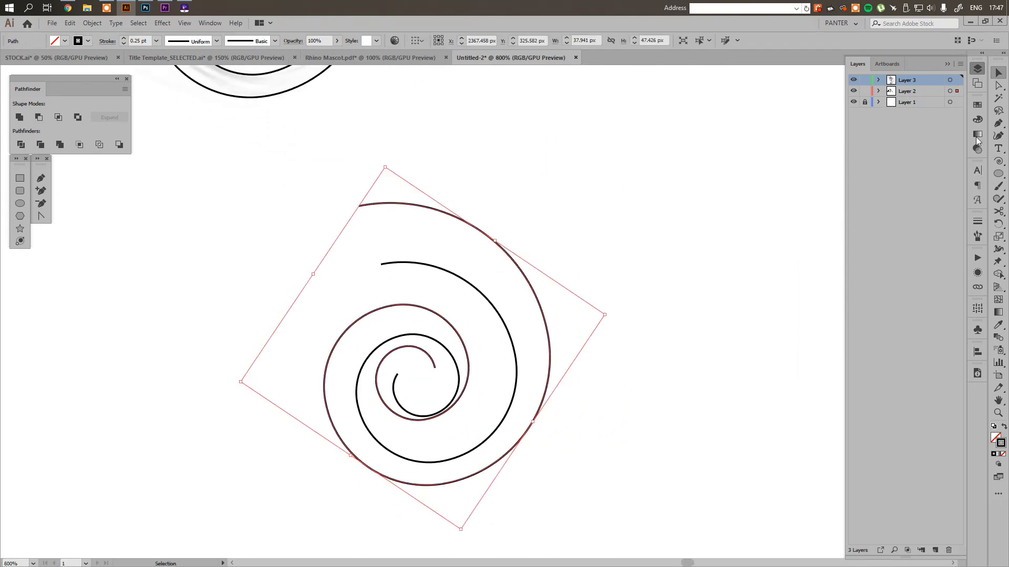
left_click(978, 105)
left_click(877, 132)
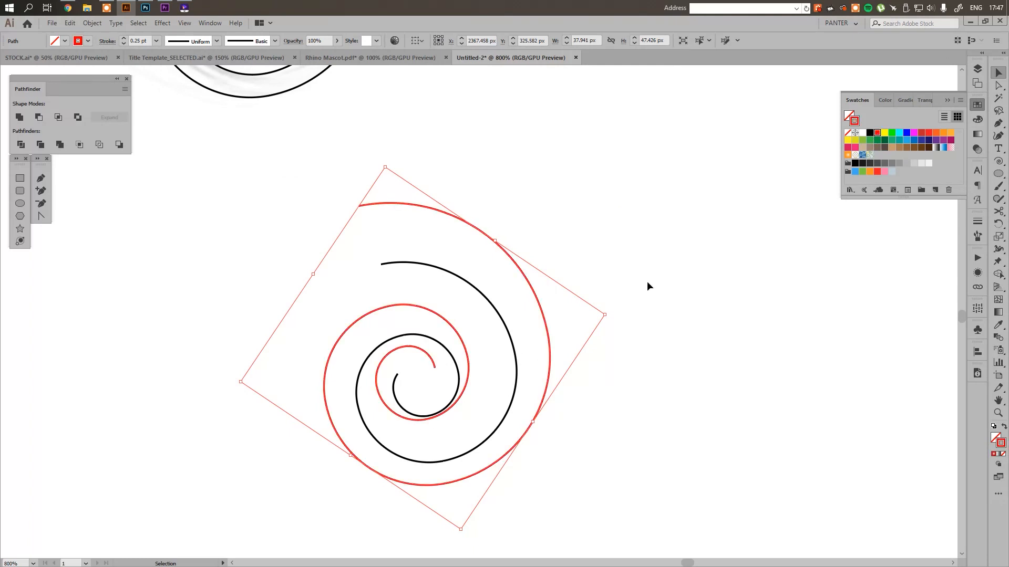
left_click(647, 283)
left_click_drag(599, 298, 617, 274)
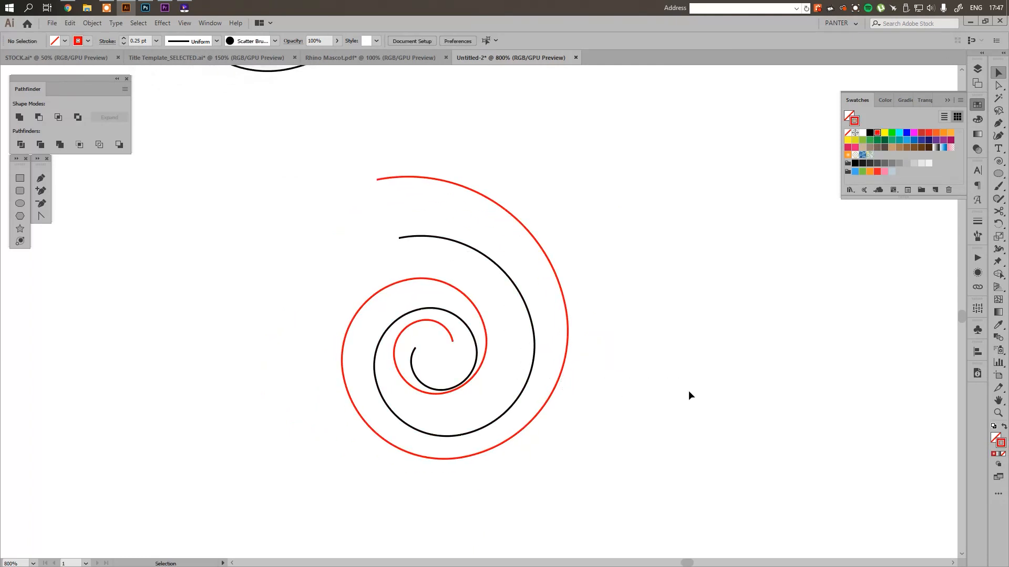
key("ctrl+z")
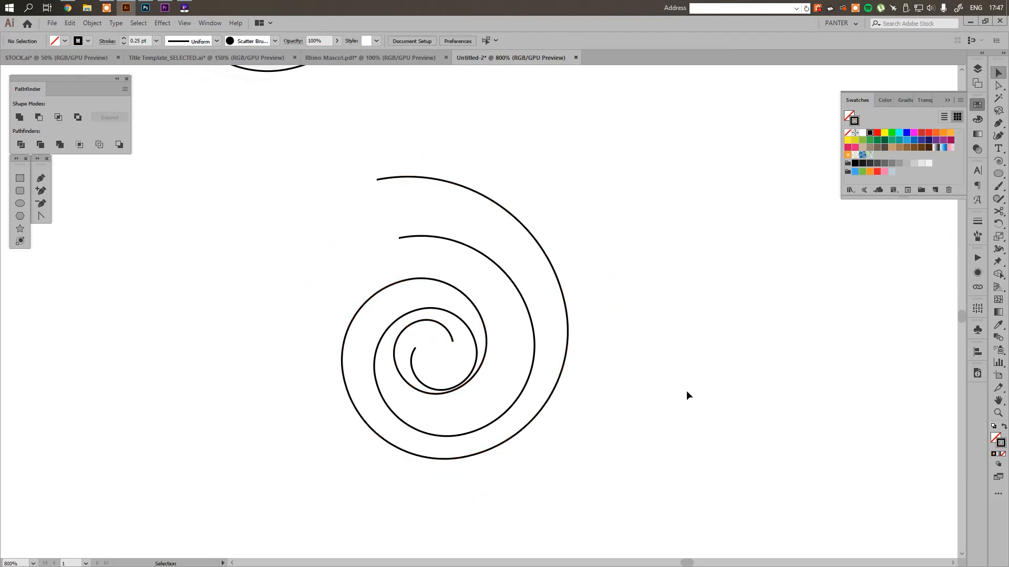
Move the duplicated pair of spirals across the canvas to just below and left of the tail sketch as a reference
scroll(686, 391, "down", 4)
left_click_drag(687, 389, 282, 356)
left_click(207, 322)
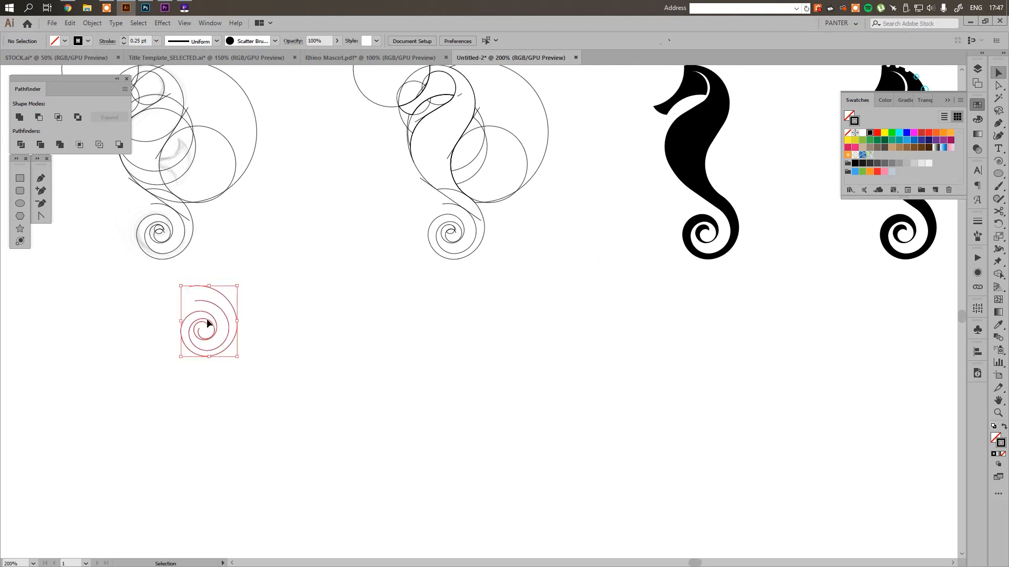
scroll(208, 322, "down", 1)
left_click_drag(208, 321, 190, 401)
scroll(190, 400, "down", 1)
scroll(609, 462, "up", 3)
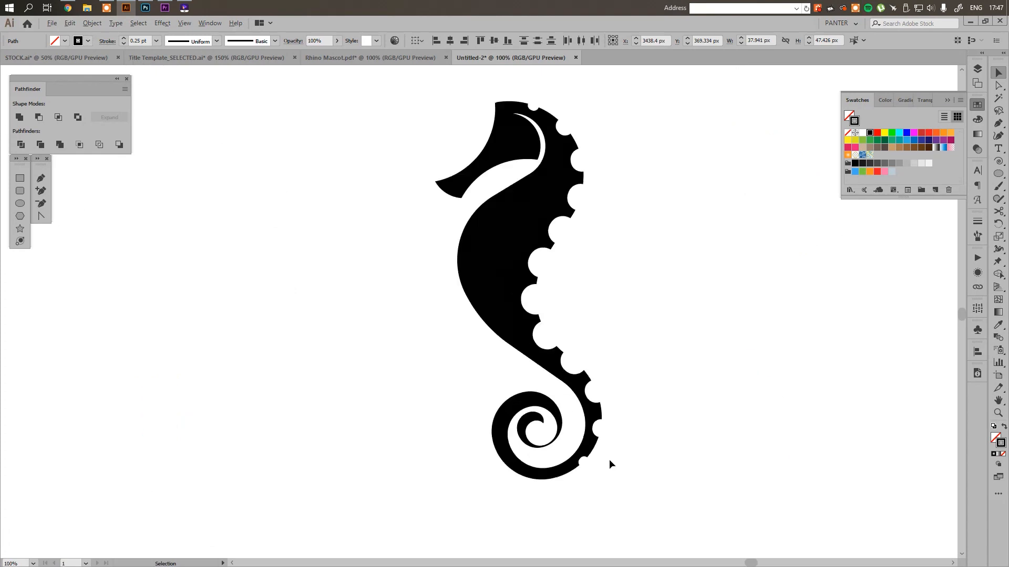
scroll(476, 391, "down", 4)
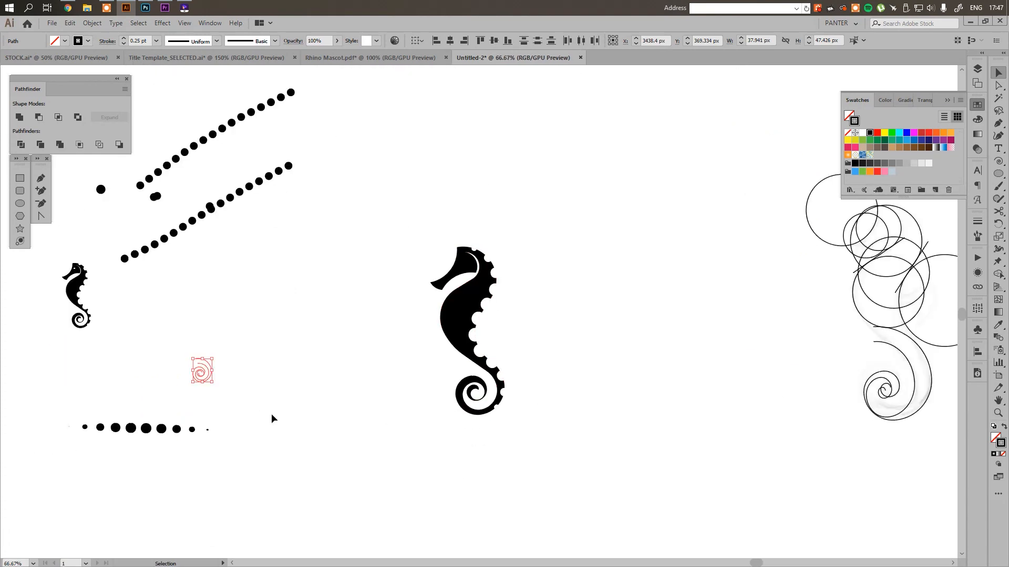
left_click_drag(201, 370, 846, 446)
scroll(882, 442, "up", 3)
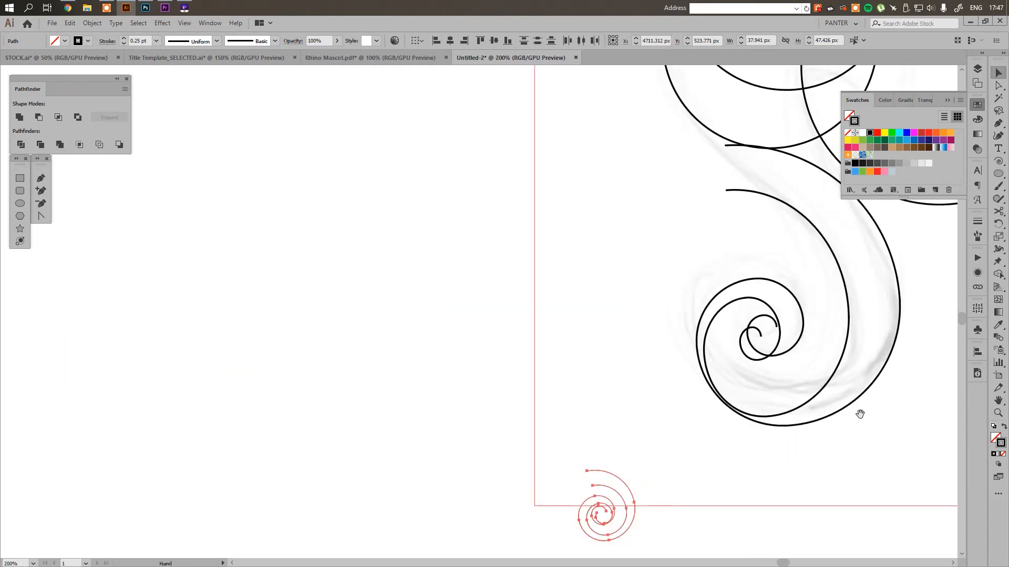
left_click(559, 474)
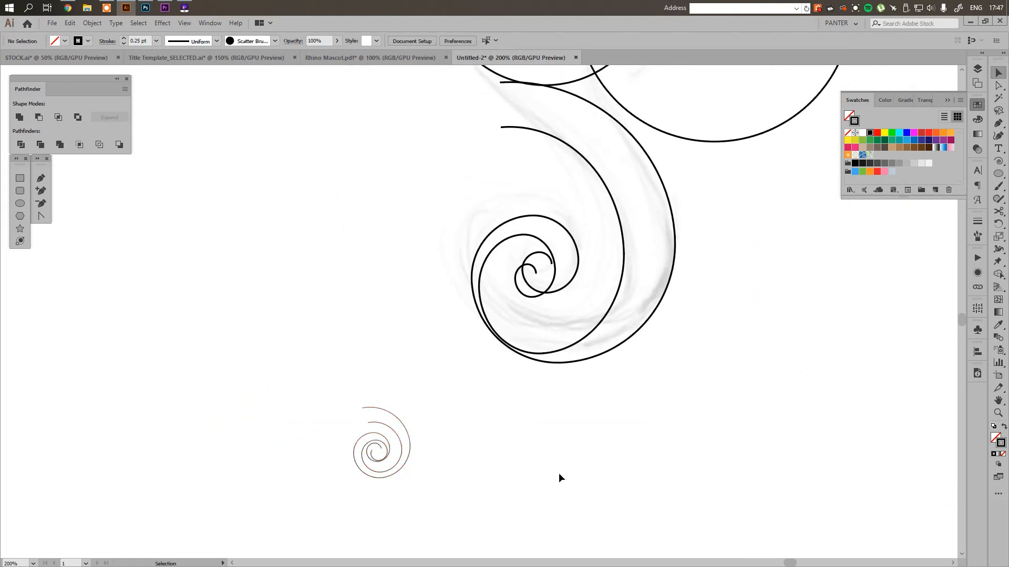
Undo the accidental move of the image, lock Layer 2, and delete both large spirals traced over the tail sketch
left_click_drag(644, 440, 557, 291)
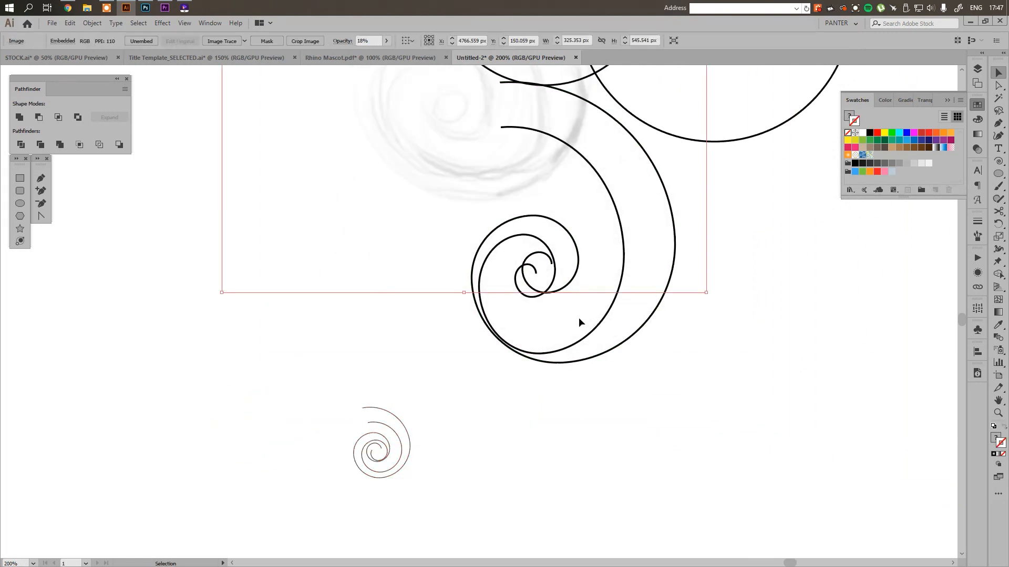
key("ctrl+z")
left_click(805, 458)
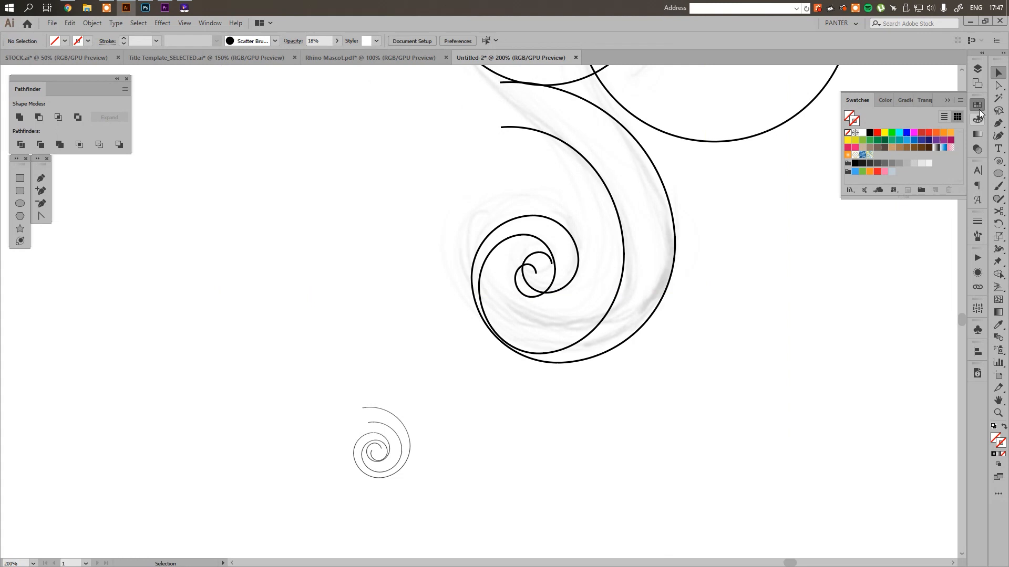
left_click(977, 69)
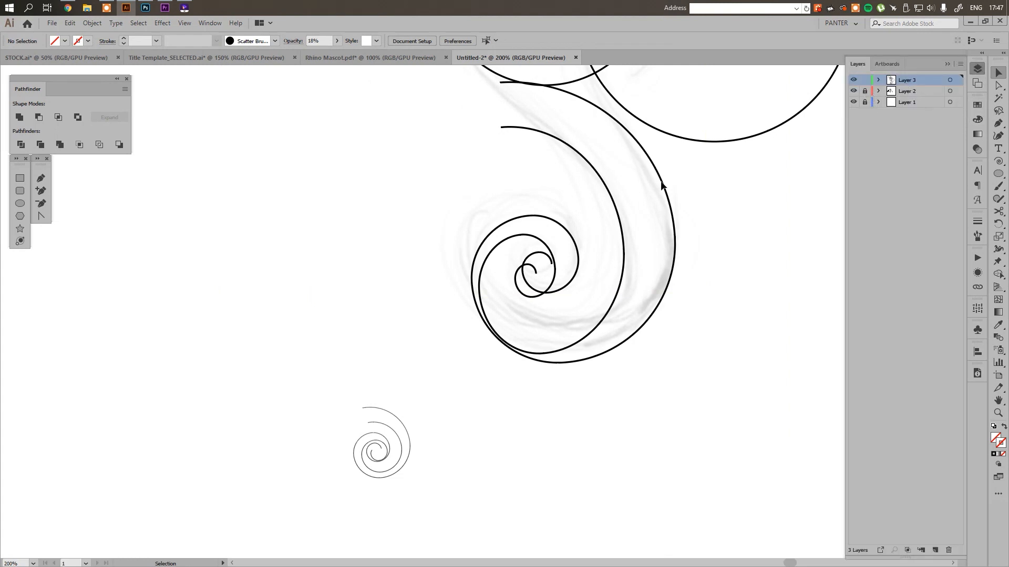
left_click(572, 248)
key("Delete")
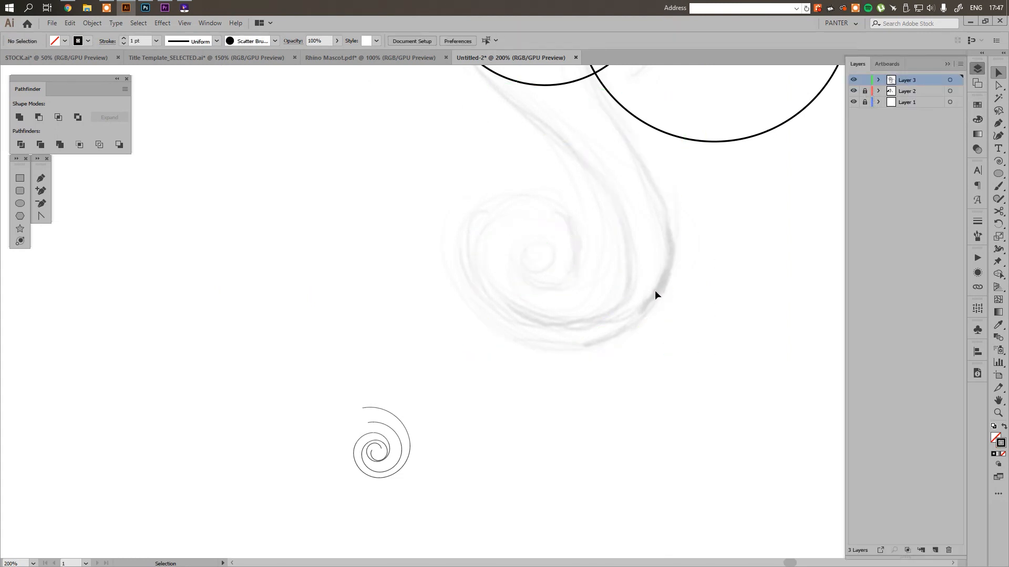
Draw a new spiral about 189 by 185 px below the tail sketch and rotate it so its outer end points upper left
left_click(998, 162)
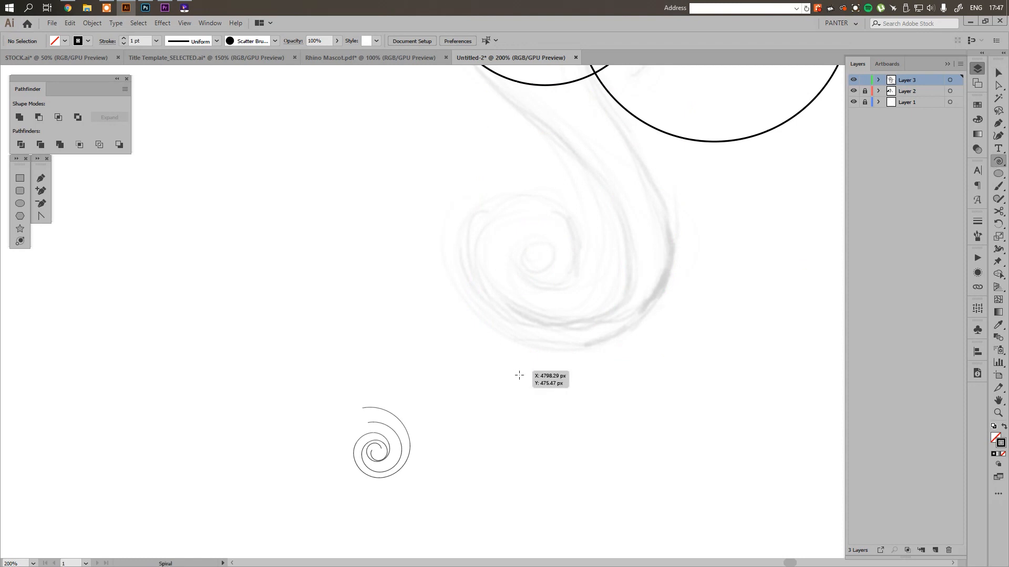
left_click_drag(519, 375, 633, 491)
key("v")
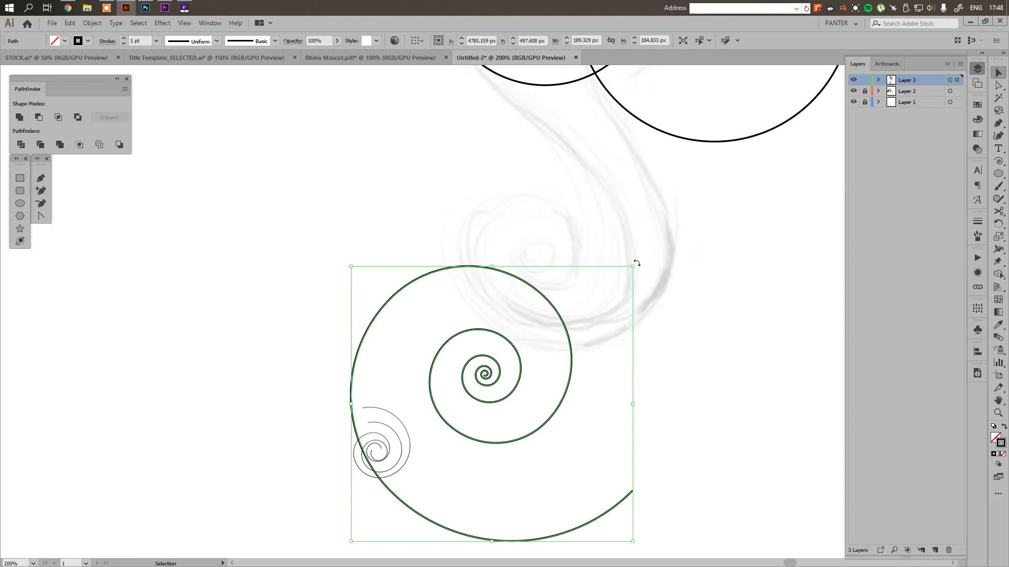
left_click_drag(636, 263, 361, 391)
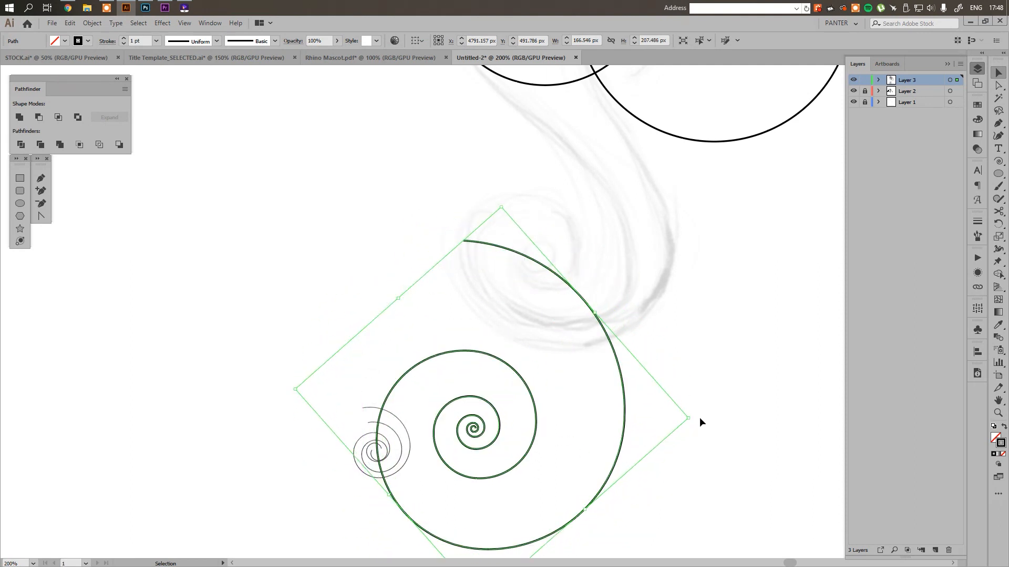
left_click_drag(691, 419, 629, 294)
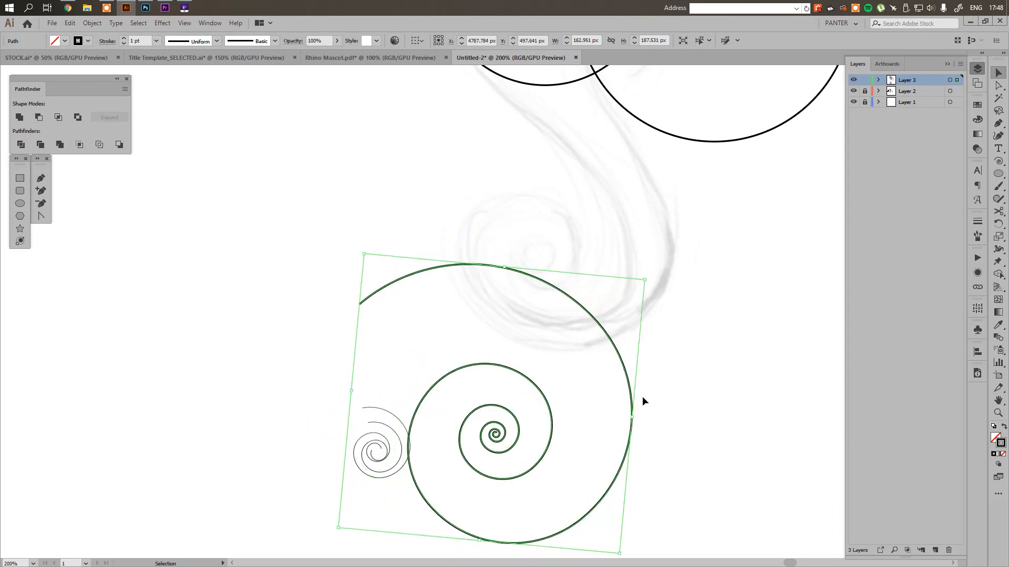
Move the new spiral onto the tail sketch and scale it down to about 175 by 180 px to follow the outer edge
left_click_drag(630, 392, 669, 221)
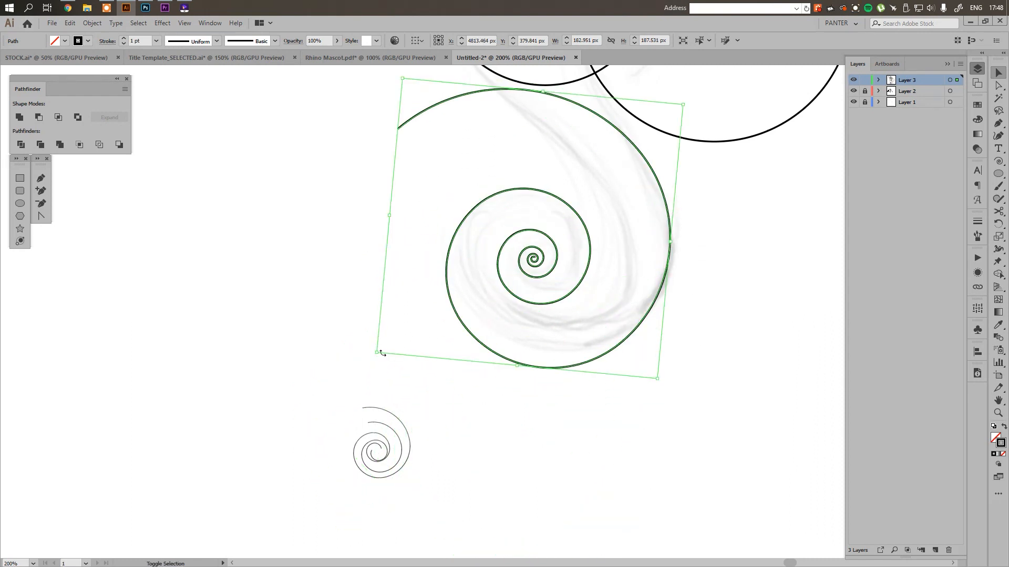
left_click_drag(377, 352, 389, 342)
left_click(947, 63)
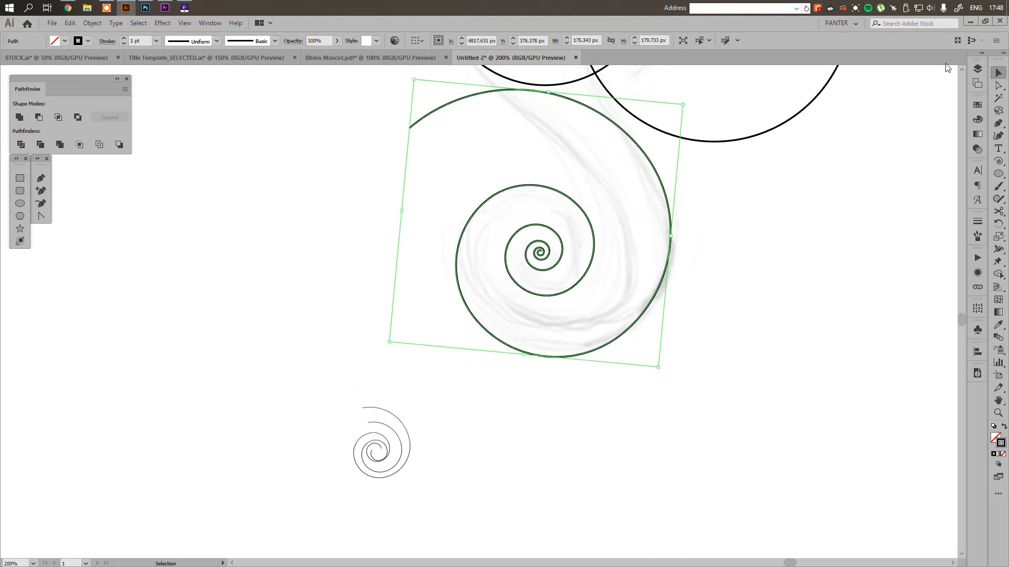
key("space")
left_click_drag(739, 234, 745, 278)
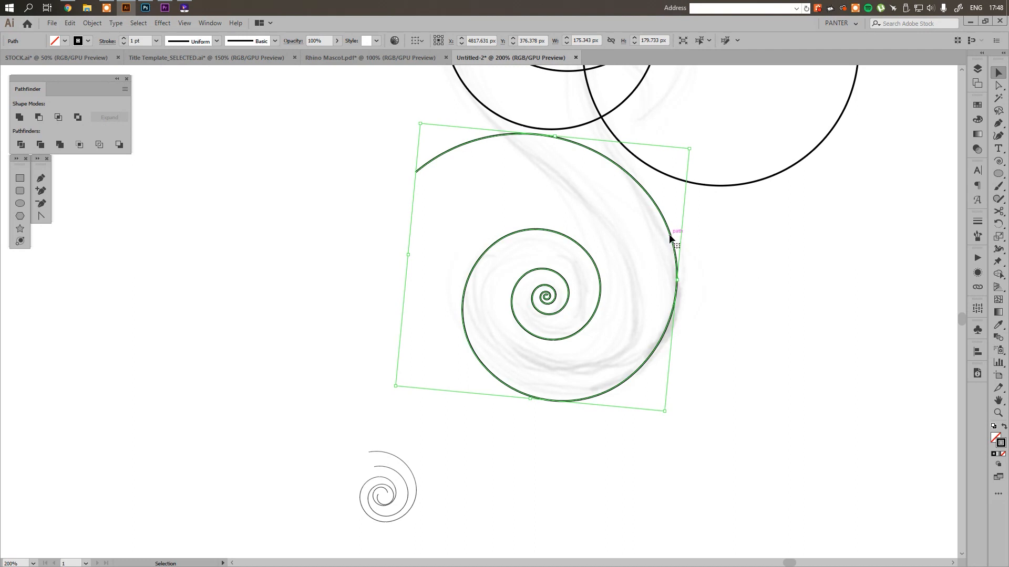
Shift the tail spiral up about 3 px and delete the innermost turns at its centre
left_click_drag(669, 238, 669, 234)
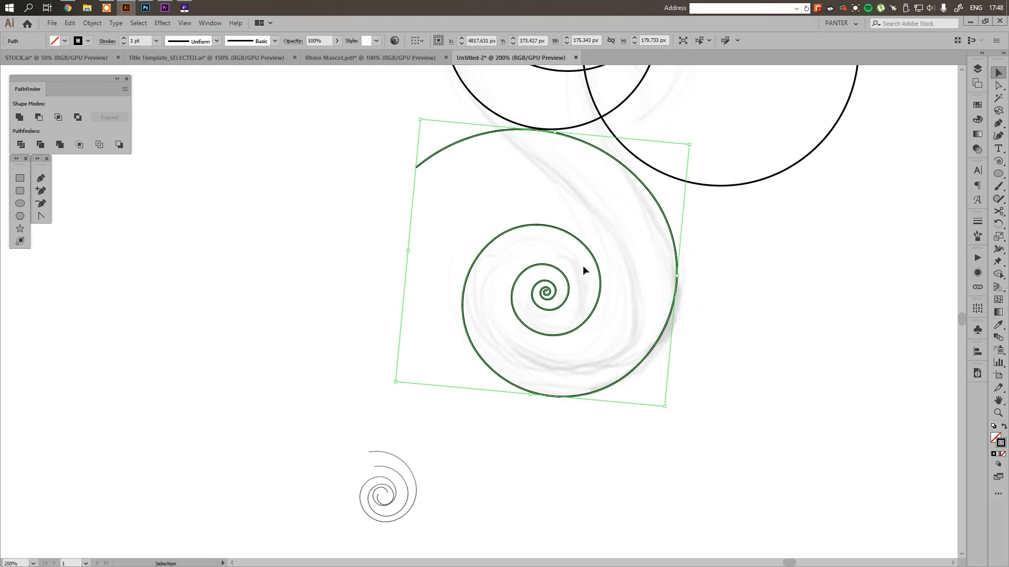
key("a")
left_click(560, 301)
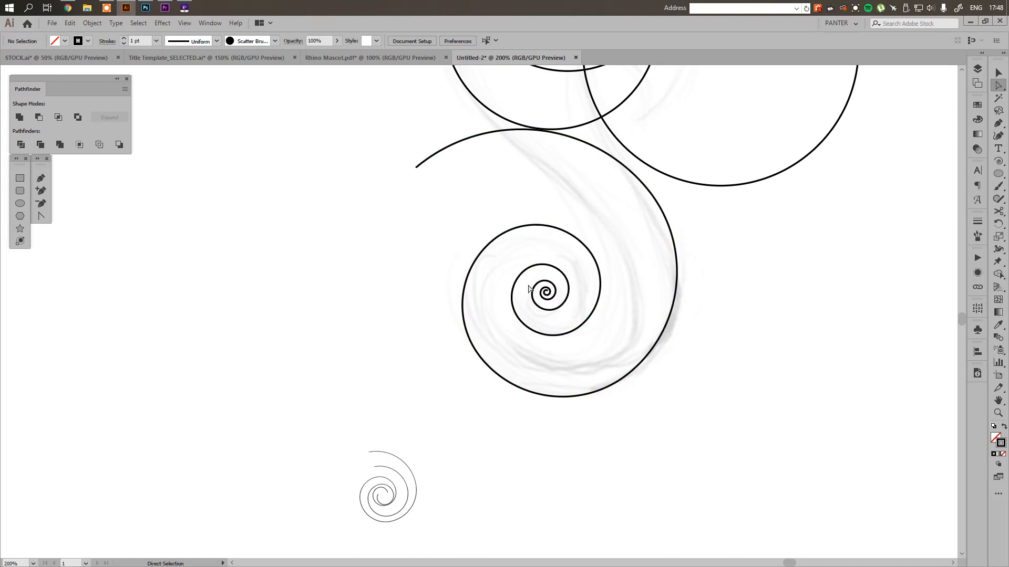
scroll(555, 288, "up", 1)
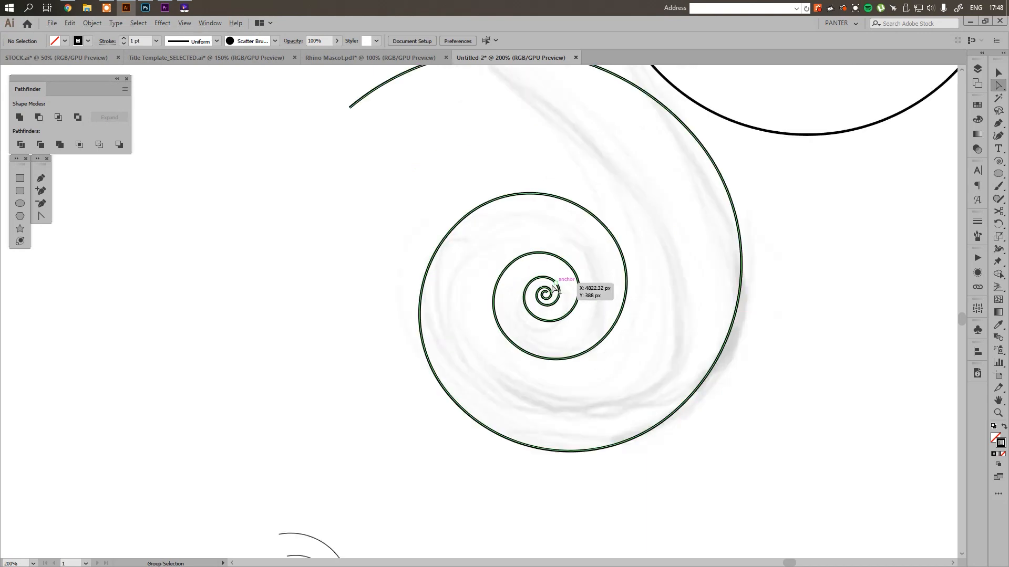
scroll(554, 288, "up", 3)
left_click_drag(476, 262, 596, 400)
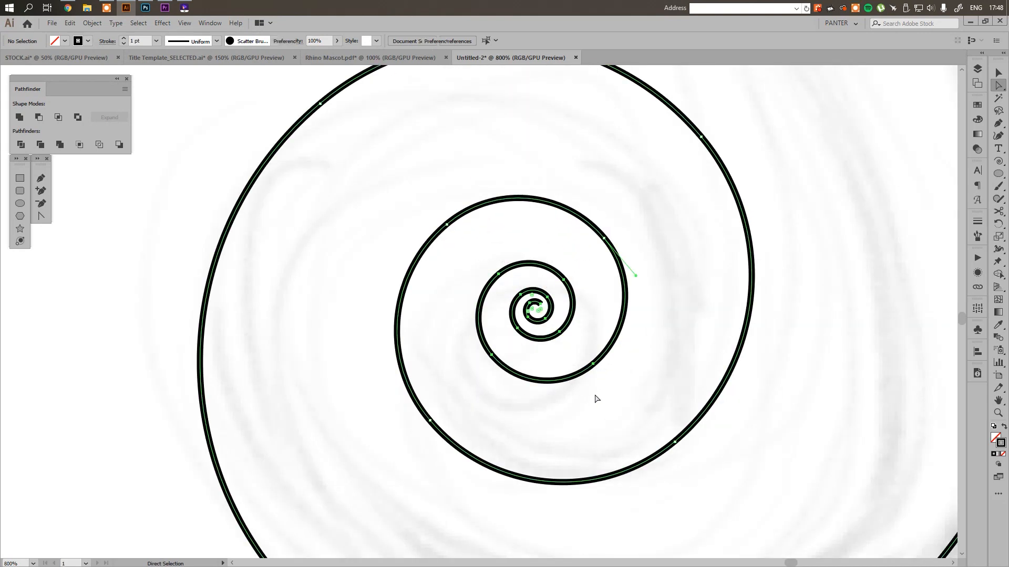
key("Delete")
left_click(604, 356)
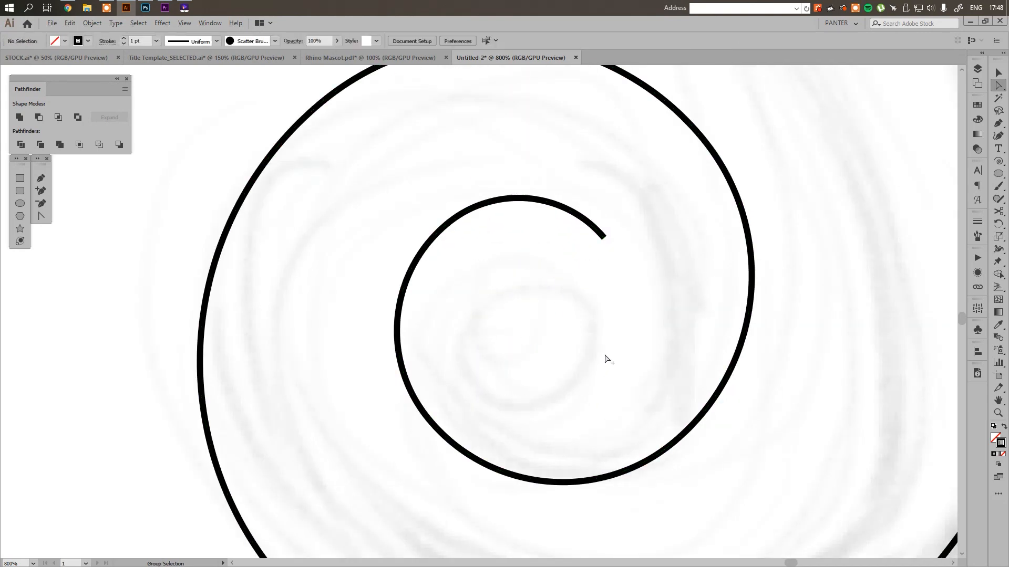
Duplicate the trimmed spiral inward and scale the copy down to about 141 by 144 px
scroll(605, 356, "down", 5)
key("v")
left_click_drag(605, 353, 596, 316)
scroll(597, 313, "up", 1)
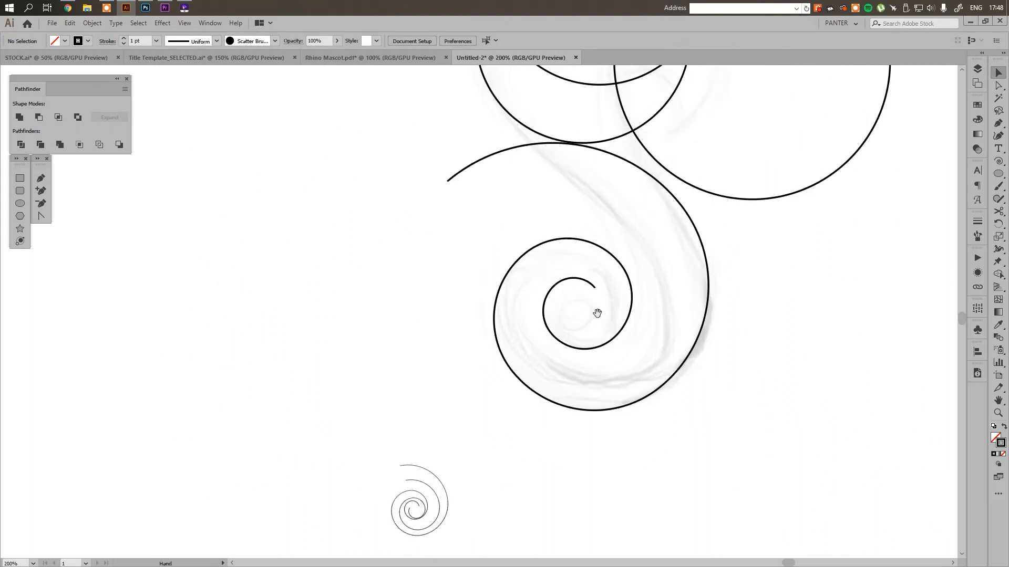
left_click_drag(777, 357, 674, 312)
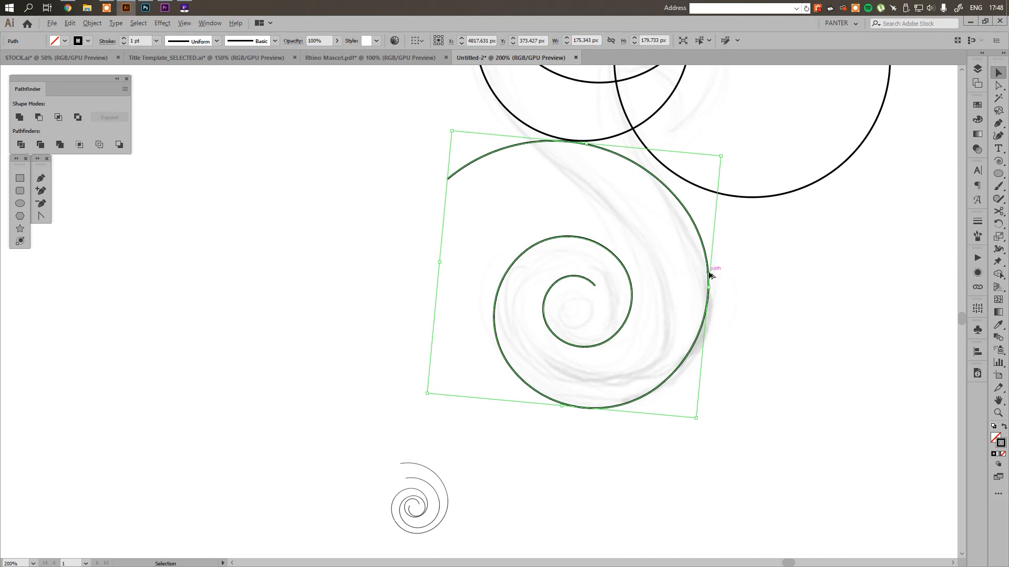
left_click_drag(710, 275, 665, 297)
left_click_drag(382, 420, 439, 374)
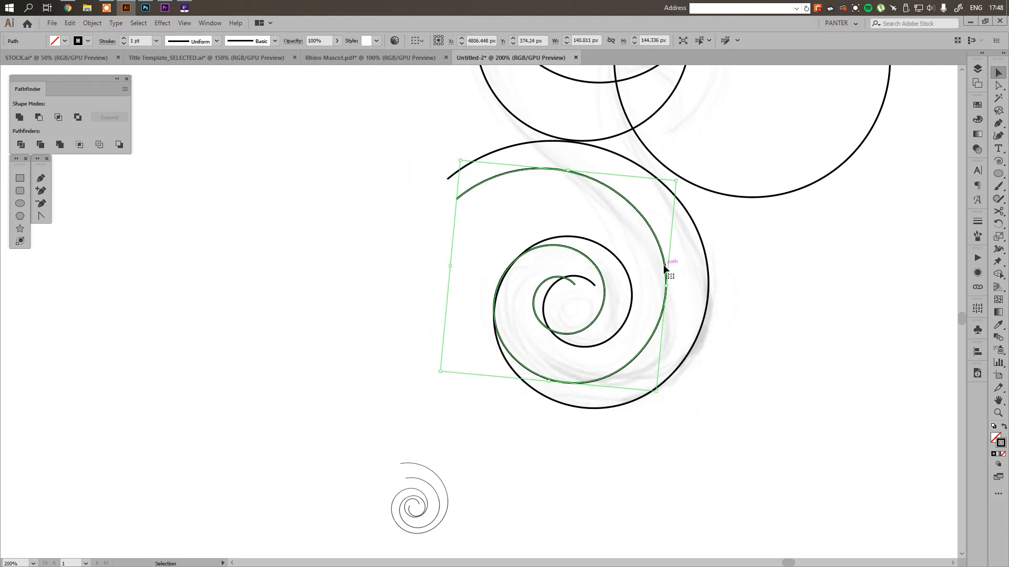
Scale the inner spiral copy to about 131 by 134 px and position it along the sketched tail's inner edge
left_click_drag(664, 267, 669, 281)
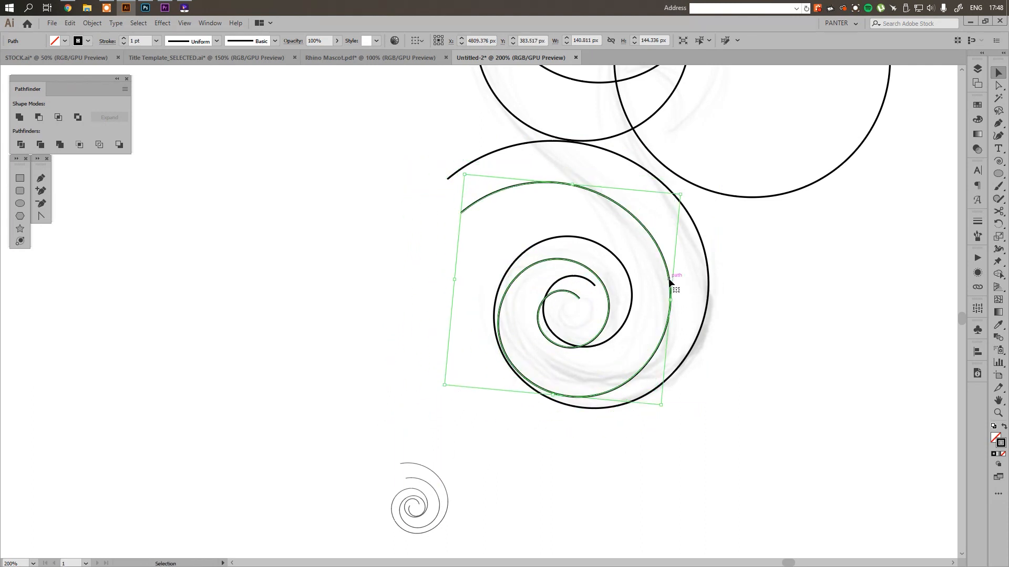
left_click_drag(443, 387, 461, 373)
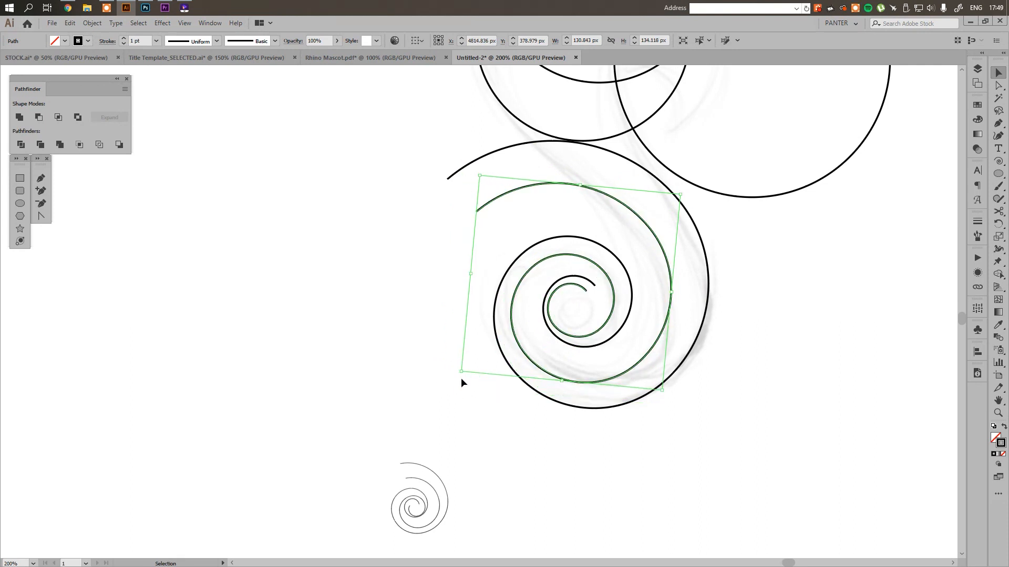
scroll(588, 313, "up", 3)
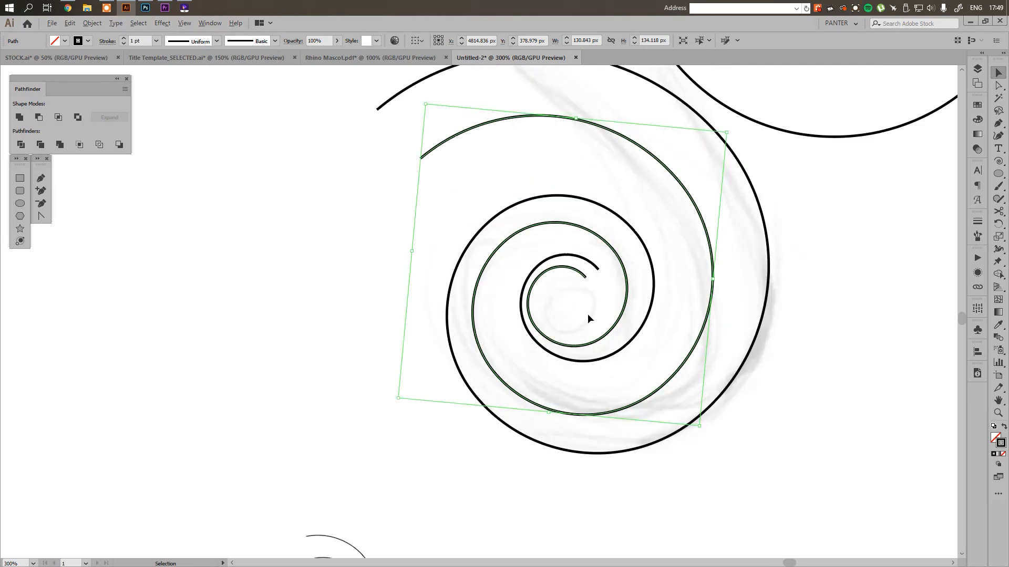
left_click_drag(623, 359, 632, 376)
left_click(617, 332)
Try nudging the inner spiral about 3 px left and 1 px up against the tail sketch
scroll(616, 332, "down", 4)
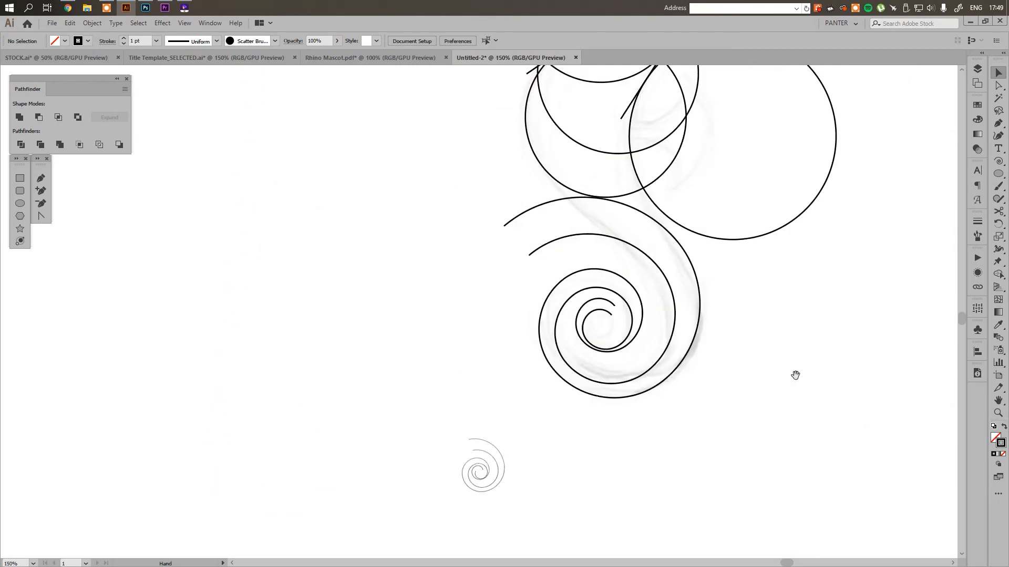
left_click_drag(795, 373, 776, 371)
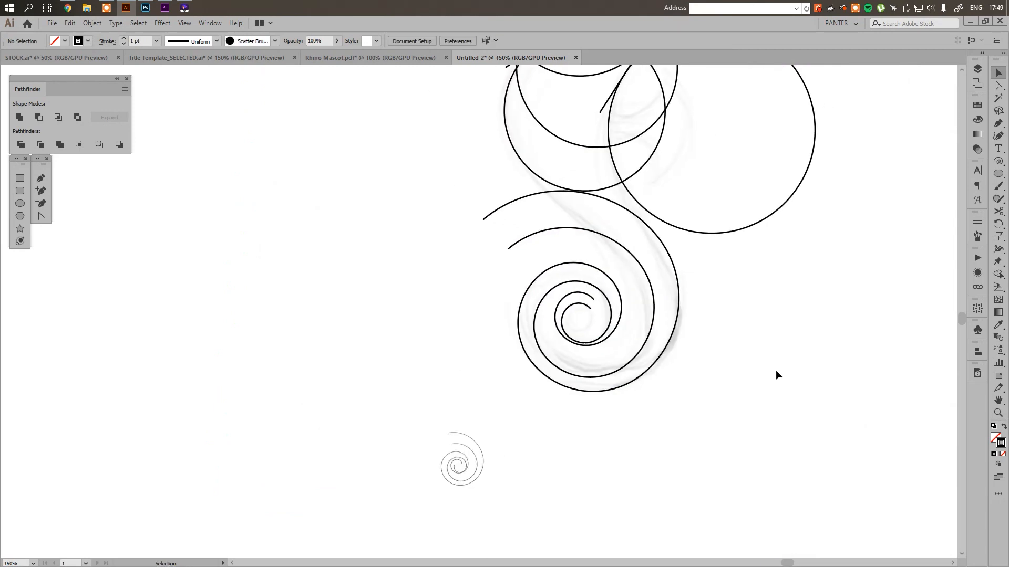
scroll(775, 370, "down", 3)
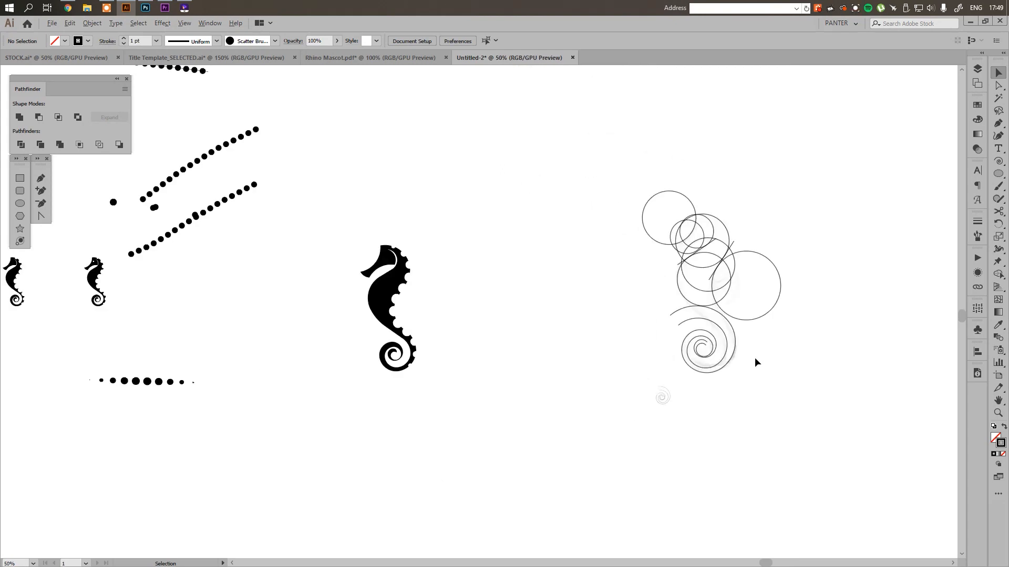
scroll(747, 344, "up", 4)
left_click_drag(801, 350, 650, 231)
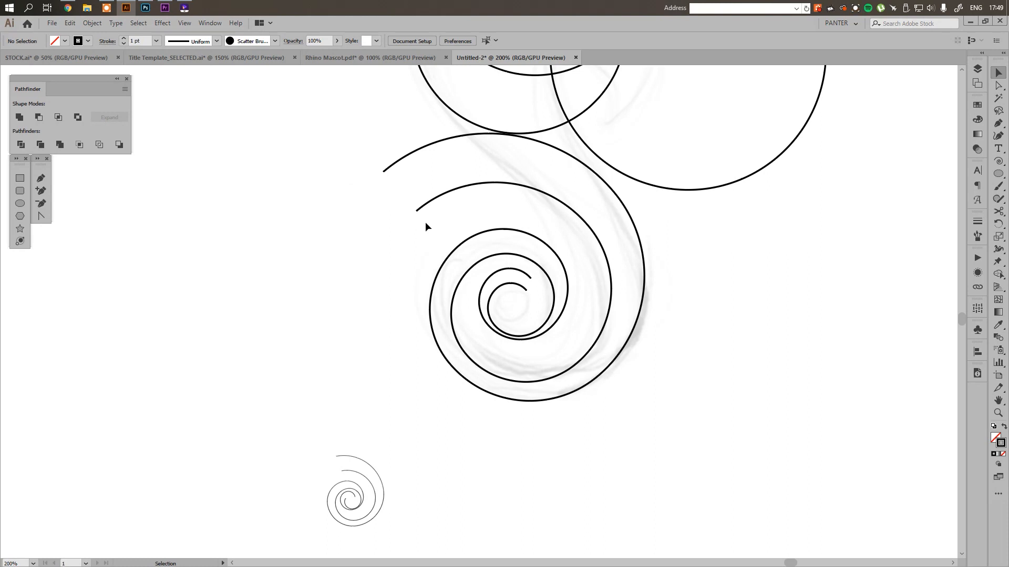
left_click(543, 384)
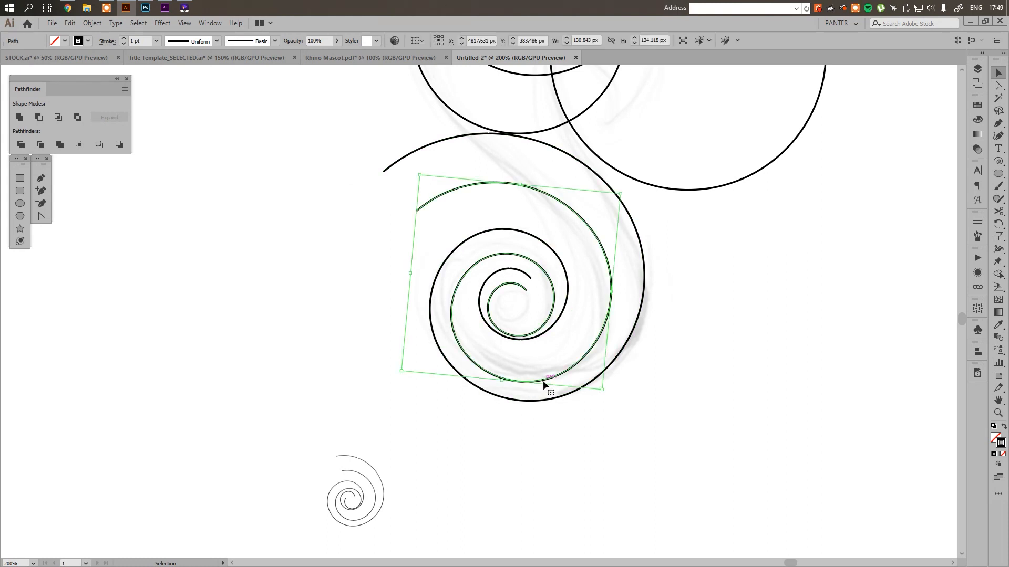
key("Down")
key("Down")
key("Down")
key("Left")
key("Left")
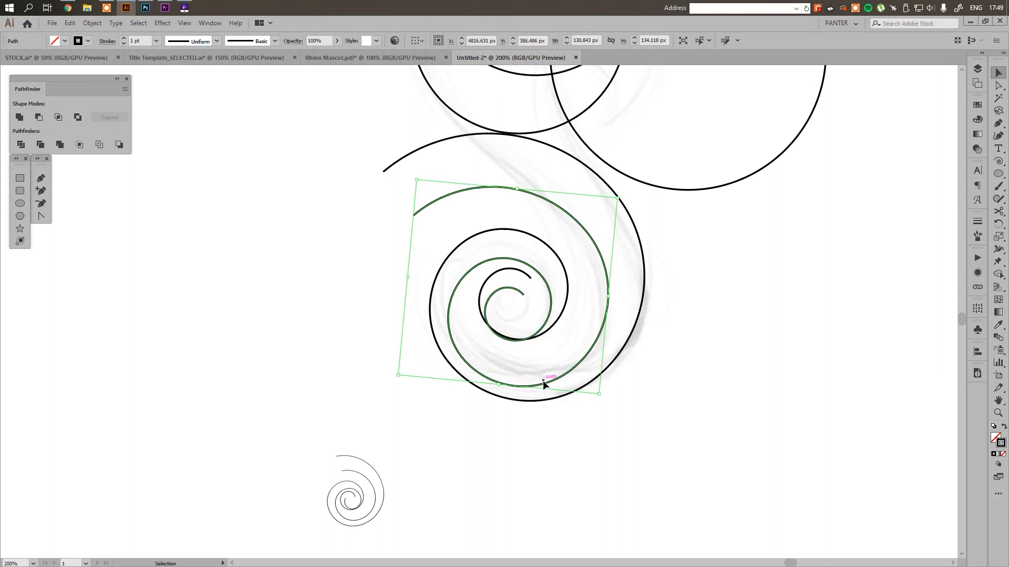
key("Up")
key("Up")
key("Up")
key("Up")
key("Up")
key("Up")
key("Up")
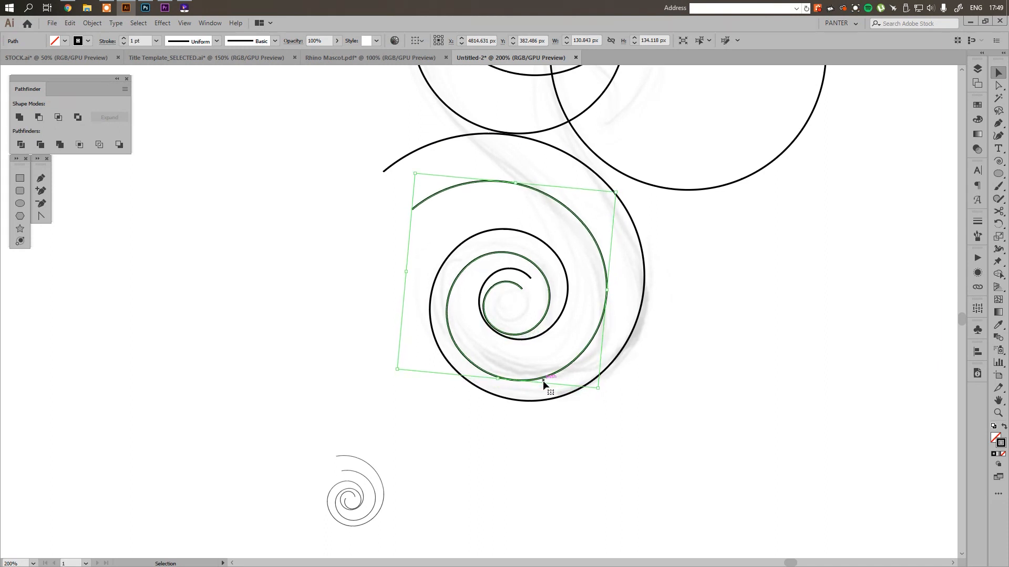
left_click(557, 355)
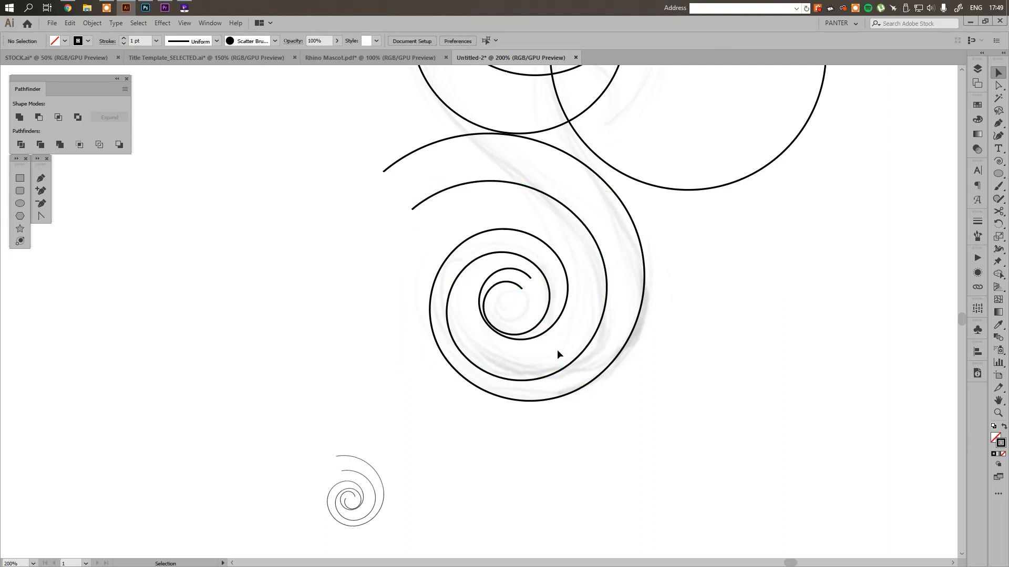
Undo all the nudges made to the inner spiral
key("ctrl+z")
key("ctrl+z")
key("ctrl+z")
key("ctrl+z")
key("ctrl+z")
key("ctrl+z")
key("ctrl+z")
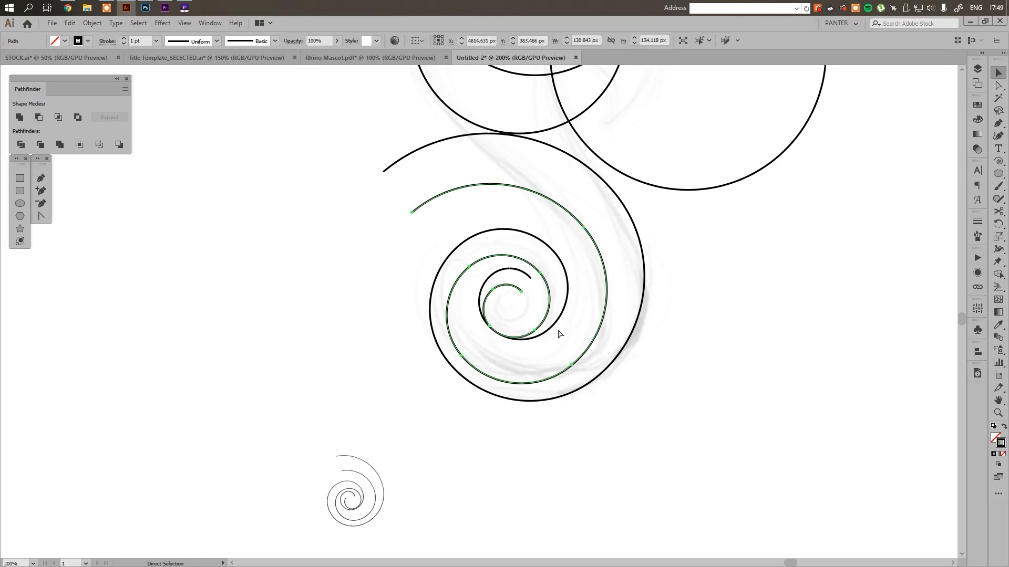
key("ctrl+z")
key("ctrl+z")
key("ctrl+z")
key("ctrl+z")
key("ctrl+z")
key("ctrl+z")
key("ctrl+z")
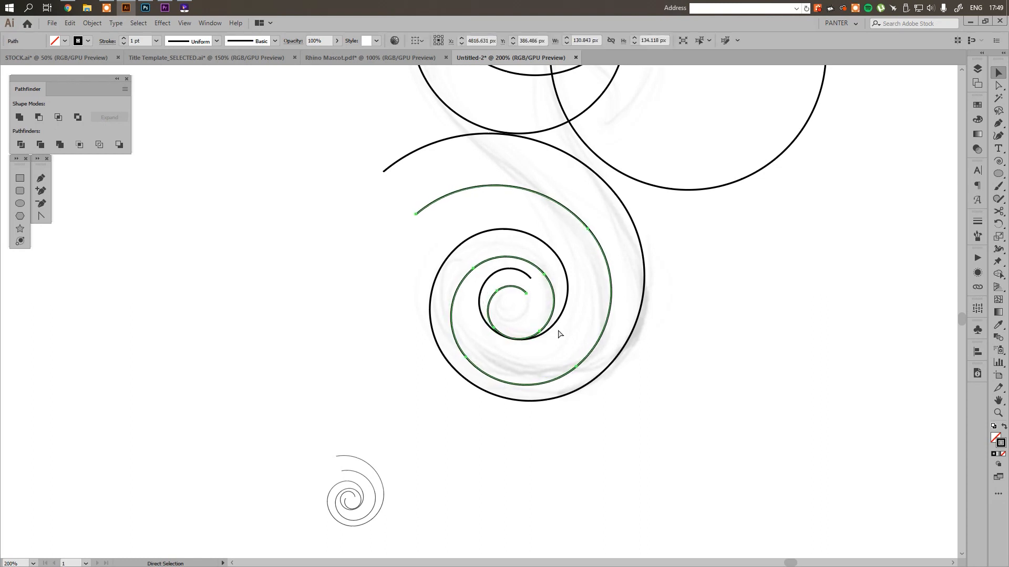
key("ctrl+z")
key("ctrl+z")
key("ctrl+z")
key("ctrl+z")
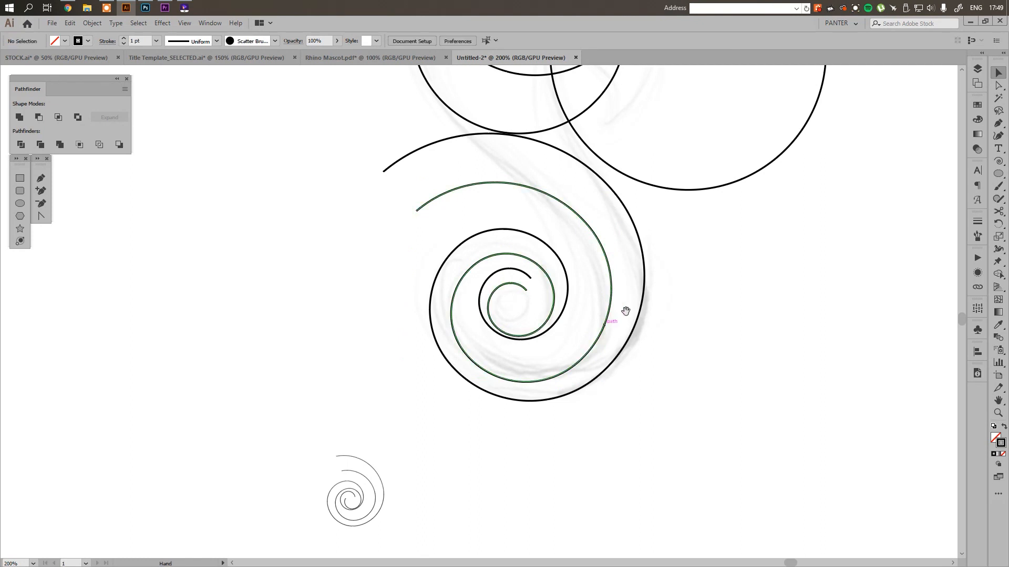
Draw a straight Pen line about 72 px long from the outer spiral's upper right to the lower intersection of the two circles above
scroll(626, 315, "up", 3)
scroll(699, 362, "up", 1)
scroll(694, 374, "right", 1)
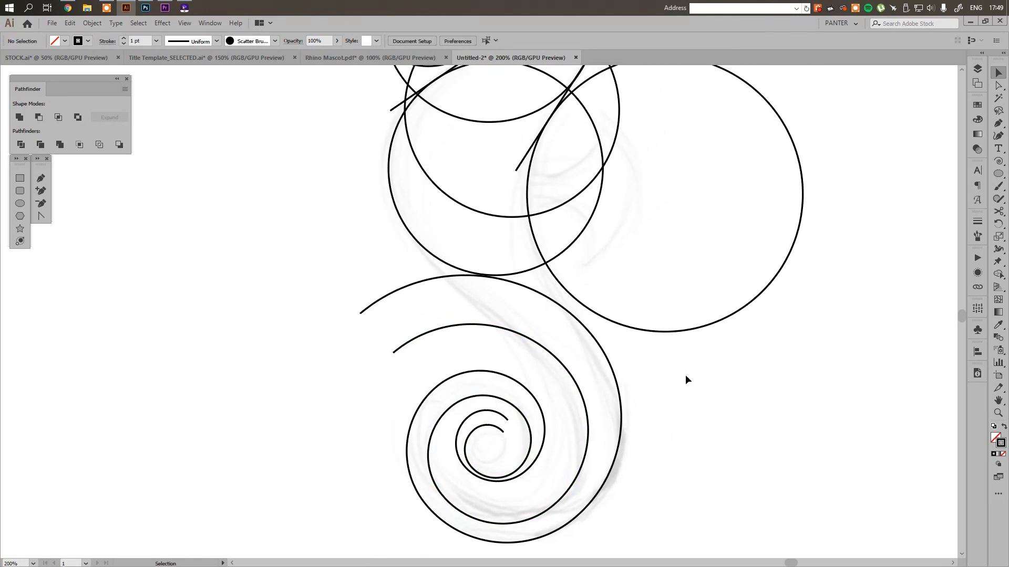
key("p")
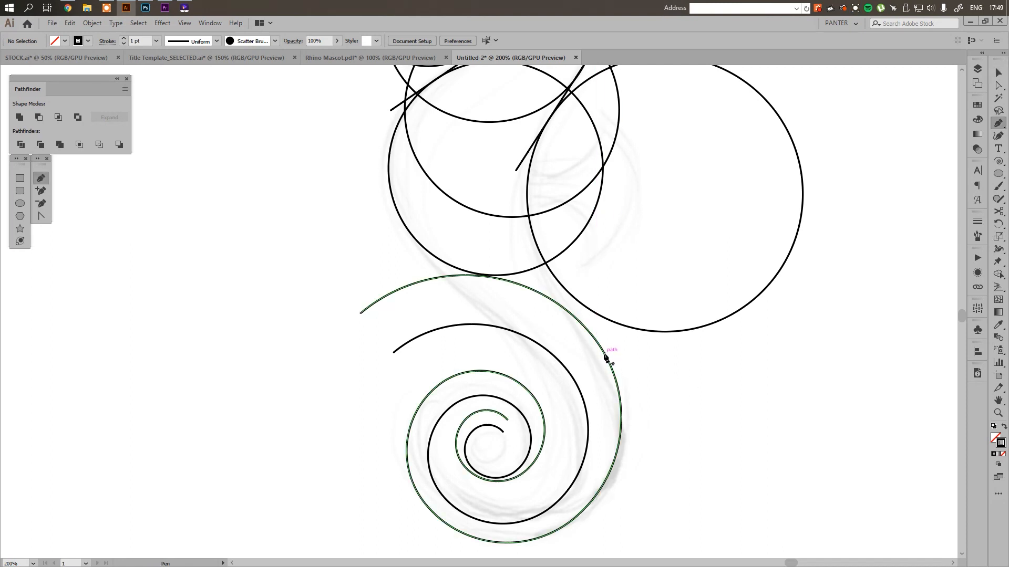
left_click(605, 353)
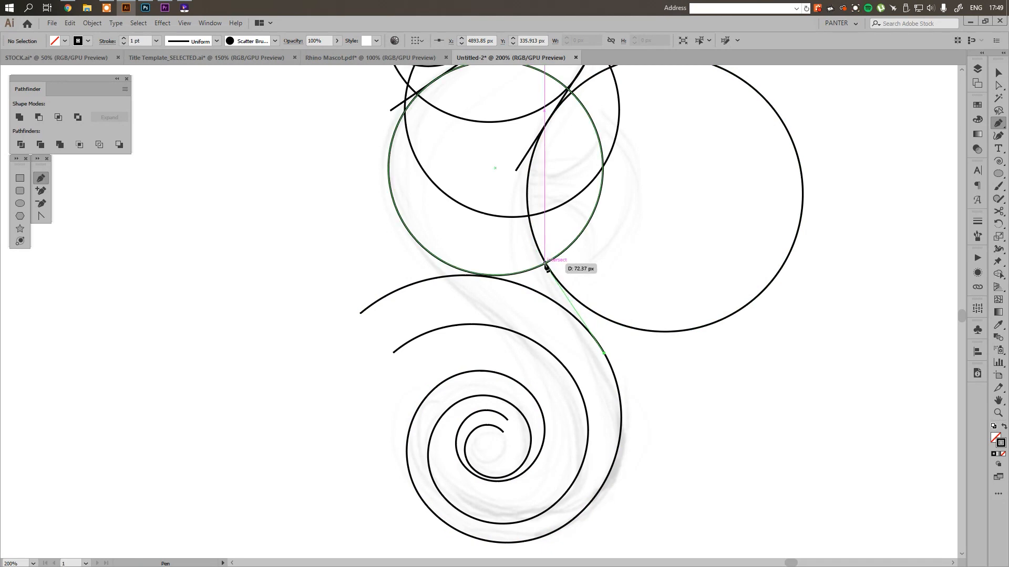
left_click(548, 266)
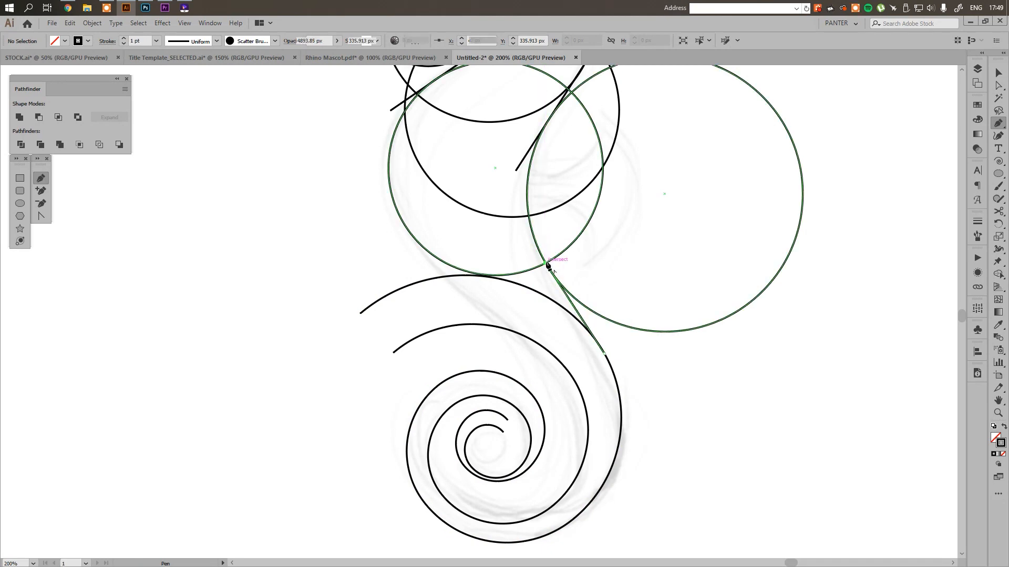
Move the line's lower end to the outer spiral's tangent point, and extend the line both ways to about 86 by 132 px
scroll(644, 336, "up", 2)
key("a")
scroll(566, 365, "up", 3)
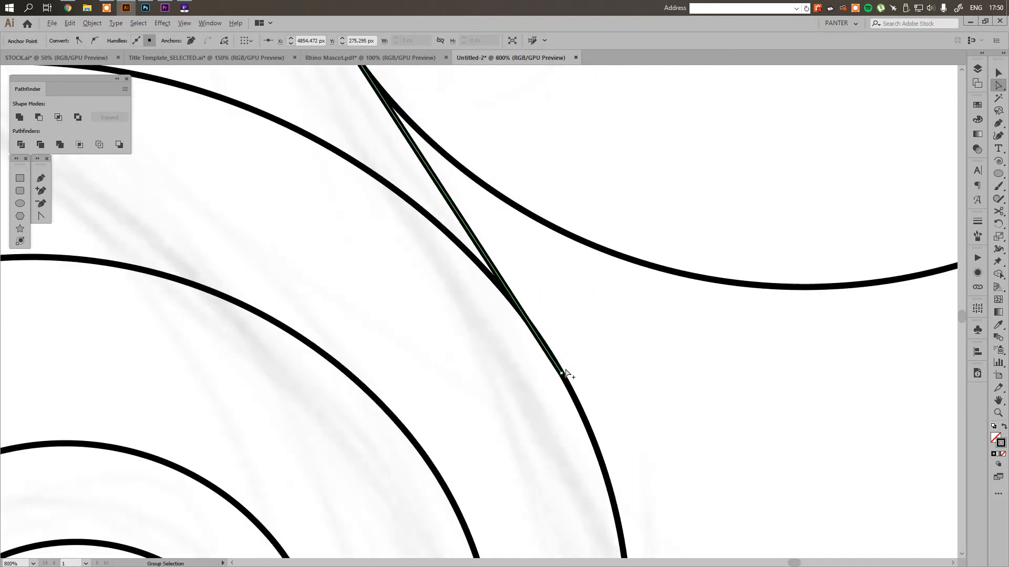
left_click_drag(559, 381, 604, 421)
key("v")
scroll(534, 340, "up", 3)
key("a")
key("v")
scroll(549, 336, "down", 7)
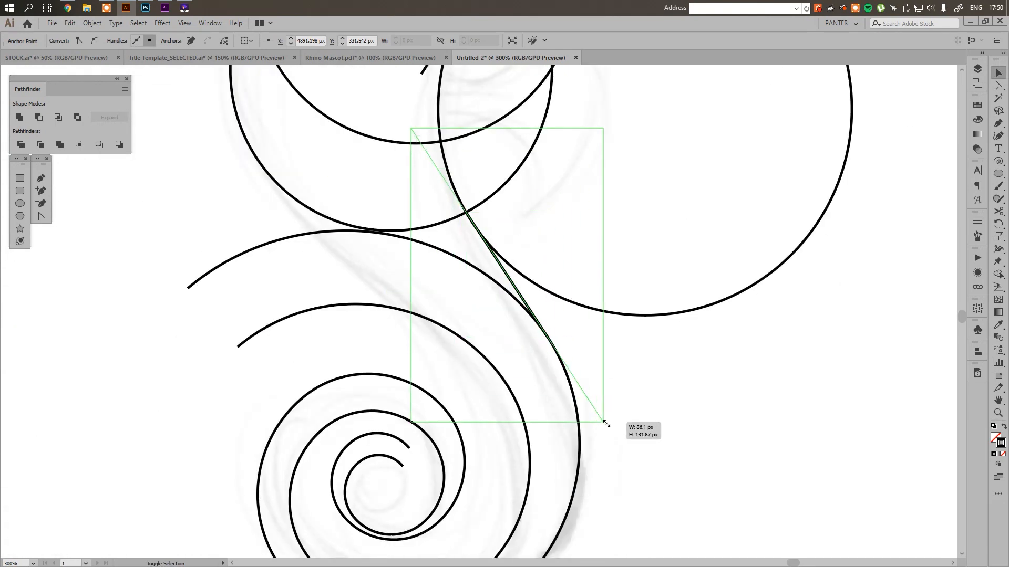
left_click(734, 421)
scroll(739, 419, "down", 2)
Draw a straight Pen line about 140 px long from the inner spiral's upper right to the lower left of the circle above
left_click_drag(738, 419, 703, 415)
scroll(561, 301, "up", 2)
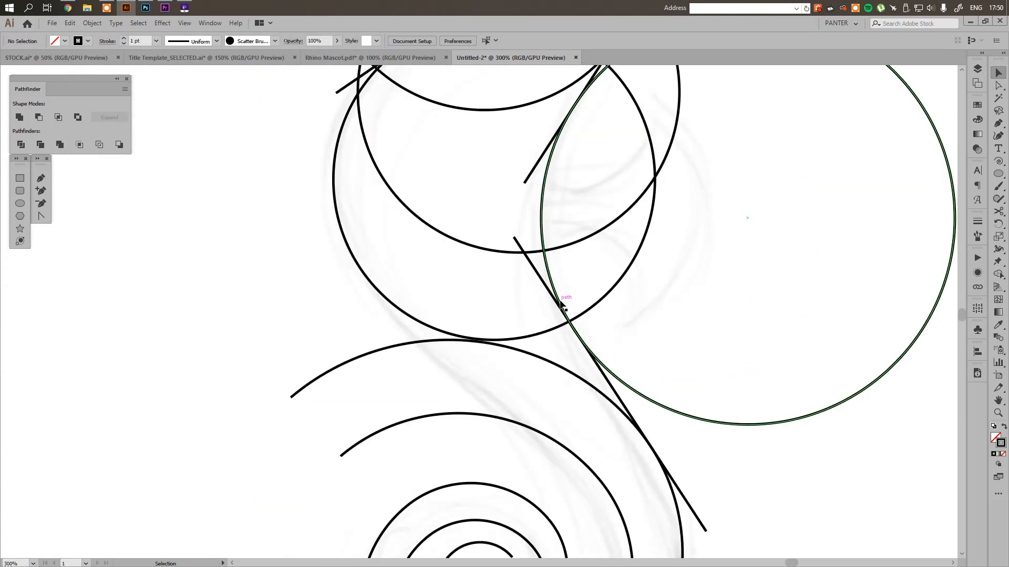
left_click_drag(569, 329, 609, 250)
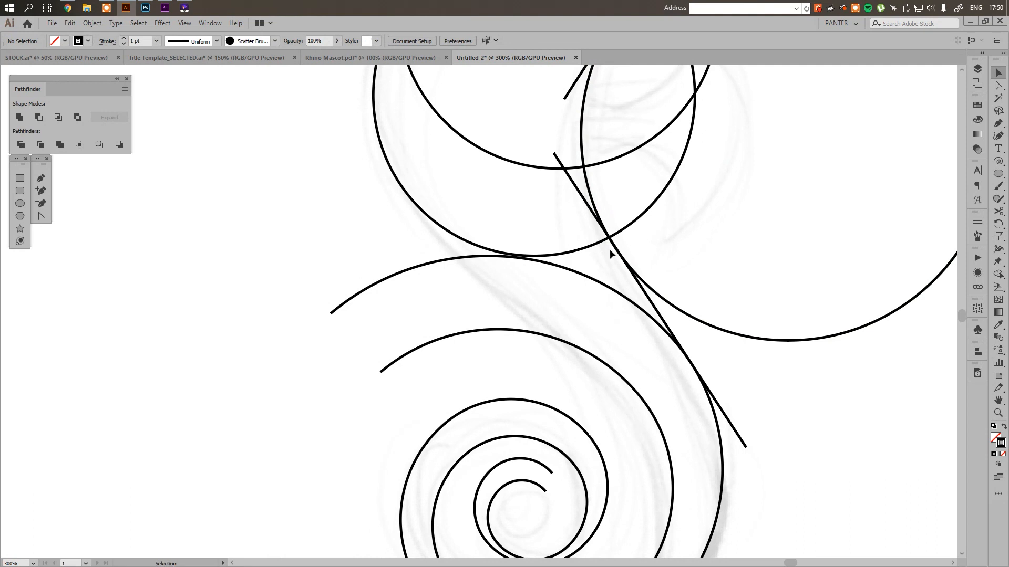
key("p")
left_click_drag(653, 412, 461, 245)
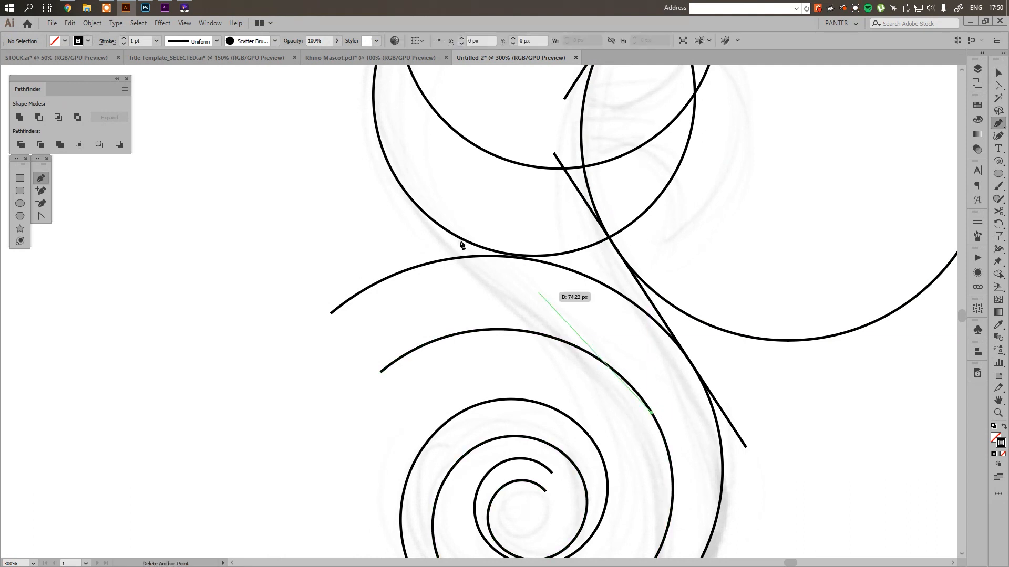
left_click(423, 211)
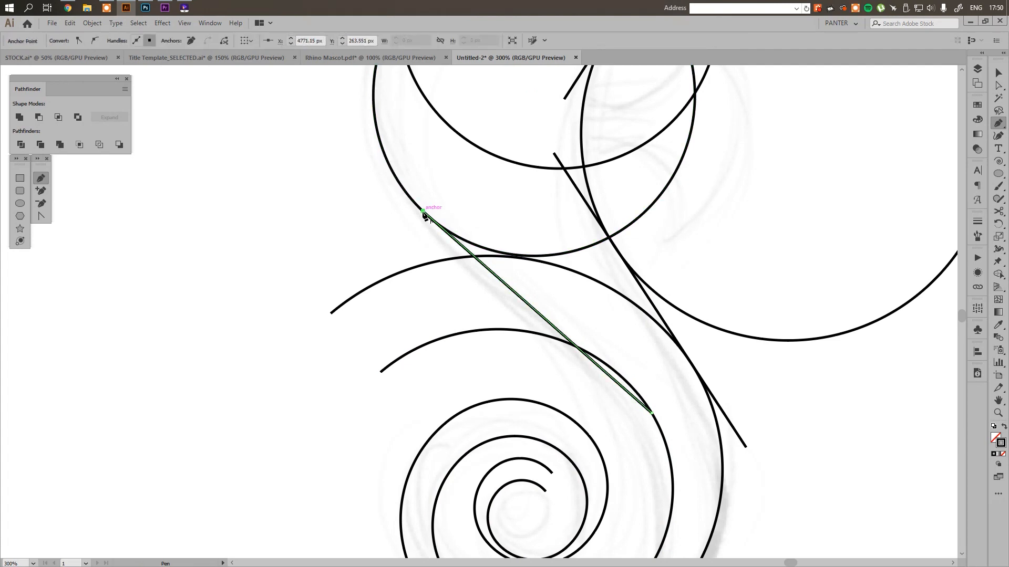
Move the new line's lower end up to the inner spiral's tangent point and its upper end slightly down along the circle's lower-left edge
key("b")
scroll(571, 296, "up", 2)
left_click_drag(583, 311, 596, 281)
key("a")
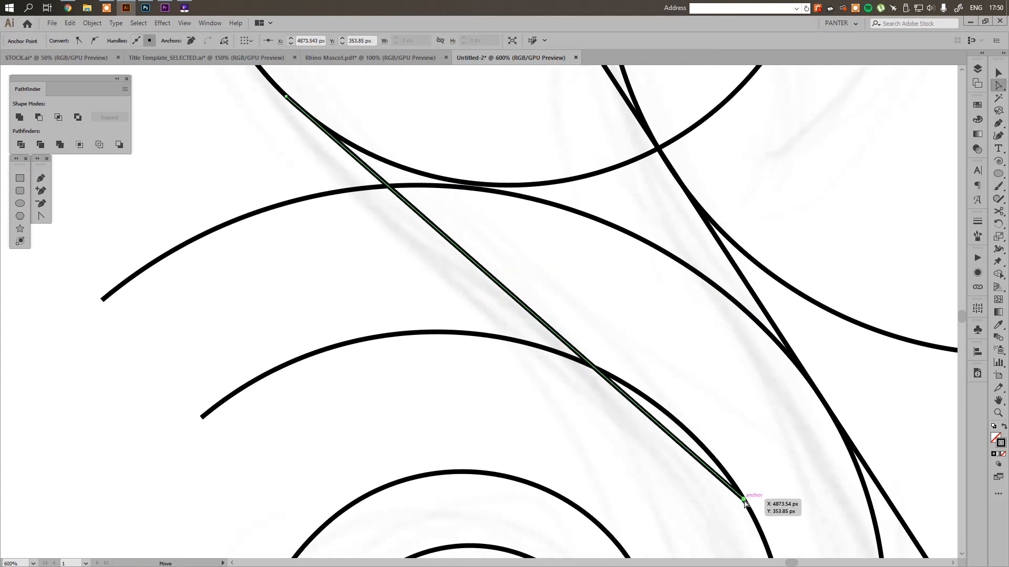
left_click_drag(743, 499, 666, 414)
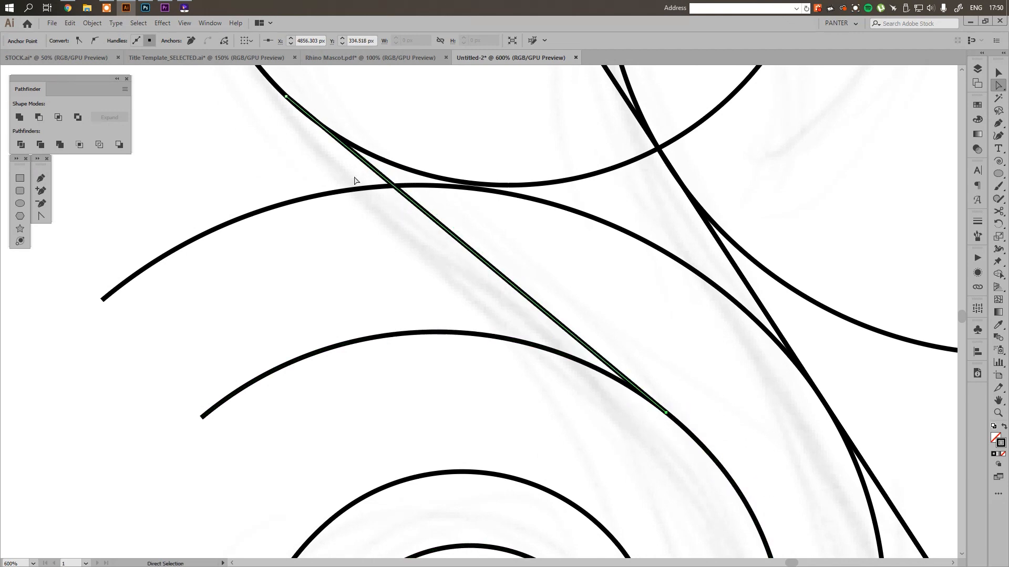
scroll(300, 124, "up", 3)
scroll(333, 156, "up", 2)
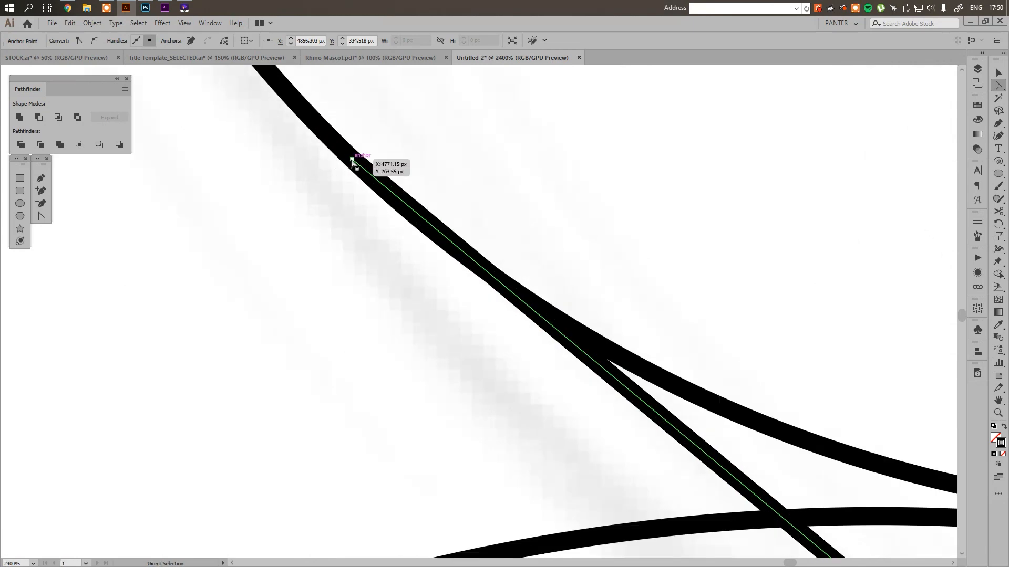
left_click_drag(352, 161, 416, 219)
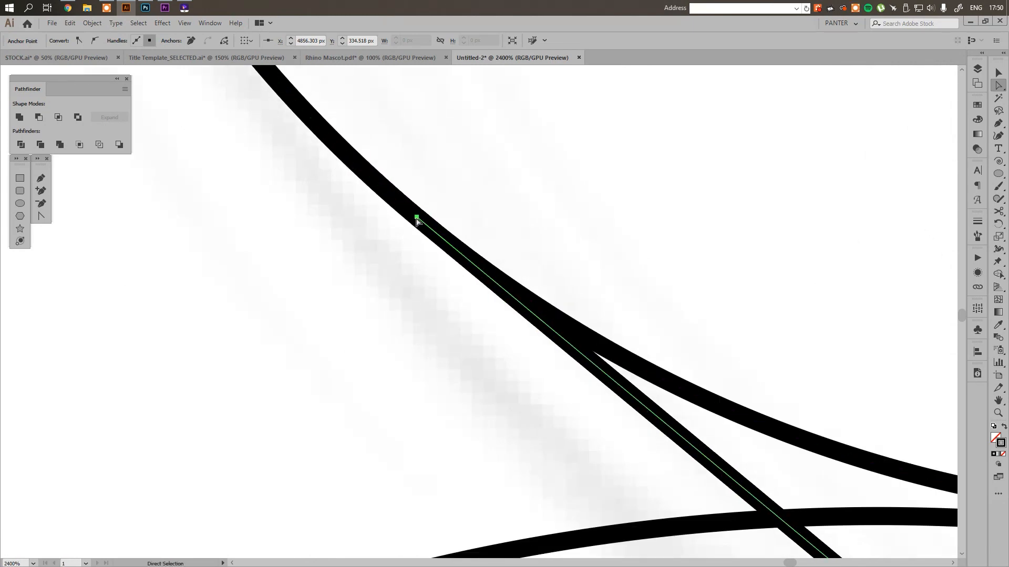
Extend the inner spiral's tangent line both ways past the circle and the spiral, and deselect it
scroll(417, 220, "down", 7)
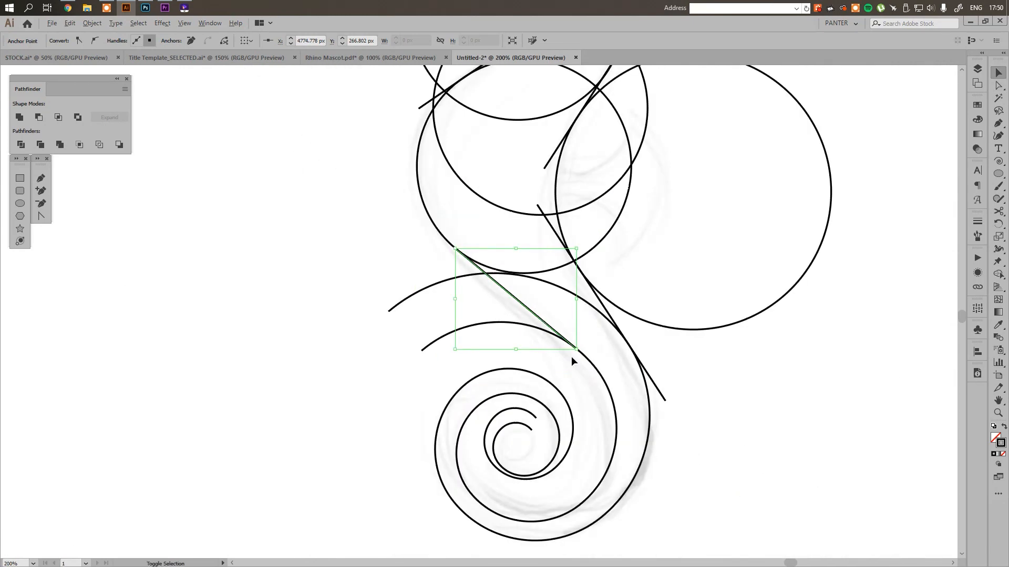
left_click_drag(576, 350, 630, 395)
left_click(768, 387)
Examine in outline view where both tangent lines touch the body circles and the tail spirals
scroll(503, 339, "up", 2)
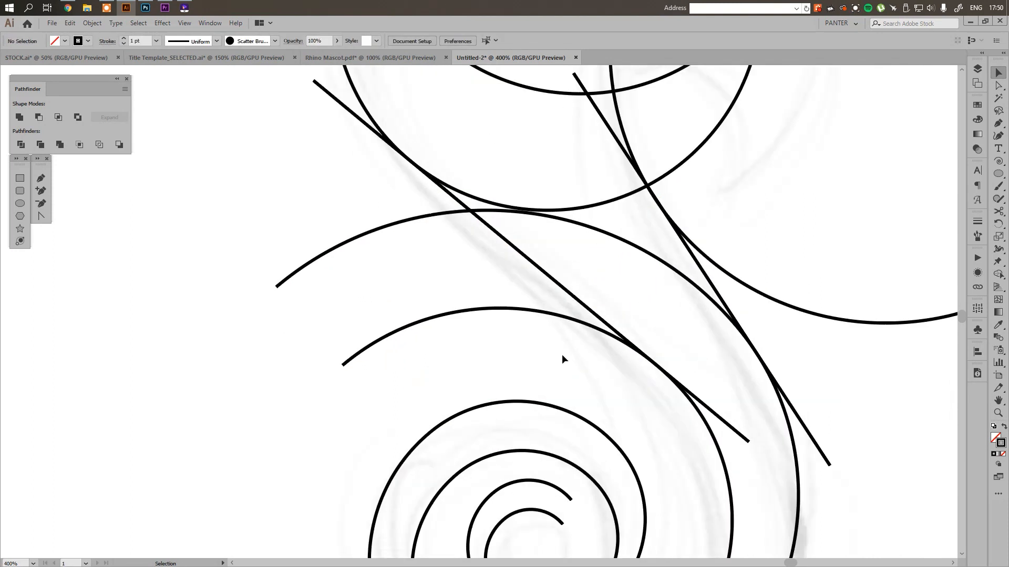
key("a")
key("ctrl+y")
left_click_drag(620, 300, 621, 309)
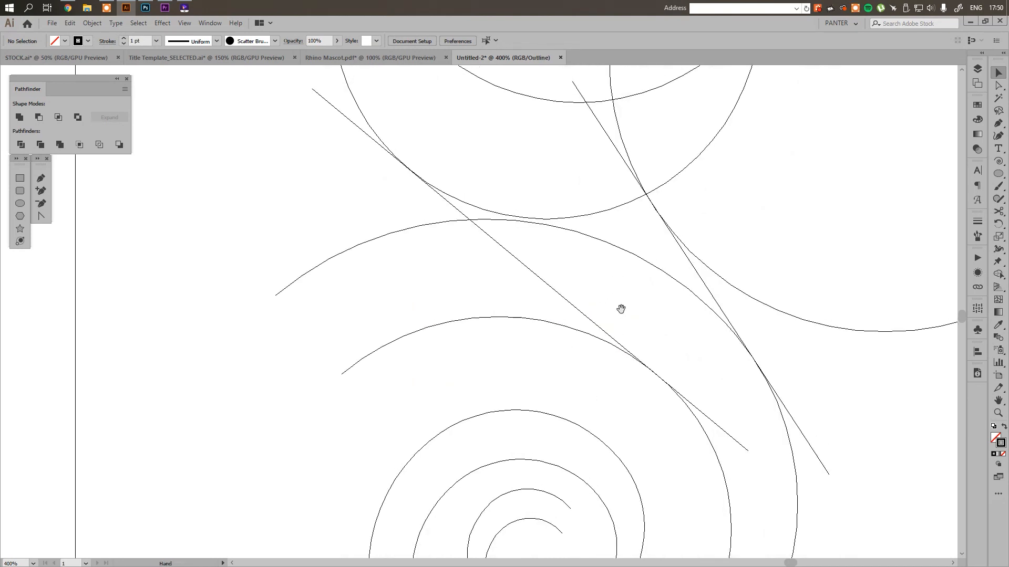
scroll(649, 386, "up", 4)
scroll(649, 382, "down", 2)
left_click_drag(421, 165, 592, 363)
scroll(365, 203, "up", 3)
scroll(367, 204, "down", 6)
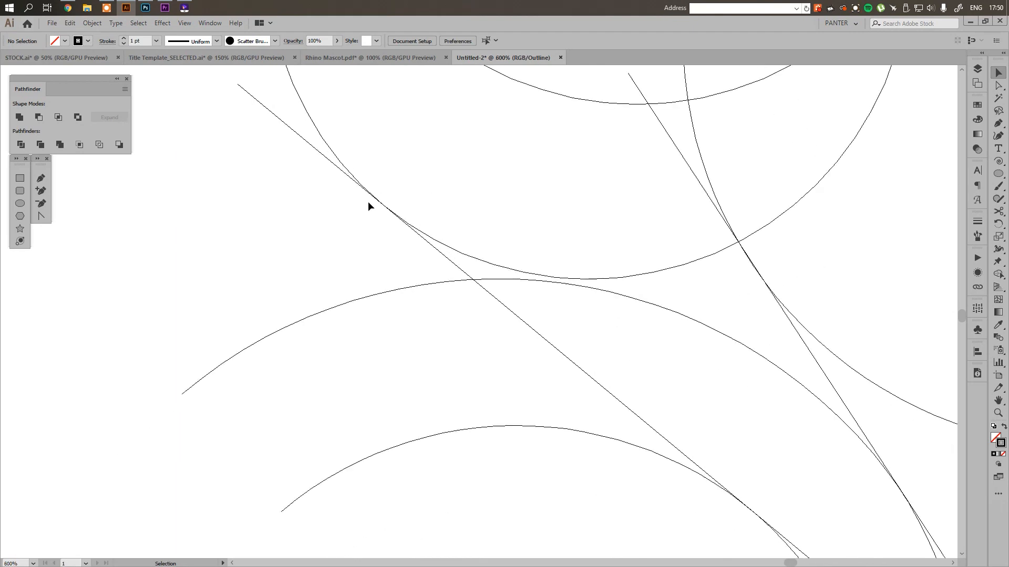
scroll(562, 294, "right", 3)
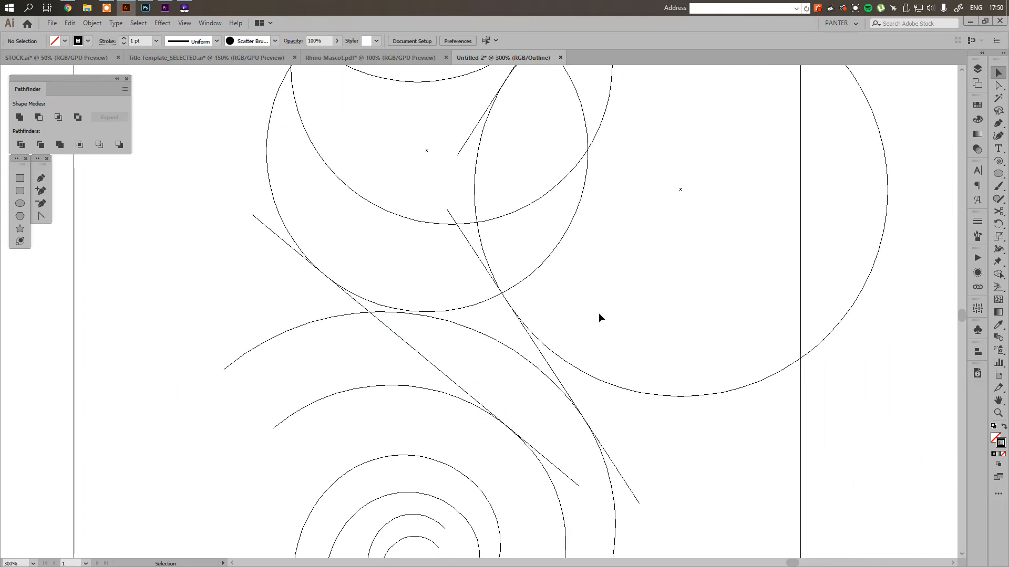
key("ctrl+y")
Duplicate all the circles, lines and spirals into the empty area to the right of the seahorse construction
left_click_drag(583, 299, 594, 329)
scroll(603, 304, "down", 2)
scroll(593, 324, "down", 1)
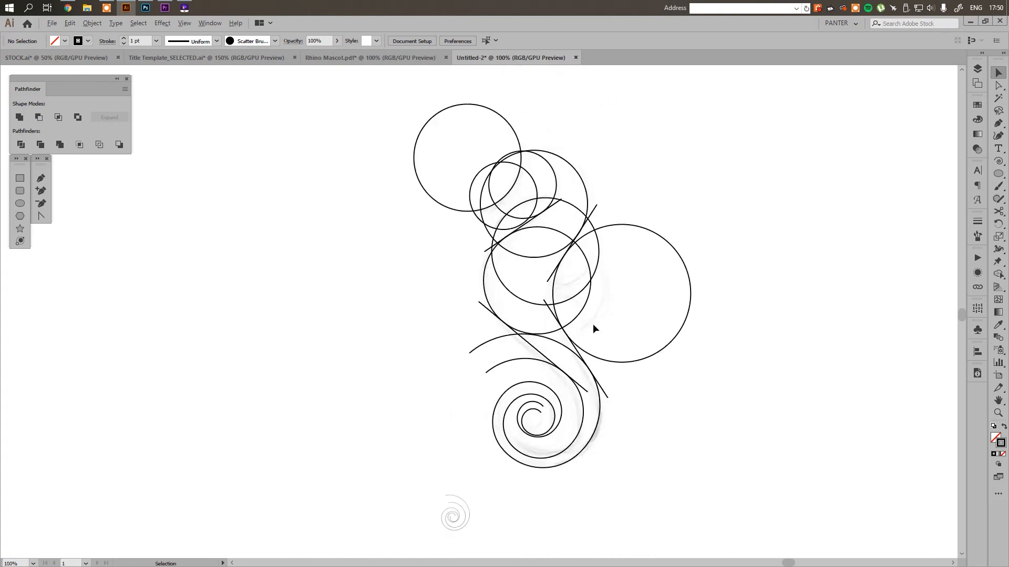
scroll(541, 171, "up", 1)
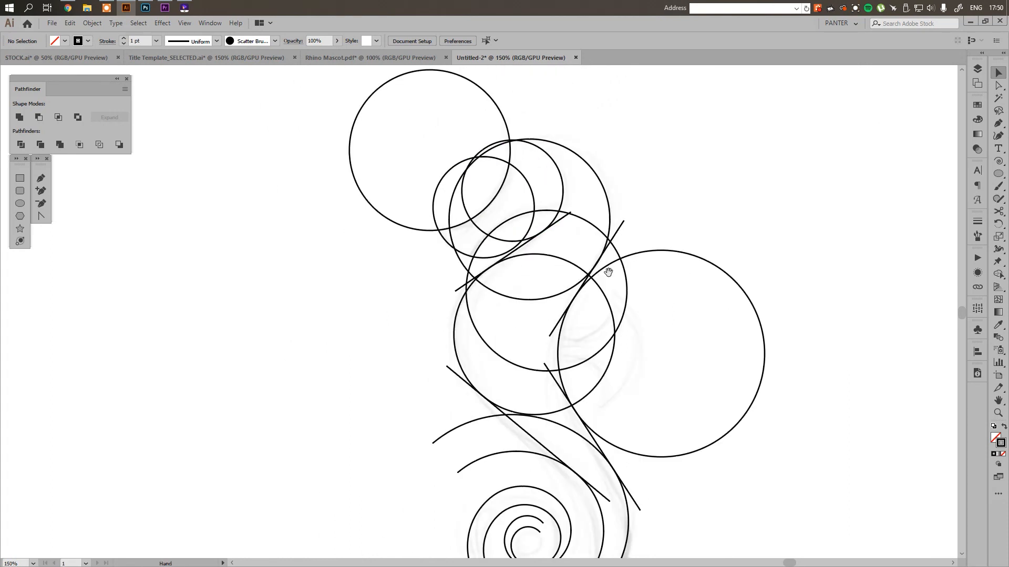
left_click_drag(643, 309, 629, 252)
scroll(626, 251, "down", 2)
left_click_drag(697, 263, 441, 264)
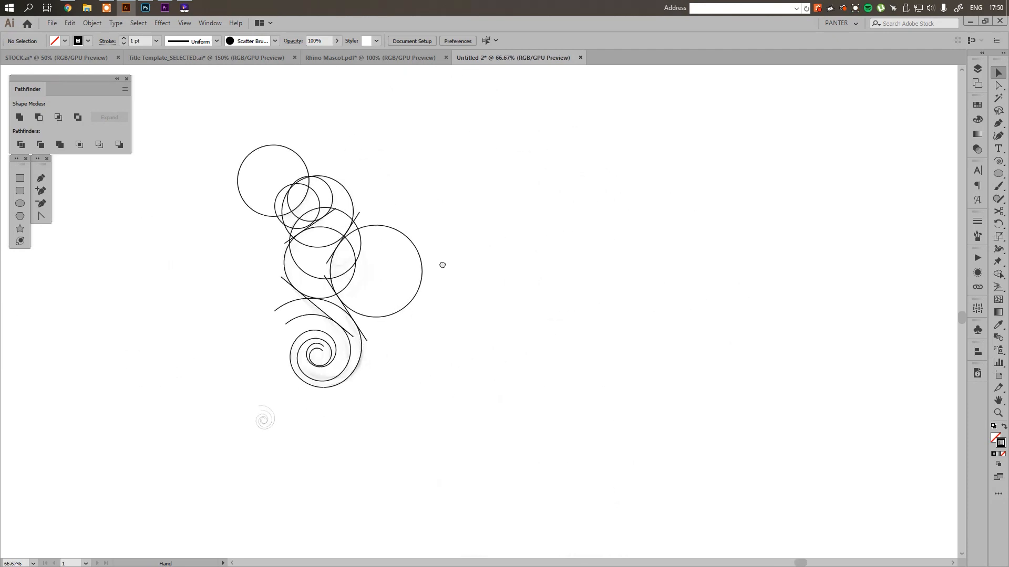
left_click_drag(529, 425, 260, 176)
mouse_move(329, 243)
left_mouse_down()
mouse_move(669, 288)
mouse_move(651, 289)
mouse_move(670, 231)
left_mouse_up()
scroll(671, 228, "up", 3)
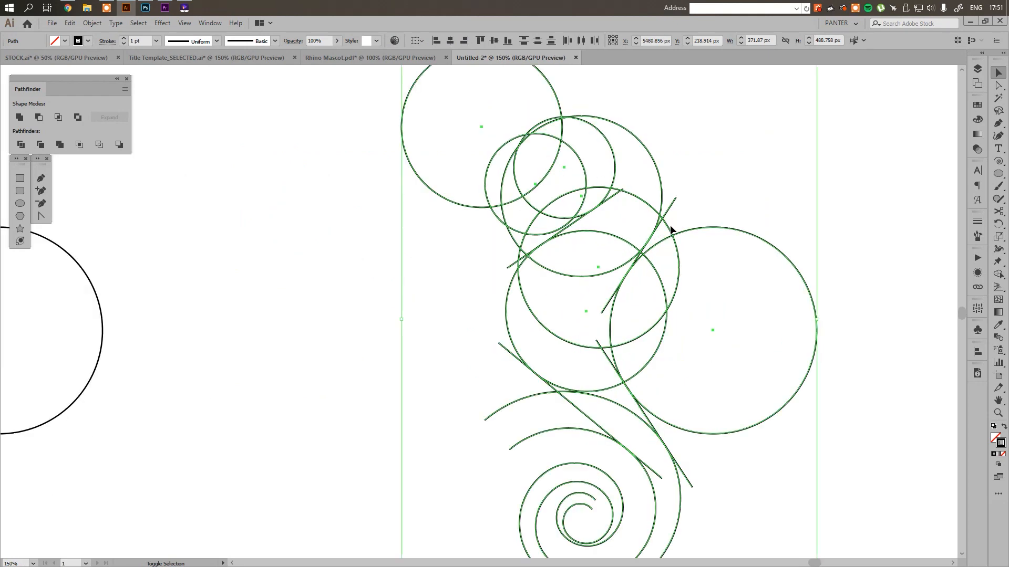
Merge the copy's neck and body regions down to the upper arc of the tail with the Shape Builder
key("shift+m")
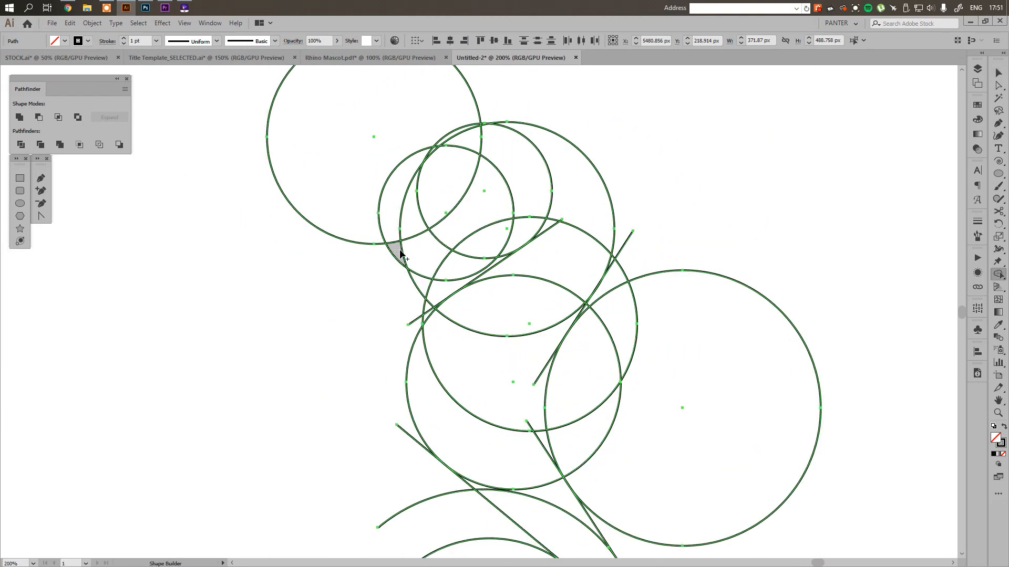
mouse_move(400, 254)
left_mouse_down()
mouse_move(421, 252)
mouse_move(522, 177)
mouse_move(546, 199)
mouse_move(565, 175)
mouse_move(580, 190)
mouse_move(557, 244)
mouse_move(485, 323)
mouse_move(471, 363)
mouse_move(475, 383)
mouse_move(558, 407)
mouse_move(551, 404)
left_mouse_up()
key("space")
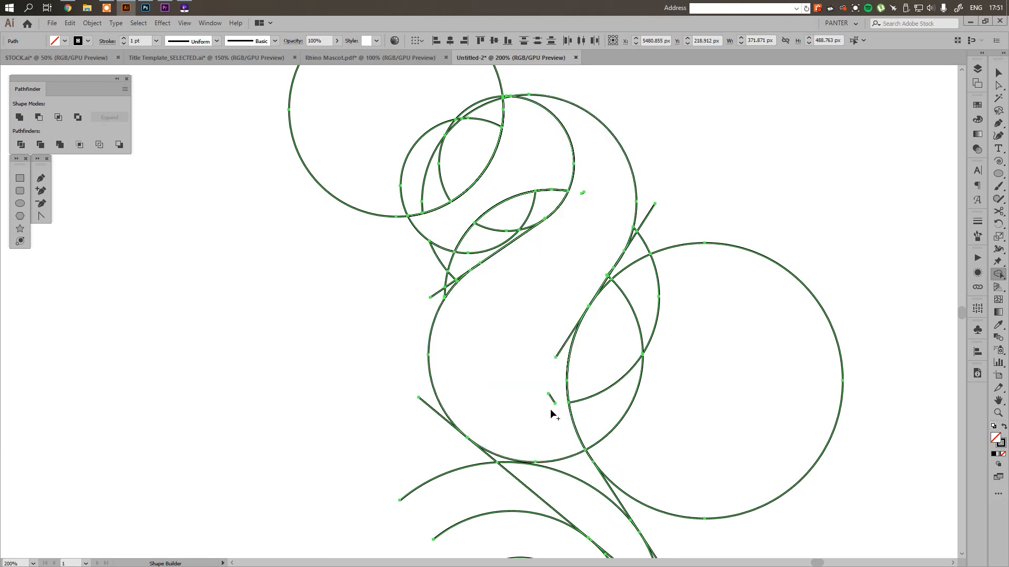
mouse_move(564, 341)
left_mouse_down()
mouse_move(547, 409)
mouse_move(489, 210)
left_mouse_up()
key("space")
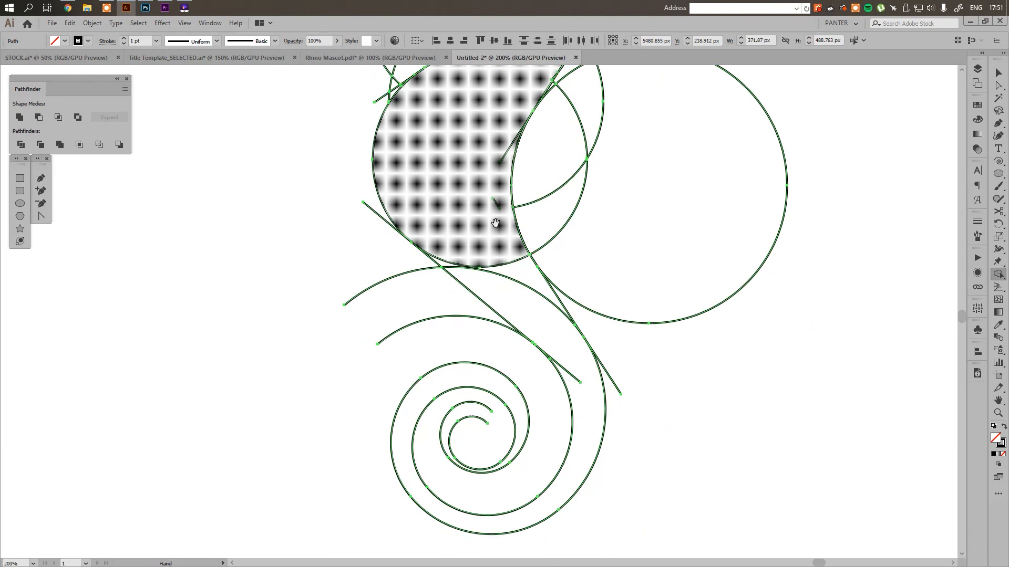
mouse_move(497, 248)
left_mouse_down()
mouse_move(522, 304)
mouse_move(570, 357)
left_mouse_up()
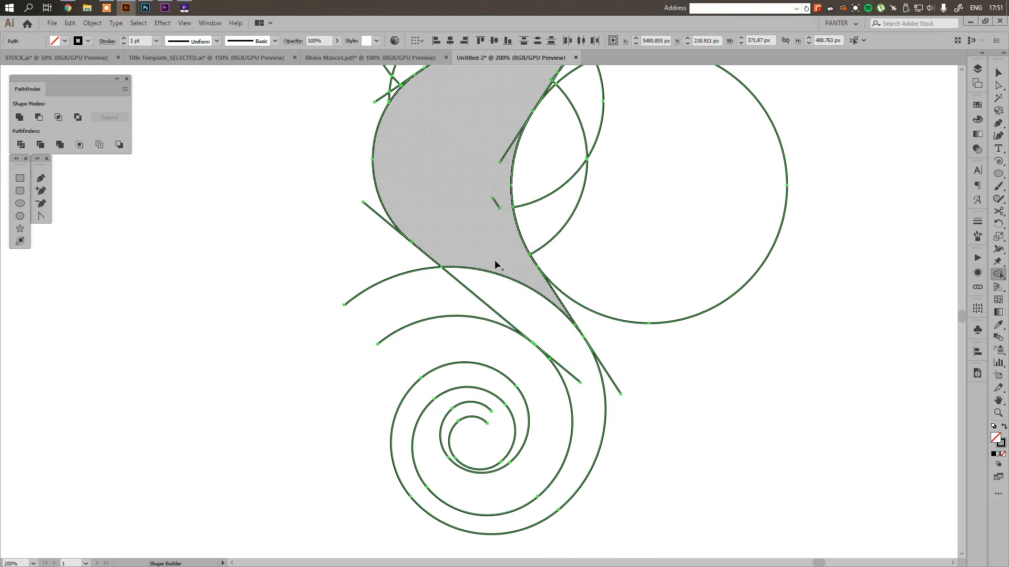
Delete the whole trial copy of the seahorse construction, including its merged body shape
key("v")
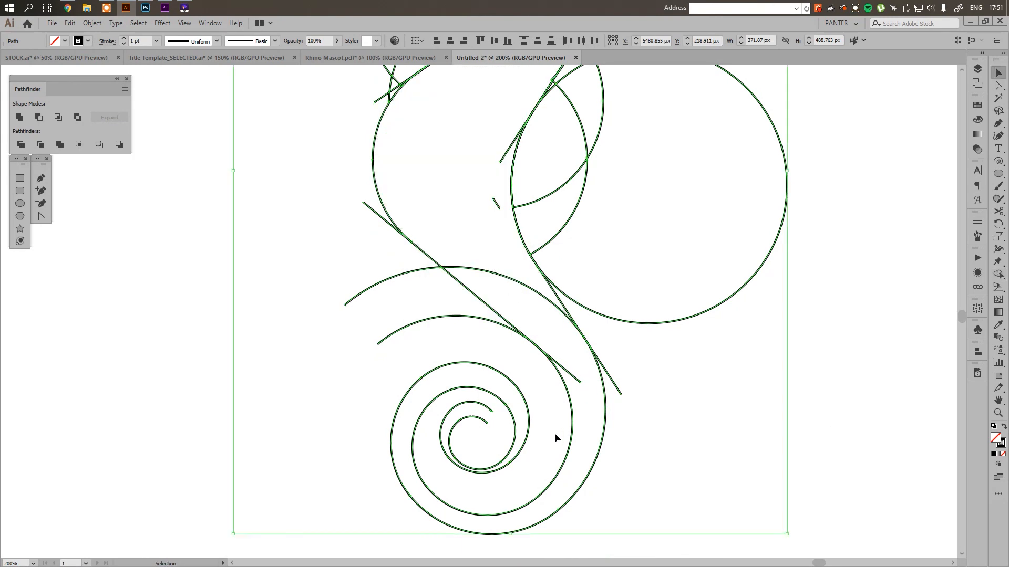
scroll(493, 436, "up", 5)
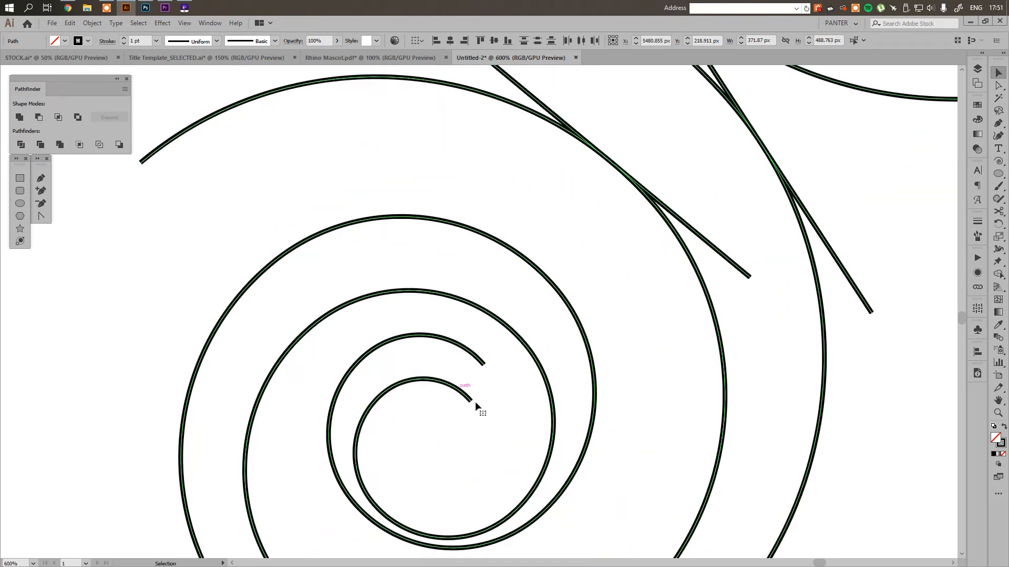
left_click(545, 422)
scroll(545, 421, "down", 6)
key("space")
left_click_drag(706, 489, 507, 180)
key("Delete")
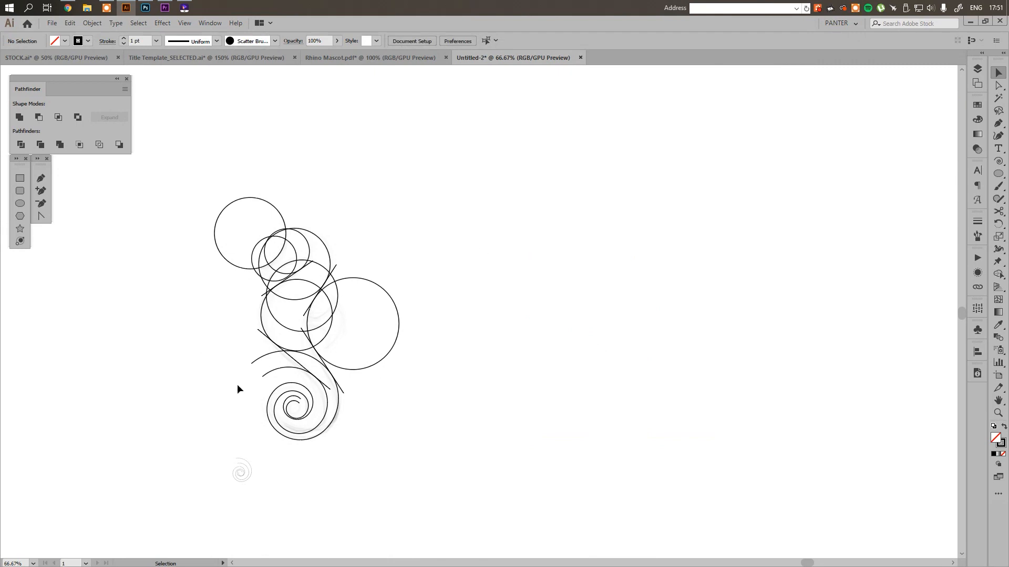
Compare the open inner ends of the tail spirals with the tail tip of the finished black seahorse
scroll(262, 410, "up", 3)
scroll(314, 405, "up", 3)
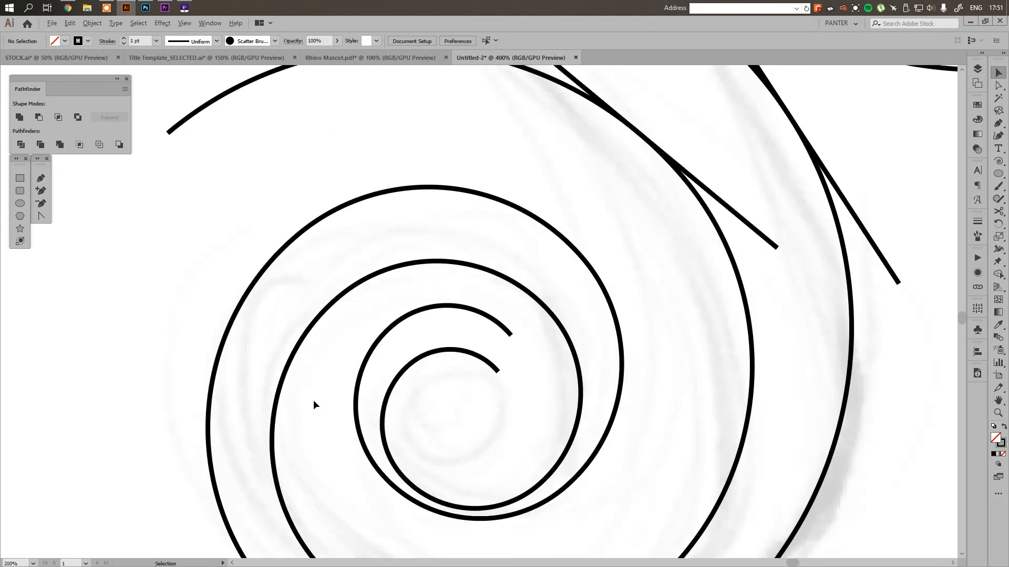
scroll(455, 380, "up", 1)
scroll(455, 381, "down", 5)
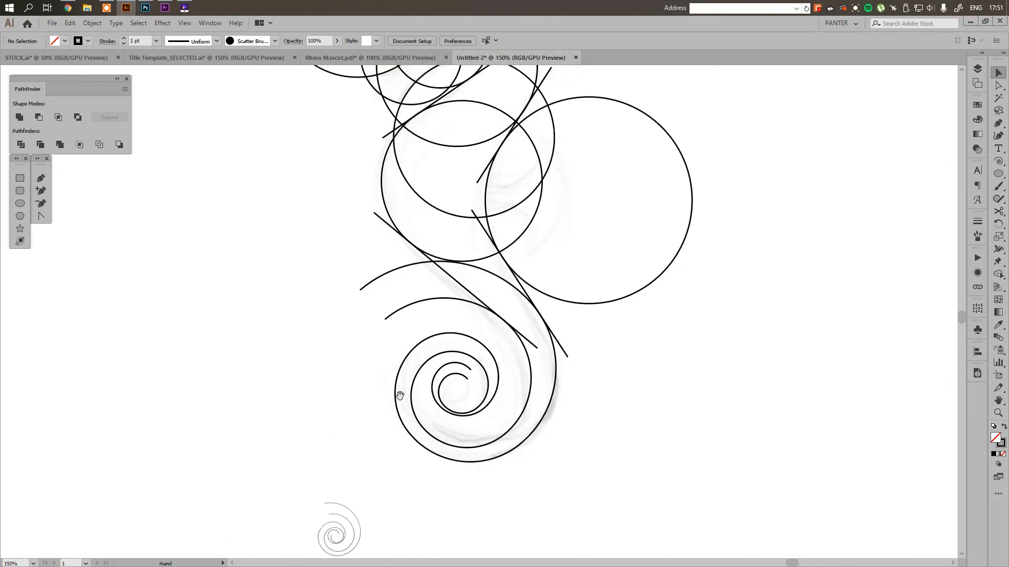
left_click_drag(401, 396, 736, 367)
scroll(678, 358, "down", 2)
left_click_drag(442, 362, 625, 362)
scroll(487, 376, "up", 4)
scroll(546, 319, "down", 2)
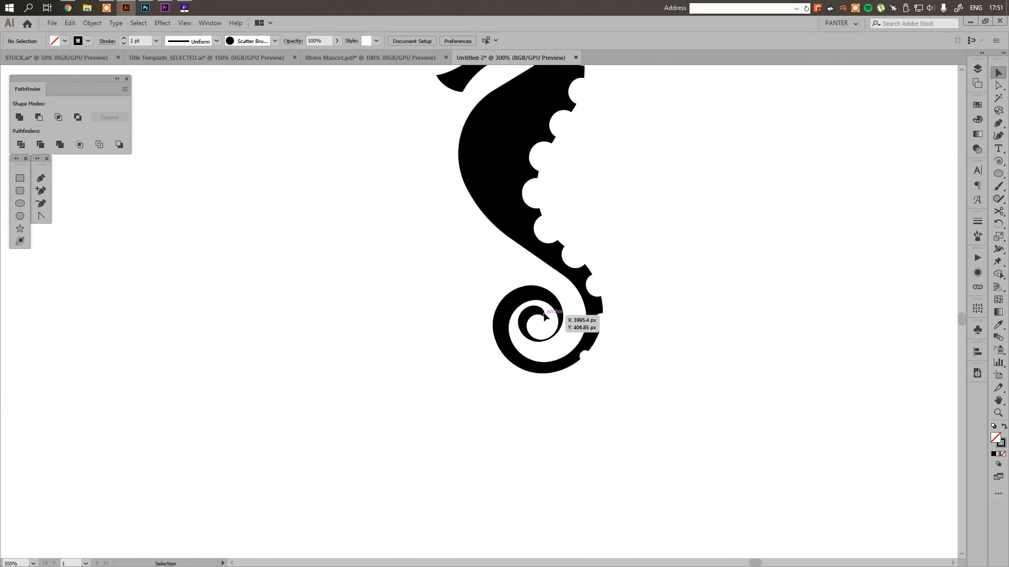
left_click_drag(840, 348, 360, 309)
left_click_drag(882, 301, 436, 270)
scroll(436, 271, "up", 5)
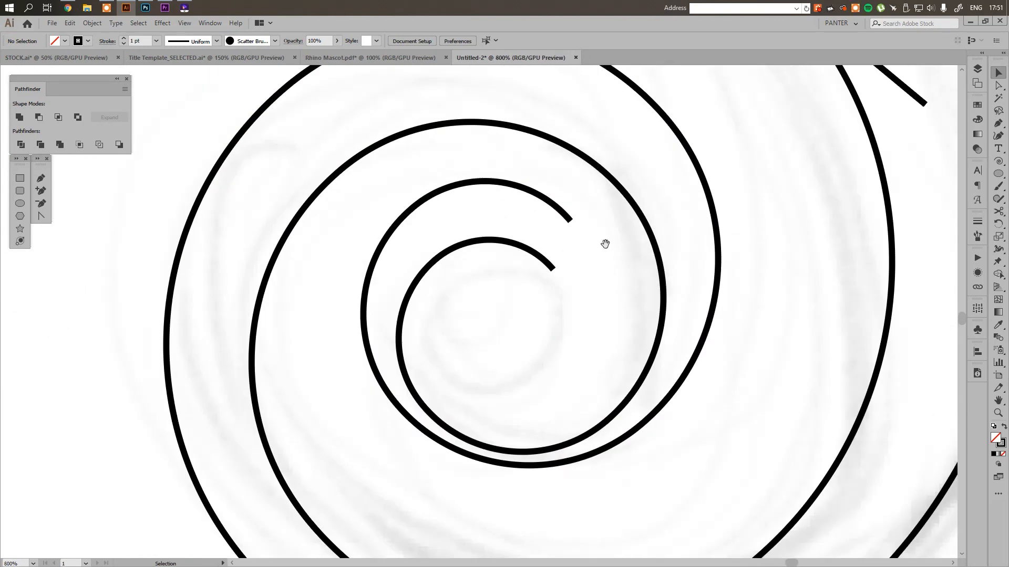
Draw a circle about 25.6 px in diameter at the spirals' inner ends and move it straight up against the outer spiral's innermost arc
left_click(25, 203)
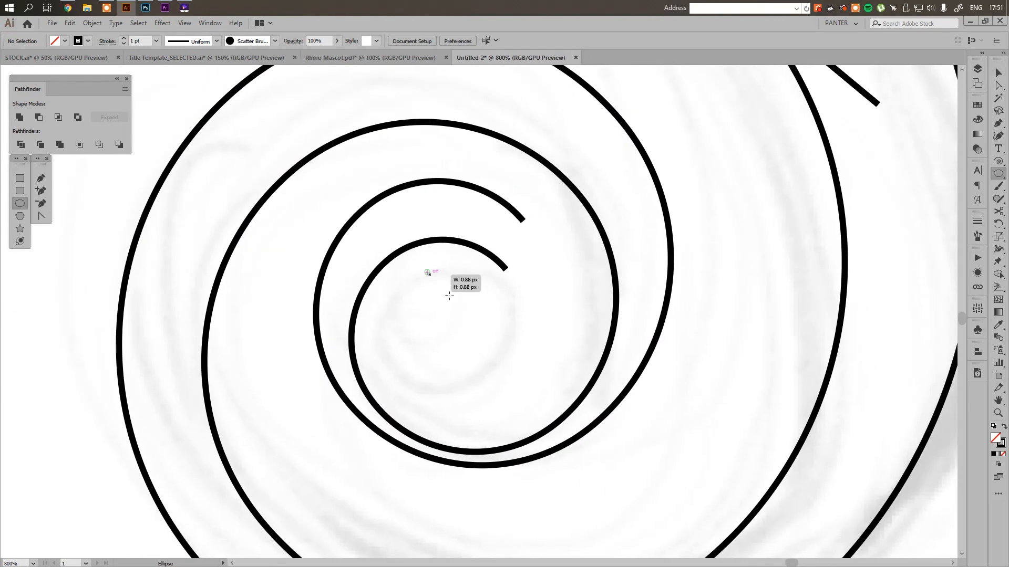
left_click_drag(427, 272, 490, 349)
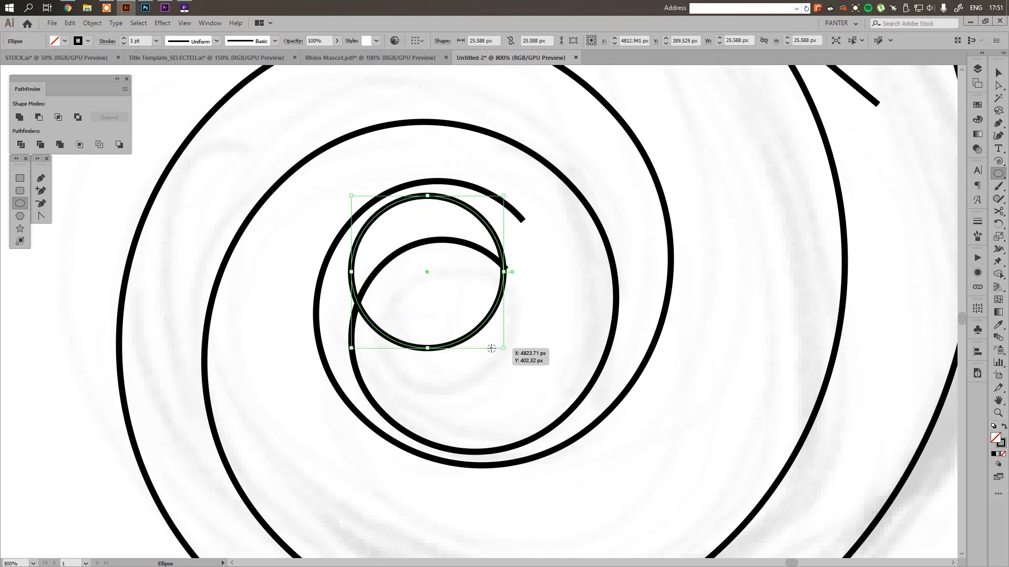
key("v")
scroll(459, 201, "up", 1)
left_click_drag(471, 213, 478, 188)
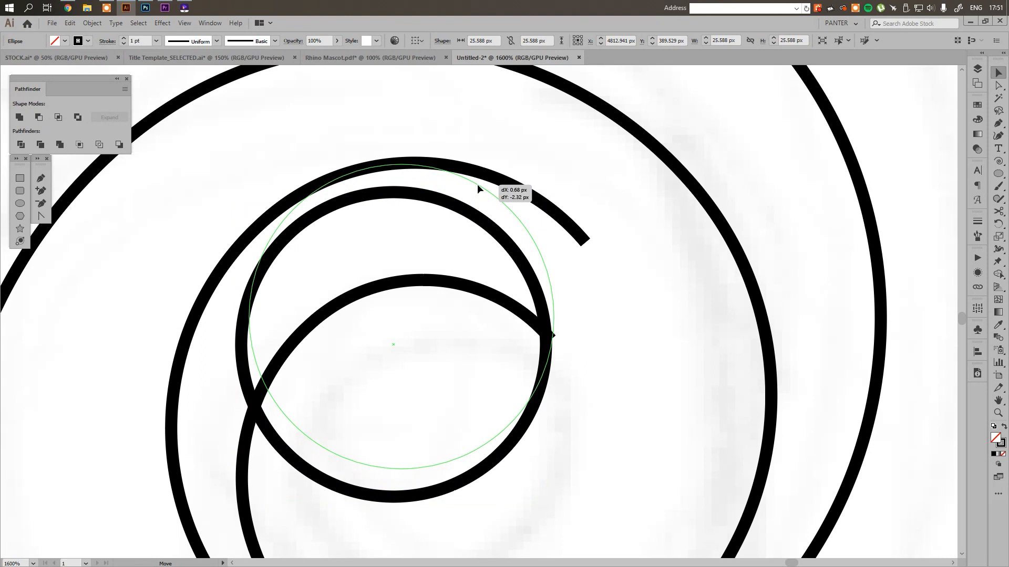
left_click_drag(477, 184, 471, 184)
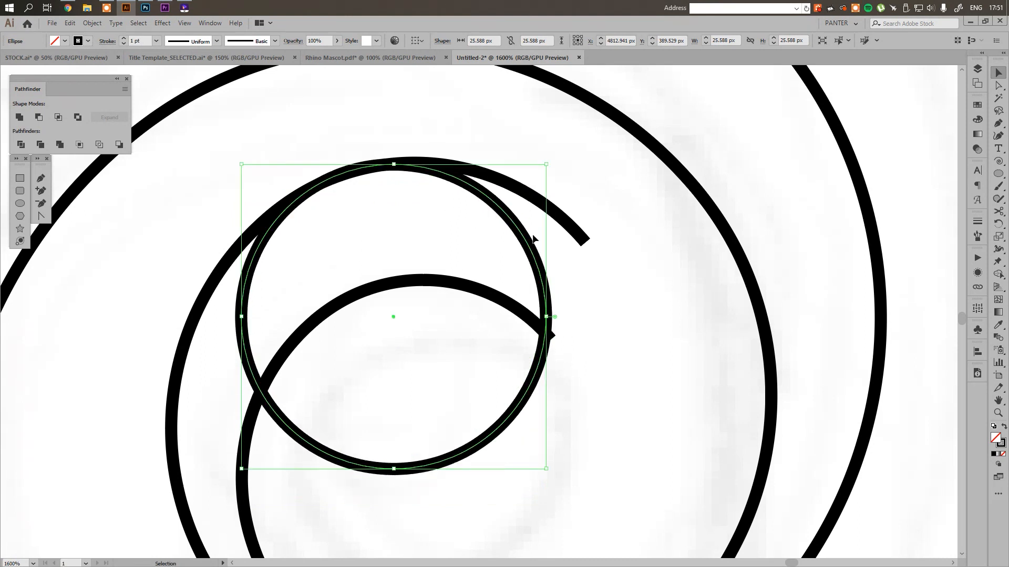
left_click(601, 289)
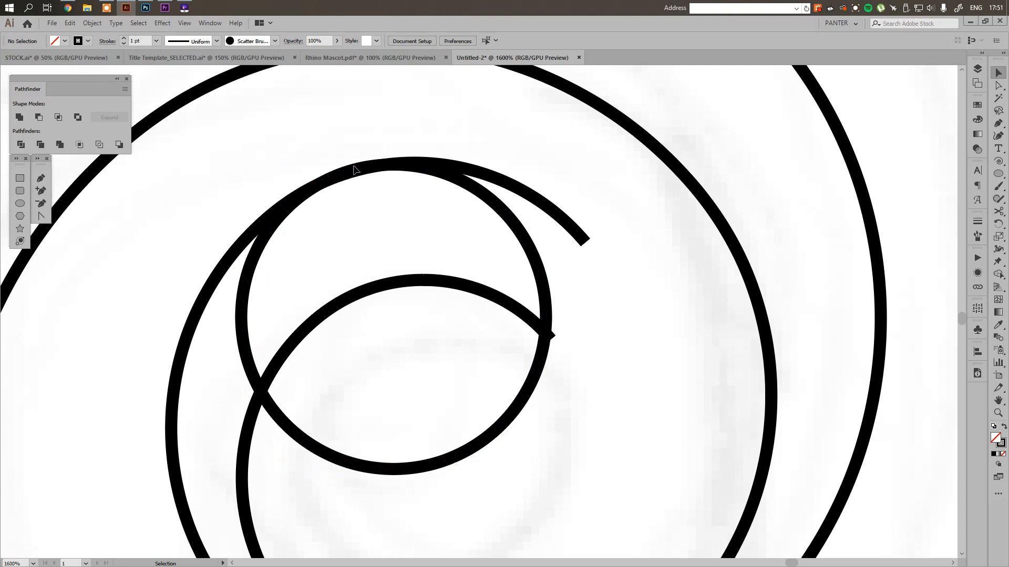
Enlarge the small circle at the spirals' inner ends downward to about 30.6 px in diameter, keeping its top point fixed
scroll(354, 171, "down", 6)
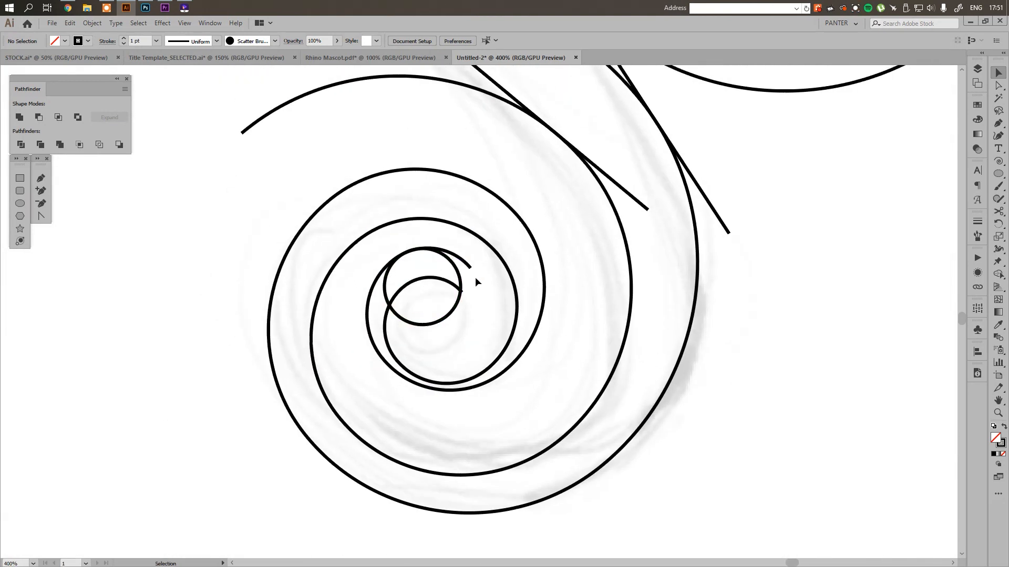
scroll(453, 287, "up", 2)
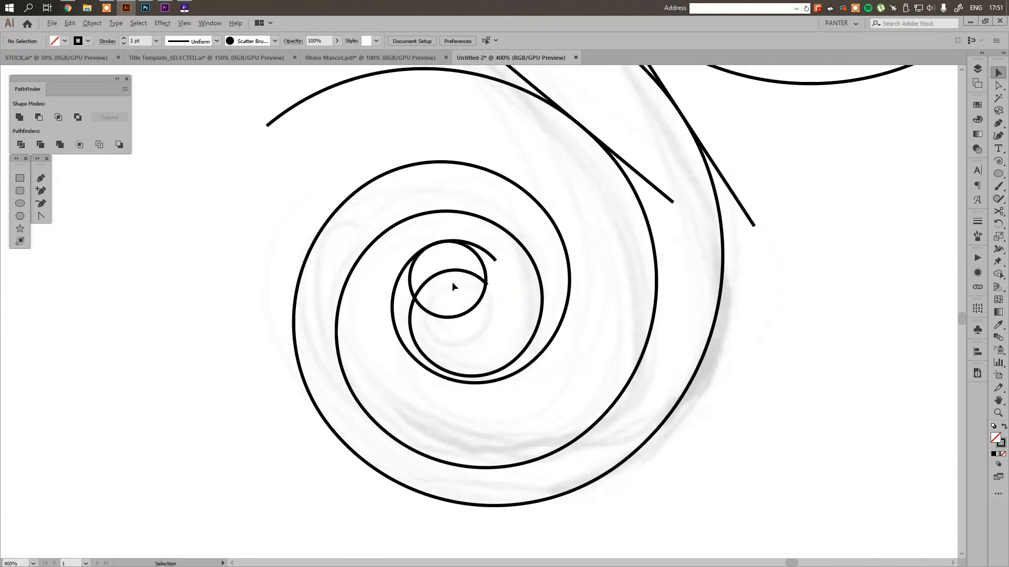
scroll(452, 291, "down", 2)
scroll(462, 289, "down", 2)
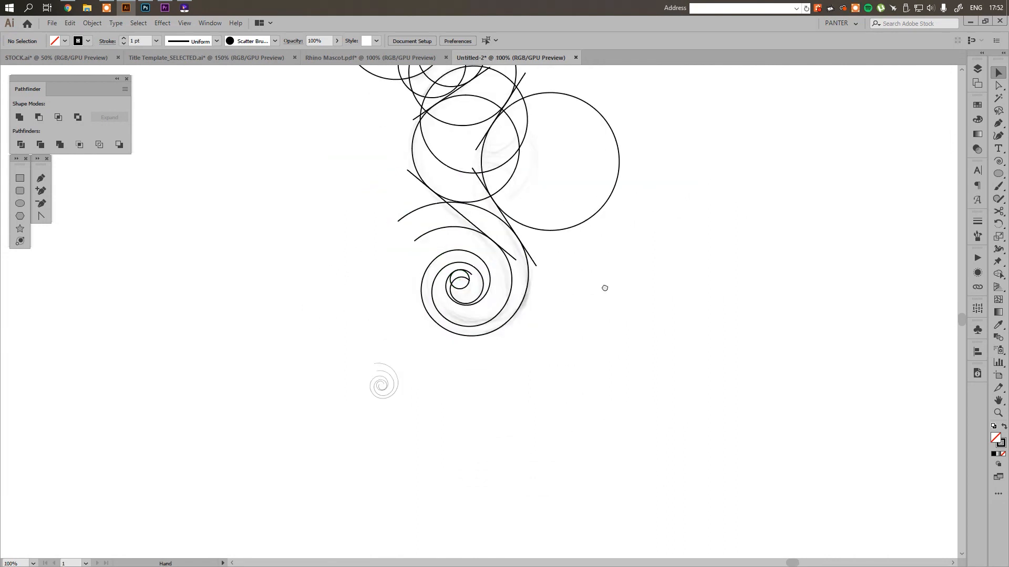
left_click_drag(612, 364, 646, 399)
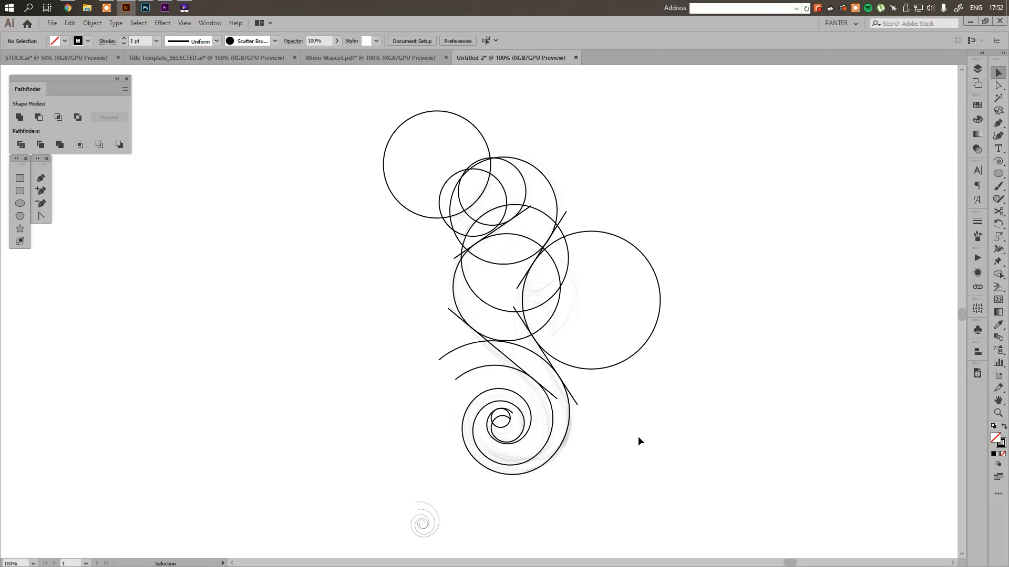
scroll(492, 434, "up", 6)
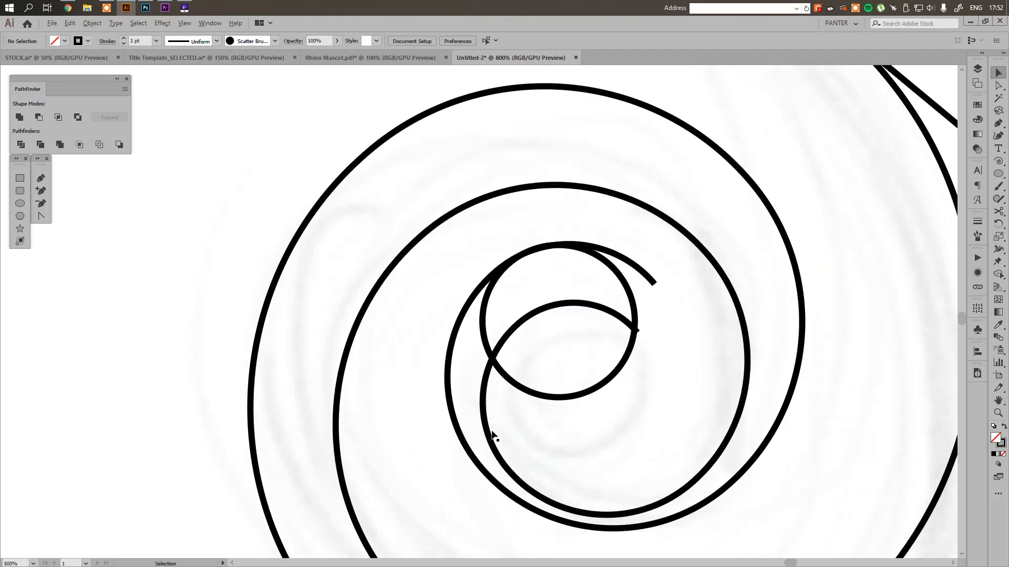
left_click(558, 399)
left_click_drag(558, 399, 559, 427)
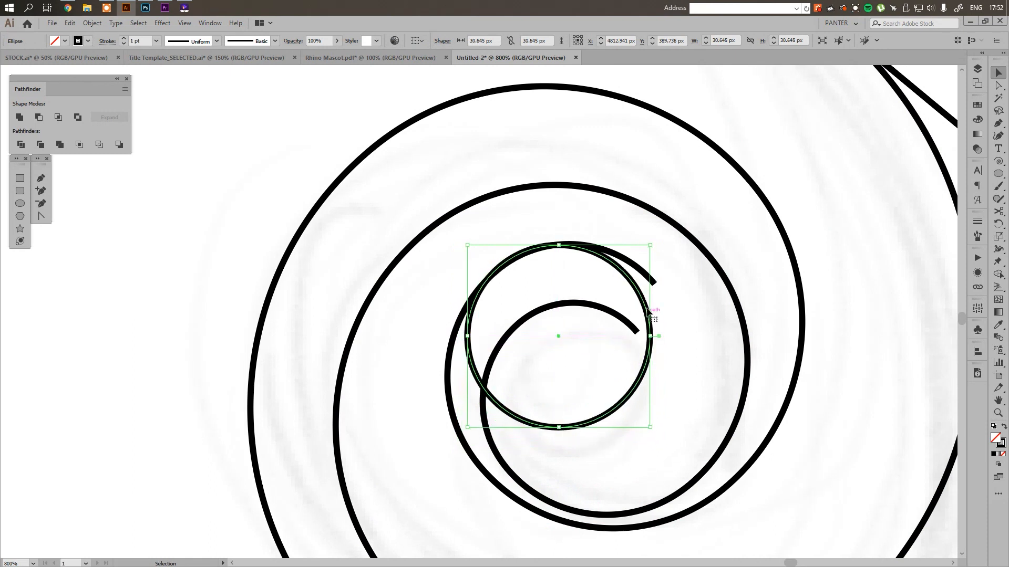
Shrink the small circle at the spirals' inner ends to about 25.6 px in diameter, keeping its top point fixed
left_click_drag(645, 304, 629, 320)
left_click(679, 323)
scroll(679, 323, "down", 6)
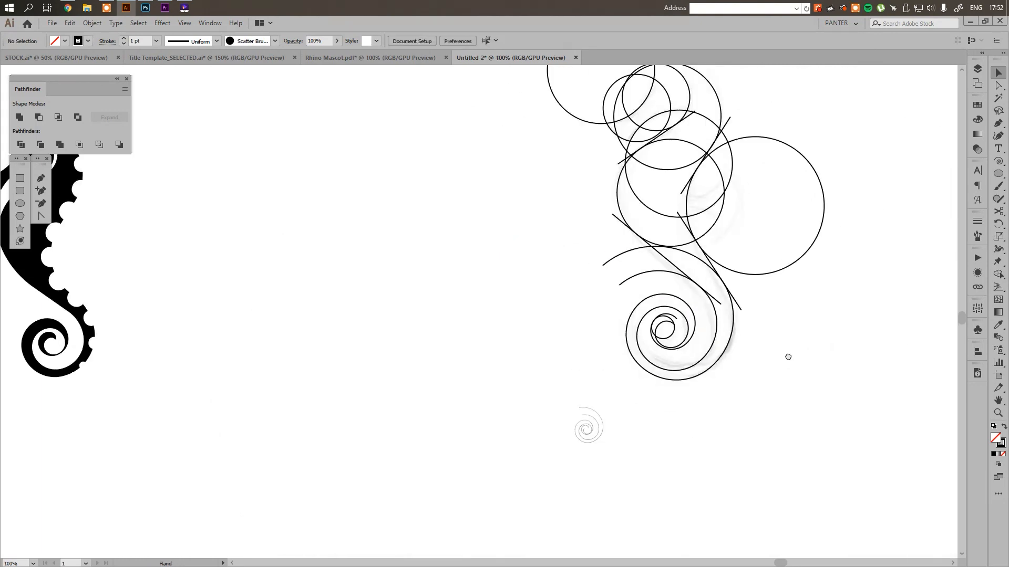
left_click_drag(788, 356, 674, 413)
scroll(543, 405, "up", 5)
scroll(498, 333, "up", 4)
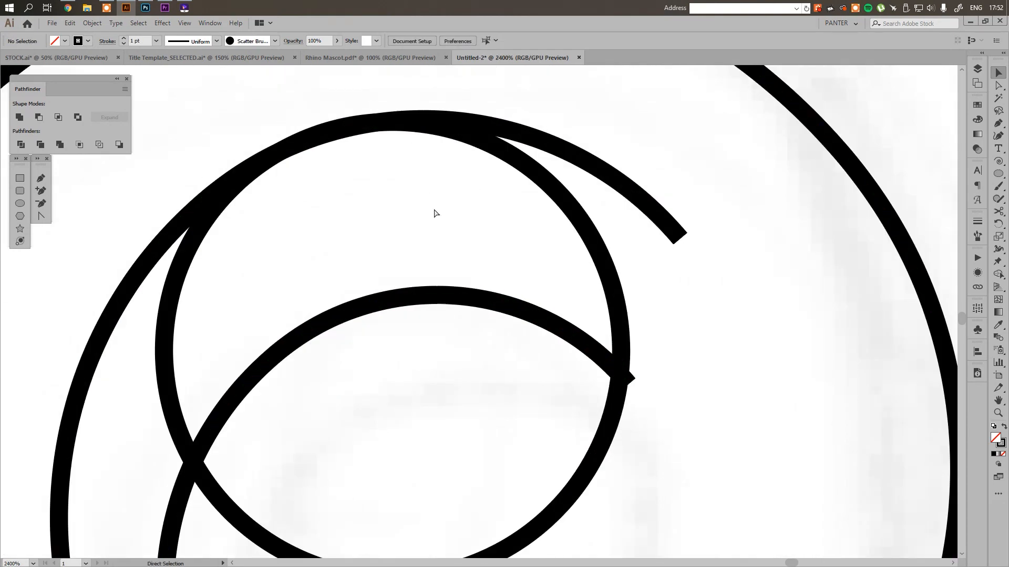
Nudge the small circle slightly down in outline view until it is tangent to the outer spiral's innermost arc, and return to preview
key("ctrl+y")
scroll(371, 169, "up", 4)
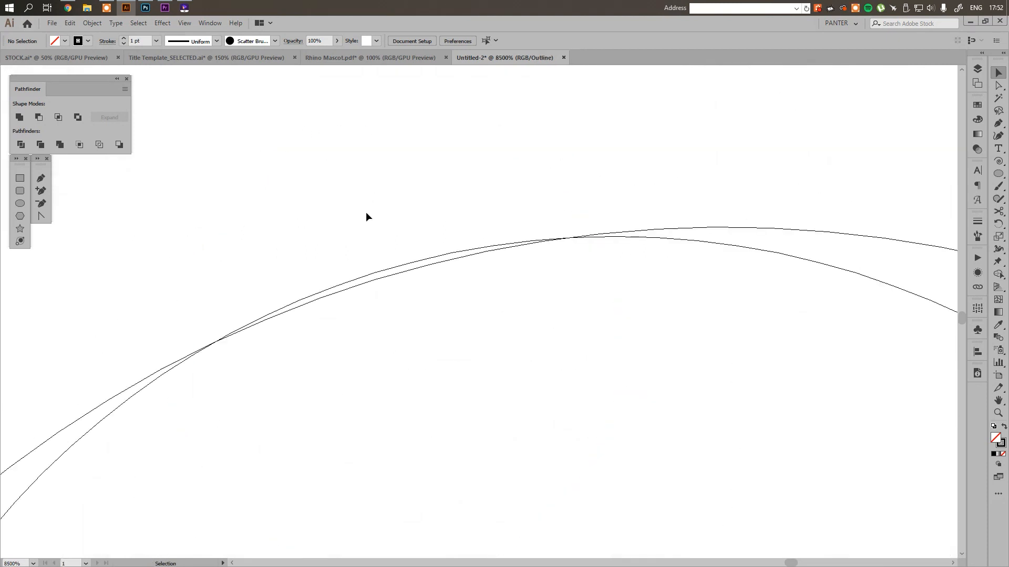
left_click_drag(362, 280, 361, 282)
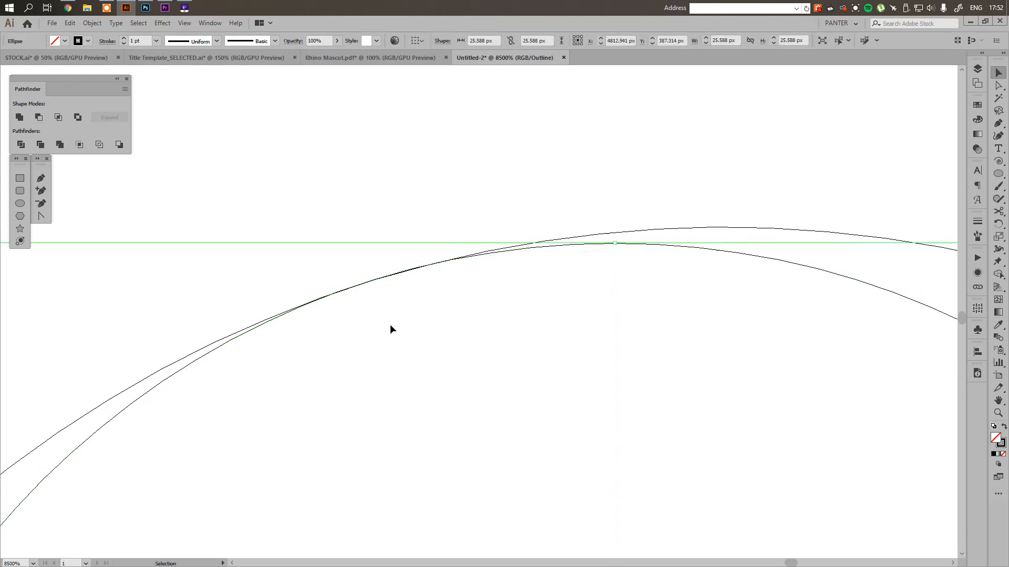
left_click(415, 325)
scroll(415, 326, "down", 9)
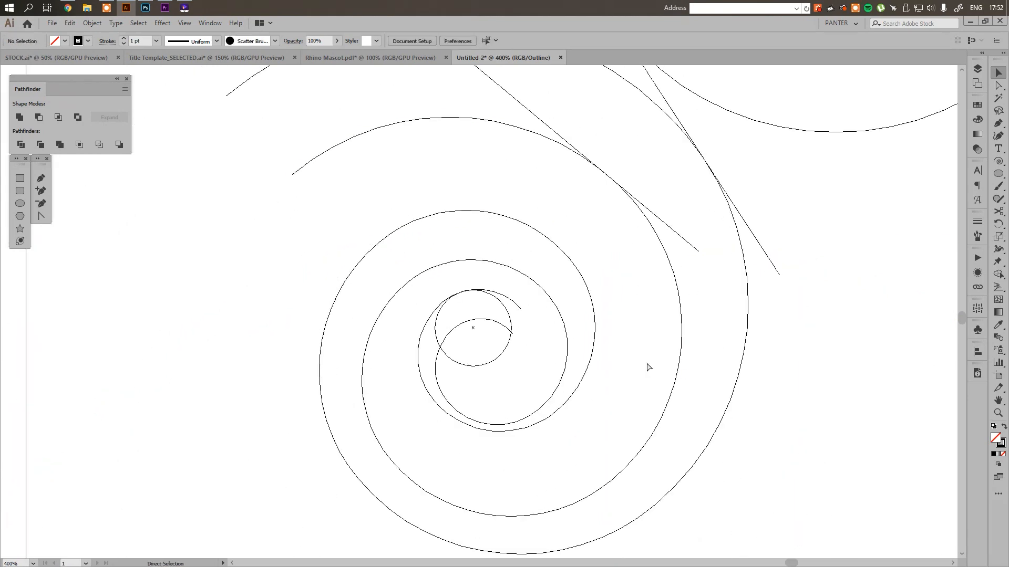
key("ctrl+y")
Examine the complete construction of circles, tangent lines and spirals in both outline and preview views
scroll(639, 358, "down", 3)
left_click_drag(791, 345, 650, 465)
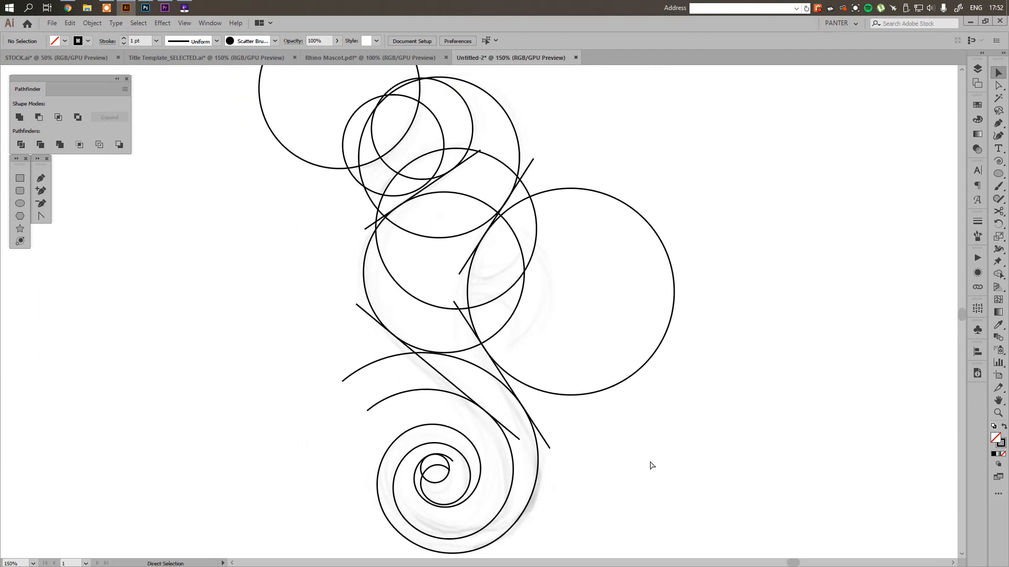
key("ctrl+y")
left_click_drag(569, 286, 551, 256)
left_click_drag(605, 278, 577, 293)
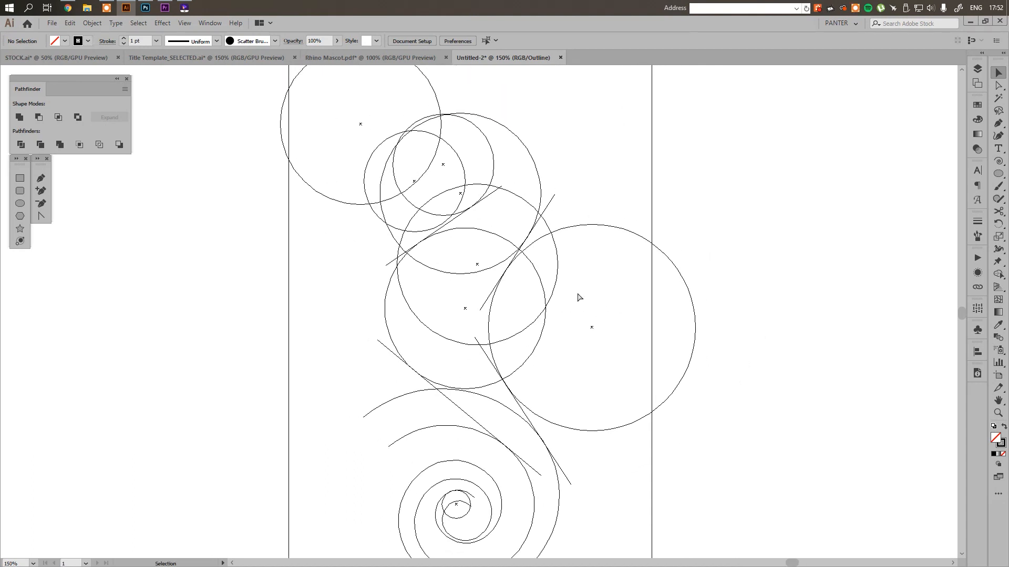
key("ctrl+y")
key("ctrl+y")
left_click_drag(609, 322, 516, 286)
scroll(555, 343, "down", 1)
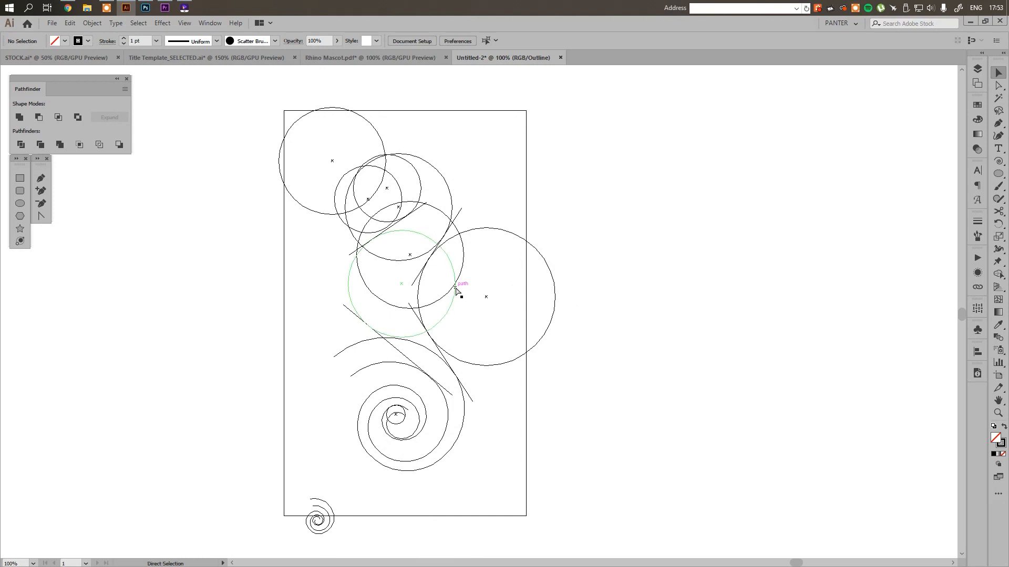
key("ctrl+y")
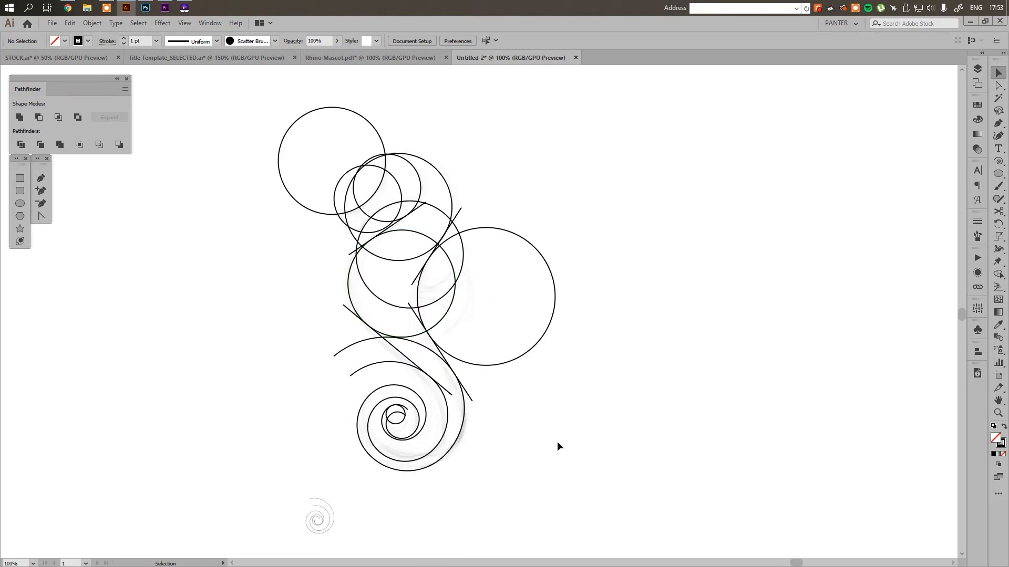
Duplicate the whole seahorse construction into the empty space beside the original
left_click_drag(588, 440, 270, 157)
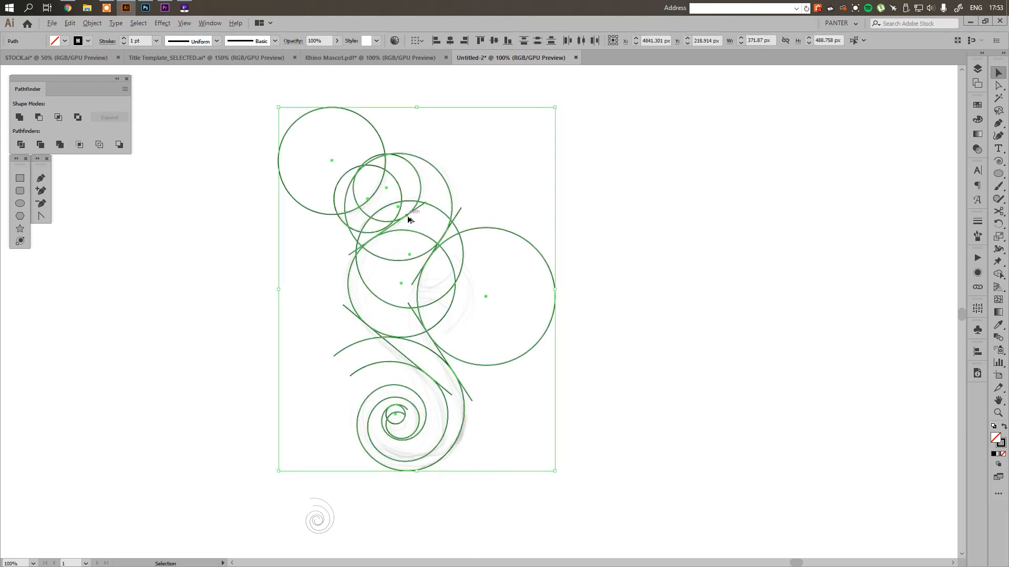
mouse_move(463, 256)
left_mouse_down()
mouse_move(800, 255)
mouse_move(455, 235)
mouse_move(531, 232)
left_mouse_up()
scroll(464, 135, "up", 3)
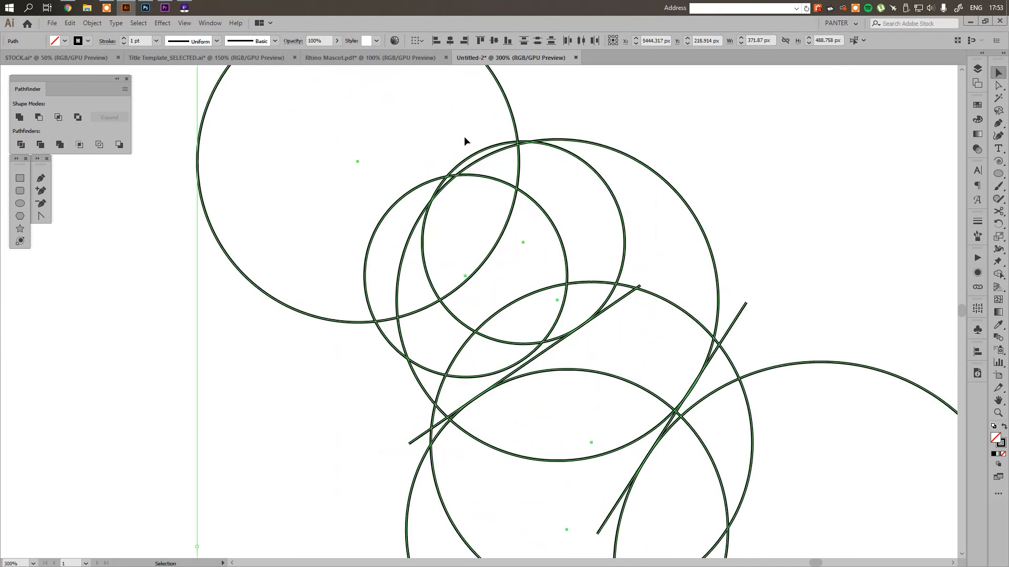
Merge the snout and head regions between the overlapping circles into one head shape with the Shape Builder
key("shift+m")
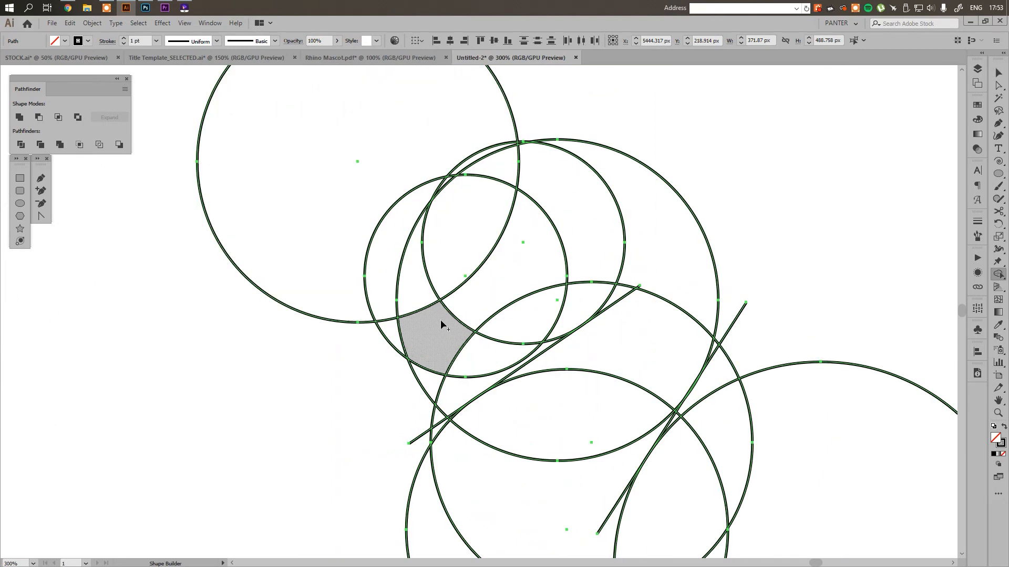
mouse_move(395, 332)
left_mouse_down()
mouse_move(427, 332)
mouse_move(463, 317)
left_mouse_up()
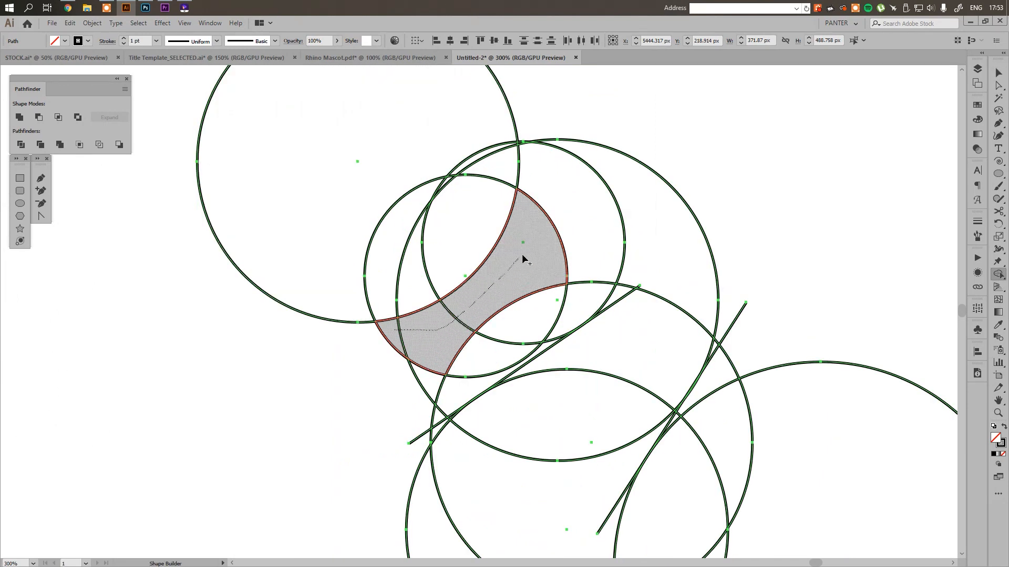
left_click_drag(522, 258, 563, 214)
scroll(666, 194, "down", 2)
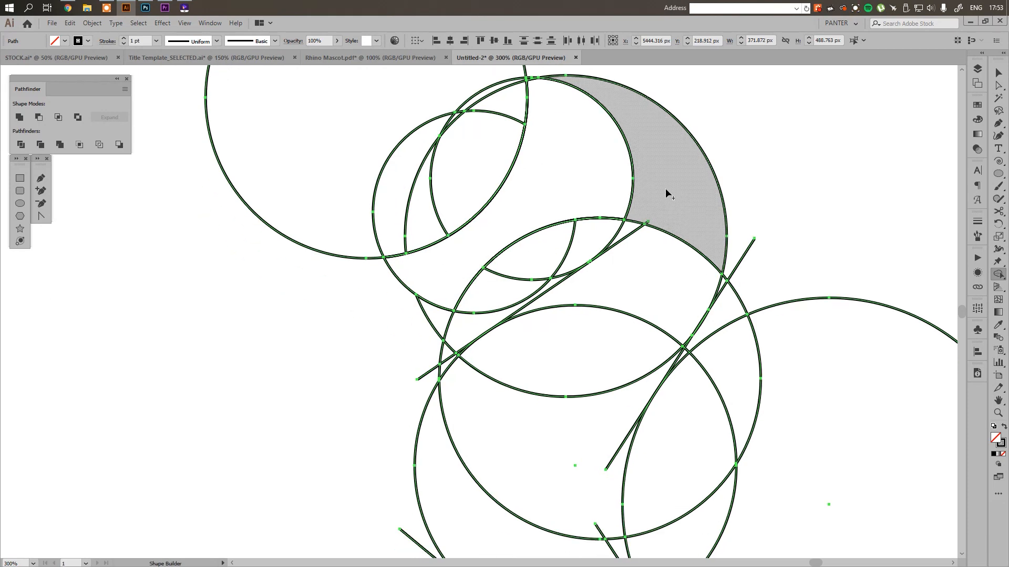
Merge the crest, neck and upper chest regions into one body shape, including the tiny sliver at the back's tangent line
left_click_drag(666, 194, 629, 254)
left_click_drag(607, 292, 527, 435)
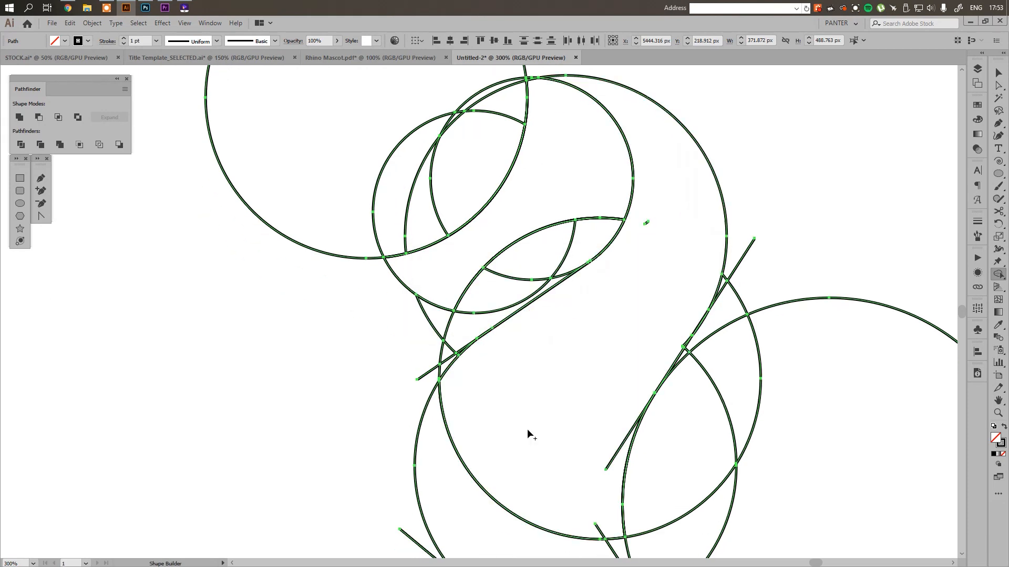
scroll(625, 304, "down", 2)
scroll(625, 305, "up", 3)
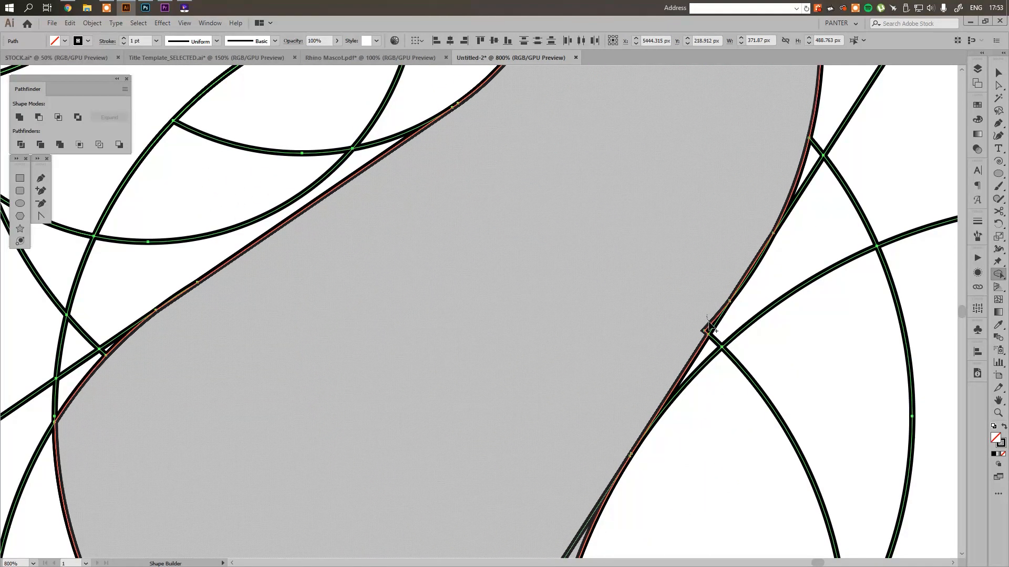
left_click_drag(709, 330, 710, 332)
scroll(662, 278, "down", 4)
left_click_drag(585, 364, 547, 241)
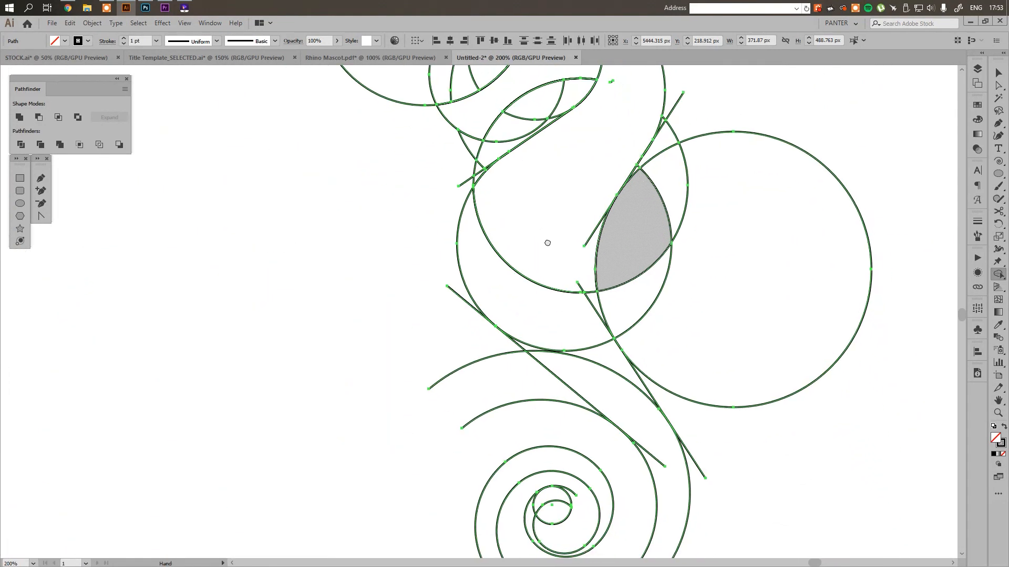
Merge the belly, lower body and tail regions into the body shape, including the tail-tip region inside the small circle
scroll(560, 276, "up", 1)
mouse_move(560, 275)
left_mouse_down()
mouse_move(603, 302)
mouse_move(597, 355)
mouse_move(624, 415)
left_mouse_up()
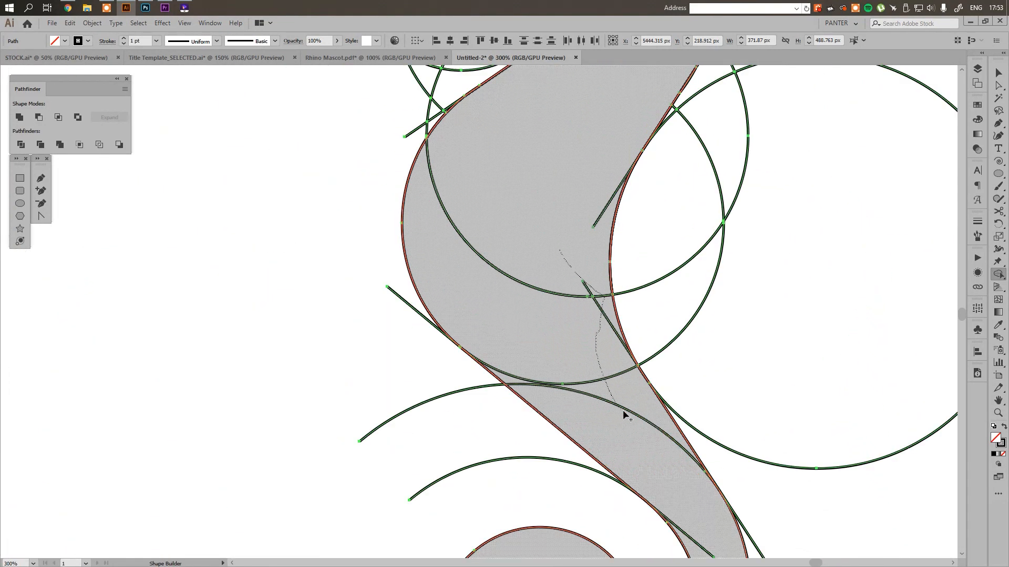
left_click_drag(669, 445, 594, 209)
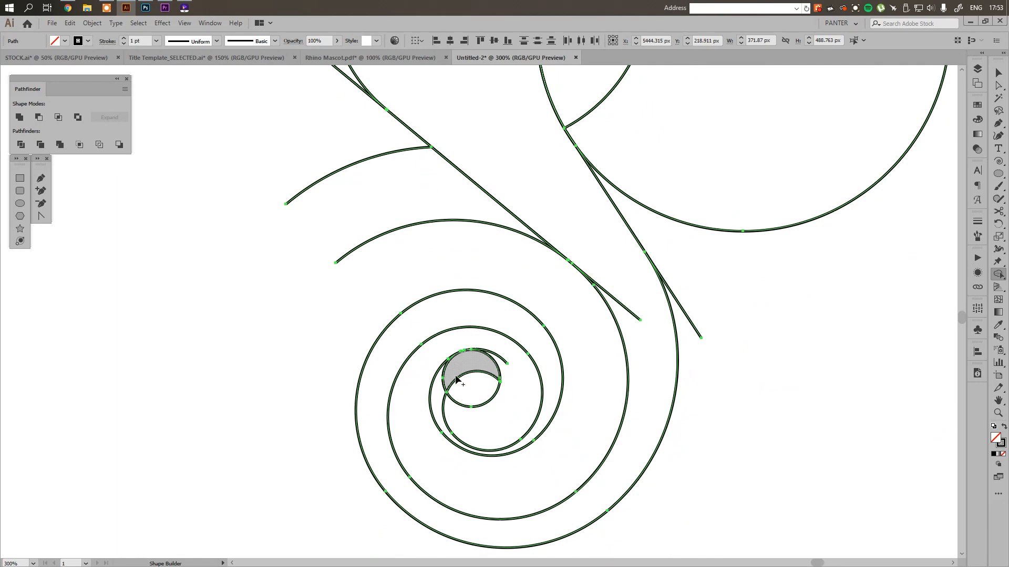
left_click_drag(445, 378, 441, 395)
key("v")
left_click(427, 250)
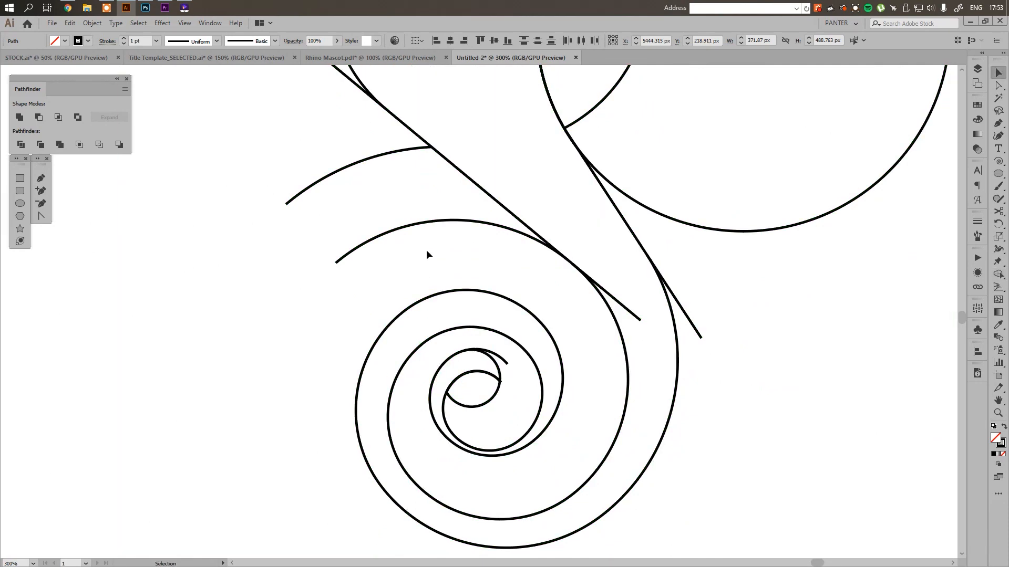
Select the merged head and body shapes and place a clean copy of them beside the construction lines
scroll(427, 251, "down", 3)
left_click_drag(616, 271, 637, 410)
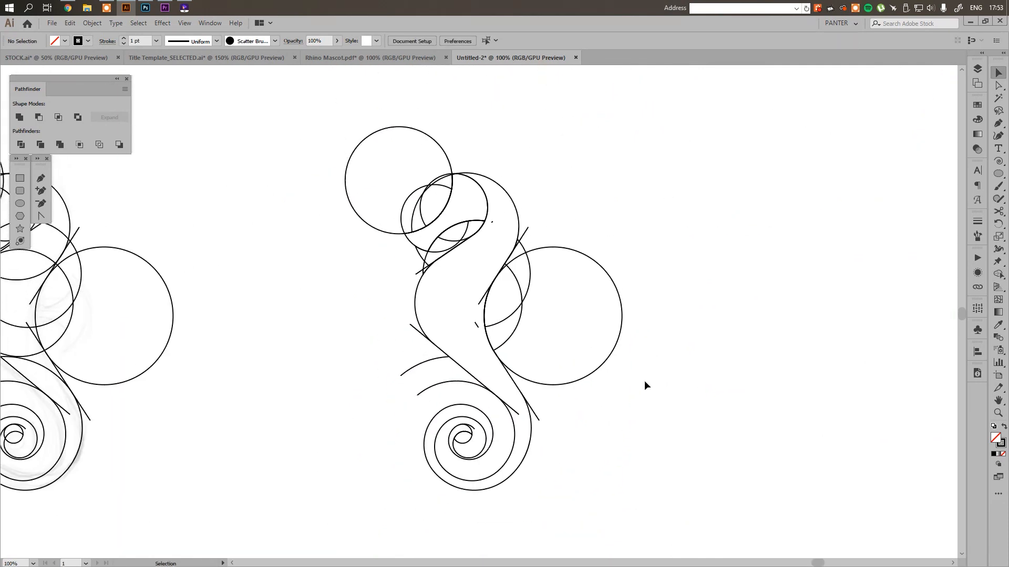
left_click_drag(655, 346, 631, 316)
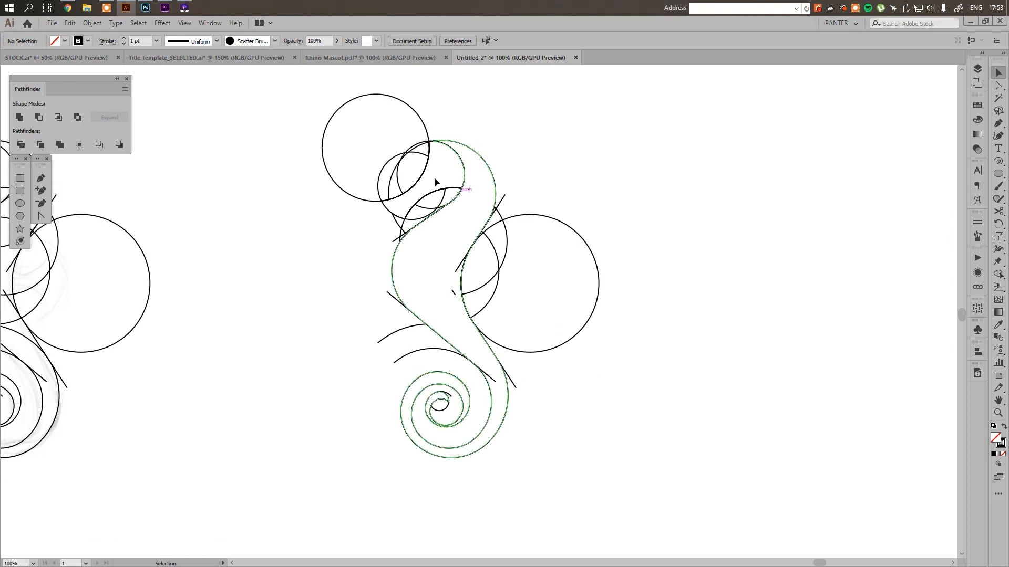
right_click(393, 259)
left_click(430, 253)
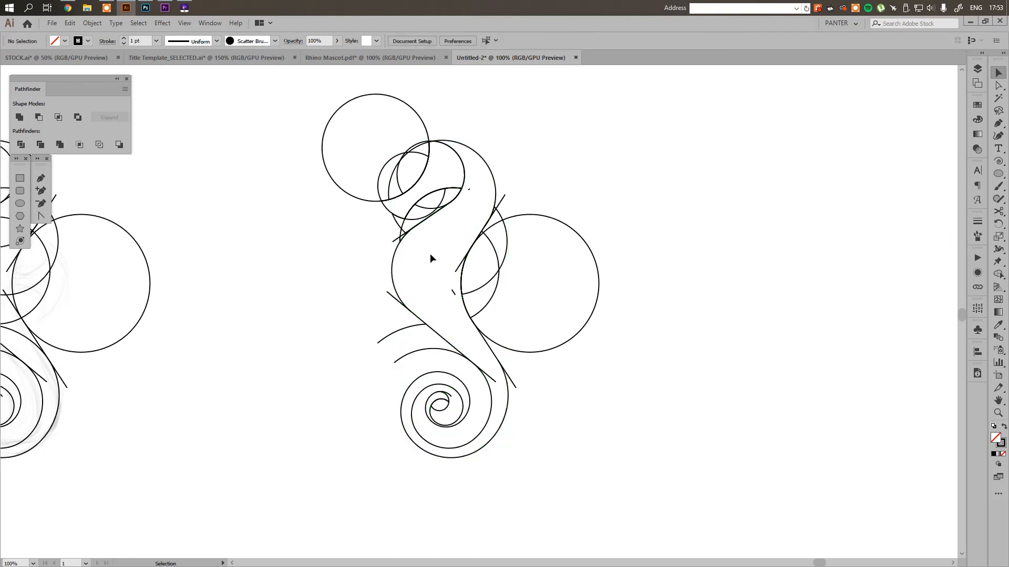
left_click(394, 260)
mouse_move(432, 199)
left_mouse_down()
mouse_move(453, 192)
mouse_move(436, 210)
left_mouse_up()
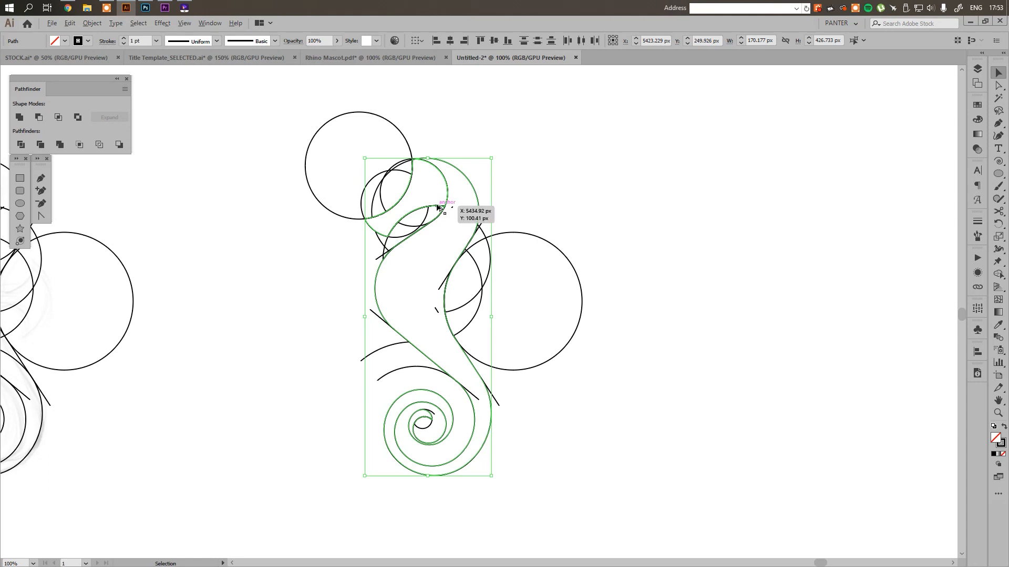
scroll(439, 208, "up", 1)
scroll(437, 208, "down", 1)
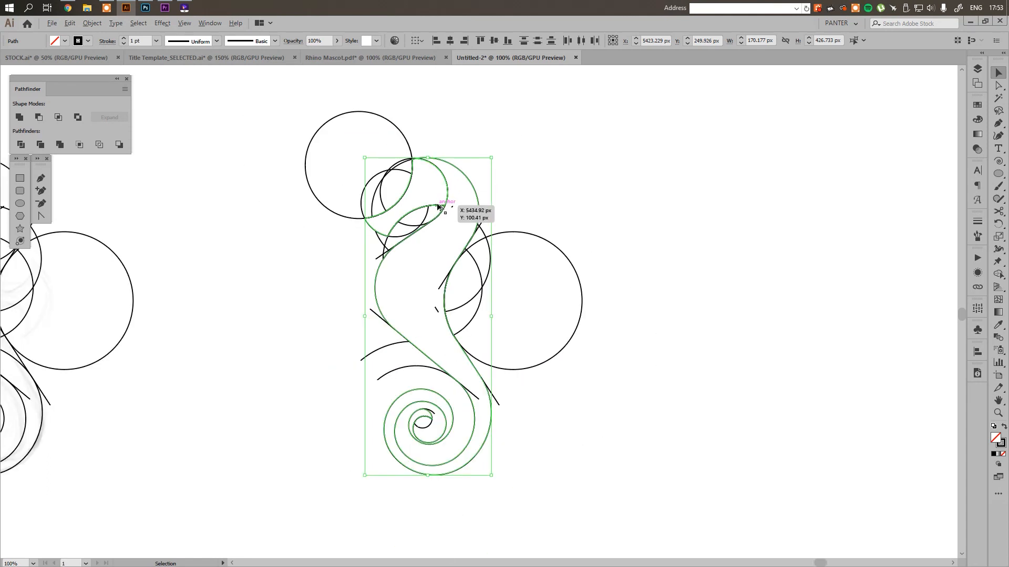
left_click_drag(439, 208, 761, 235)
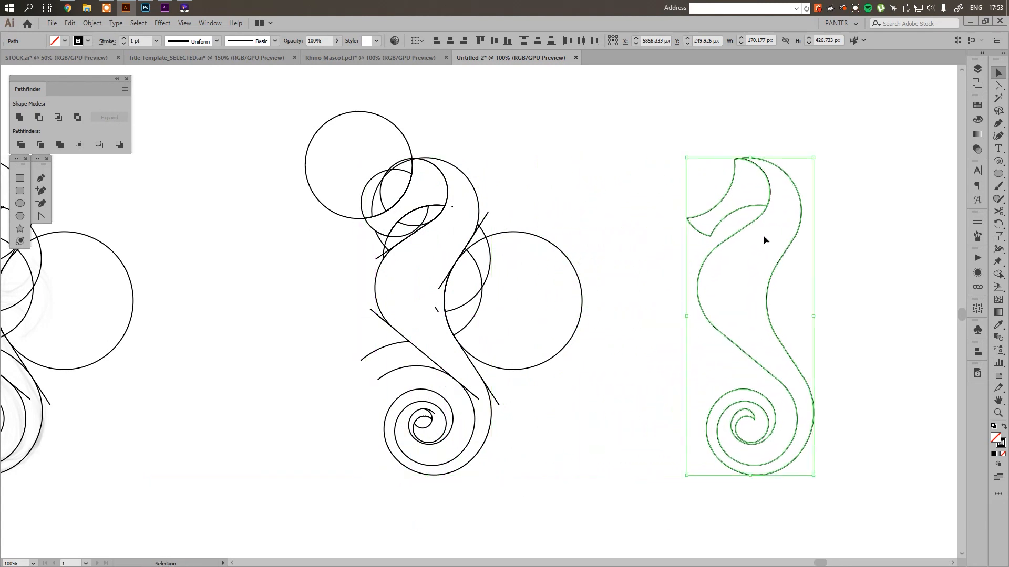
left_click(856, 288)
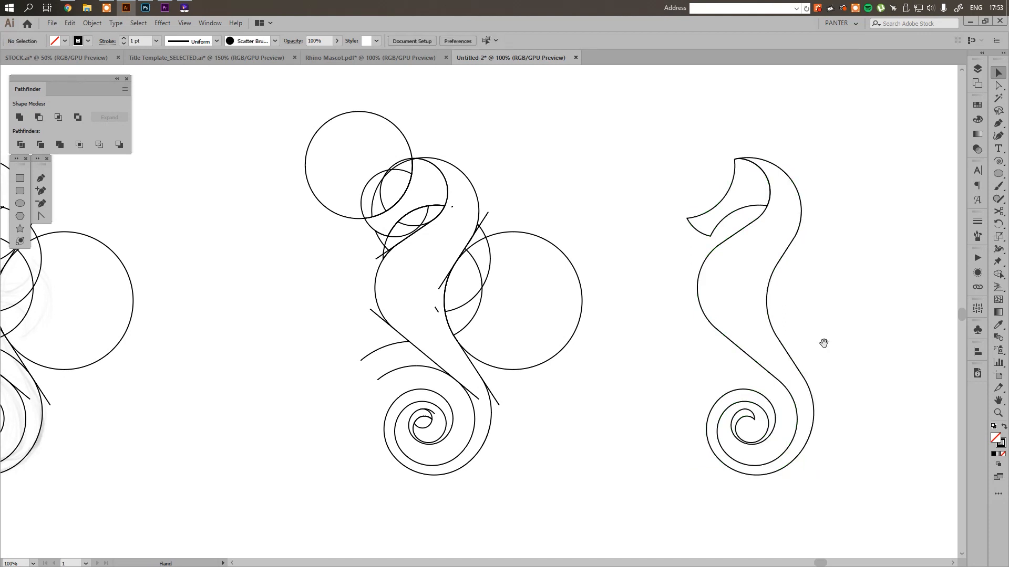
Reposition the outlined seahorse farther from the construction lines and duplicate it into the empty space beside it
left_click_drag(824, 343, 556, 333)
left_click_drag(651, 466, 632, 215)
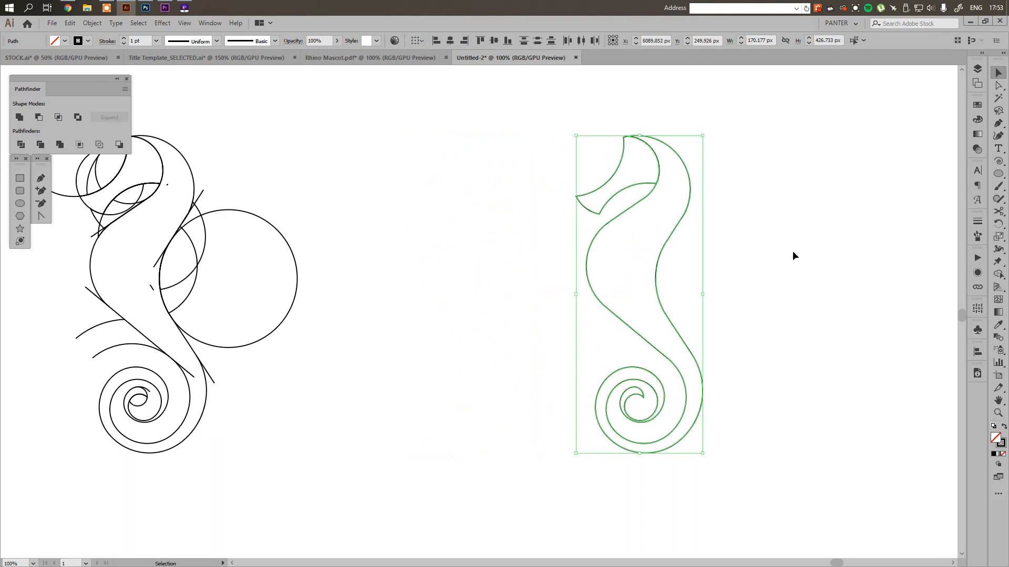
left_click(793, 253)
left_click_drag(793, 252, 678, 264)
left_click_drag(663, 442, 469, 139)
left_click_drag(523, 194, 402, 193)
left_click_drag(444, 234, 505, 256)
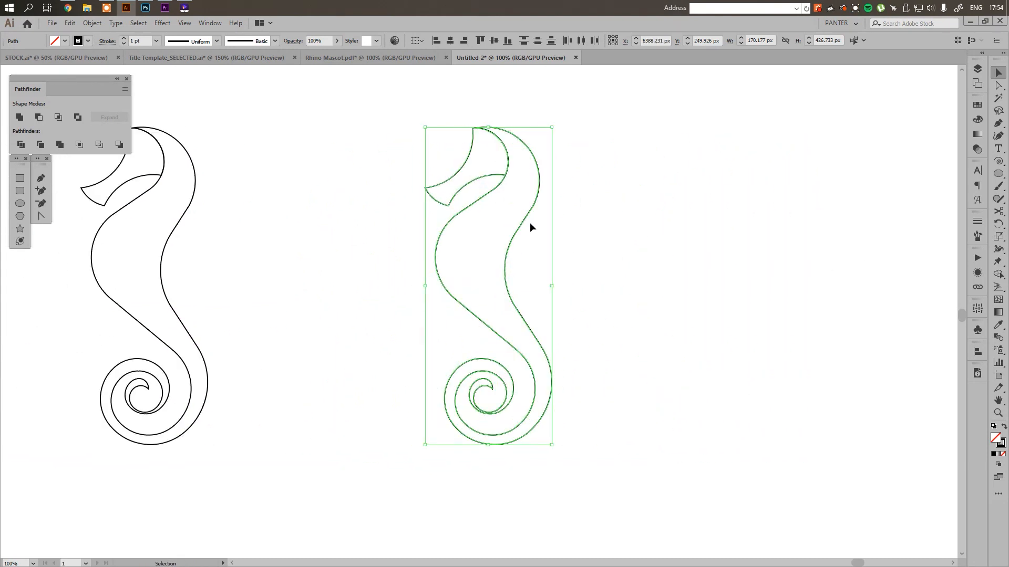
Swap fill and stroke on the duplicated seahorse so it has a solid black fill and no stroke
key("shift+x")
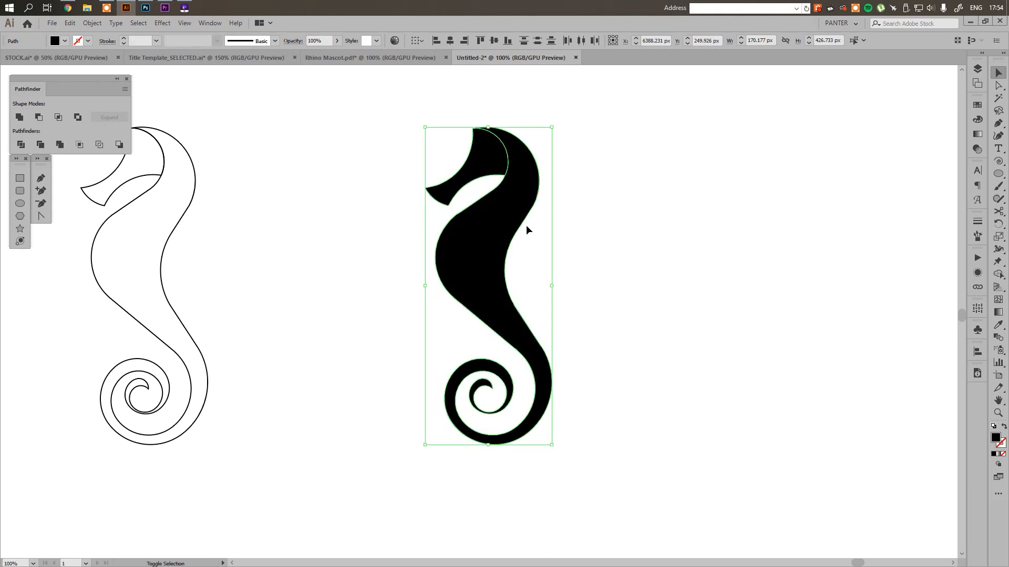
left_click(667, 269)
mouse_move(599, 214)
left_mouse_down()
mouse_move(624, 241)
mouse_move(617, 232)
mouse_move(570, 239)
left_mouse_up()
scroll(616, 232, "down", 2)
scroll(537, 251, "up", 2)
left_click_drag(581, 284, 508, 277)
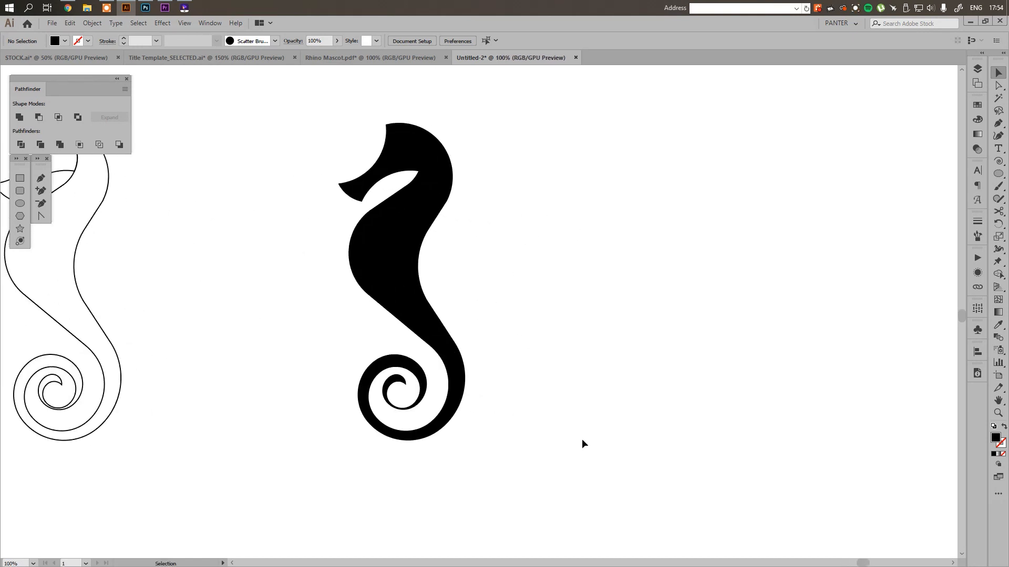
Duplicate the black-filled seahorse horizontally into the empty space beside it
left_click_drag(583, 446, 345, 163)
left_click_drag(404, 242, 743, 243)
scroll(840, 184, "up", 1)
left_click_drag(860, 178, 776, 209)
left_click(774, 209)
scroll(632, 151, "up", 3)
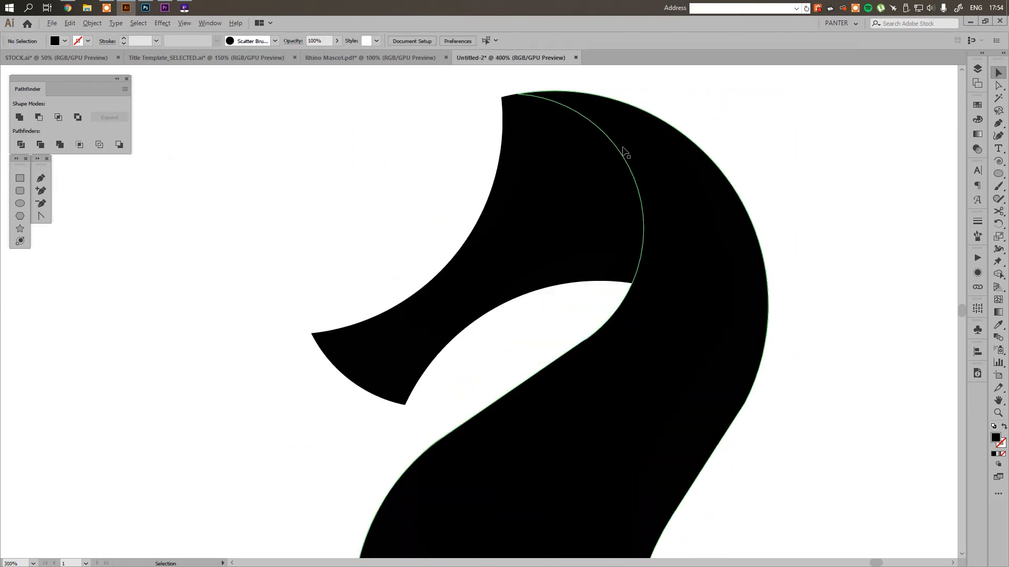
Duplicate the head shape of the newest black seahorse about 15 px to the left and 10 px down
left_click(575, 170)
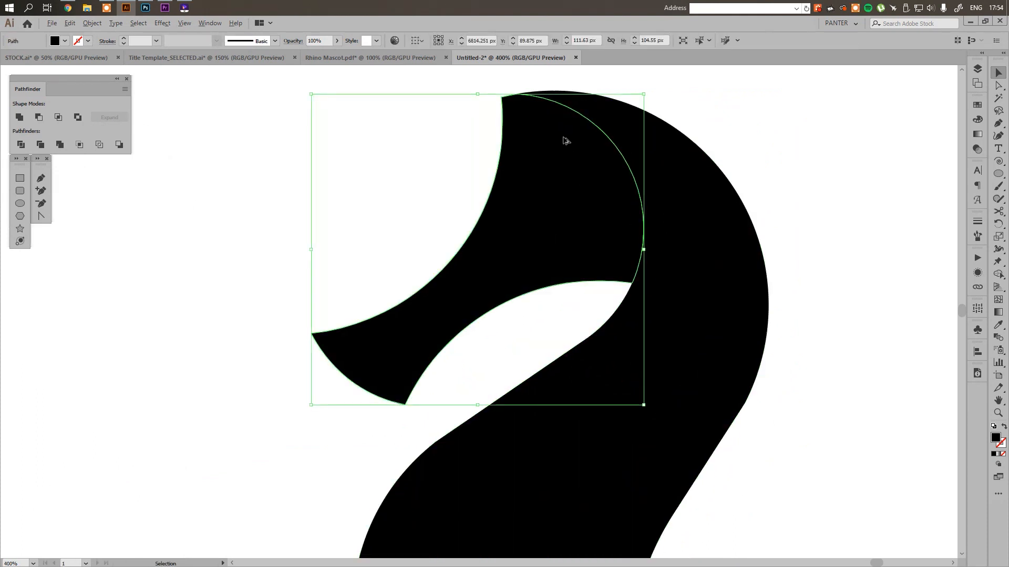
scroll(565, 140, "up", 1)
left_click_drag(649, 239, 622, 238)
Try to enlarge the duplicated head shape proportionally to about 121 × 113.3 px and move it up against the crown
left_click_drag(622, 159, 644, 139)
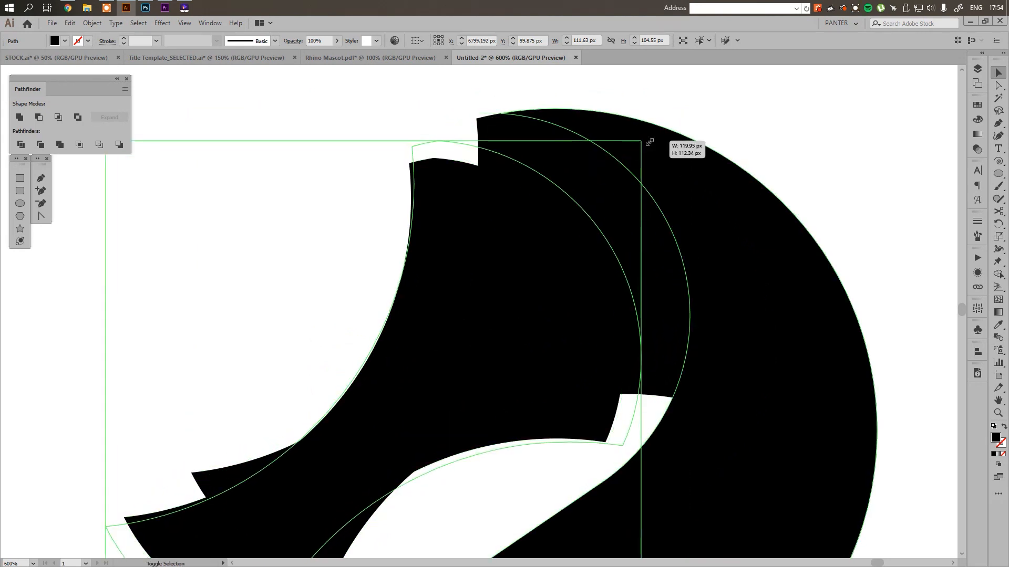
left_click_drag(465, 152, 479, 134)
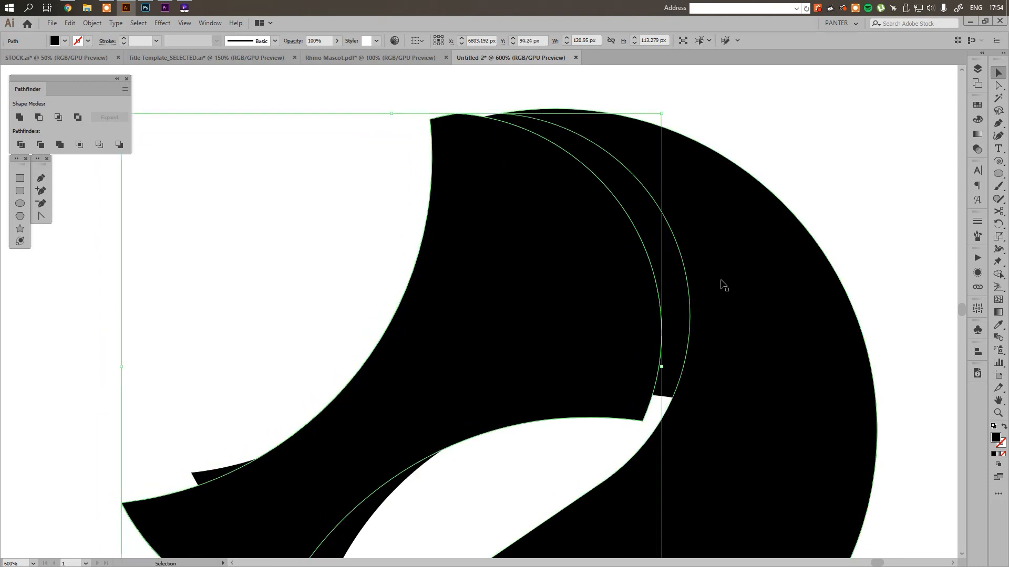
key("ctrl+z")
key("ctrl+z")
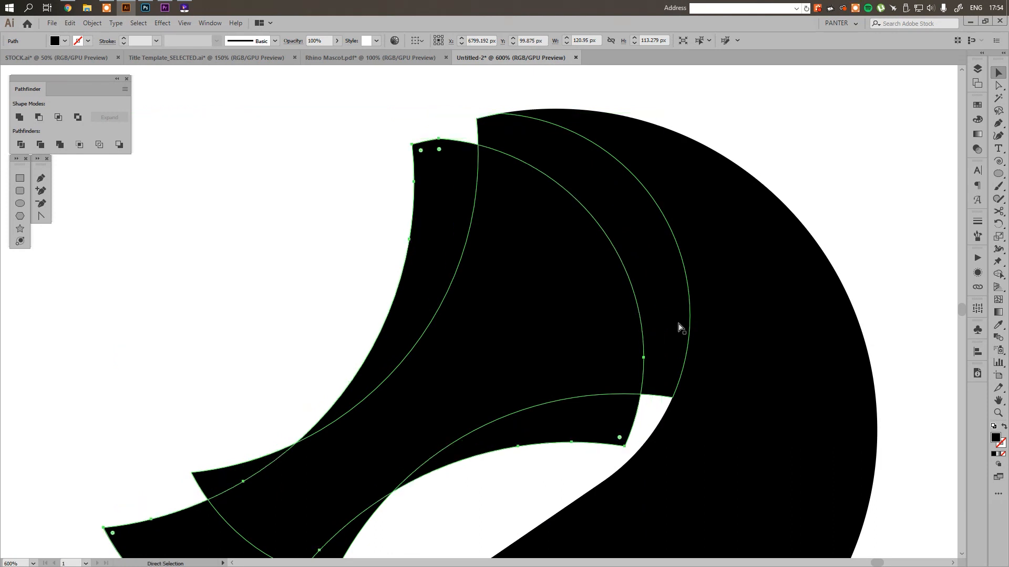
Rotate the duplicated head shape at its original size clockwise by about 15° and move it up against the crown
left_click_drag(427, 177, 462, 141)
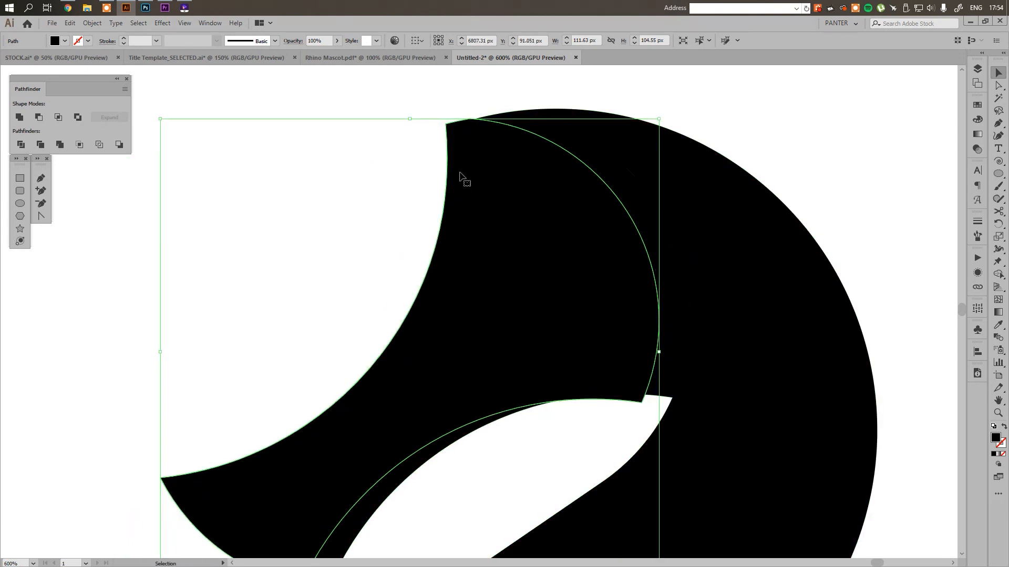
left_click_drag(463, 176, 475, 170)
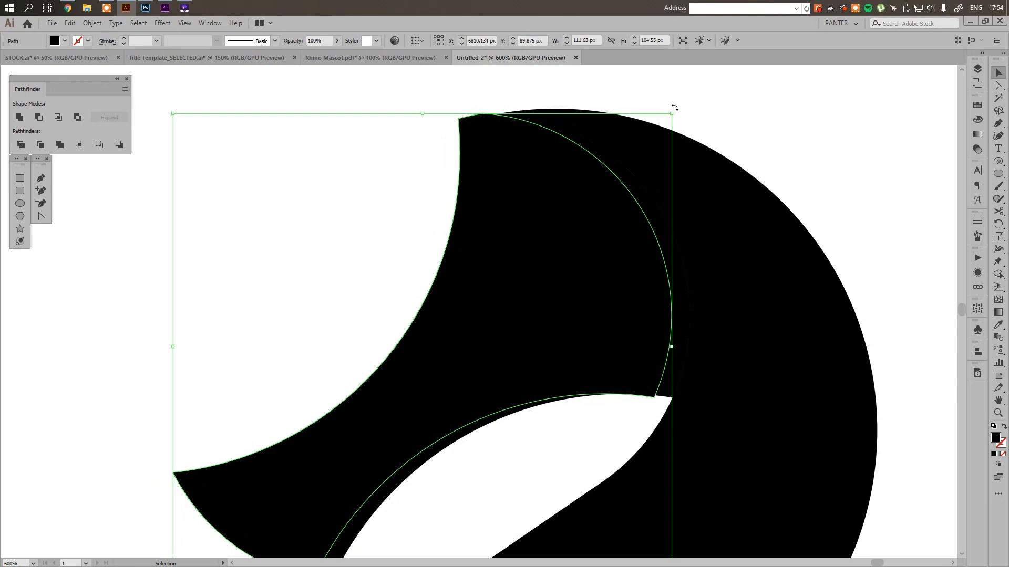
left_click_drag(674, 107, 731, 190)
left_click_drag(575, 303, 577, 262)
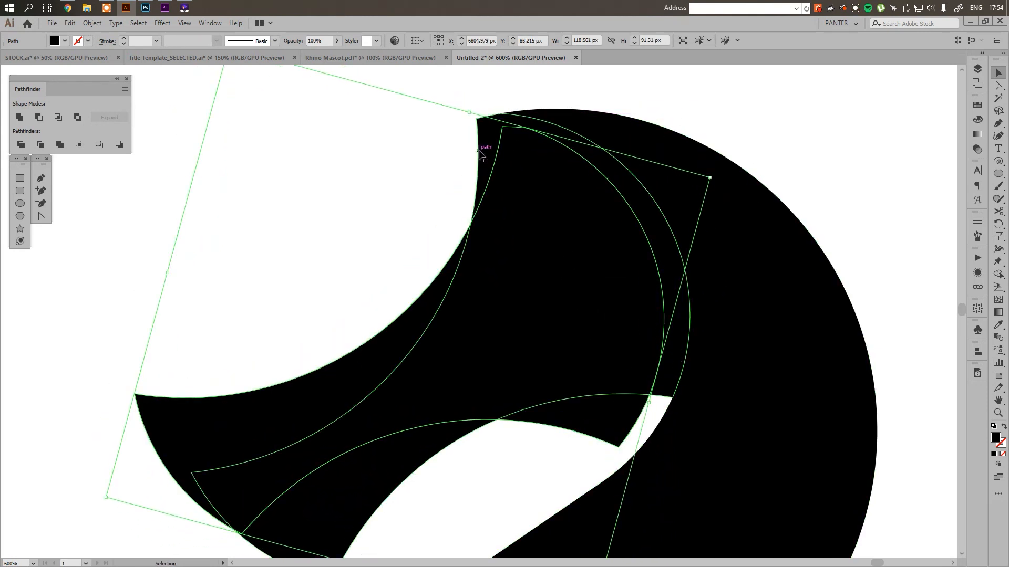
left_click_drag(539, 167, 539, 154)
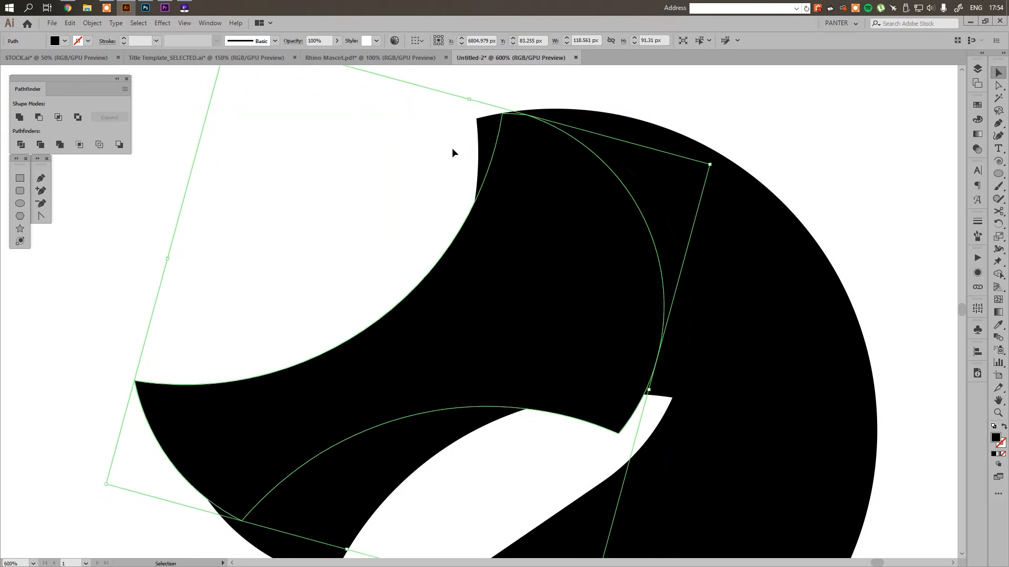
In outline view, rotate the duplicated head shape about 8° further clockwise and shift it up to the crown's curve
key("ctrl+y")
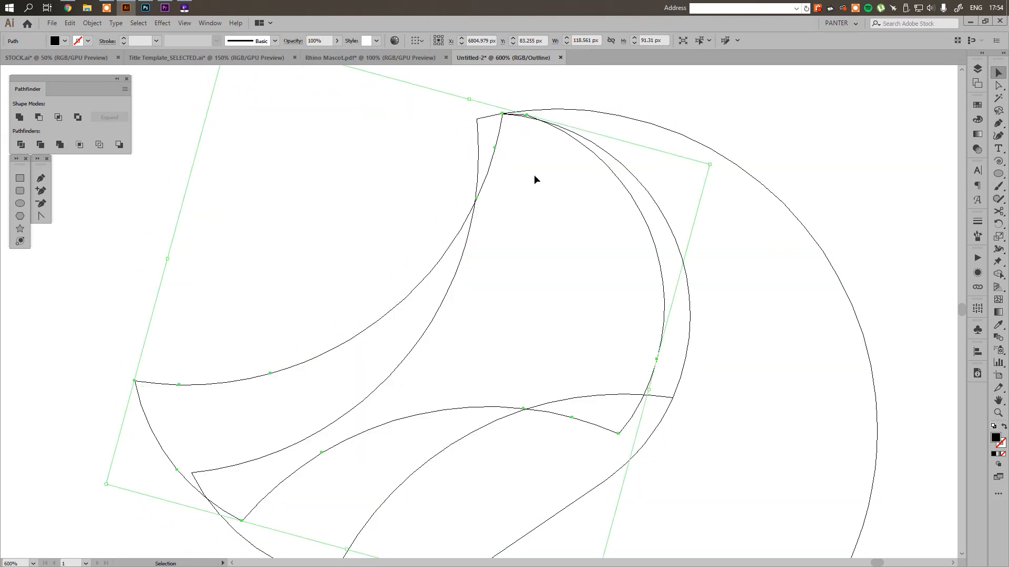
left_click_drag(636, 202, 638, 200)
left_click(580, 221)
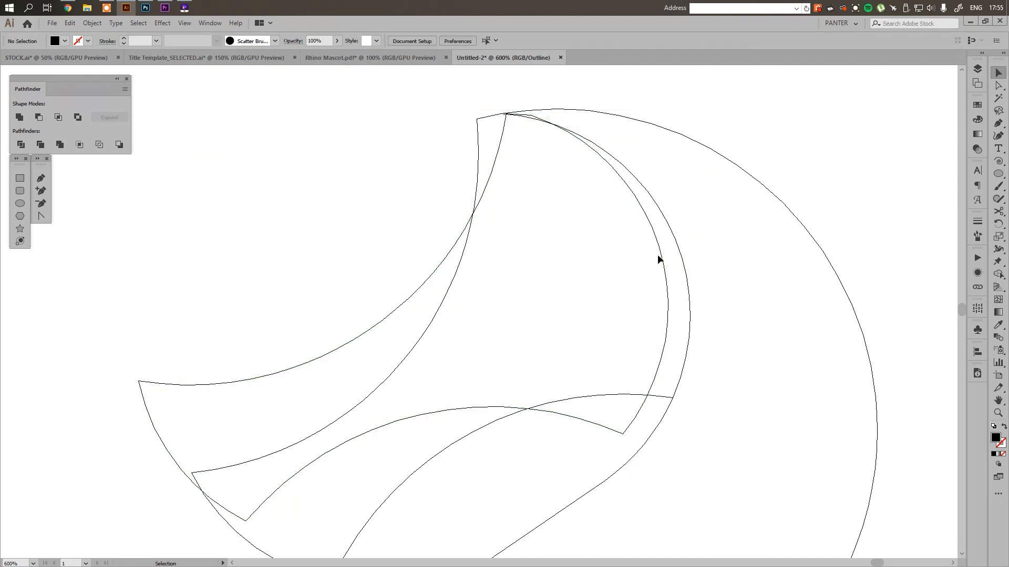
left_click(667, 275)
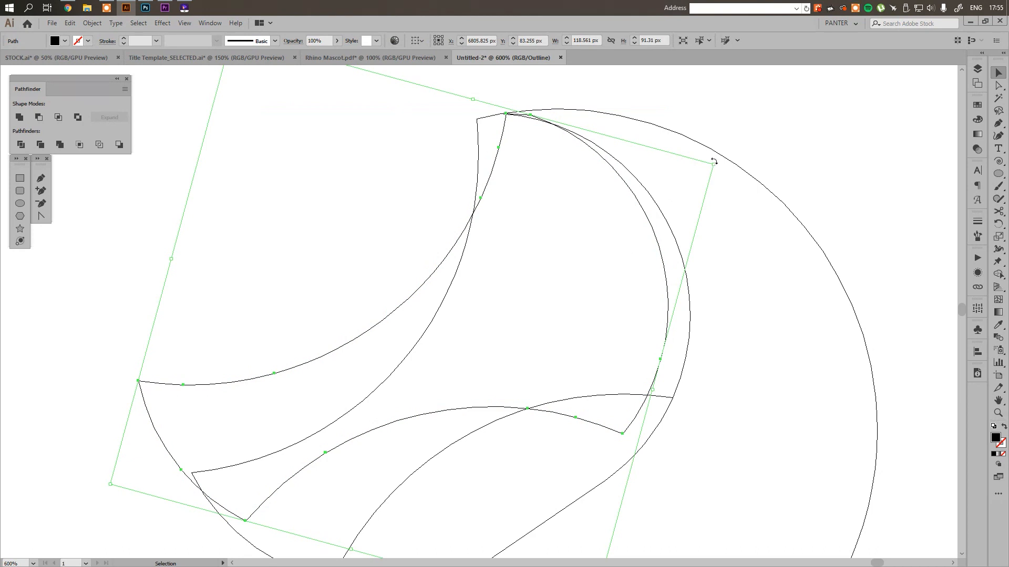
left_click_drag(714, 161, 734, 210)
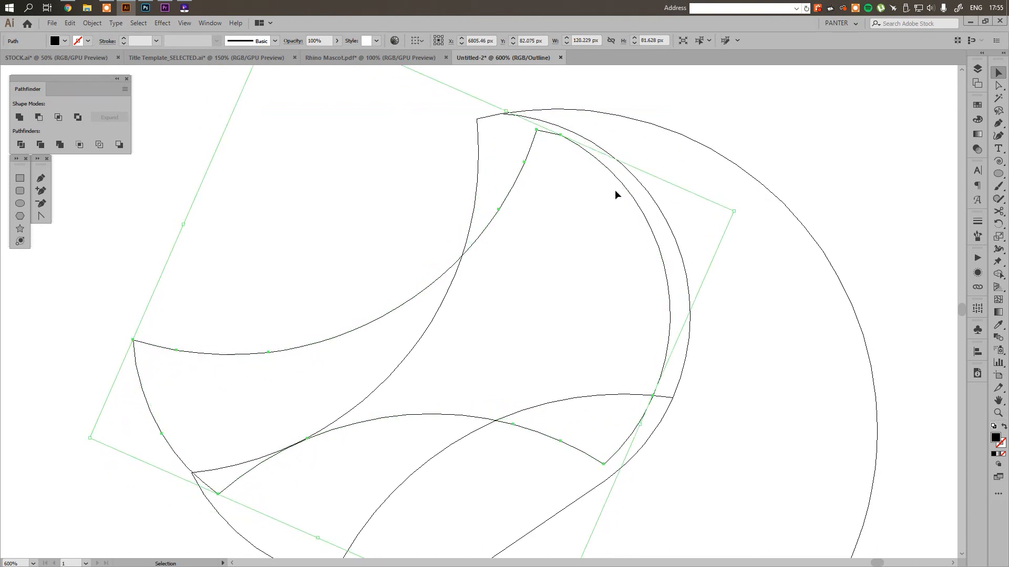
mouse_move(622, 183)
left_mouse_down()
mouse_move(615, 164)
mouse_move(623, 170)
left_mouse_up()
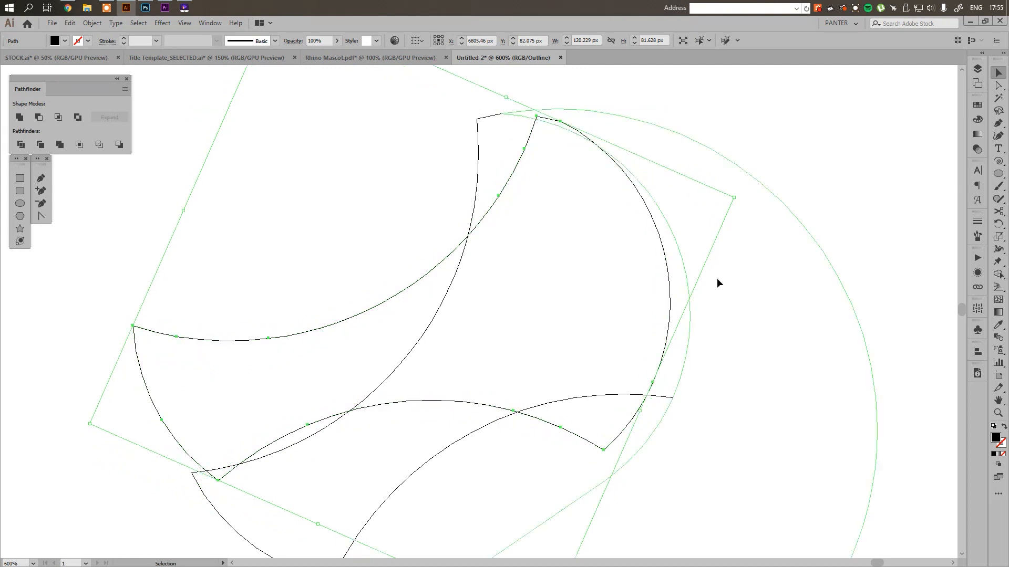
Remove the crescent beside the rotated copy from the original head with Shape Builder, and delete the copy
key("ctrl+y")
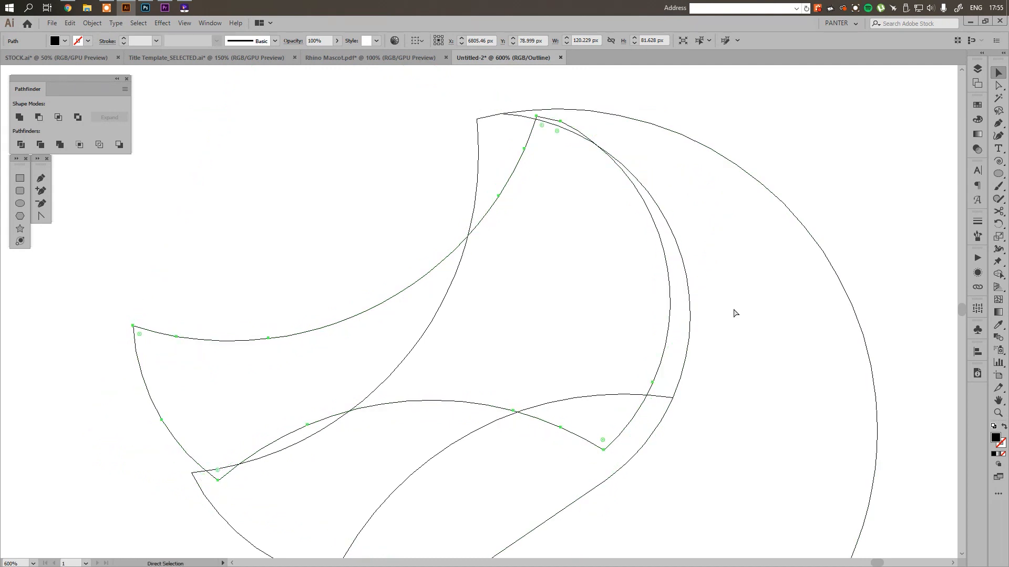
key("ctrl+a")
key("shift+m")
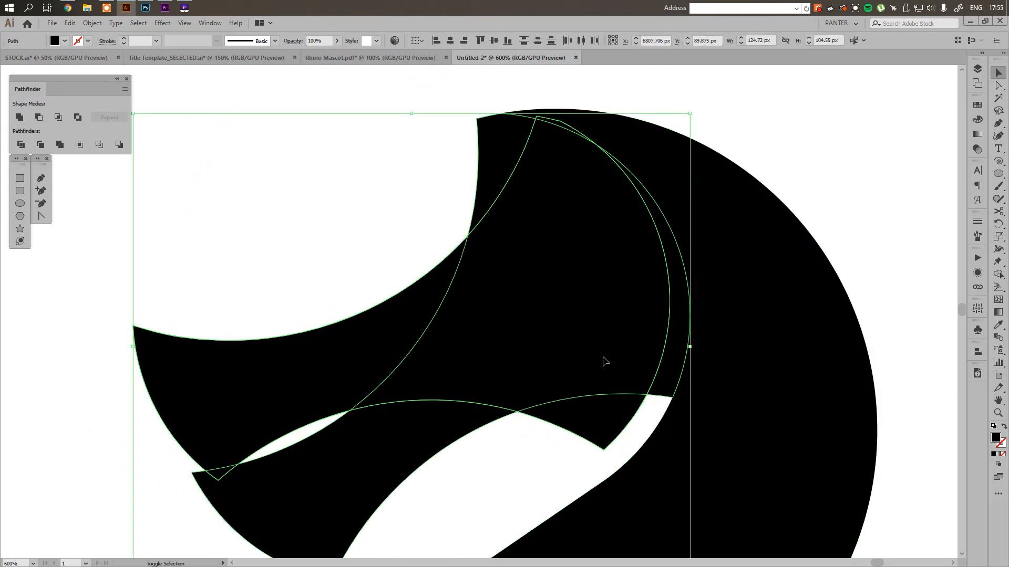
left_click(675, 332, "alt")
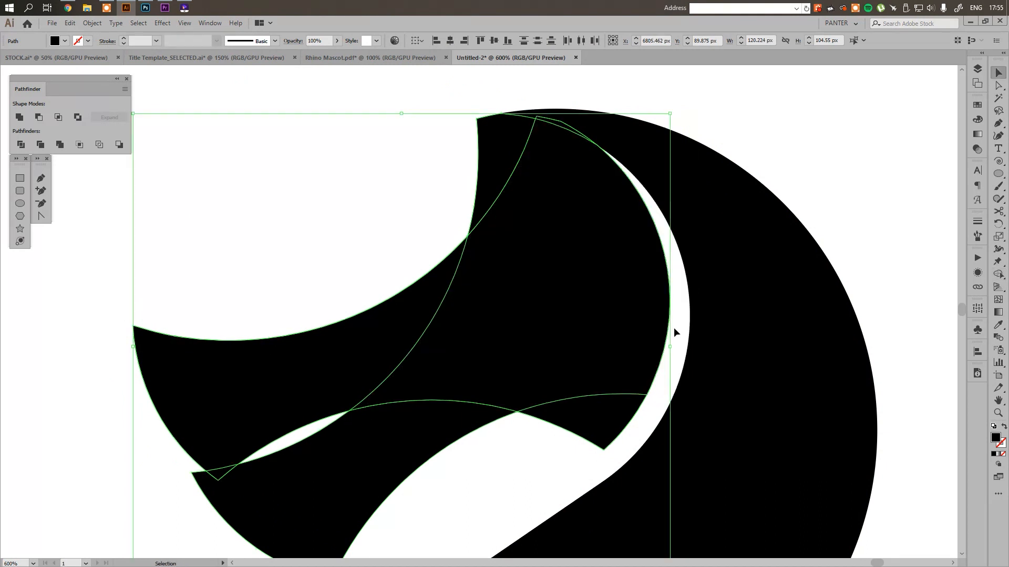
key("v")
left_click(264, 376)
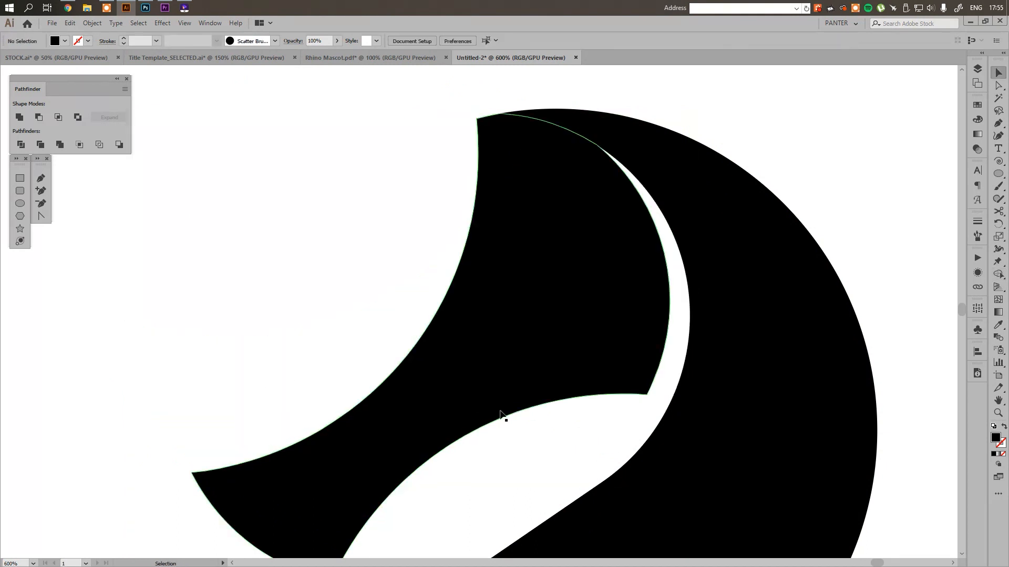
Examine the white crescent between head and neck at full-figure scale and up close
scroll(505, 413, "down", 3)
left_click_drag(671, 400, 652, 296)
scroll(653, 297, "down", 3)
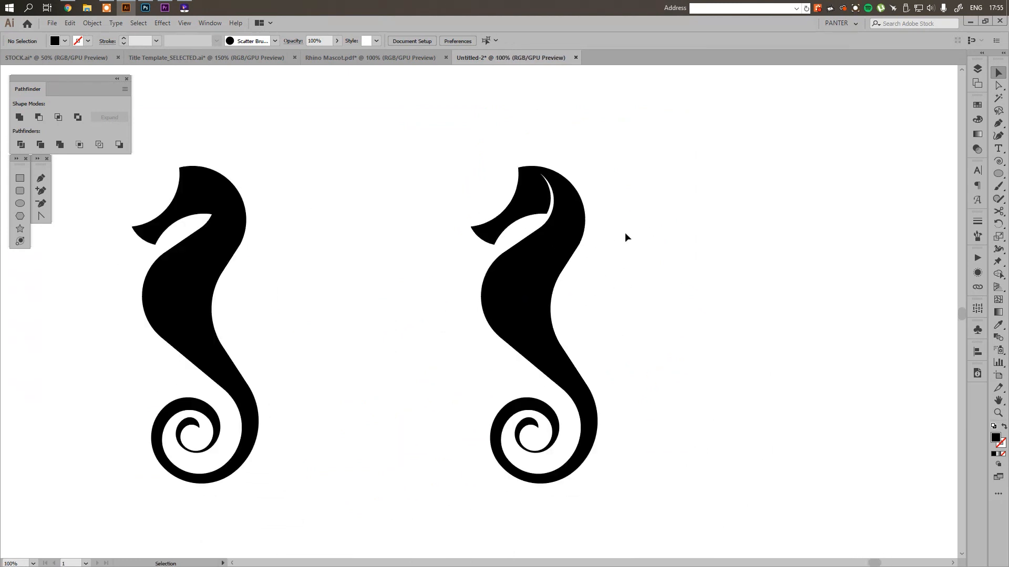
mouse_move(631, 244)
left_mouse_down()
mouse_move(635, 219)
mouse_move(641, 237)
mouse_move(630, 239)
left_mouse_up()
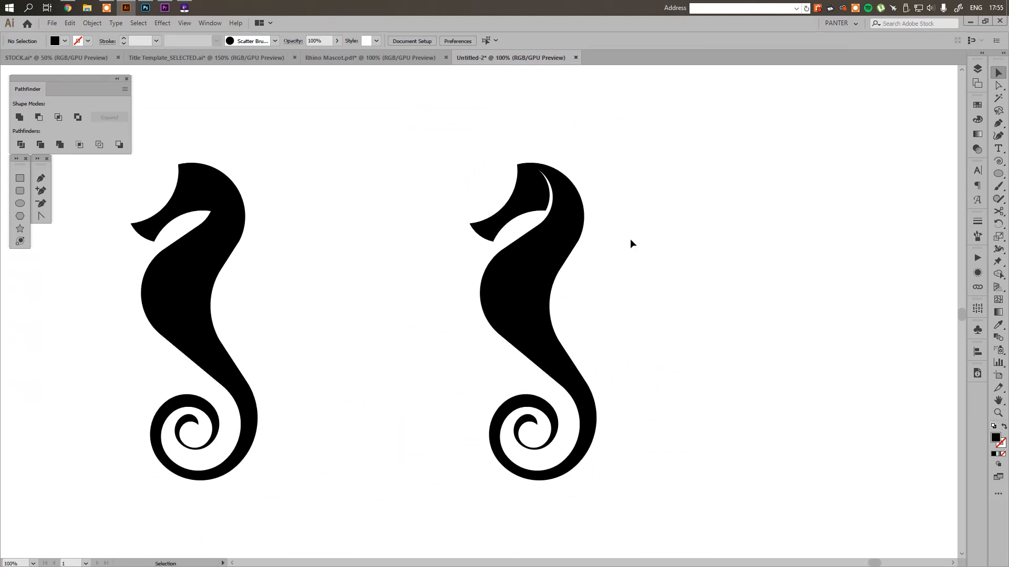
scroll(549, 179, "up", 3)
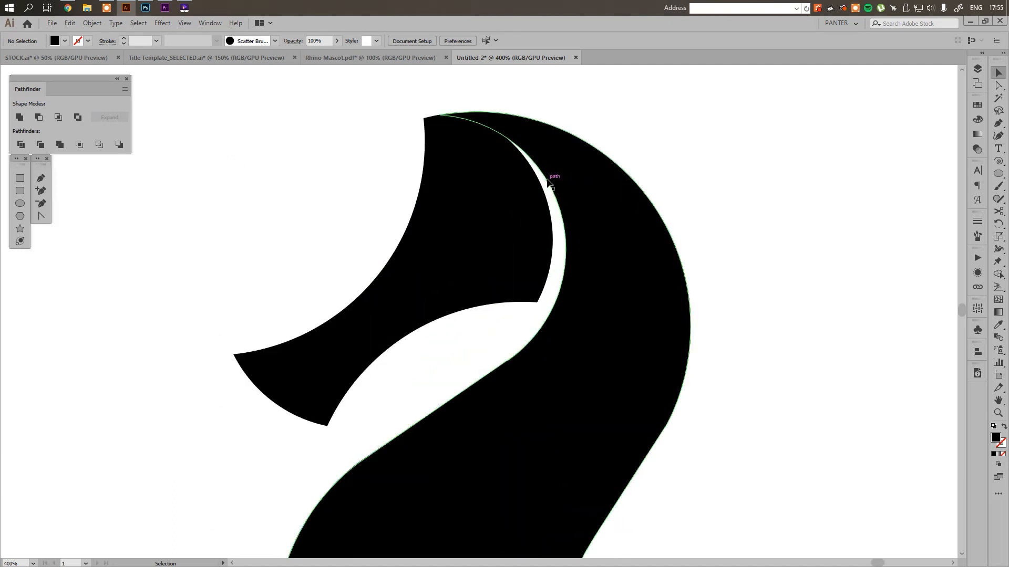
scroll(522, 296, "up", 2)
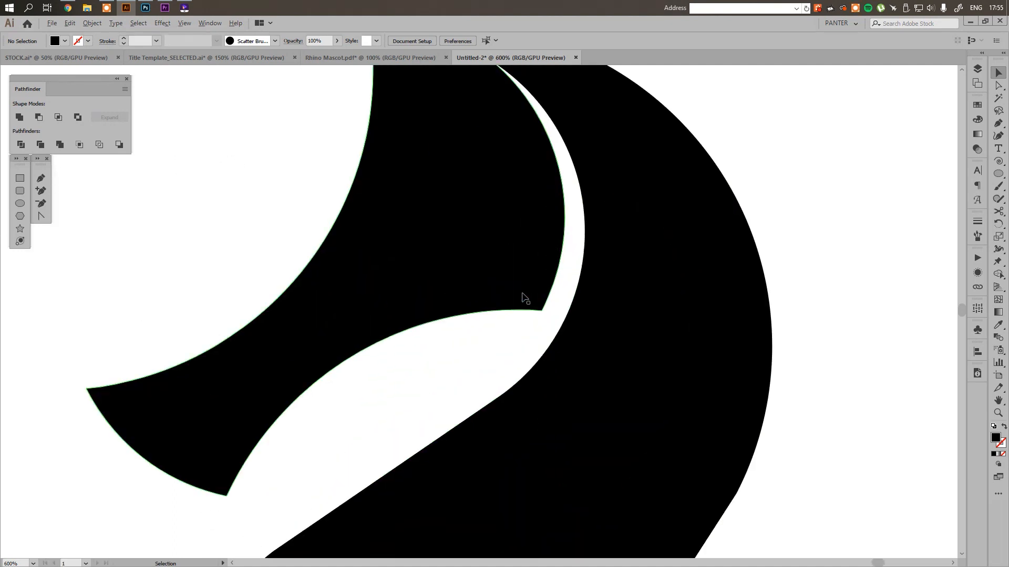
scroll(522, 295, "down", 2)
scroll(536, 289, "left", 1)
Try to draw a curved Pen path from the crown down to the jaw
key("p")
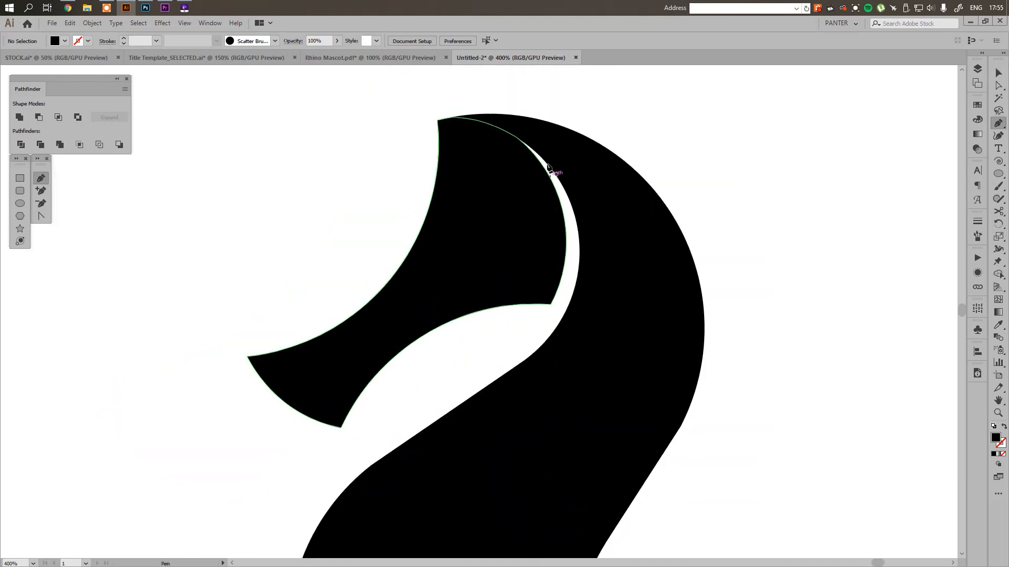
left_click(511, 134)
left_click_drag(511, 318, 436, 397)
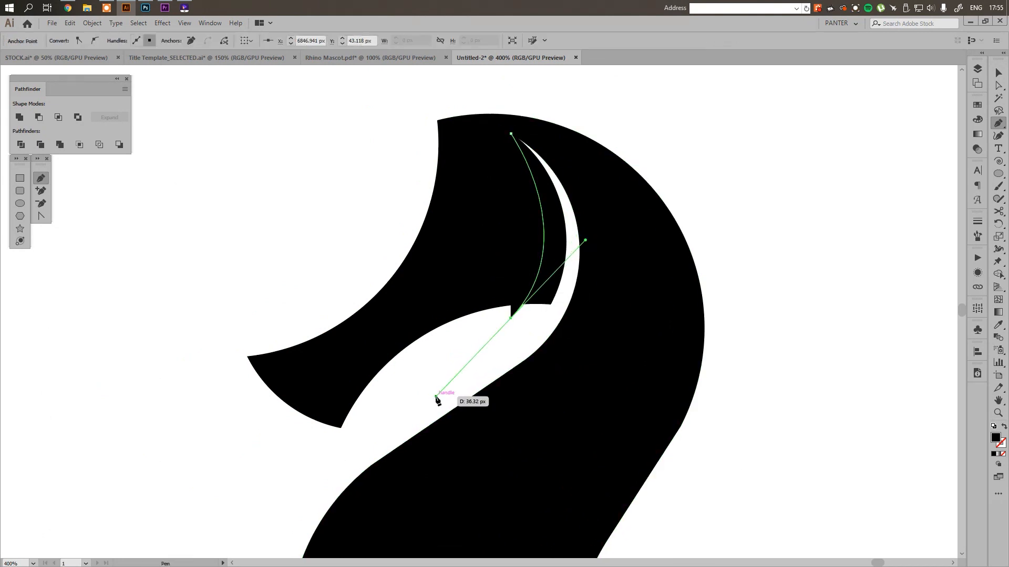
key("ctrl+z")
key("ctrl+z")
key("v")
Undo the deletion of the rotated head copy and the crescent cut
scroll(437, 393, "down", 4)
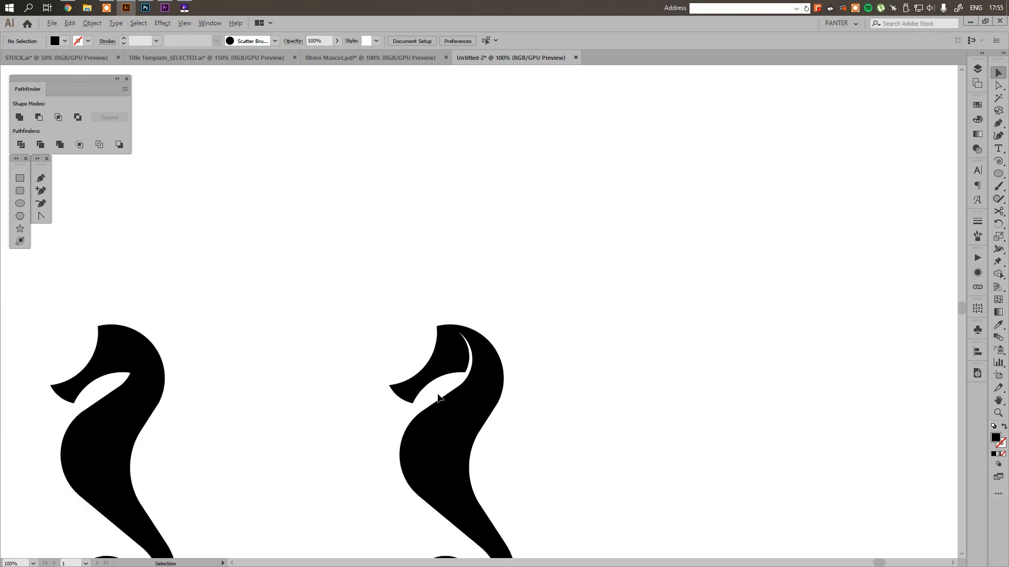
scroll(531, 408, "down", 3)
left_click_drag(604, 437, 505, 344)
scroll(758, 364, "down", 1)
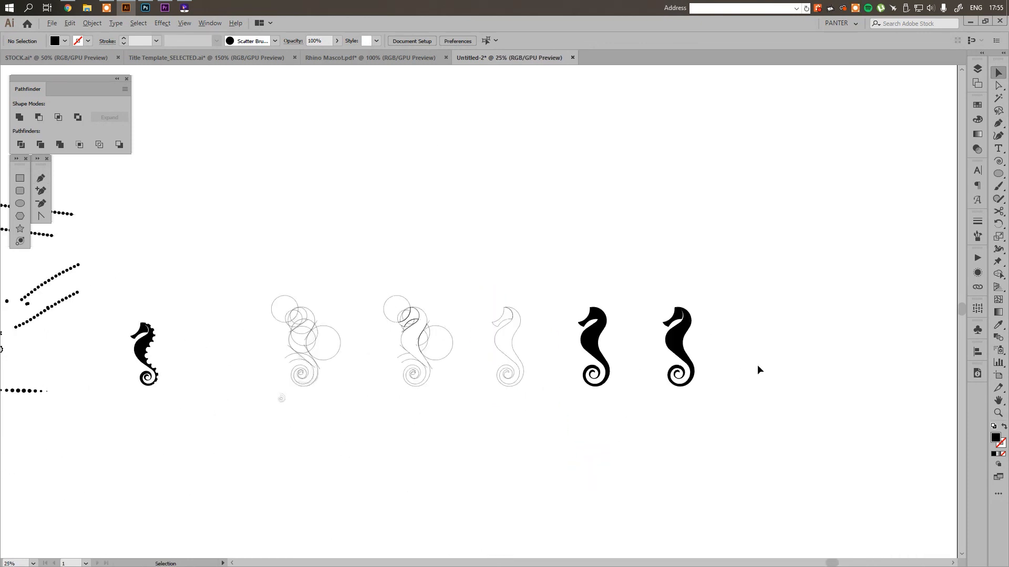
scroll(638, 291, "up", 7)
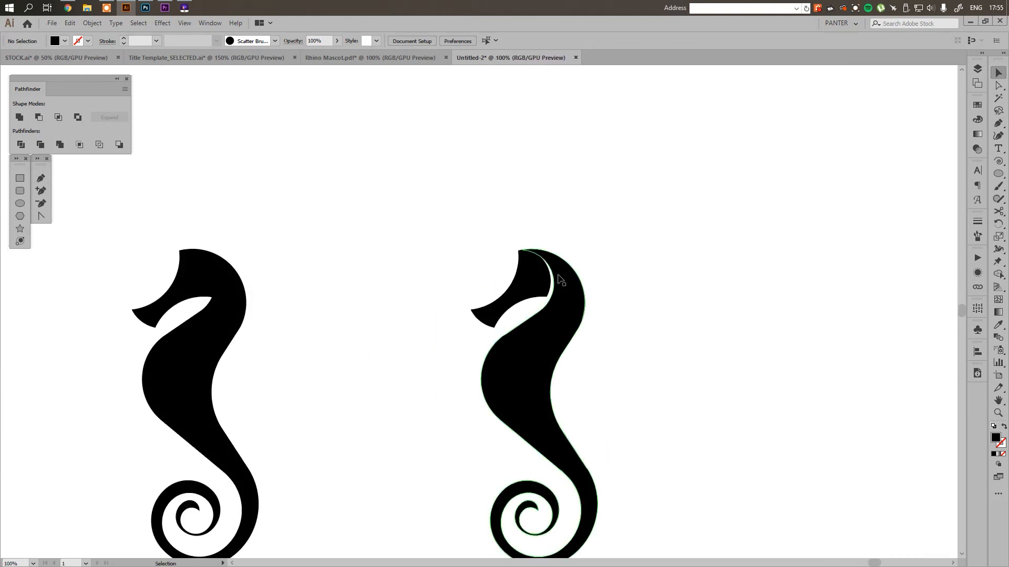
key("ctrl+z")
key("ctrl+z")
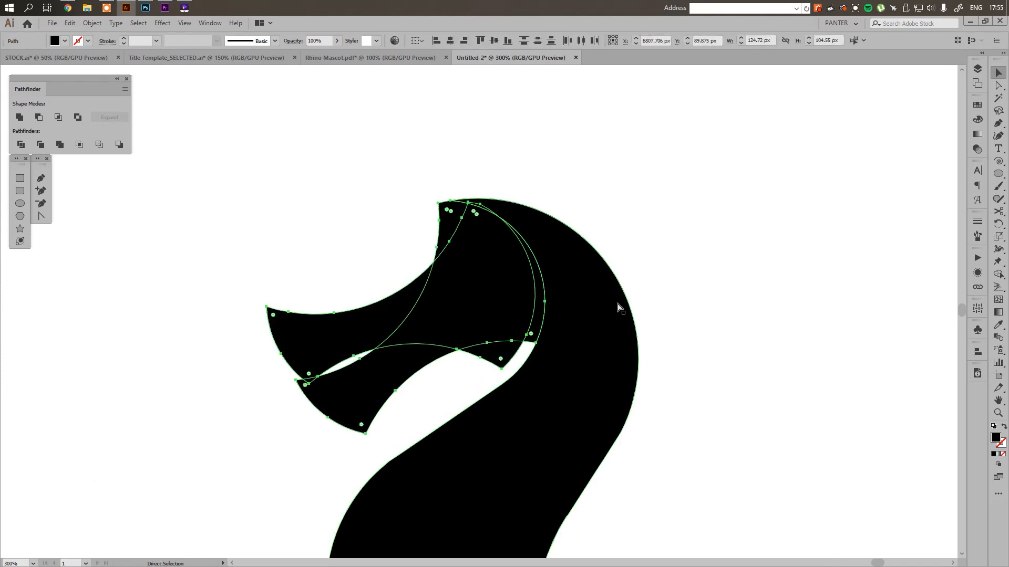
In outline view, rotate the head copy about 5° further clockwise and shift it slightly left to widen the gap at the neck
left_click(663, 309)
scroll(463, 293, "up", 1)
key("ctrl+y")
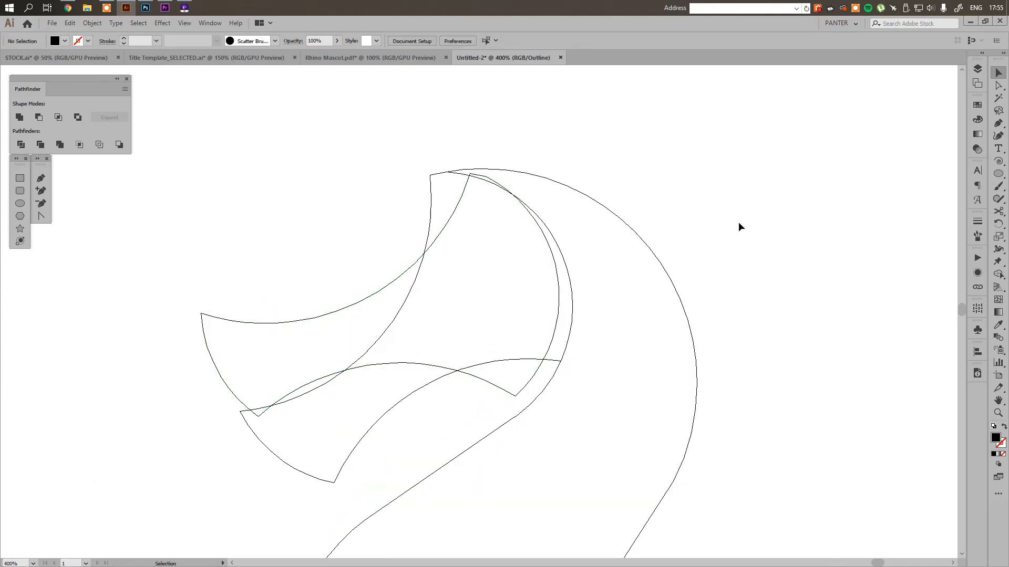
scroll(497, 339, "up", 1)
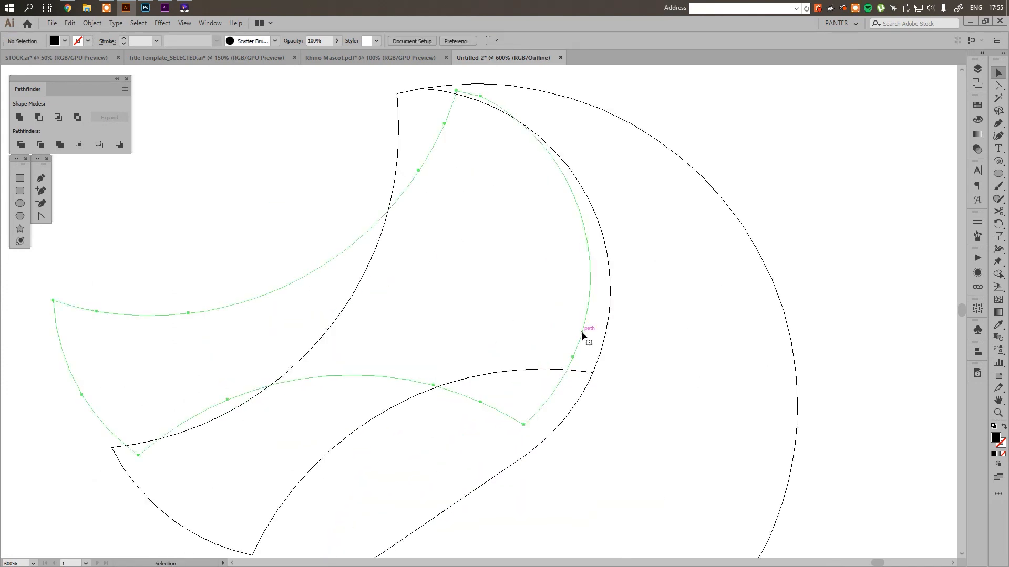
left_click(582, 334)
left_click_drag(657, 169, 663, 203)
left_click_drag(586, 221, 560, 207)
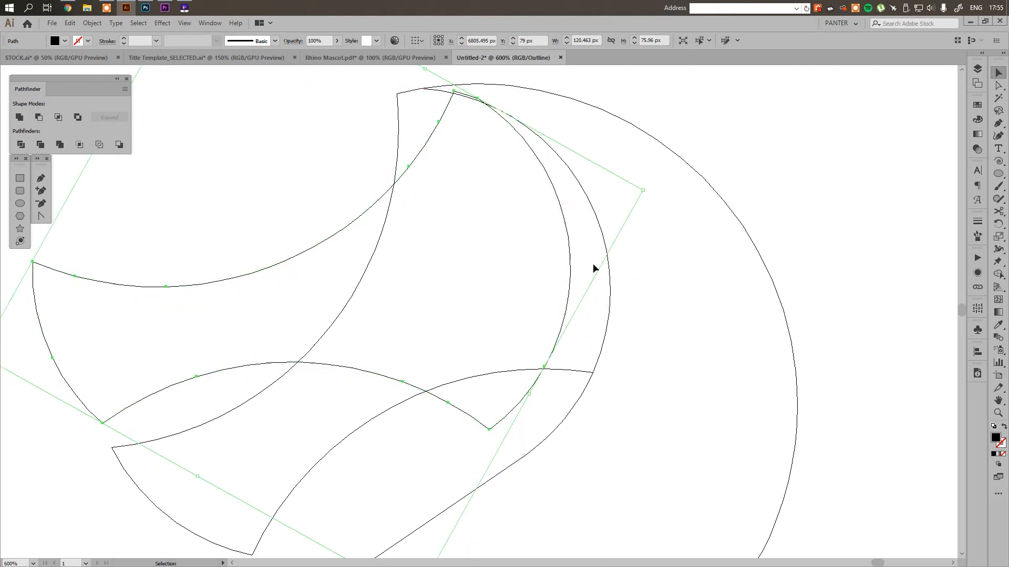
Subtract the wider crescent behind the rotated copy from the head with Shape Builder, and delete the leftover copy
key("ctrl+a")
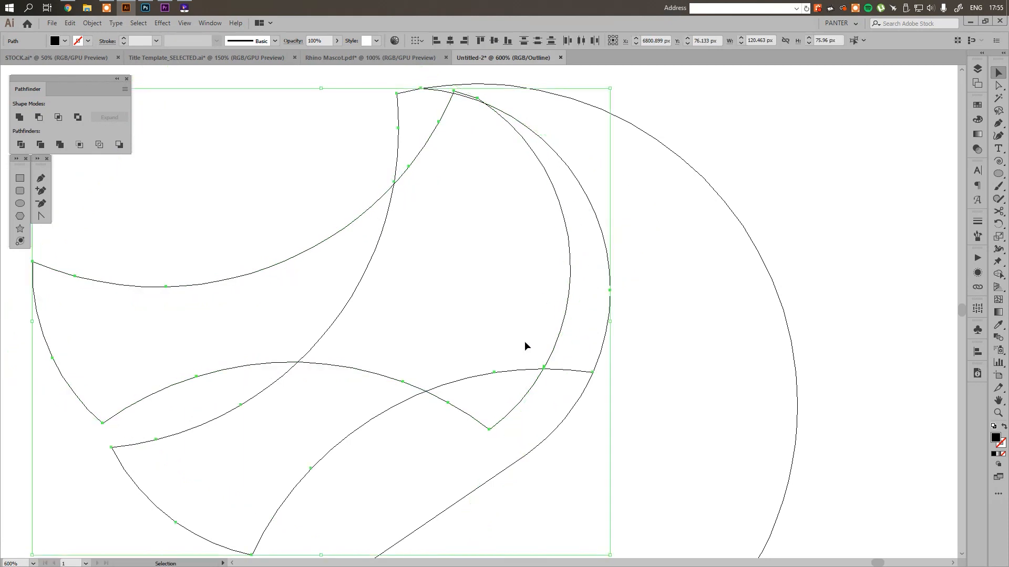
key("shift+m")
left_click_drag(573, 367, 553, 386)
key("v")
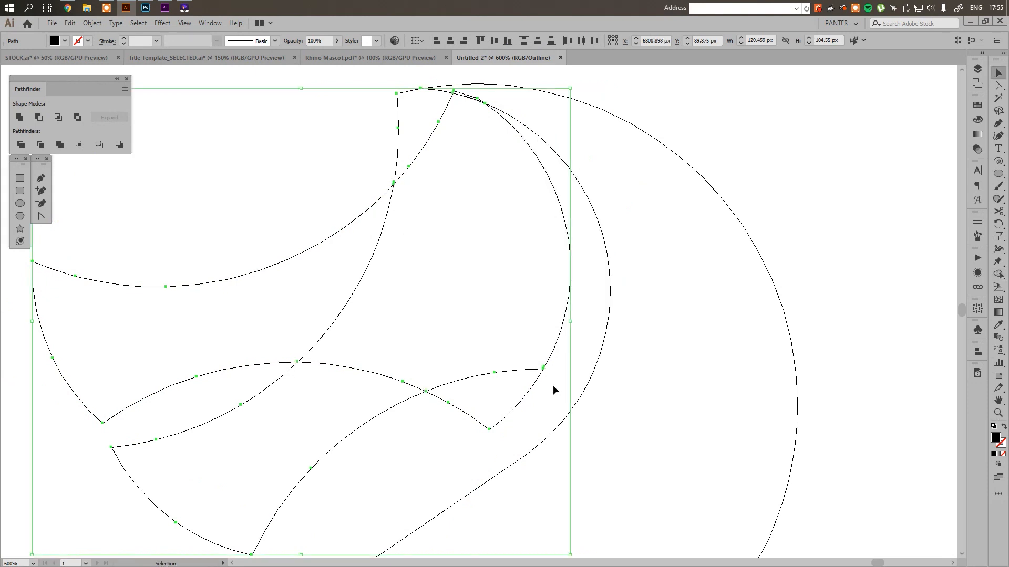
left_click_drag(264, 219, 285, 272)
key("Delete")
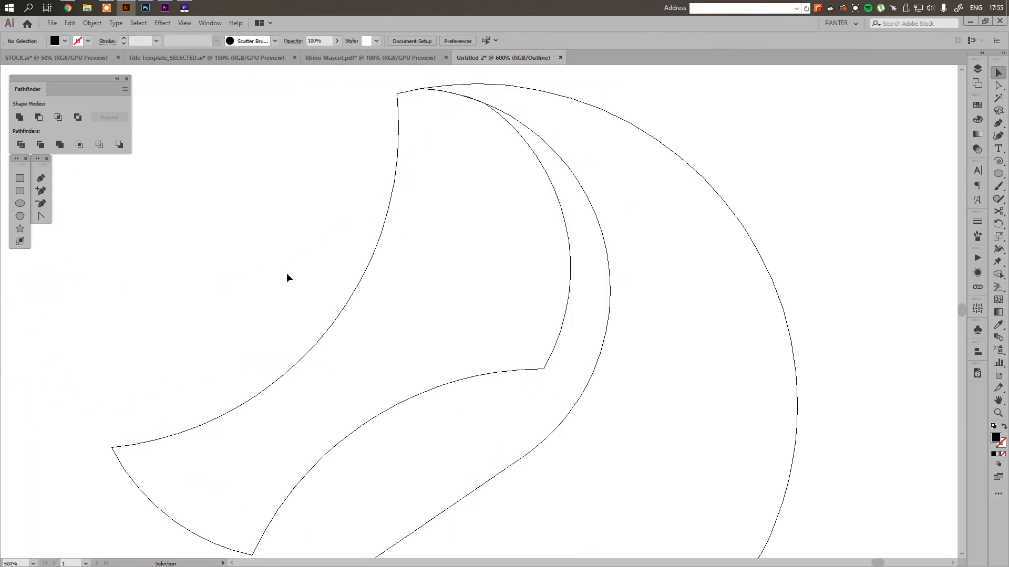
Review the wider crescent in the filled preview, and undo the cut and the deletion of the head copy
key("ctrl+y")
scroll(287, 273, "down", 2, "alt")
scroll(561, 228, "down", 6, "alt")
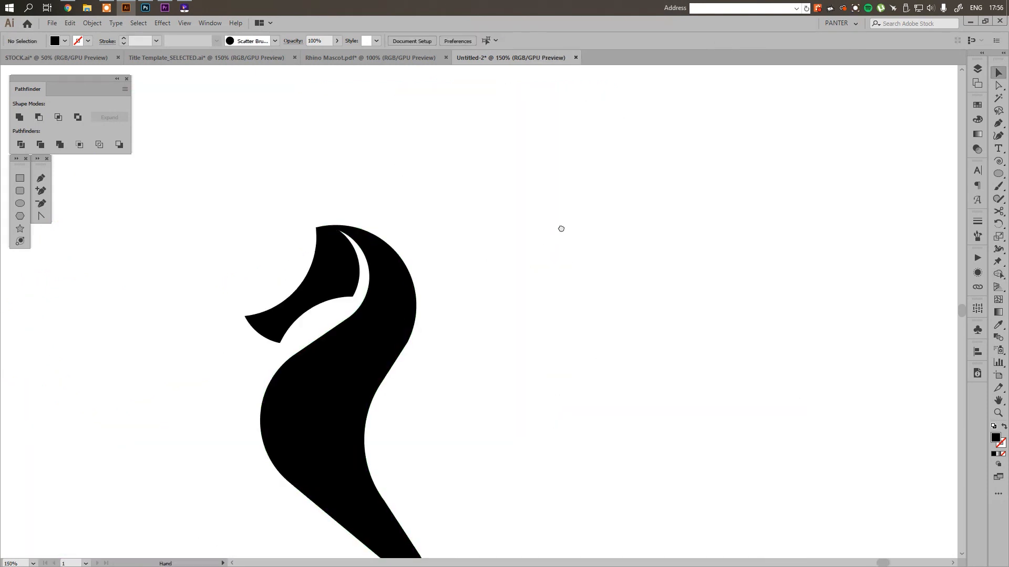
left_click_drag(619, 214, 674, 236)
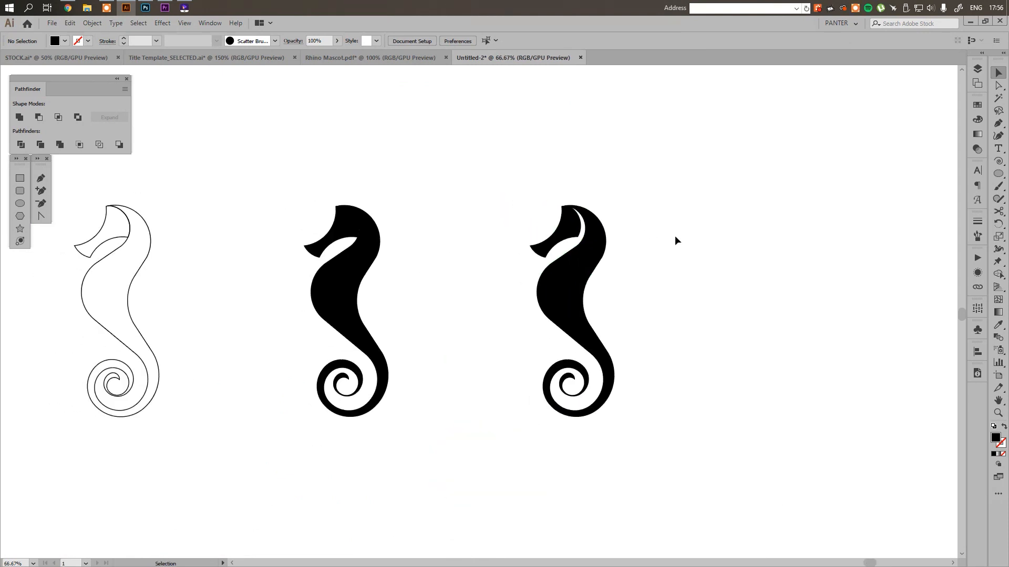
scroll(676, 235, "up", 1, "alt")
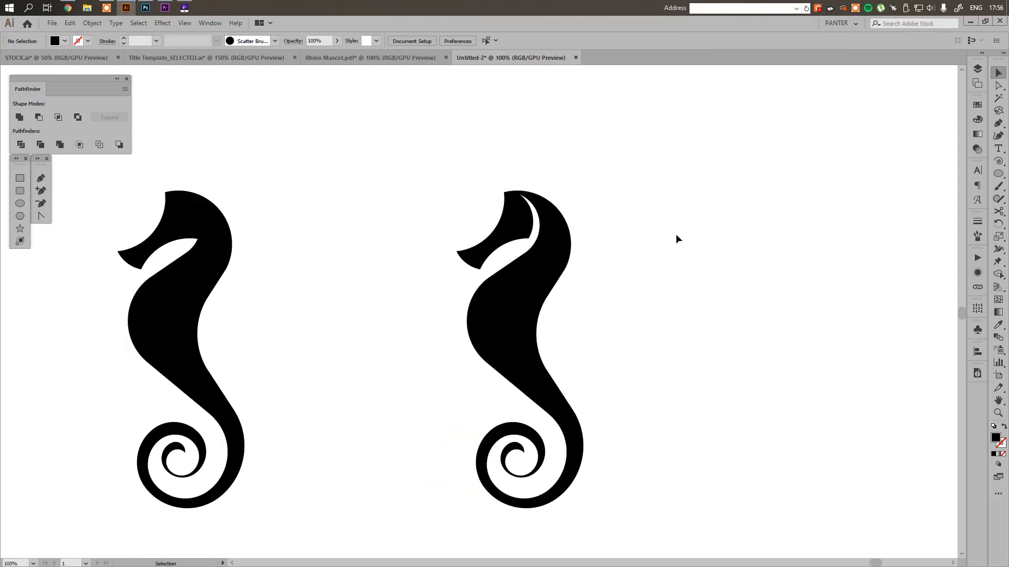
scroll(598, 199, "up", 1, "alt")
key("ctrl+z")
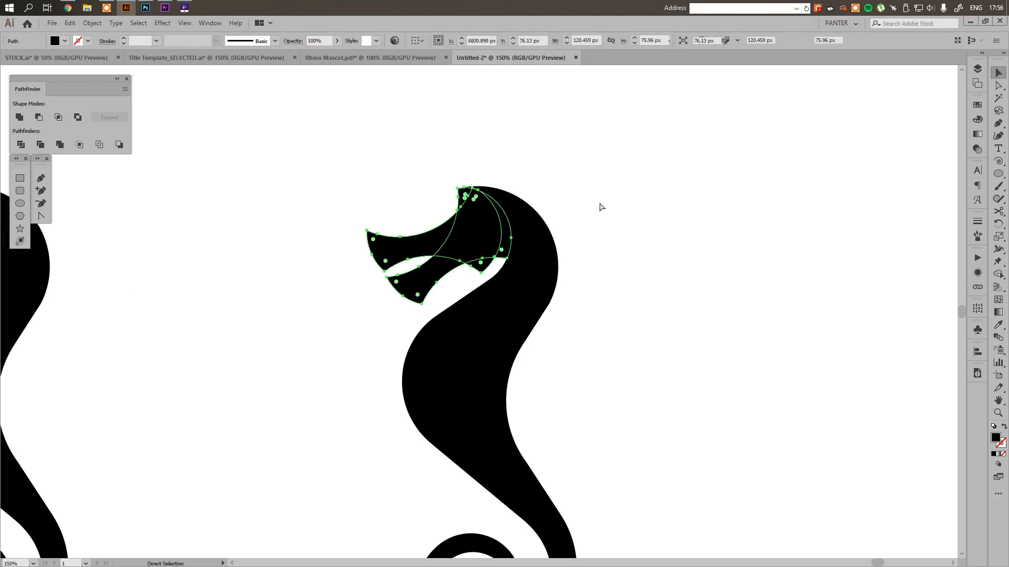
left_click(599, 205)
In outline view, move the rotated head copy about 3.5 px right and 3.5 px up so its tip overlaps the crown's outline
scroll(480, 193, "up", 2, "alt")
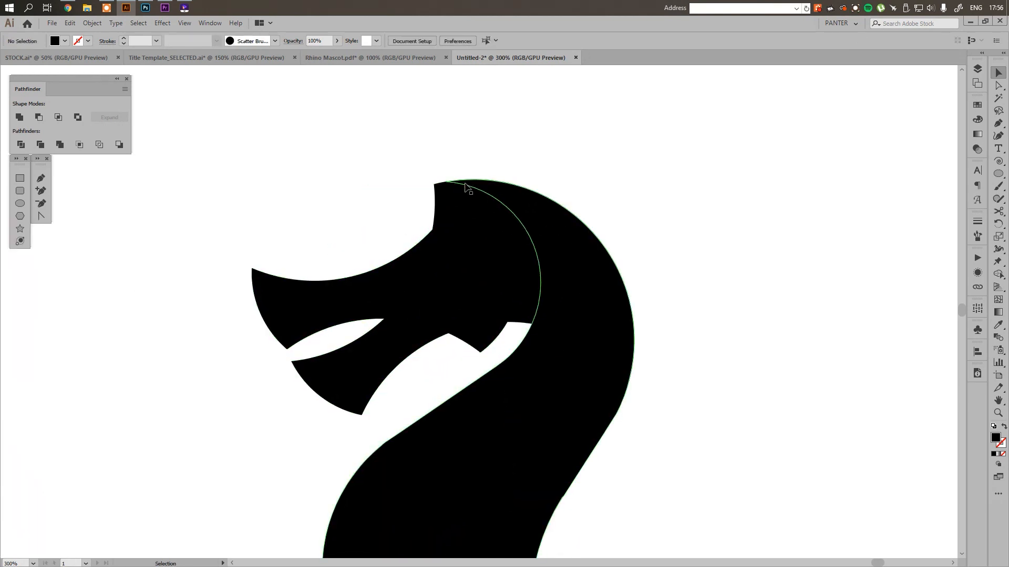
key("ctrl+y")
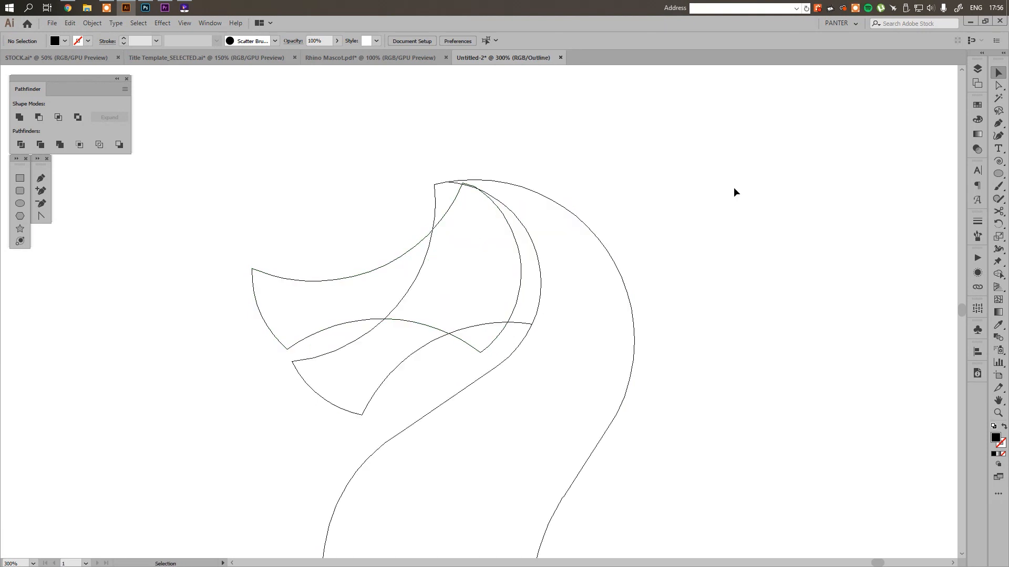
scroll(423, 239, "up", 2, "alt")
left_click_drag(602, 216, 616, 200)
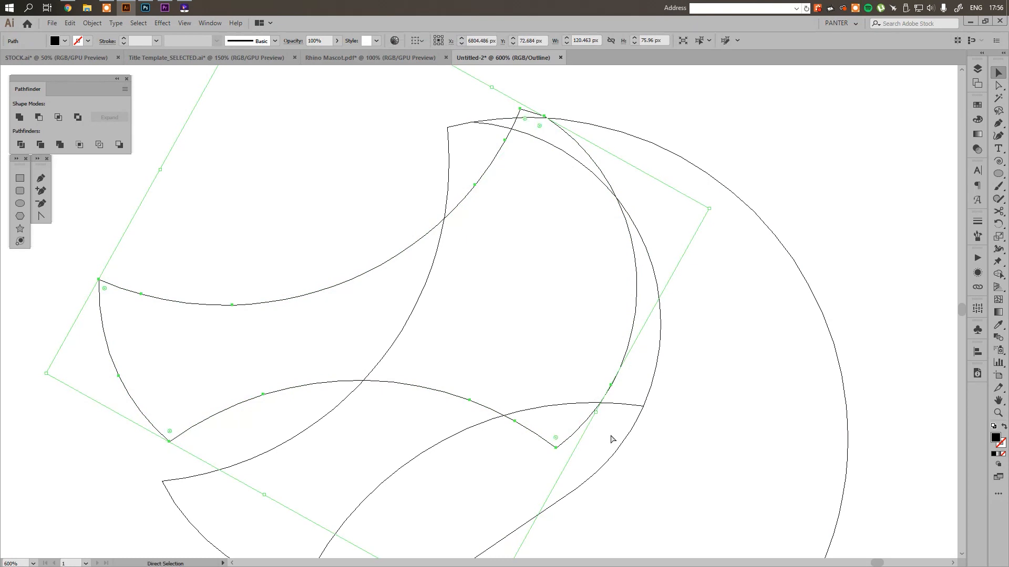
Back in filled preview, cut the short crescent behind the cheek out of the head with Shape Builder and delete the rotated copy
key("ctrl+y")
left_click_drag(610, 434, 533, 357)
key("shift+m")
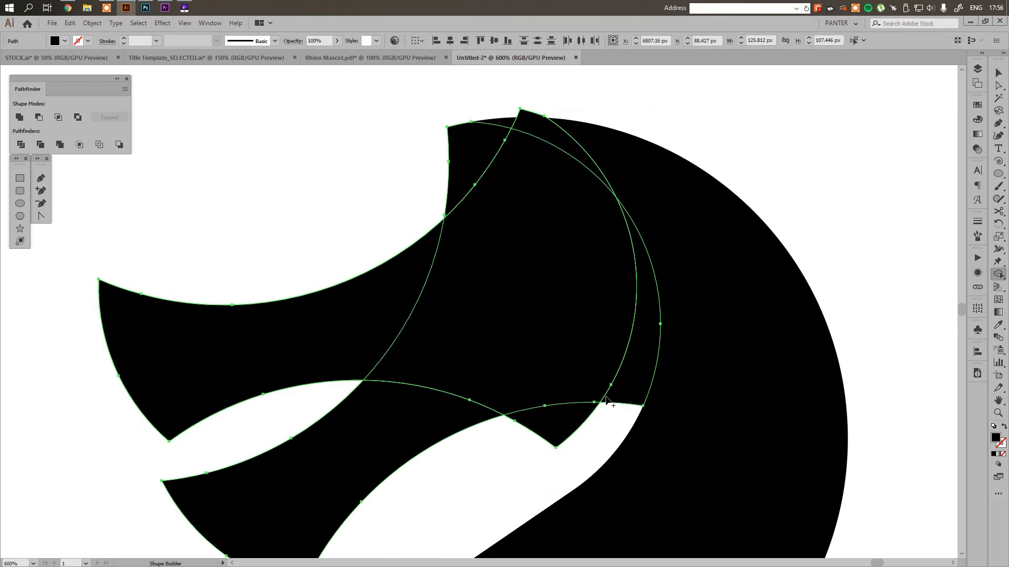
left_click(625, 396, "alt")
key("v")
left_click(614, 417)
left_click(335, 331)
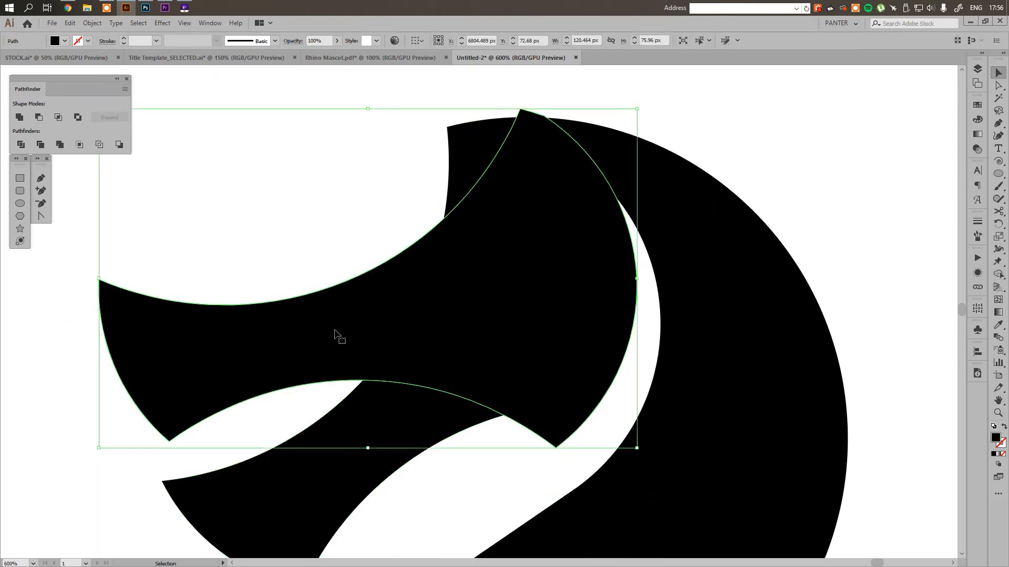
key("Delete")
scroll(334, 286, "down", 4)
key("space")
scroll(641, 255, "down", 2)
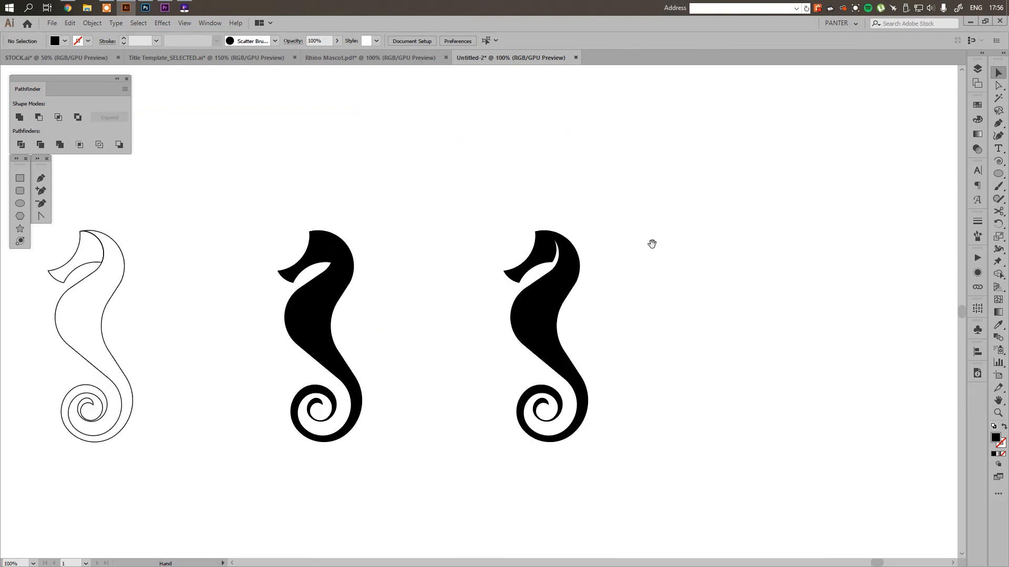
scroll(632, 233, "up", 1)
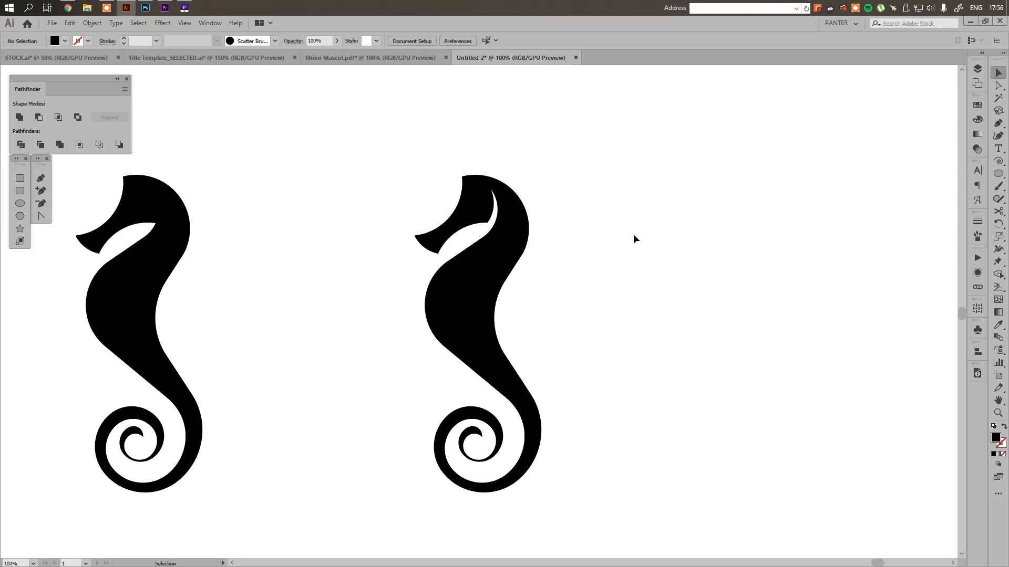
Group the pieces of the crescent-cut seahorse and place a copy of the group about 625 px to the right
left_click_drag(676, 510, 523, 253)
right_click(476, 209)
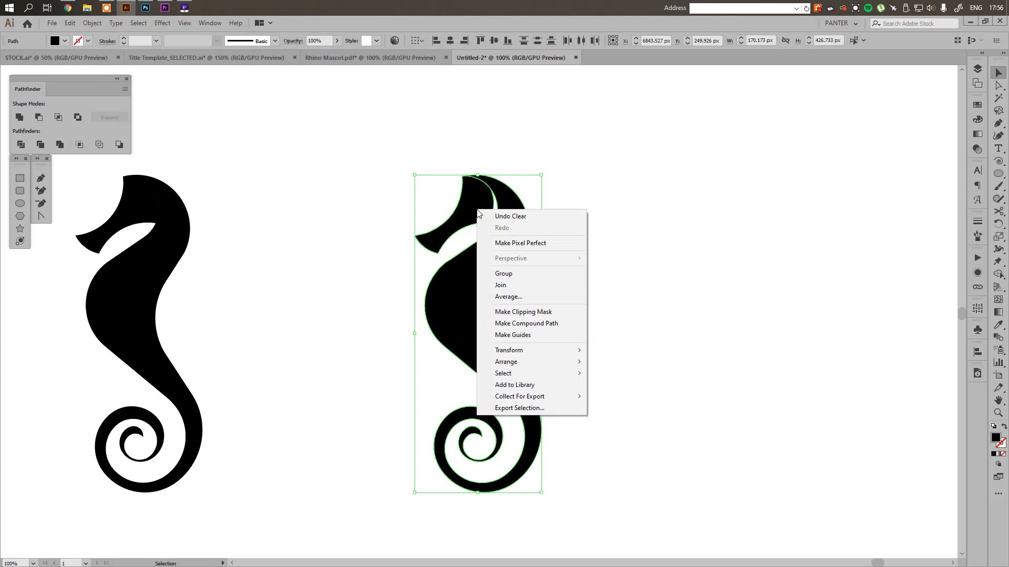
left_click(518, 274)
left_click_drag(620, 312, 481, 296)
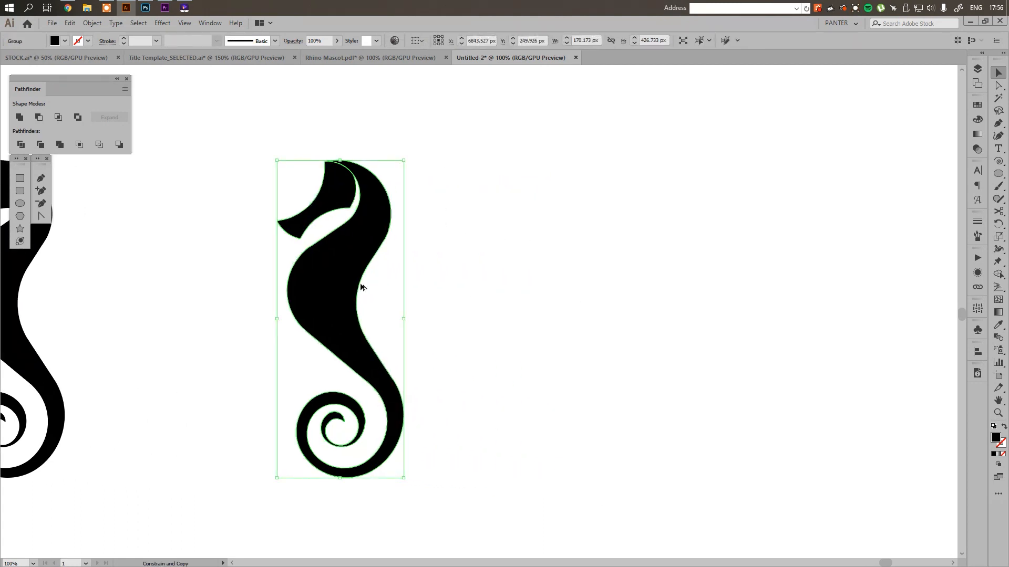
left_click_drag(325, 298, 697, 301)
scroll(824, 267, "up", 1)
left_click_drag(788, 272, 589, 275)
scroll(547, 268, "down", 1)
scroll(683, 271, "up", 1)
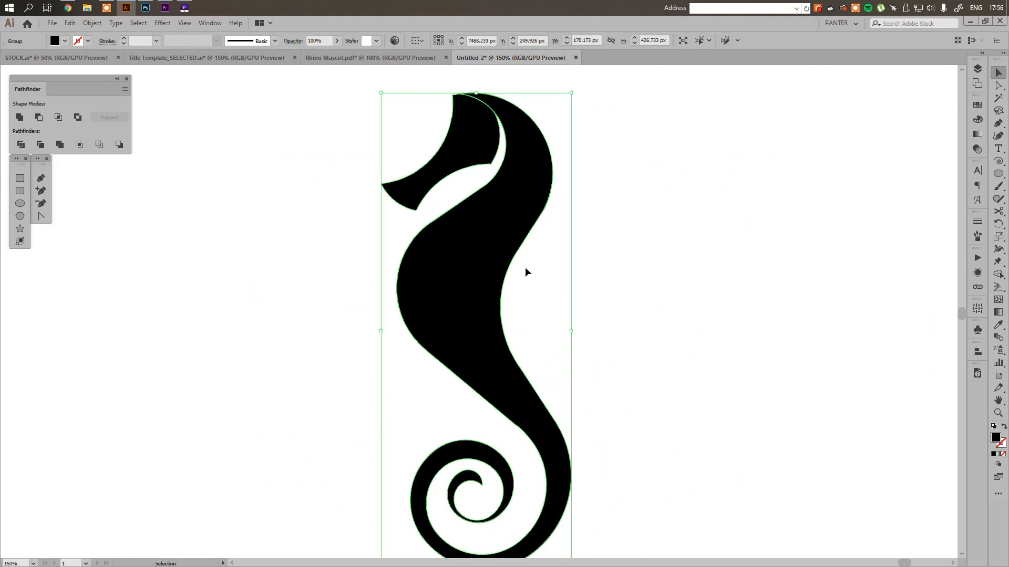
scroll(556, 283, "down", 1)
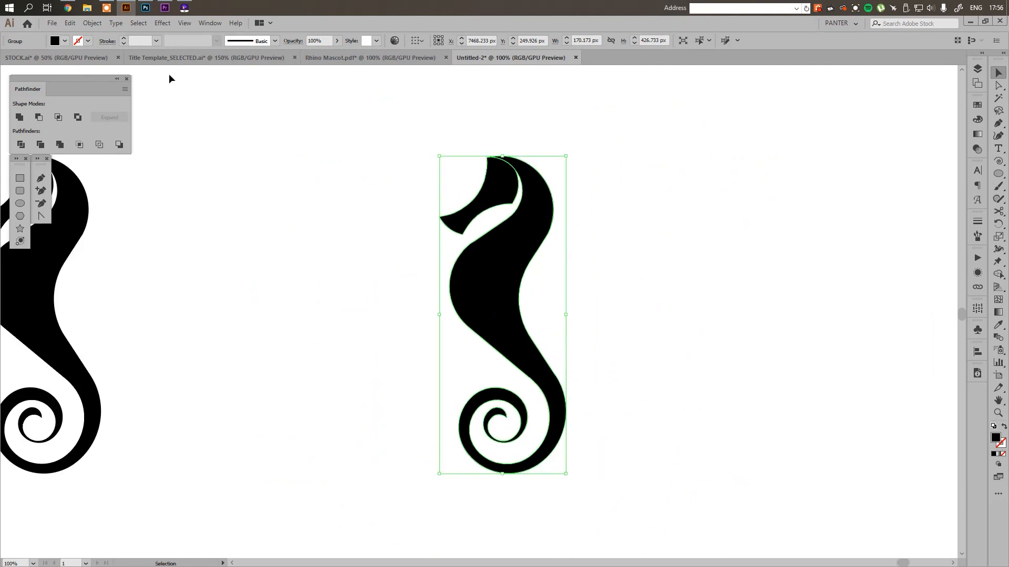
Switch to Photoshop, show the seahorse photo at 80% opacity instead of Layer 2, and examine the animal's back up close
left_click(145, 7)
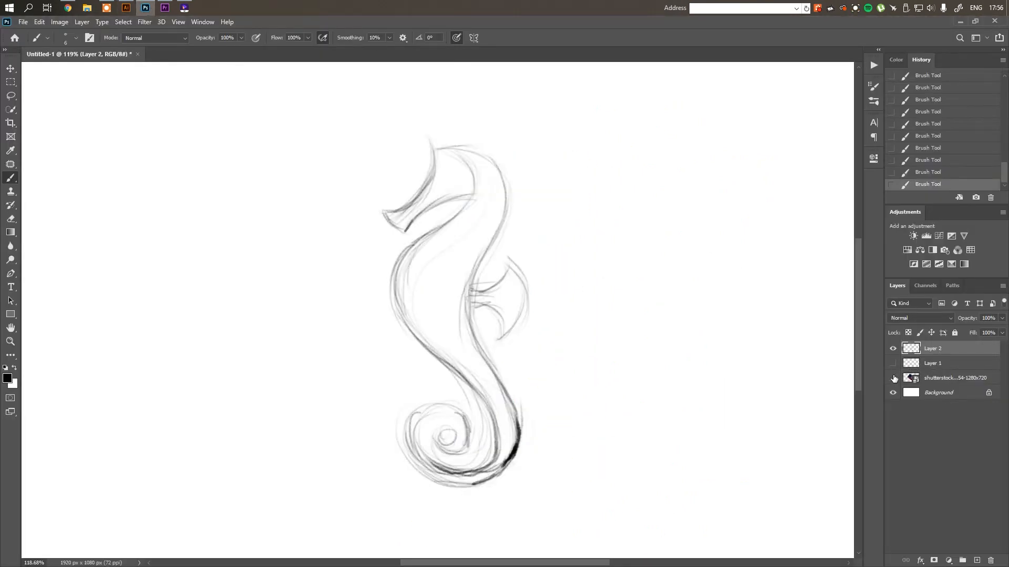
left_click(893, 378)
left_click(893, 348)
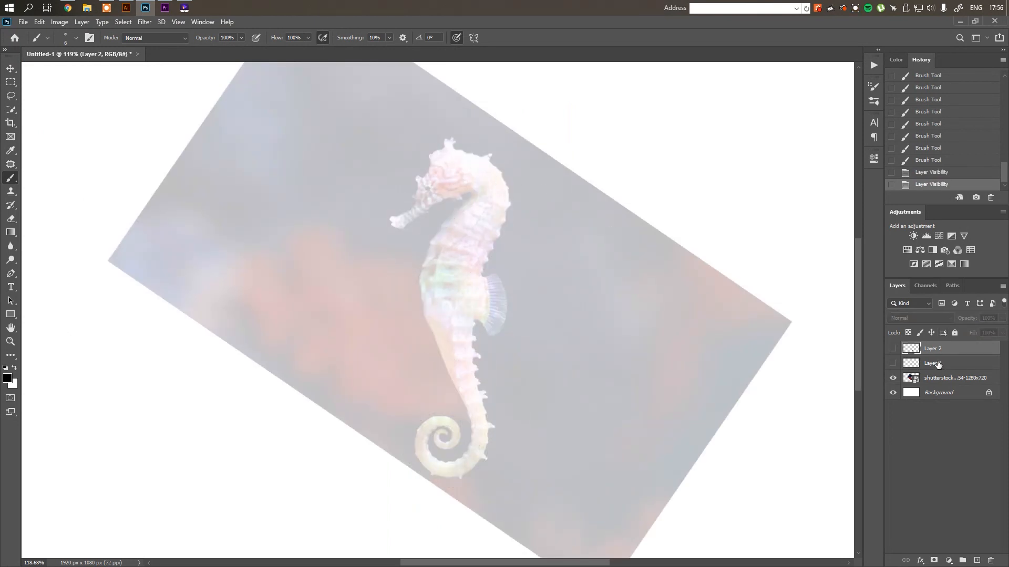
left_click(940, 378)
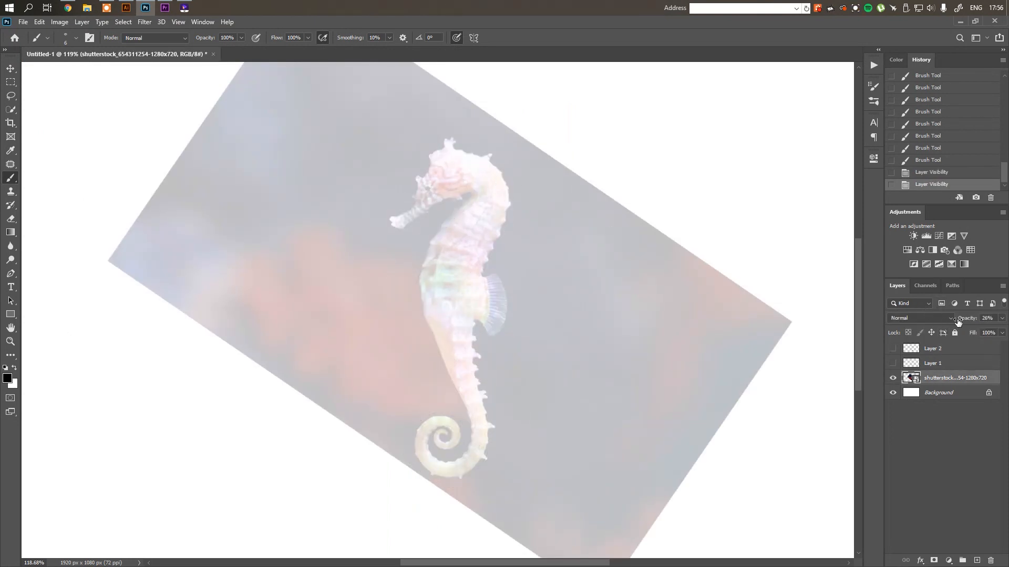
left_click(1002, 318)
left_click_drag(985, 326, 991, 329)
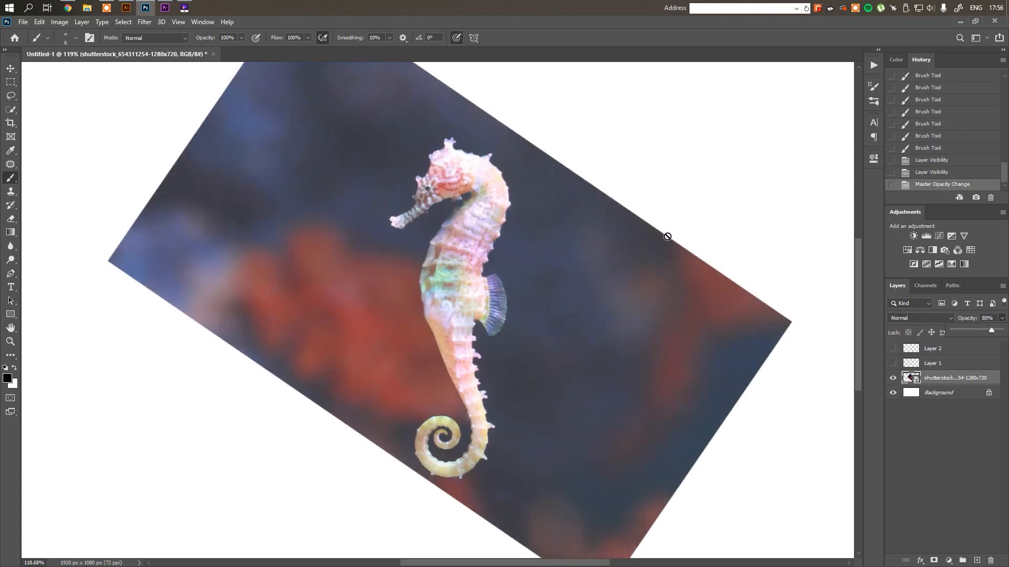
key("v")
scroll(525, 221, "up", 3)
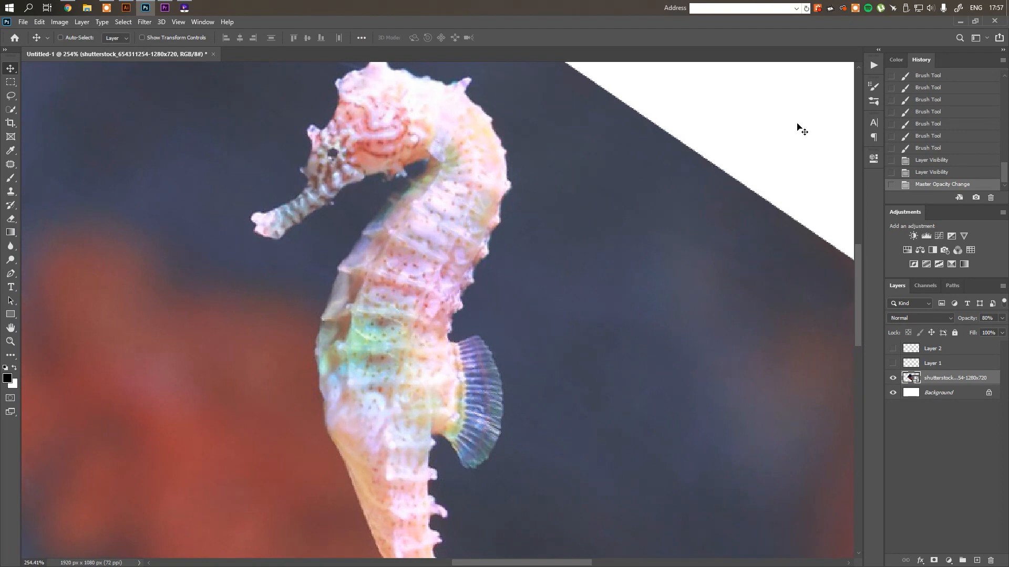
Back in Illustrator, copy the grouped seahorse about 370 px to the right and delete the head piece from that copy
left_click(958, 23)
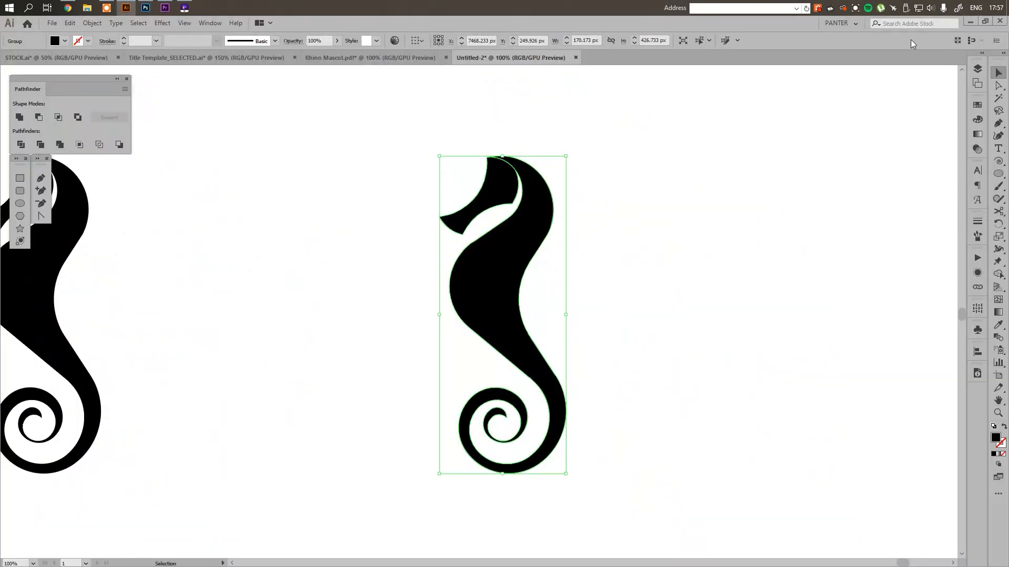
left_click(697, 159)
left_click(516, 239)
left_click_drag(515, 271, 790, 271)
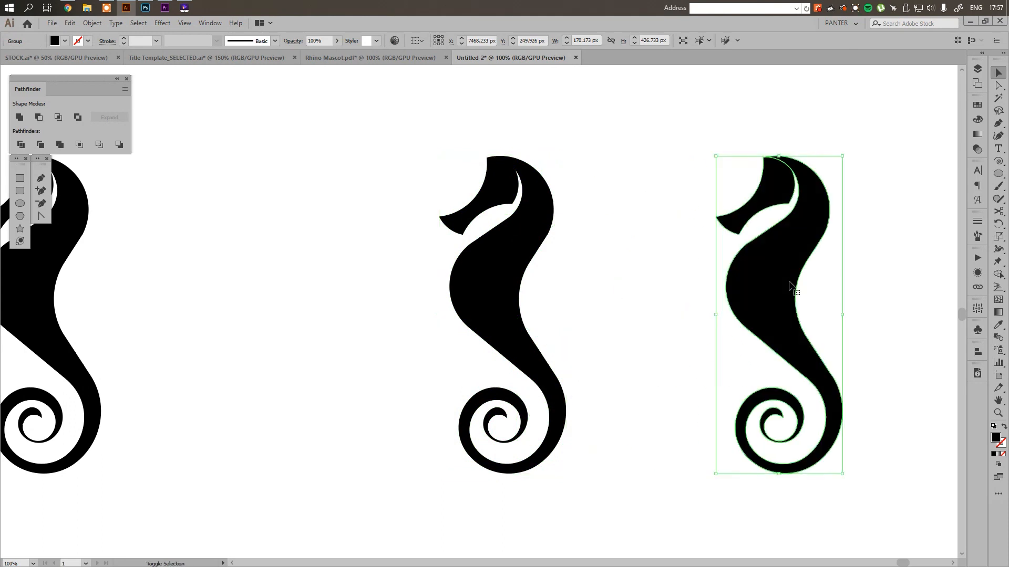
key("a")
left_click_drag(709, 195, 729, 234)
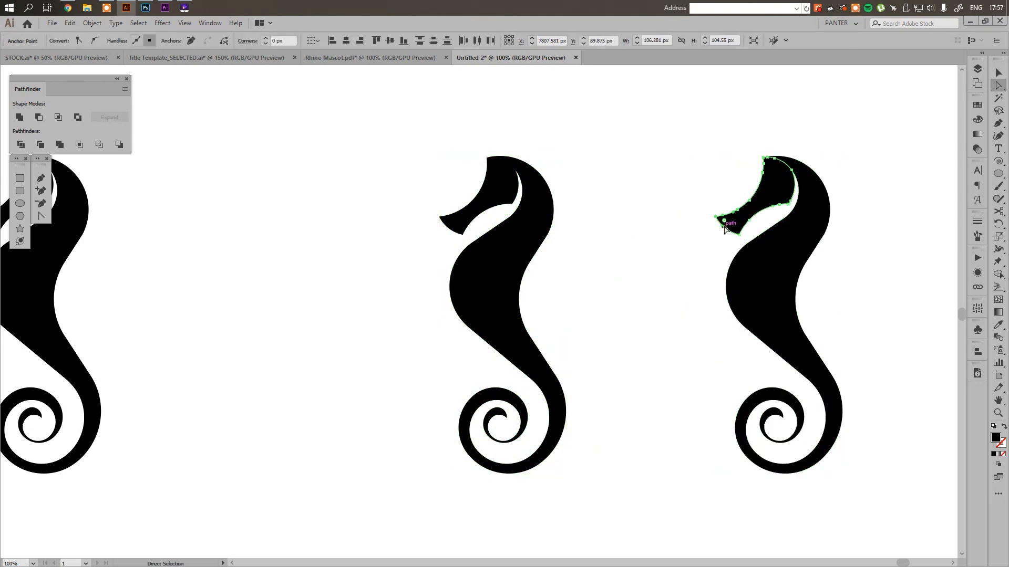
key("Delete")
Delete the inner-neck, belly and tail-spiral anchor points from the headless body, keeping only the open back curve from crown to tail
left_click(798, 257)
left_click_drag(806, 261, 603, 255)
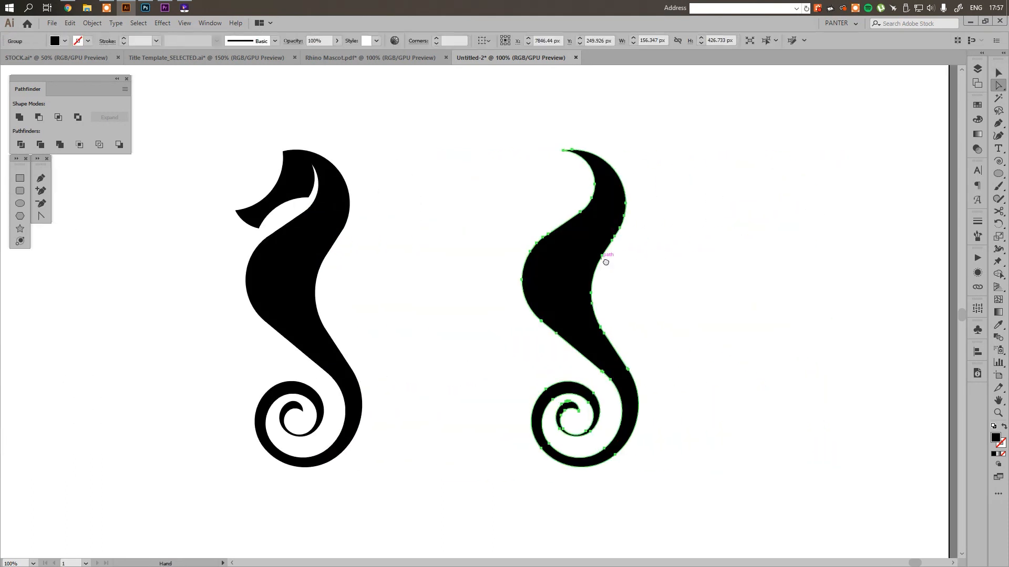
scroll(590, 244, "up", 1)
left_click_drag(541, 147, 612, 211)
left_click_drag(485, 213, 552, 288)
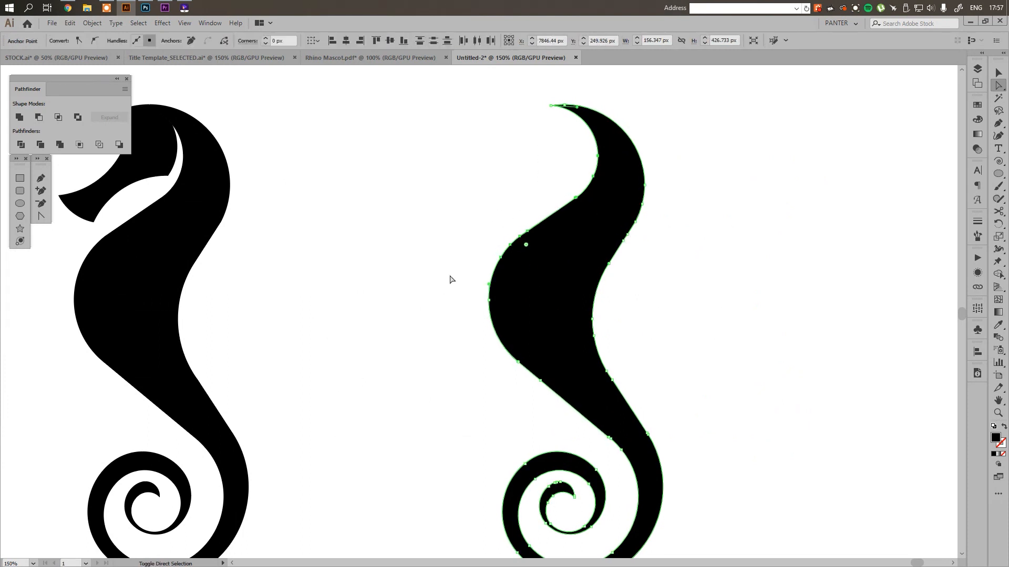
left_click_drag(449, 274, 554, 396)
scroll(581, 415, "down", 3)
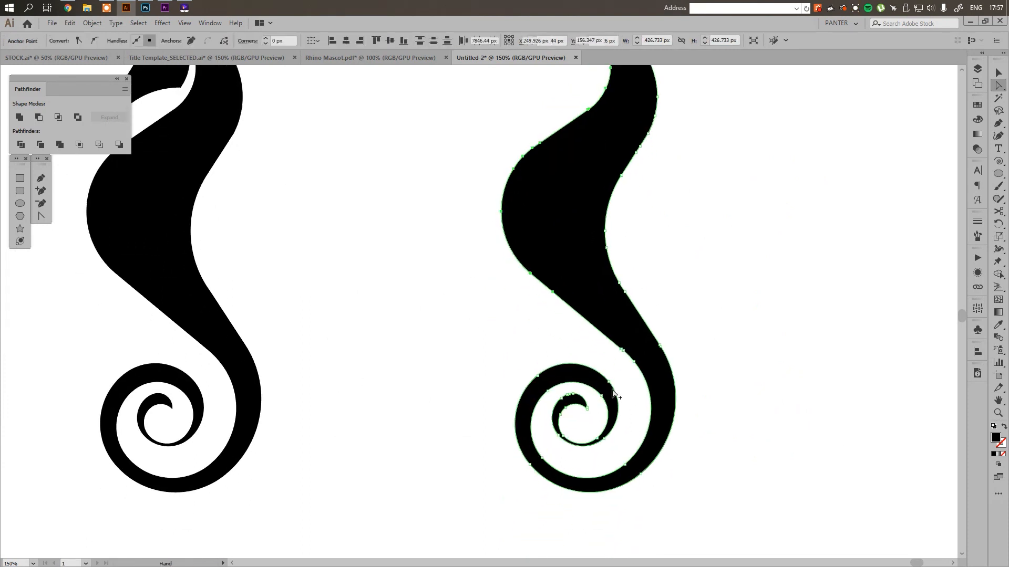
scroll(613, 396, "up", 1)
left_click_drag(646, 375, 621, 324)
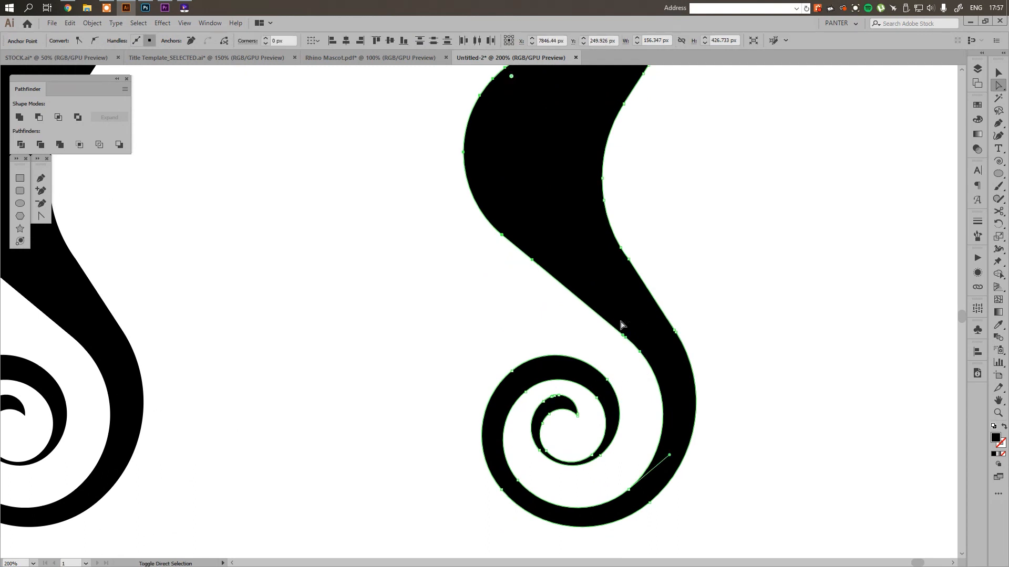
left_click_drag(567, 424, 487, 343)
left_click(630, 491)
left_click_drag(634, 501, 634, 495)
key("Delete")
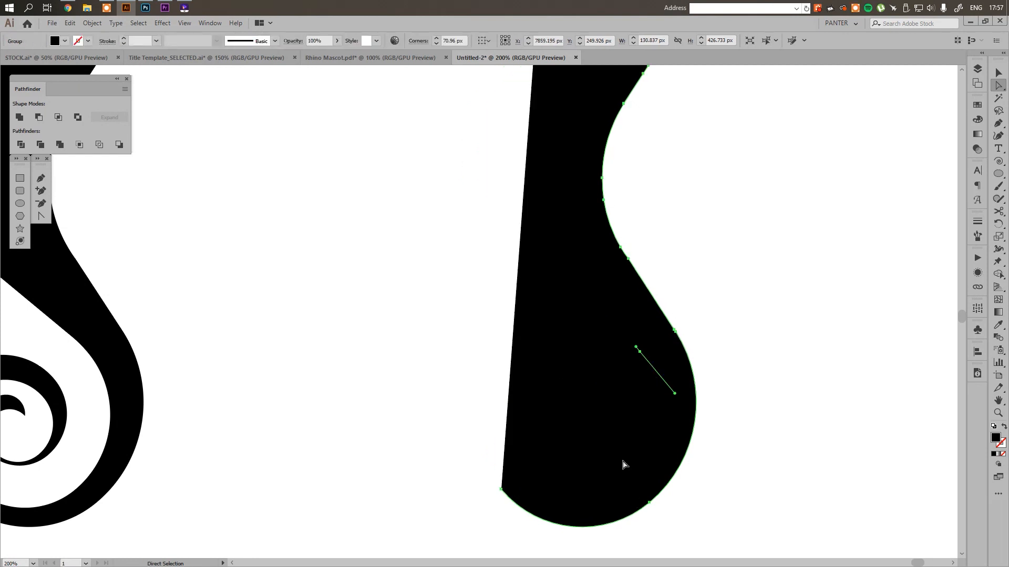
left_click(640, 352)
key("Delete")
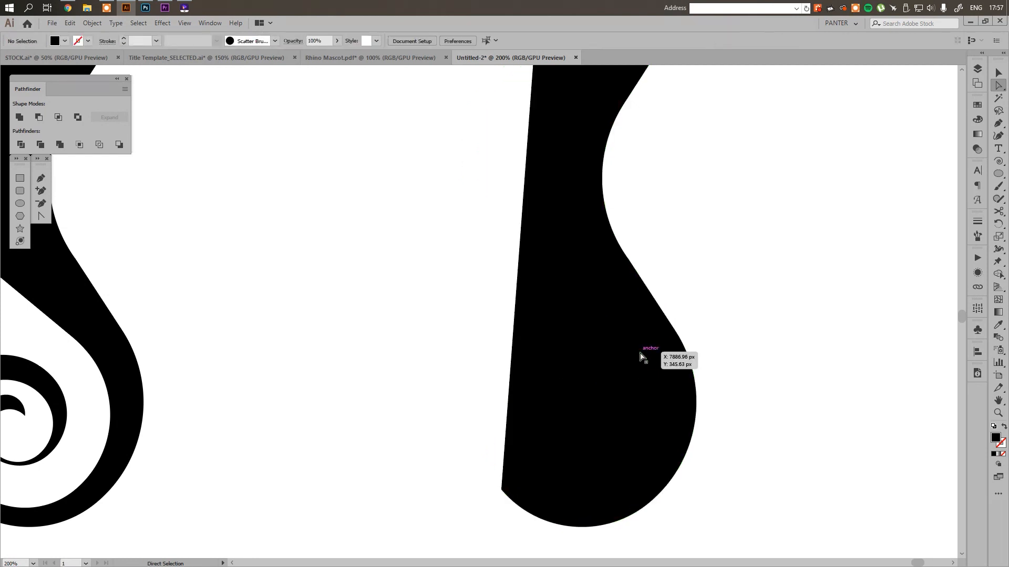
Swap fill and stroke on the remaining back shape to make it an unfilled curve with a 1 pt black stroke
key("space")
left_click_drag(707, 184, 644, 305)
scroll(618, 322, "down", 1)
key("v")
scroll(641, 308, "down", 1)
left_click(599, 349)
key("shift+x")
left_click(712, 349)
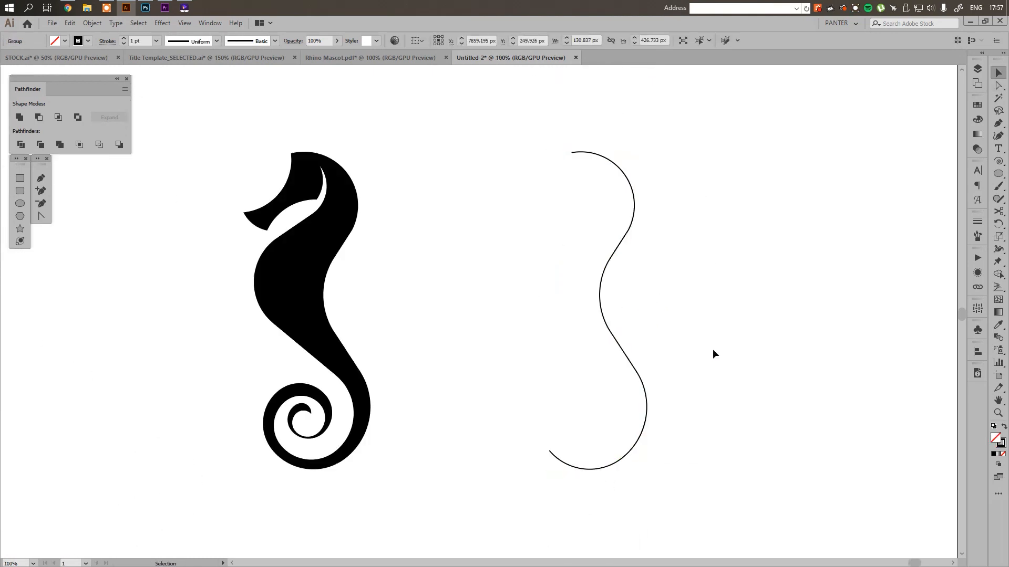
scroll(654, 276, "up", 2)
left_click_drag(662, 270, 508, 357)
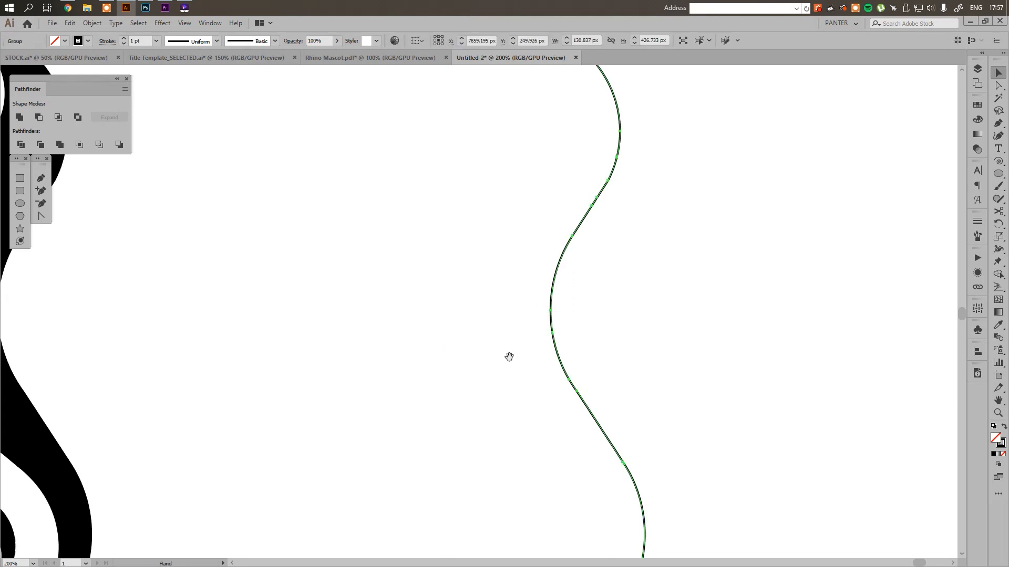
scroll(508, 361, "down", 2)
Move the last full seahorse and the back curve together about 2070 px left and 750 px down, below the row of construction stages
left_click(509, 374)
scroll(510, 375, "down", 3)
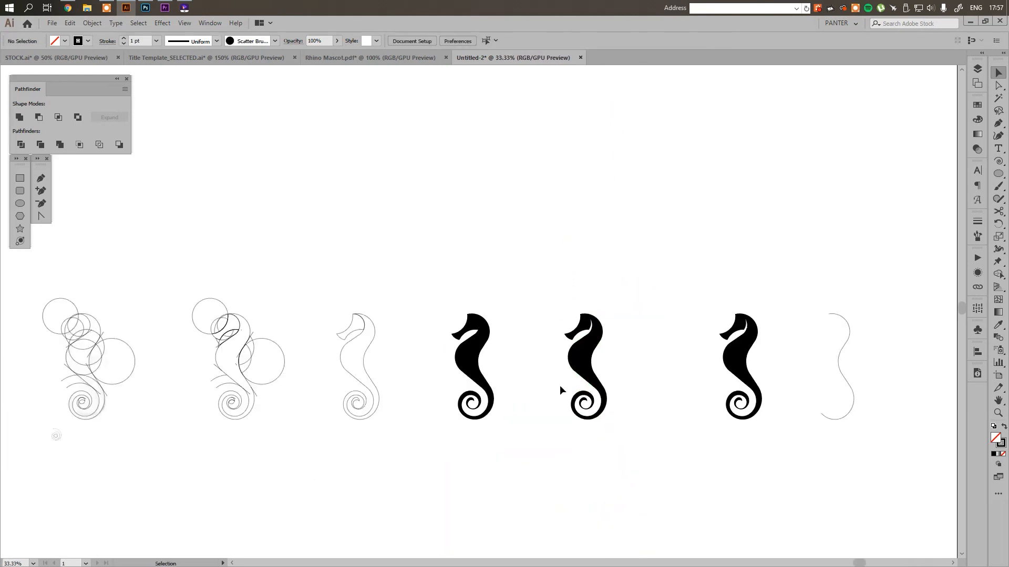
left_click_drag(704, 404, 614, 337)
left_click_drag(782, 408, 635, 237)
left_click_drag(645, 286, 16, 403)
left_click(746, 408)
left_click_drag(758, 401, 635, 401)
left_click_drag(116, 347, 877, 268)
scroll(645, 325, "up", 3)
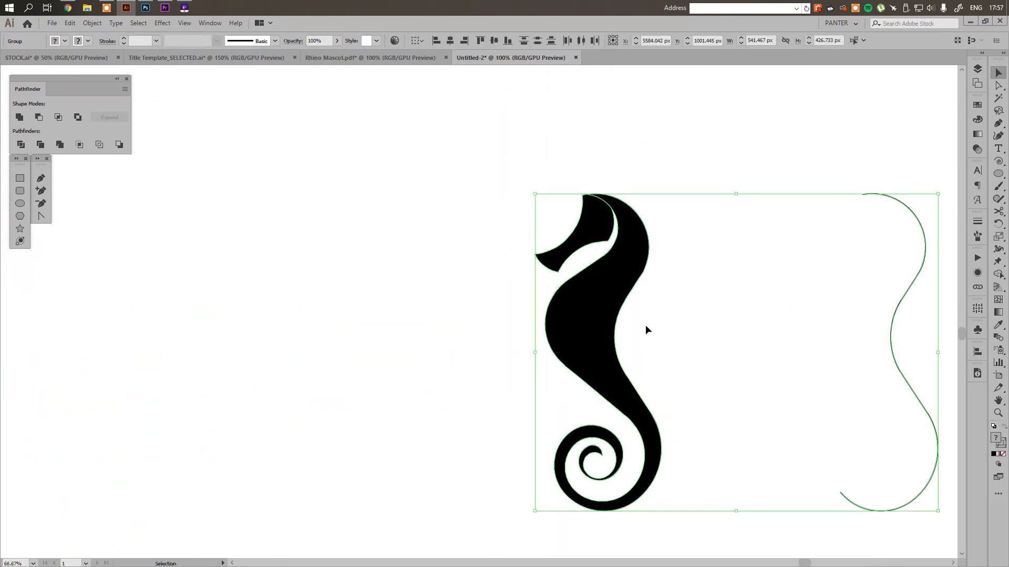
left_click_drag(701, 341, 387, 305)
scroll(377, 289, "up", 1)
scroll(375, 290, "down", 1)
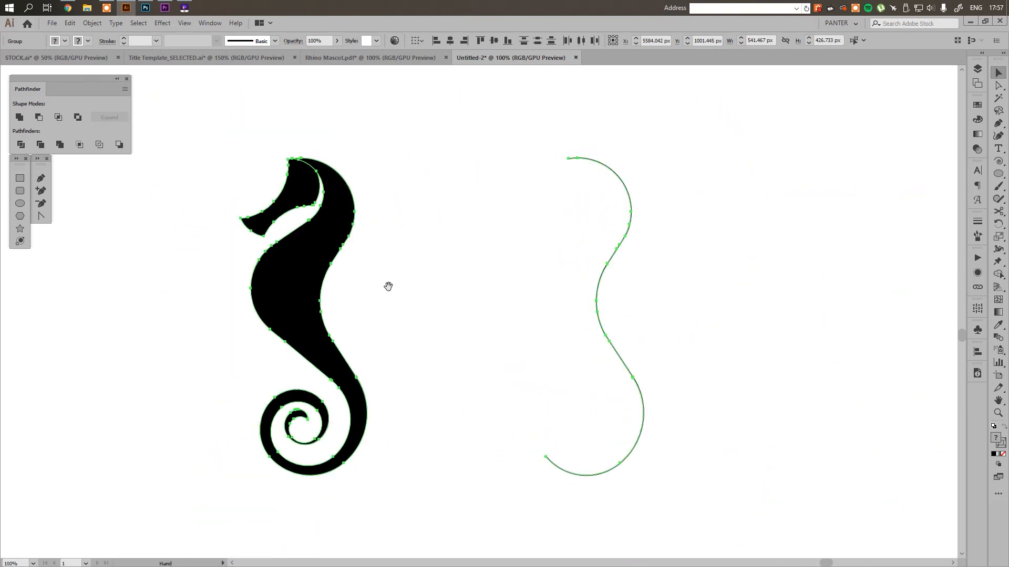
Give the back curve a dashed stroke with 1 pt dashes, 33 pt gaps, round caps and a 17 pt weight
left_click(421, 289)
left_click_drag(467, 289, 833, 371)
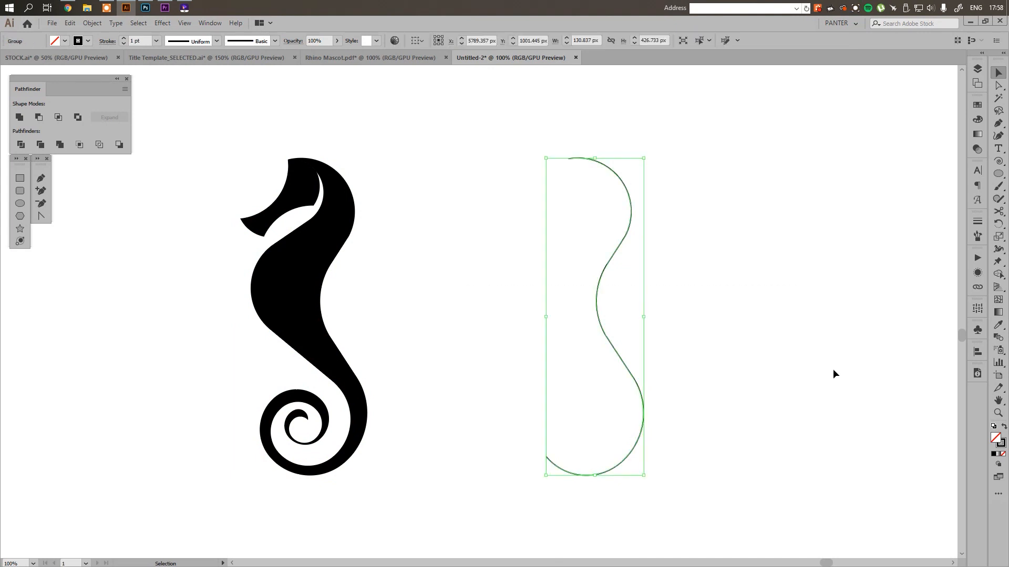
left_click(981, 222)
scroll(730, 300, "up", 1)
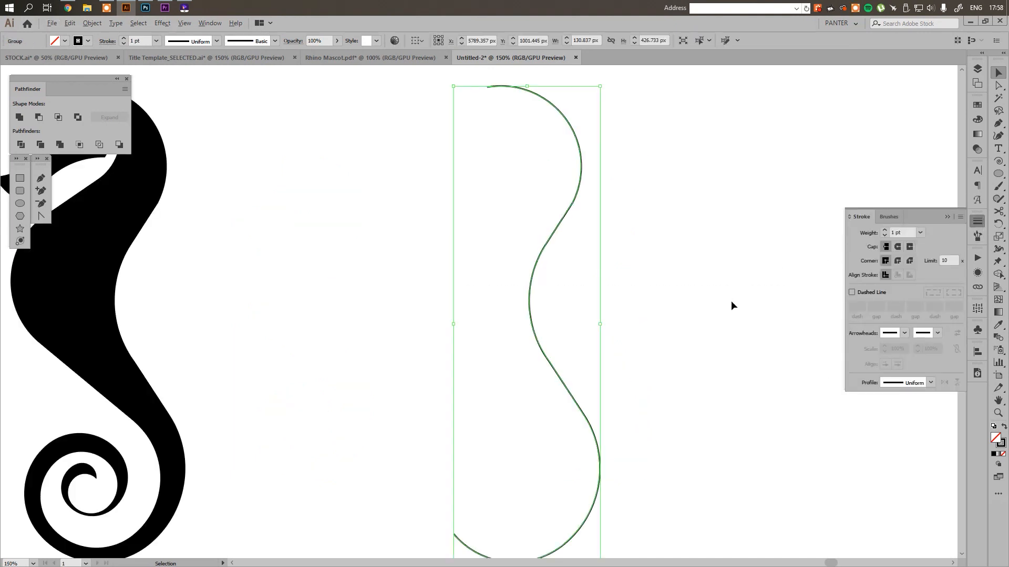
scroll(730, 301, "down", 1)
scroll(664, 302, "up", 1)
left_click(852, 292)
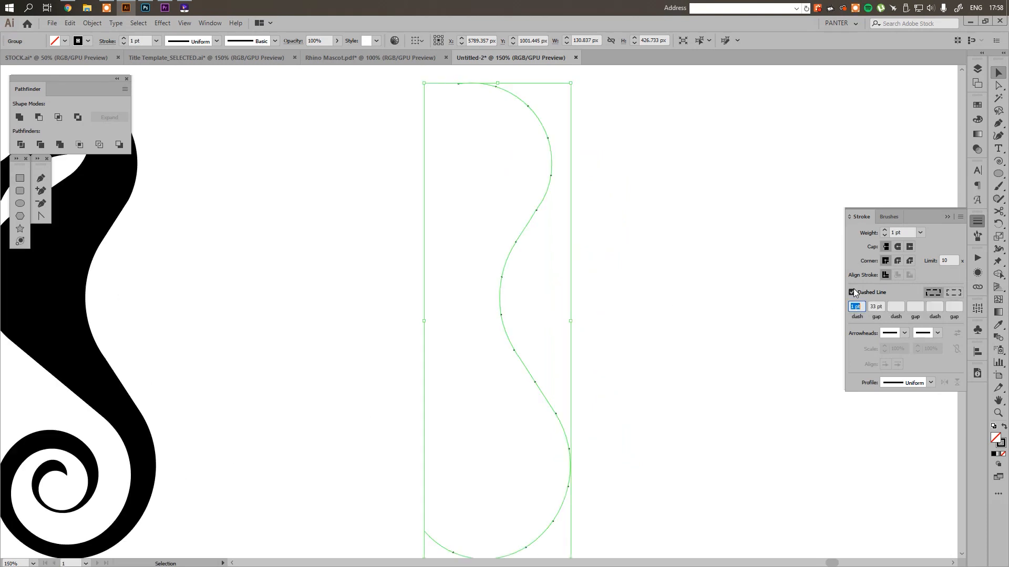
left_click(877, 307)
left_click(900, 232)
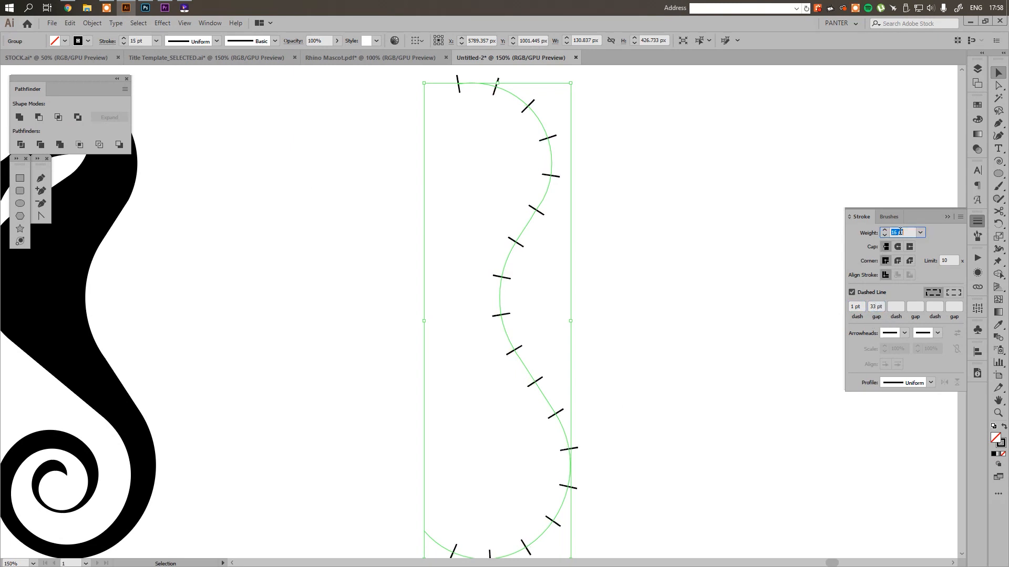
left_click(900, 248)
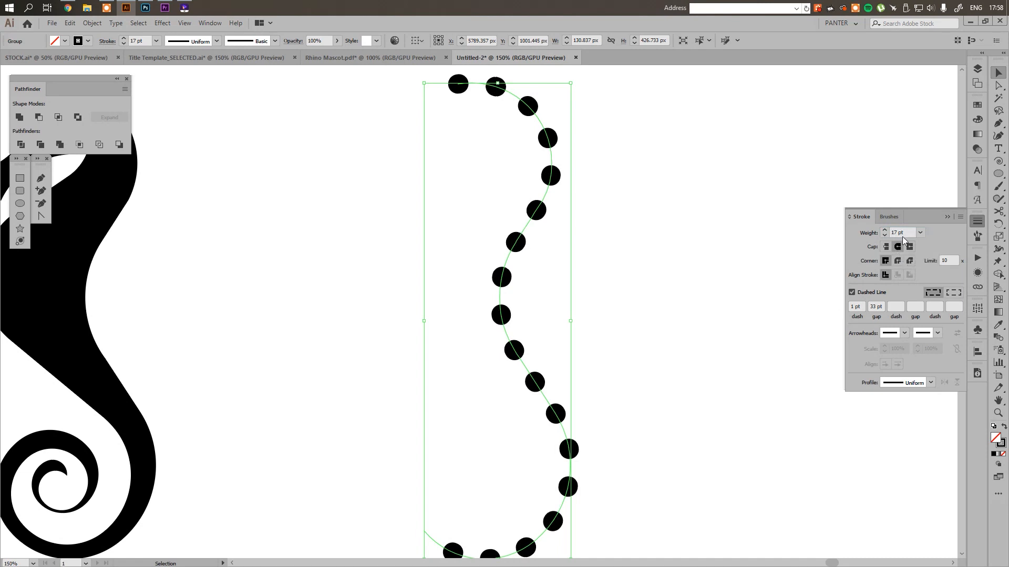
Increase the dotted back curve's stroke weight to 29 pt
left_click(902, 232)
key("Up")
key("Up")
key("Up")
key("Up")
key("Up")
key("Up")
key("Up")
key("Up")
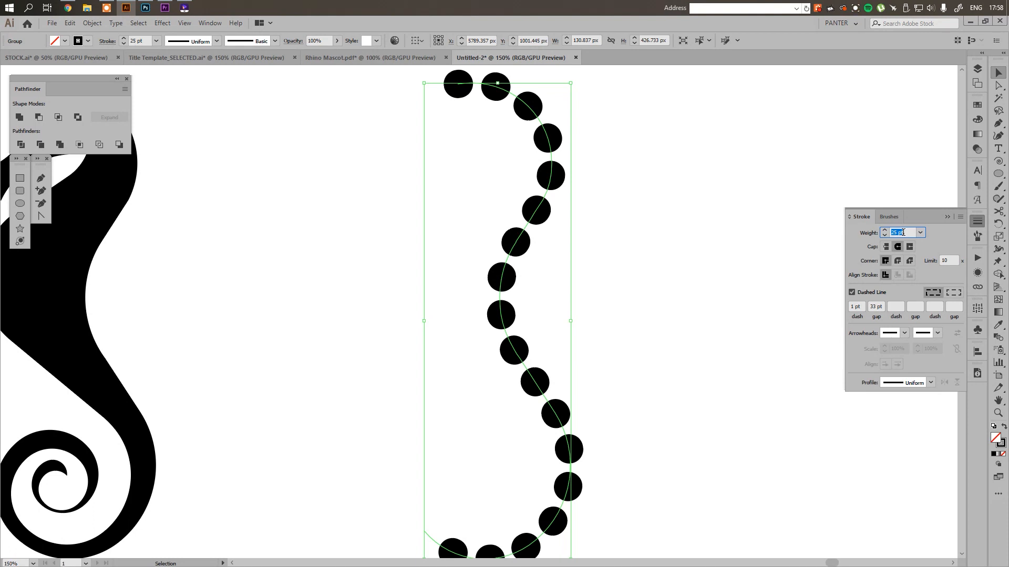
key("Up")
key("Up")
key("Up")
key("Up")
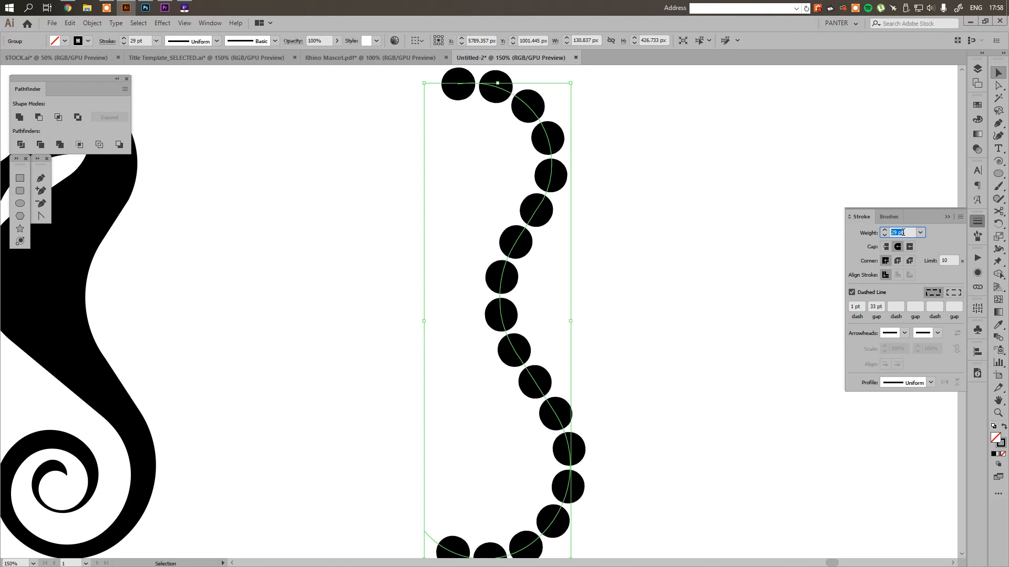
left_click(552, 257)
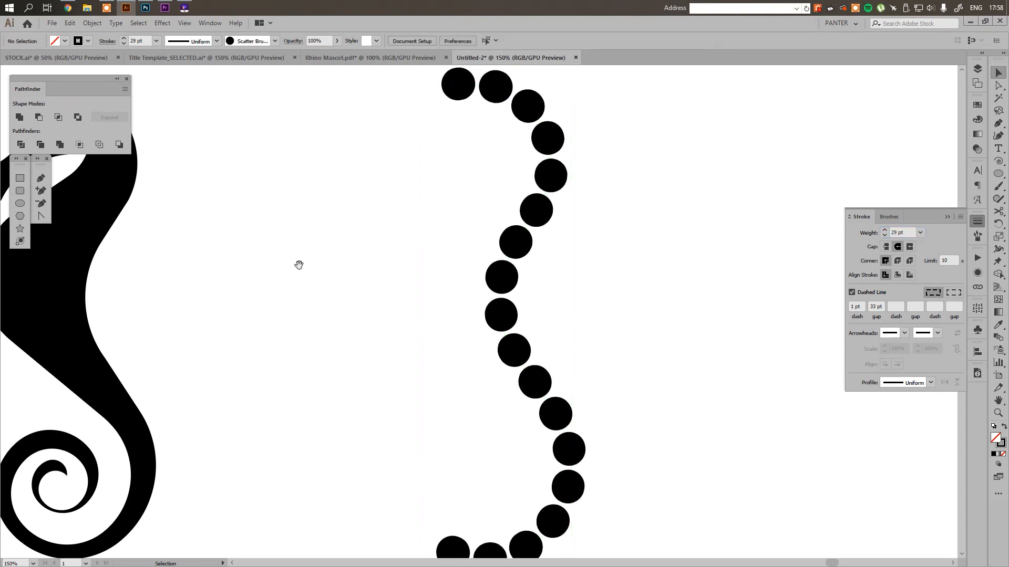
Move the dotted curve about 236 px left, beside the seahorse's back, and set its stroke weight to 27 pt
left_click_drag(299, 262, 571, 297)
left_click_drag(759, 314, 513, 303)
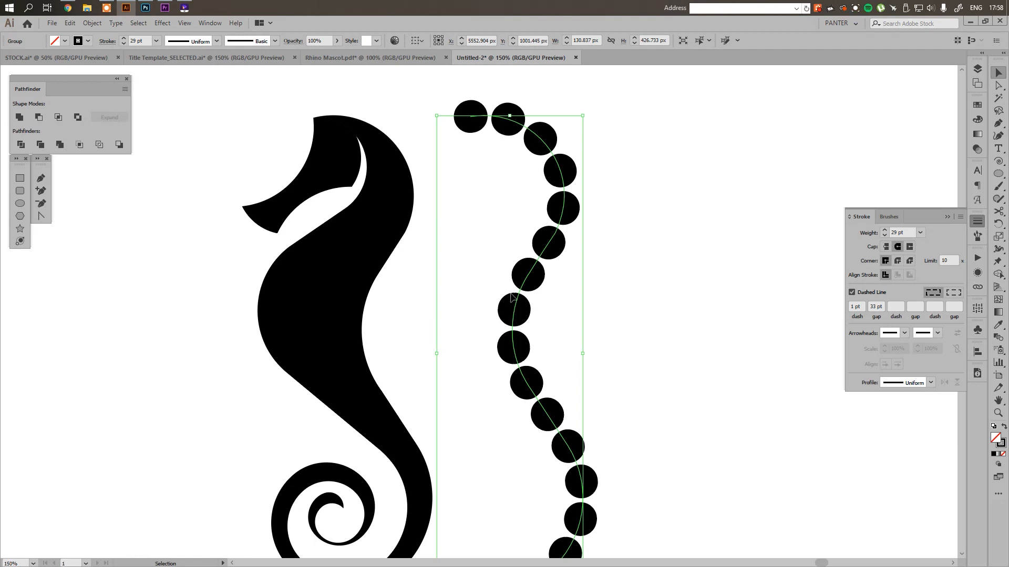
left_click(902, 233)
key("Down")
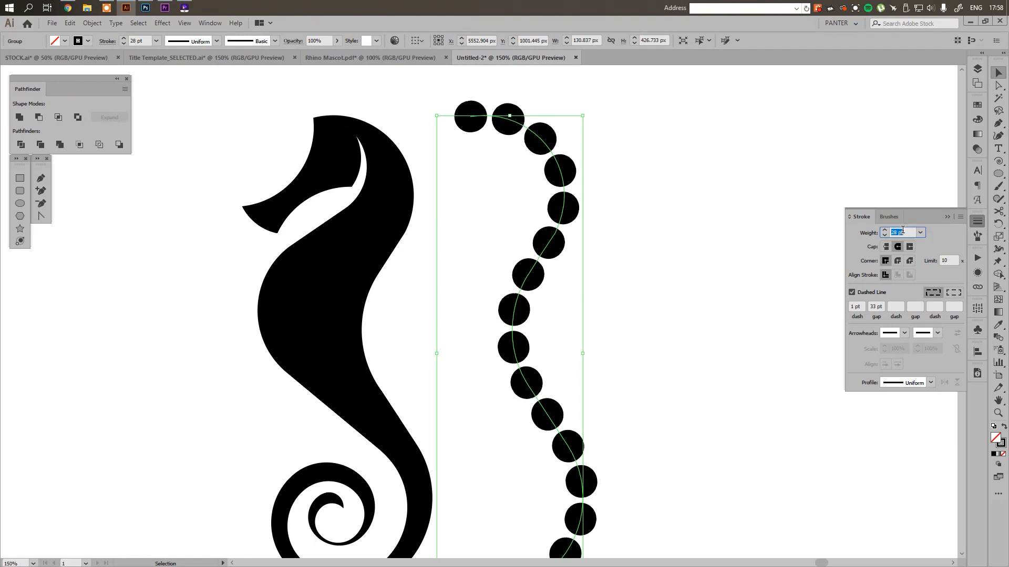
key("Down")
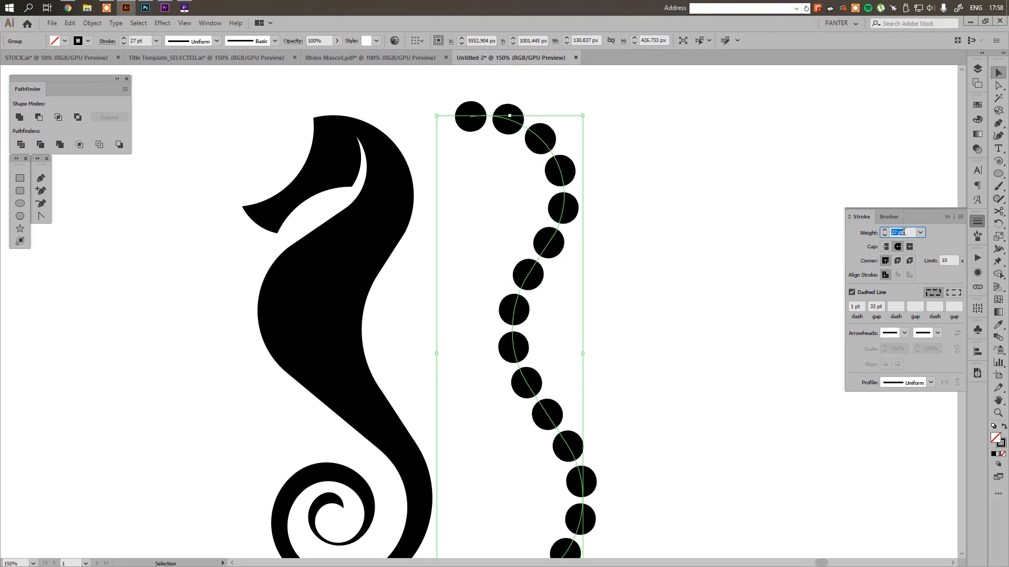
Apply Width Profile 1 to the dotted back curve so its dots taper towards both ends
left_click(907, 382)
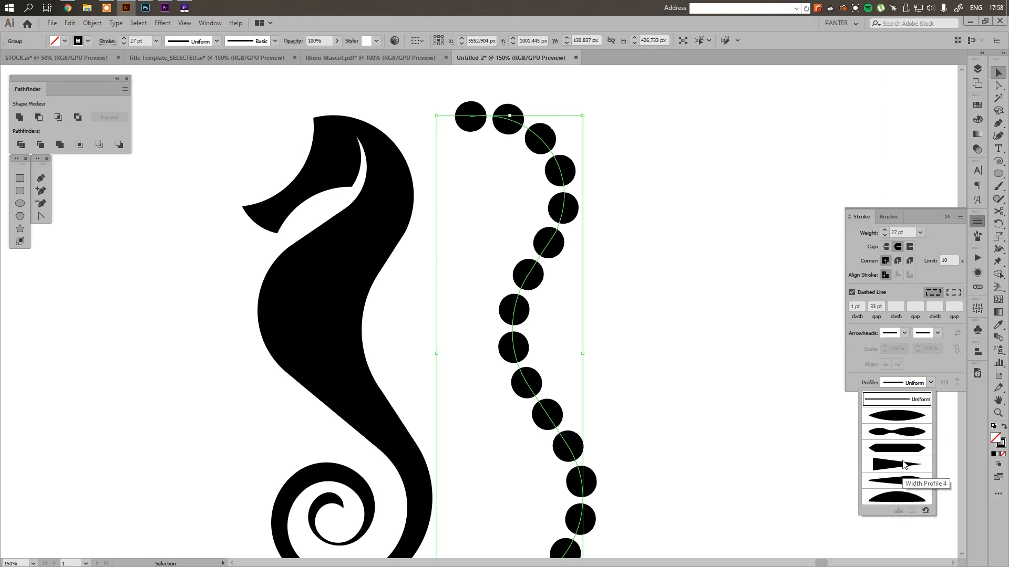
left_click(902, 419)
left_click(713, 387)
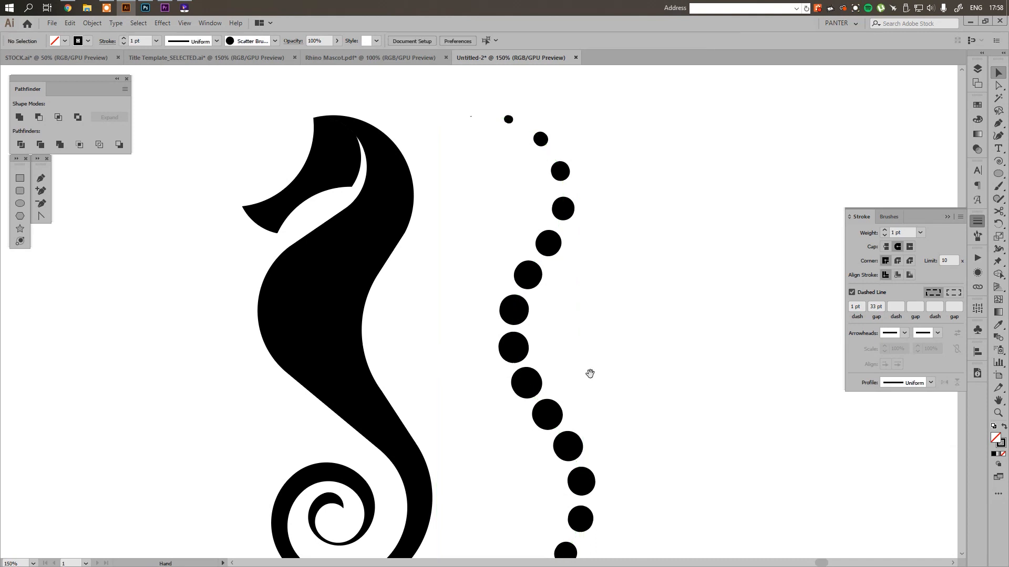
left_click_drag(590, 374, 624, 362)
left_click(547, 345)
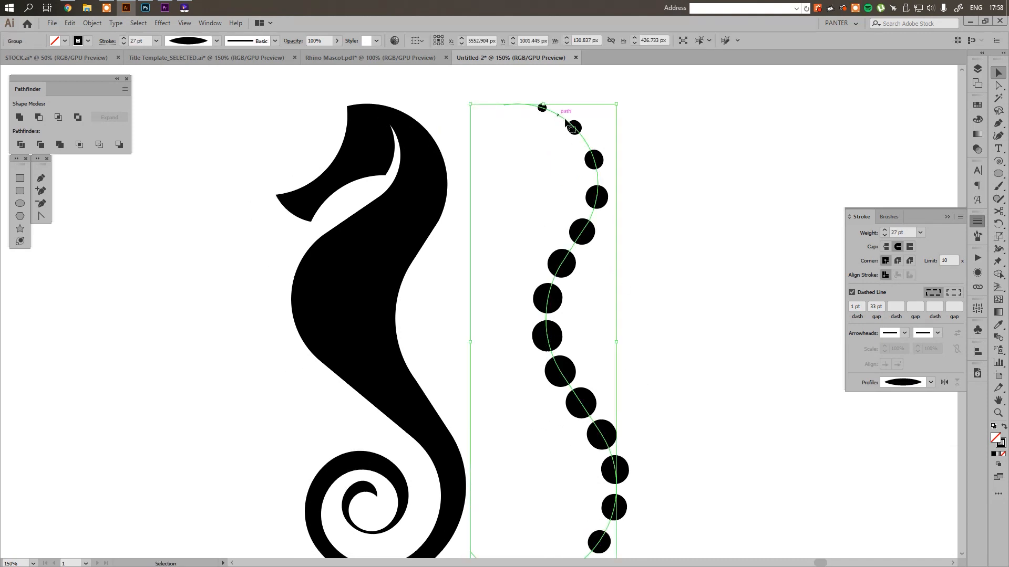
scroll(662, 331, "down", 3)
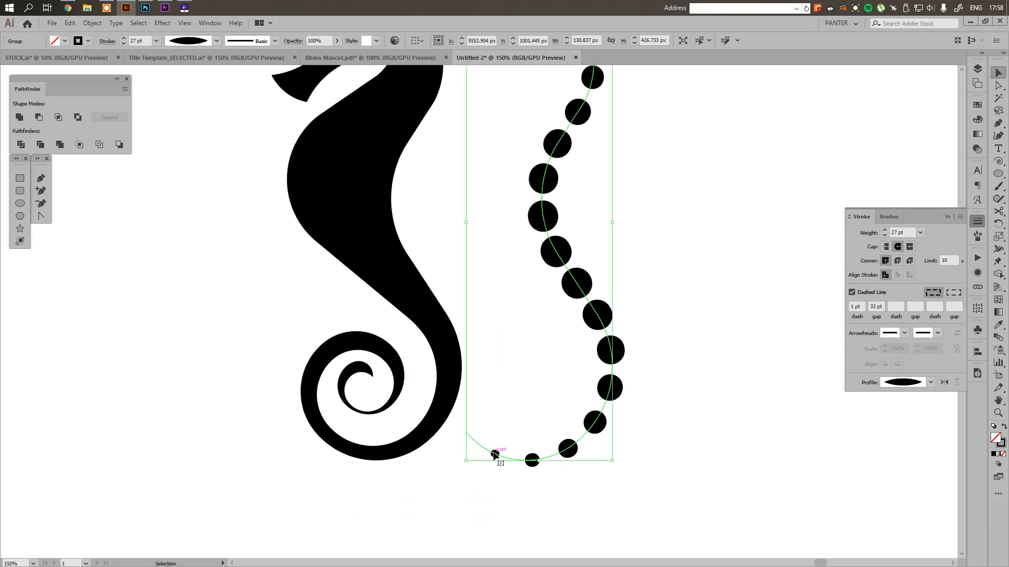
left_click_drag(534, 368, 598, 459)
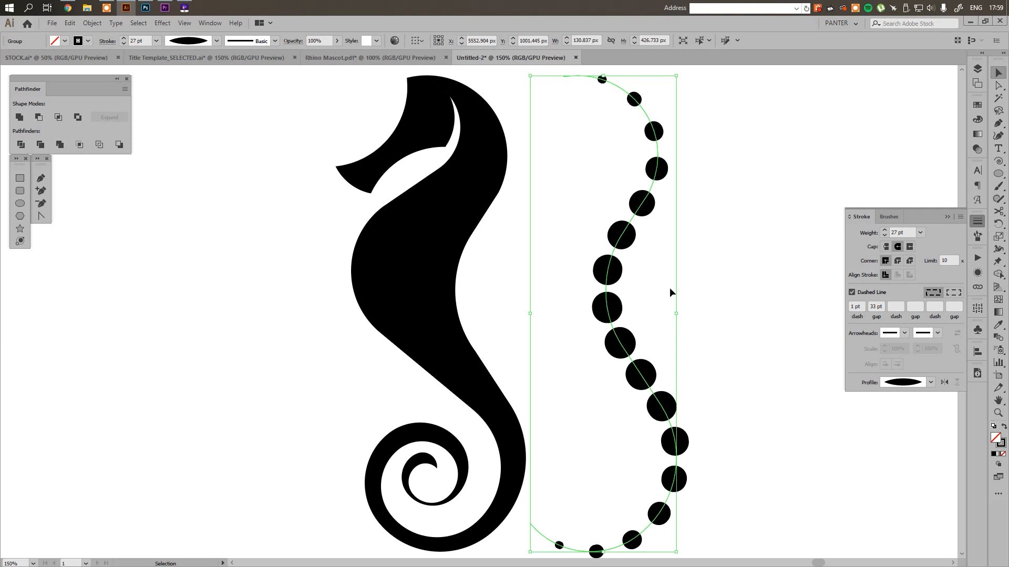
Change the dotted curve's stroke to white and move it about 135 px left onto the seahorse's back edge
left_click(1001, 444)
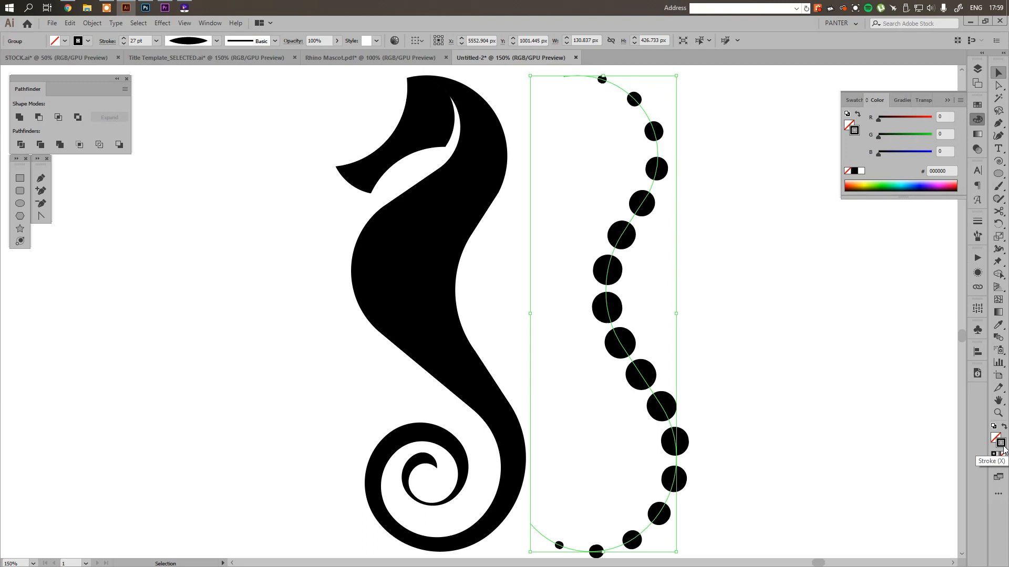
left_click(861, 171)
left_click_drag(603, 289, 455, 295)
left_click(632, 326)
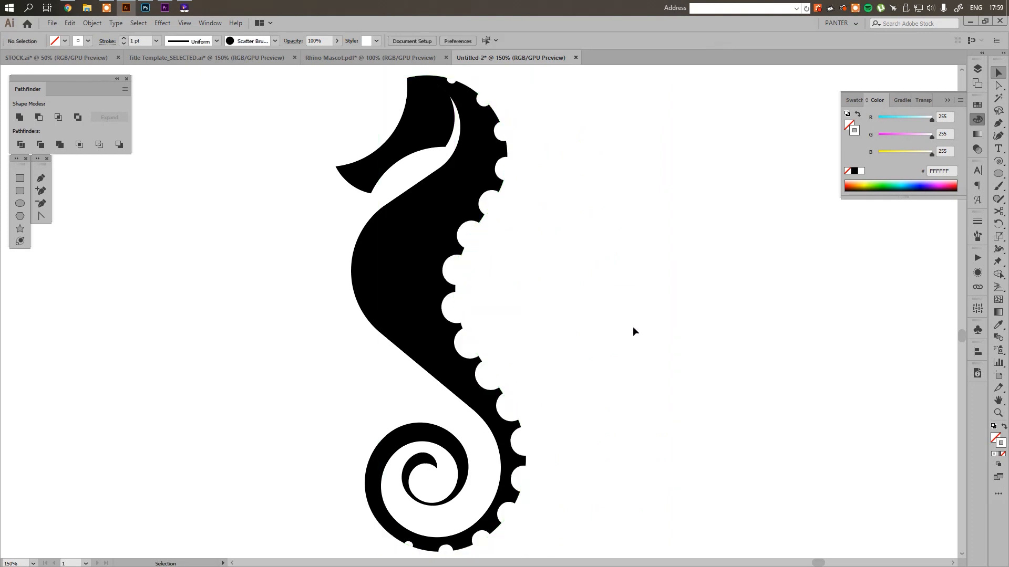
key("ctrl+minus")
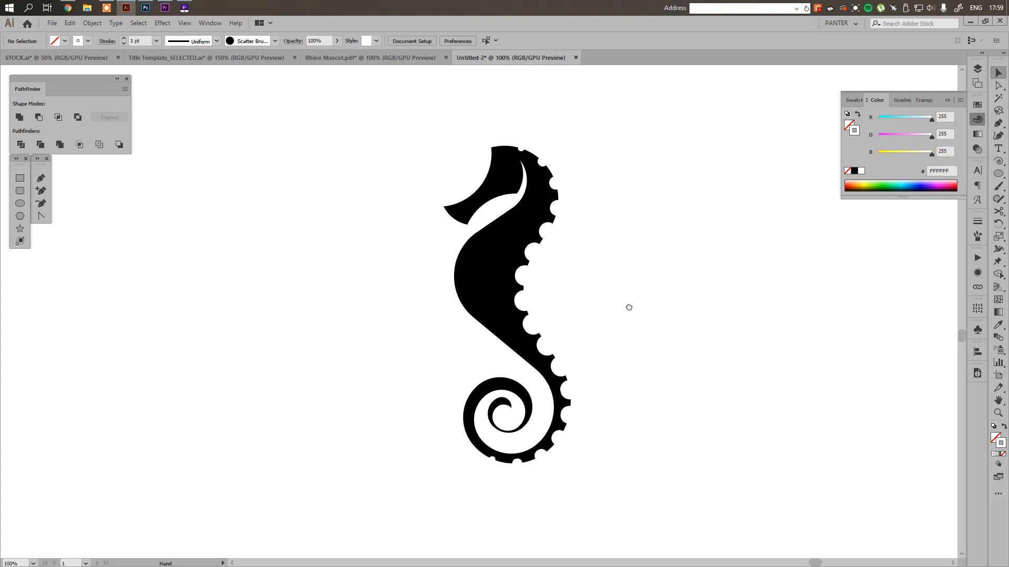
left_click(947, 100)
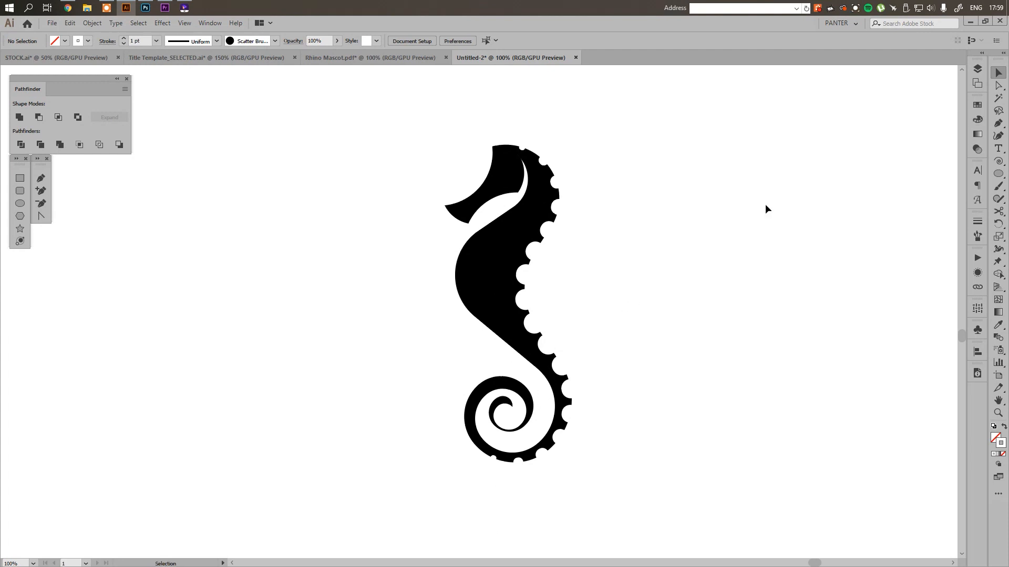
key("space")
left_click_drag(741, 223, 736, 229)
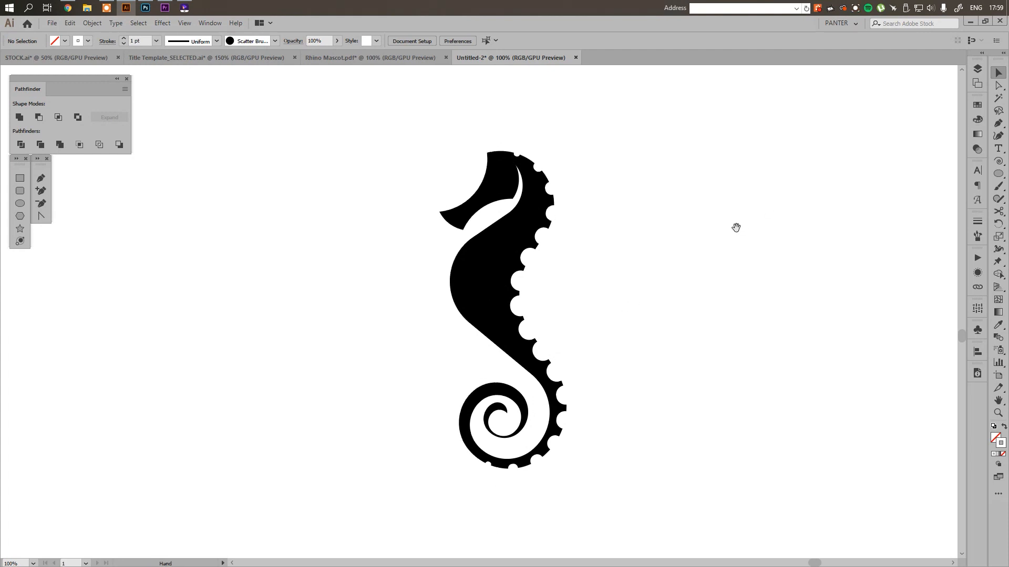
Switch to Photoshop to examine the ridged back in the seahorse reference photo, and return to Illustrator
left_click(150, 9)
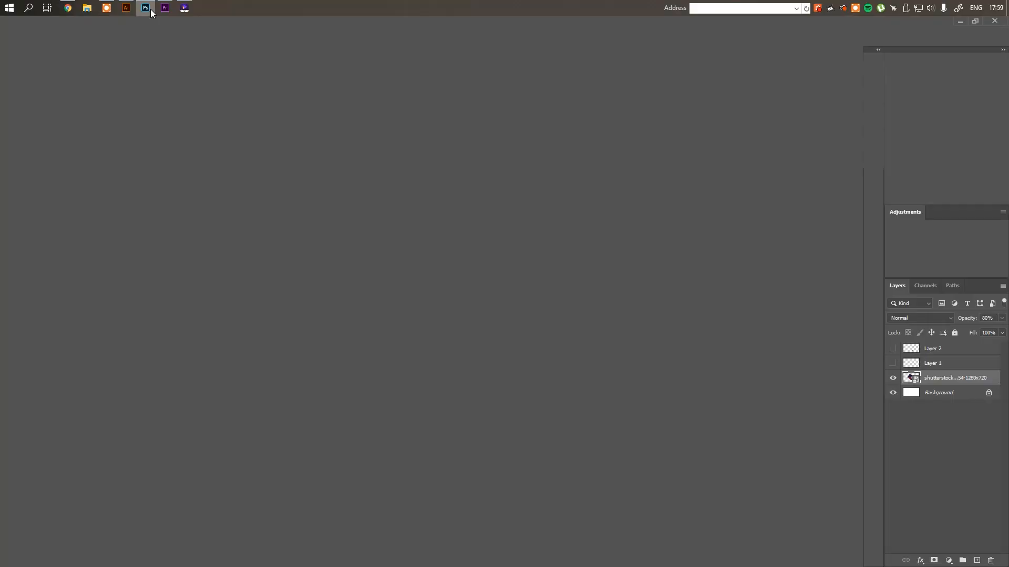
scroll(346, 299, "down", 6)
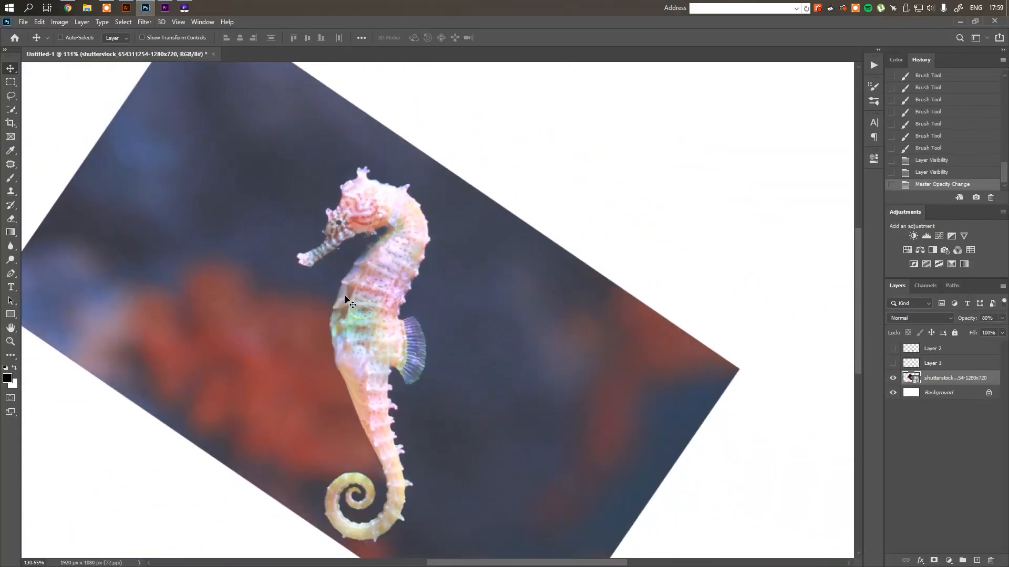
left_click_drag(345, 299, 390, 263)
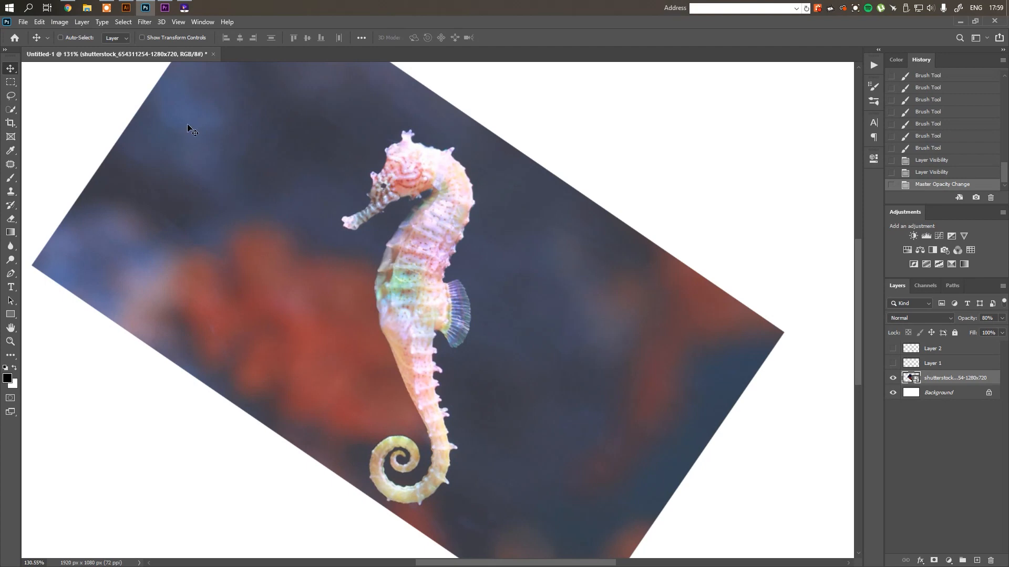
mouse_move(125, 11)
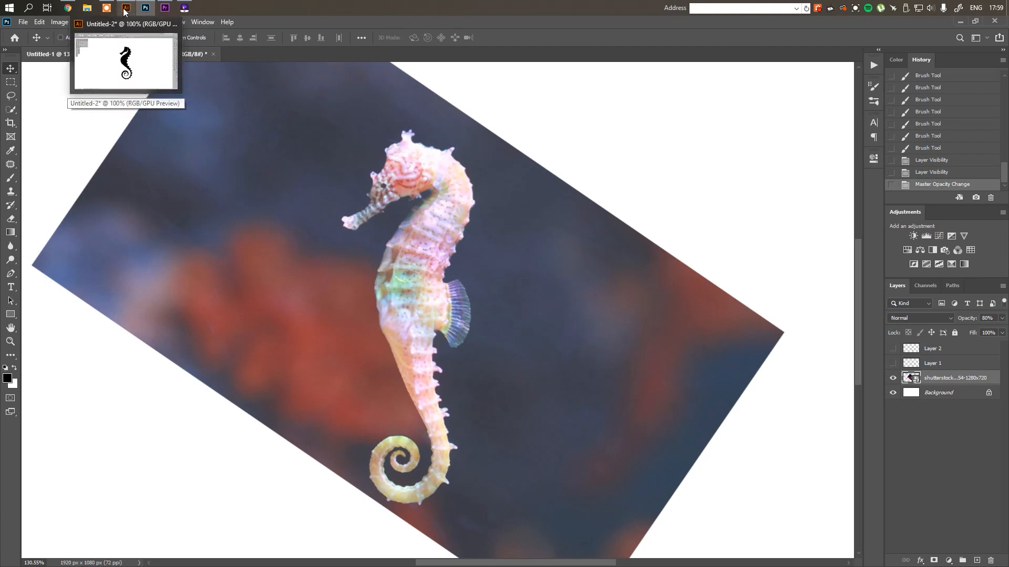
left_click(128, 59)
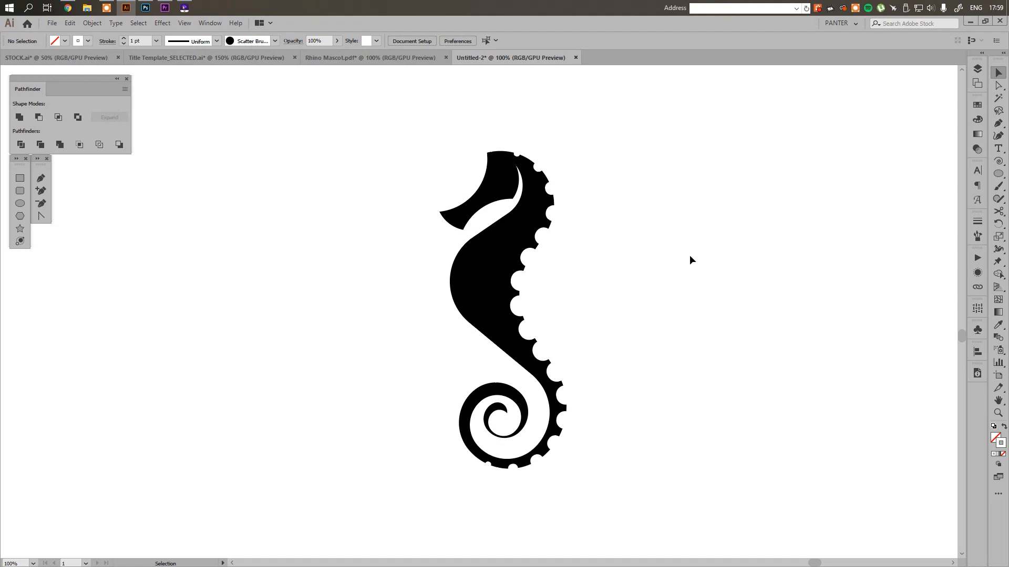
Duplicate the seahorse together with its white dotted back curve, with the two versions side by side
left_click(503, 154)
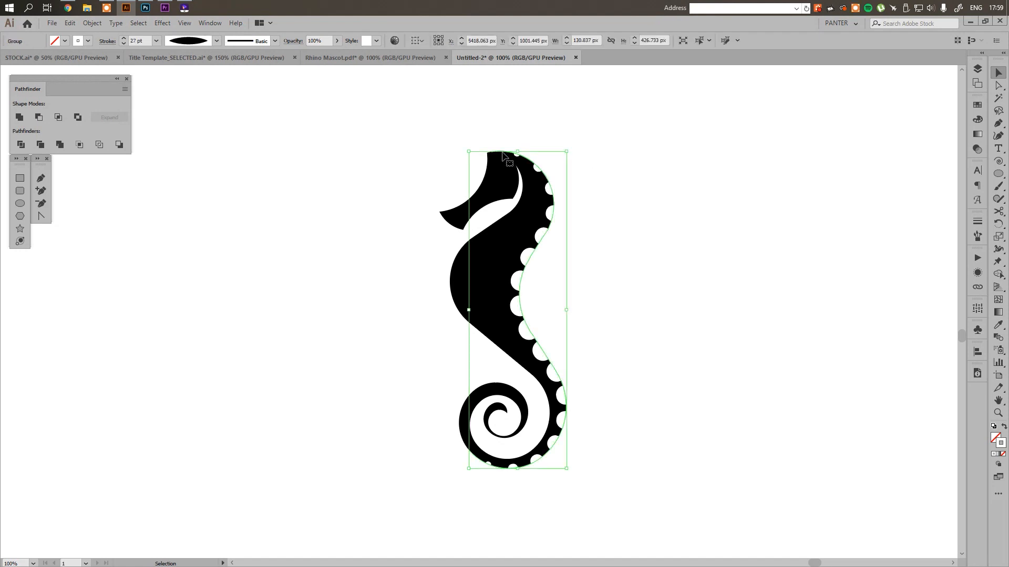
left_click(713, 279)
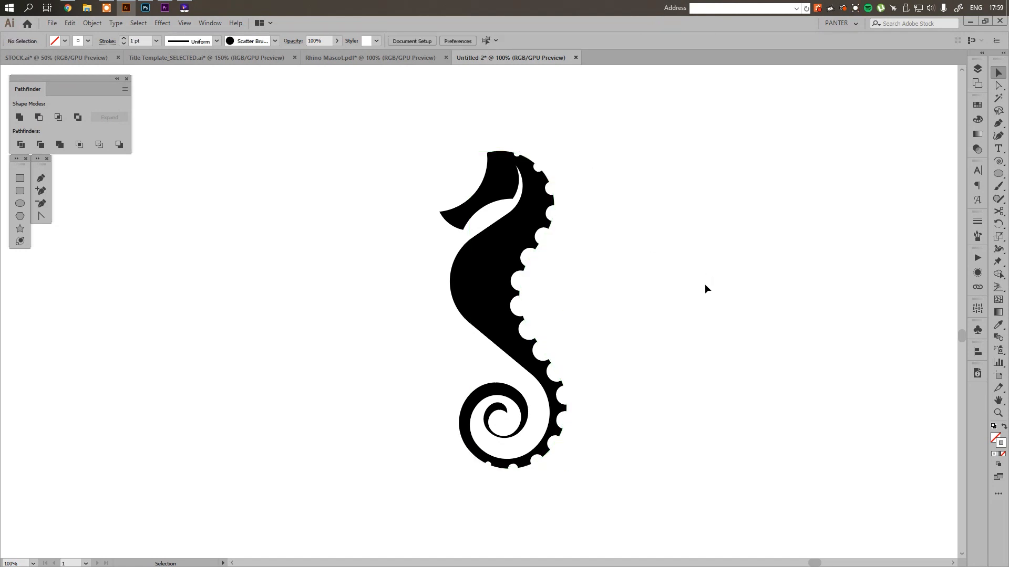
left_click_drag(672, 475, 387, 190)
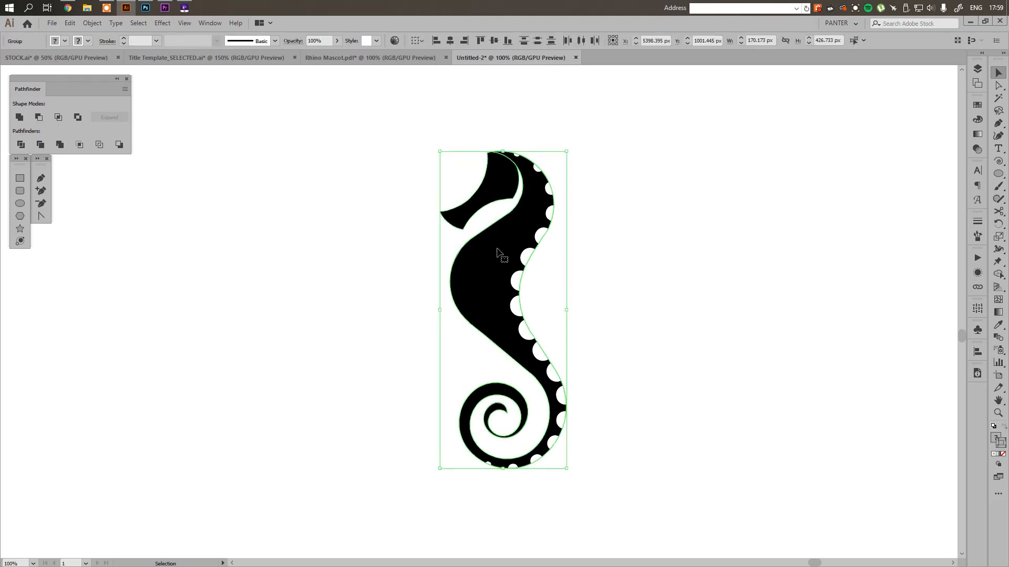
mouse_move(499, 252)
left_mouse_down()
mouse_move(250, 241)
mouse_move(575, 275)
left_mouse_up()
Try different dash gaps on the right-hand seahorse's dotted back curve and set the gap to 42 pt
left_click(601, 265)
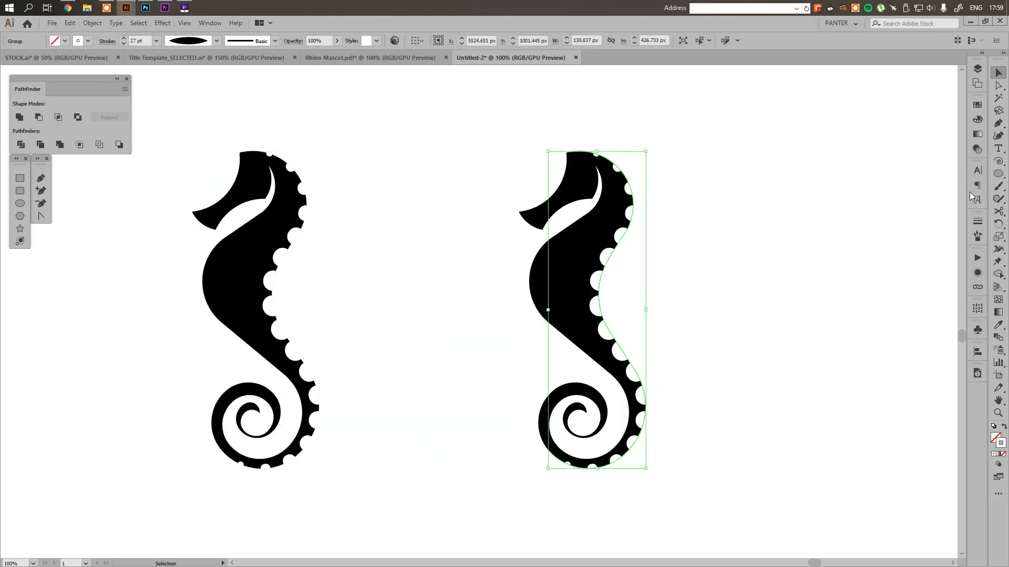
left_click(977, 222)
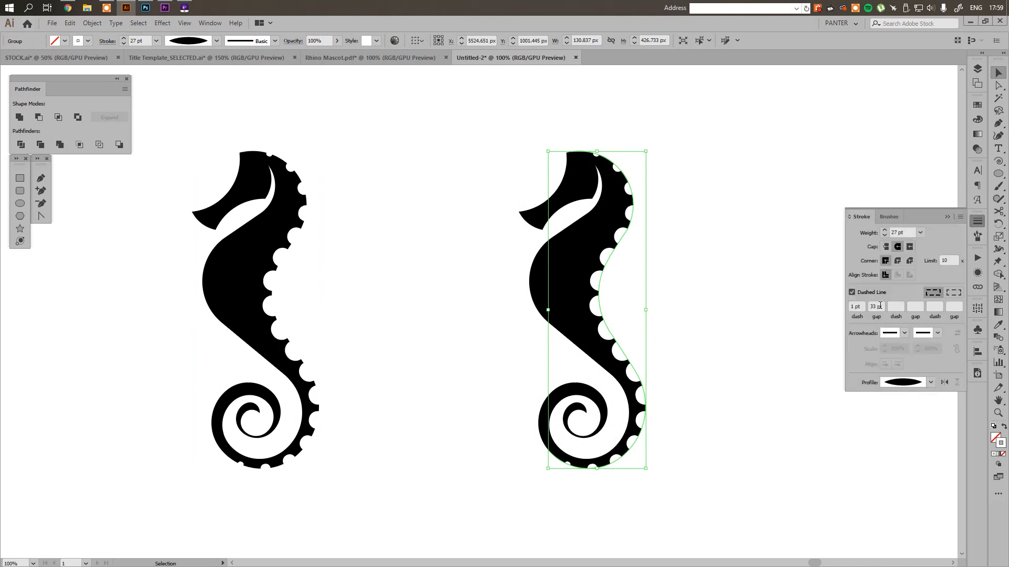
double_click(879, 307)
left_click(878, 307)
key("Down")
key("Down")
key("Down")
key("Down")
key("Down")
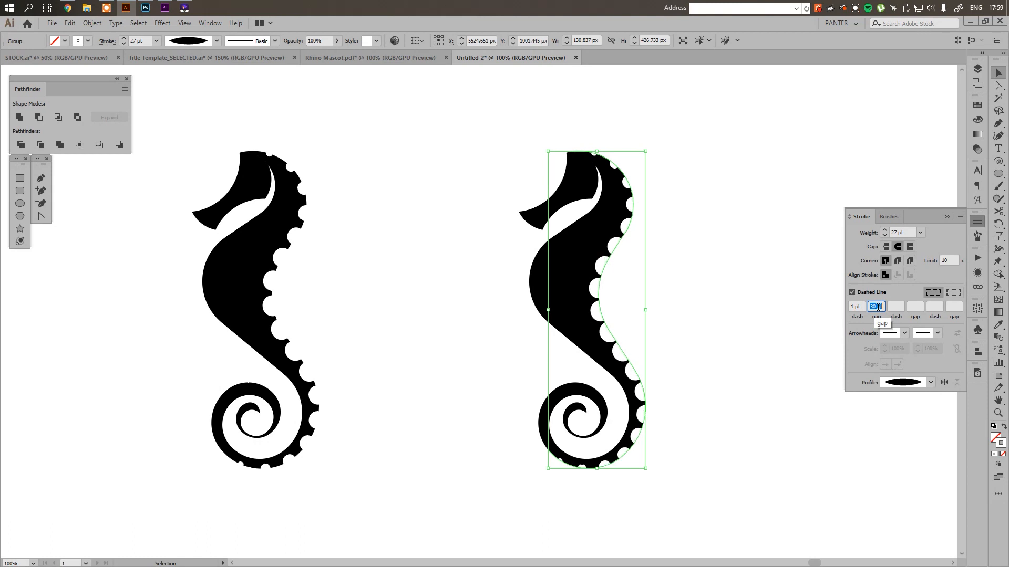
key("Up")
key("Up")
key("Up")
key("Up")
key("Up")
key("Up")
key("Up")
key("Up")
key("Up")
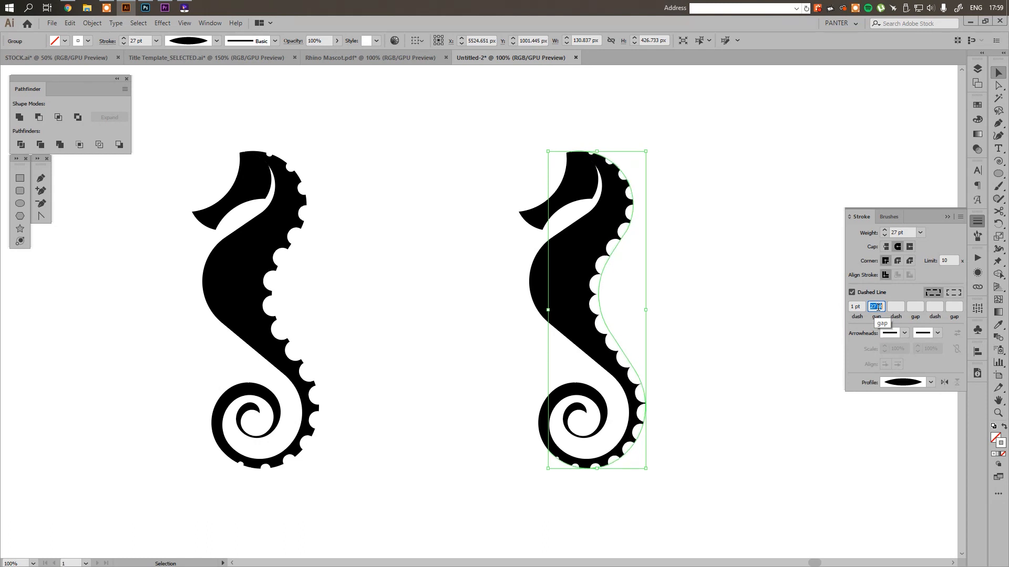
key("Up")
key("Up")
key("Up")
key("Up")
key("Up")
key("Up")
key("Up")
key("Up")
key("Up")
key("Up")
key("Up")
key("Up")
key("Up")
key("Up")
key("Up")
key("Up")
key("Up")
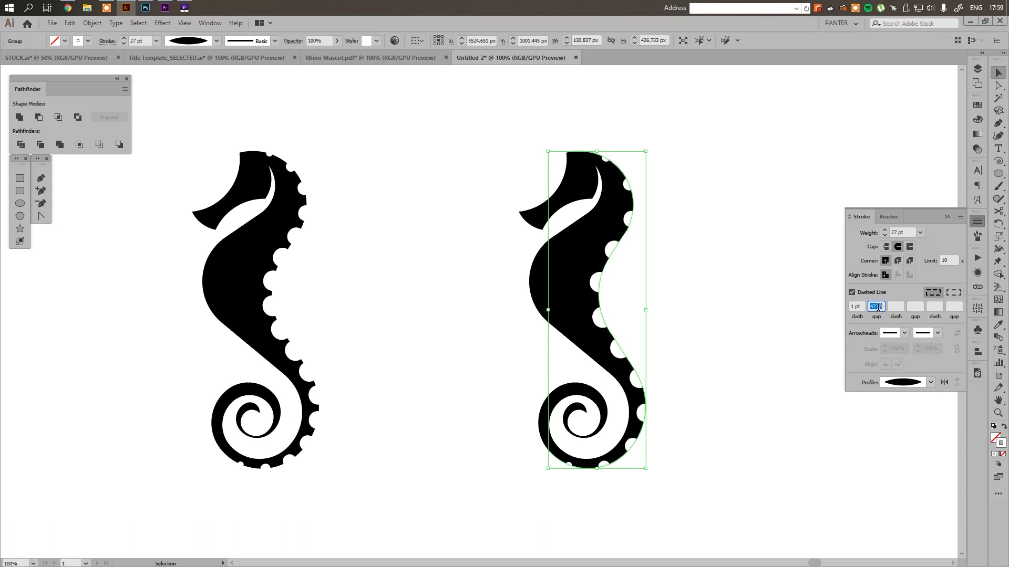
key("Down")
key("Down")
key("Down")
key("Down")
key("Down")
key("Down")
key("Down")
key("Down")
key("Down")
key("Down")
key("Down")
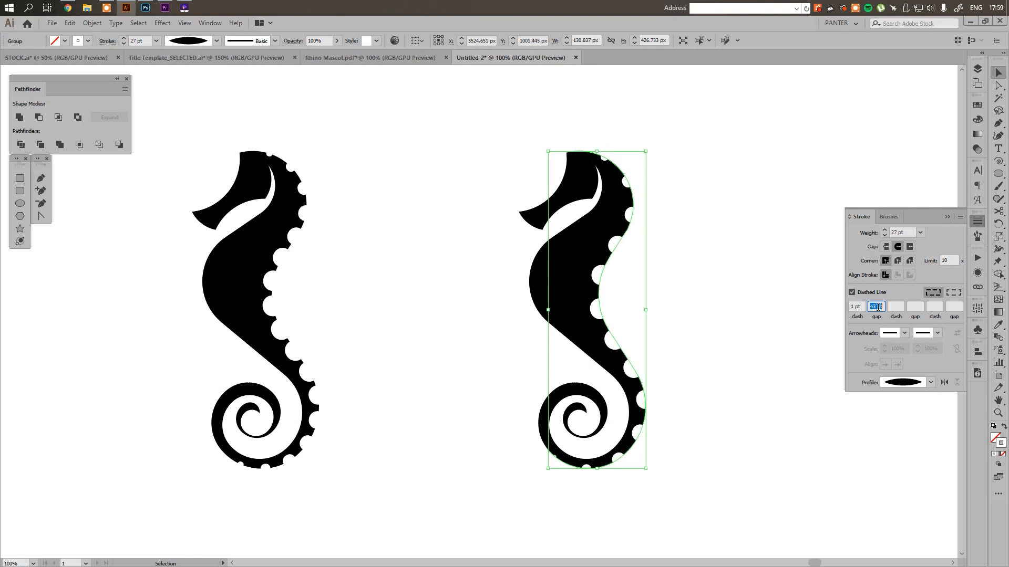
left_click(686, 149)
Extend the right-hand seahorse's dotted curve with the Pen tool from its upper end to the corner of the head
scroll(551, 147, "up", 3)
scroll(532, 149, "up", 1)
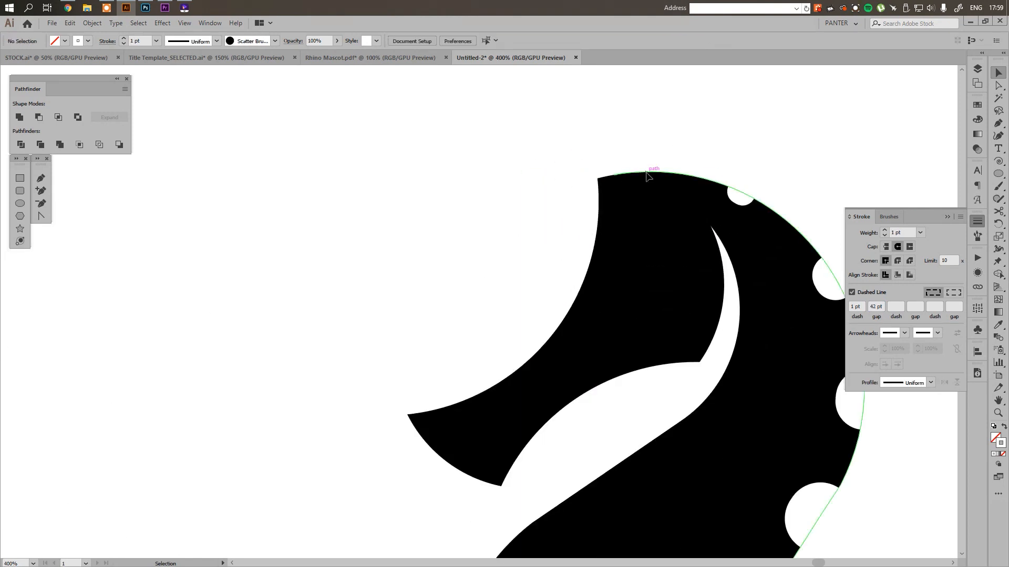
left_click(647, 172)
scroll(631, 176, "up", 5)
scroll(545, 196, "up", 2)
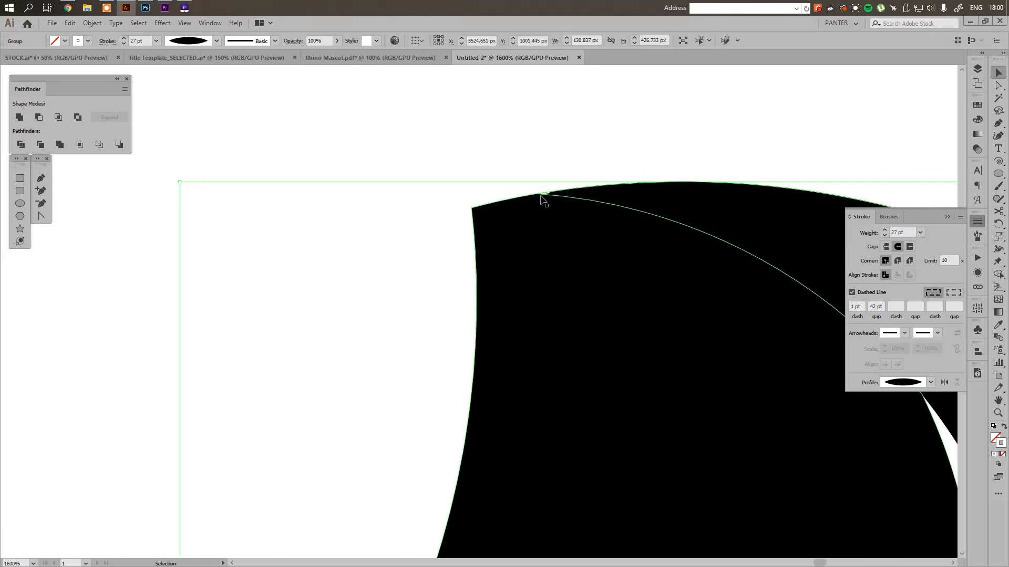
key("p")
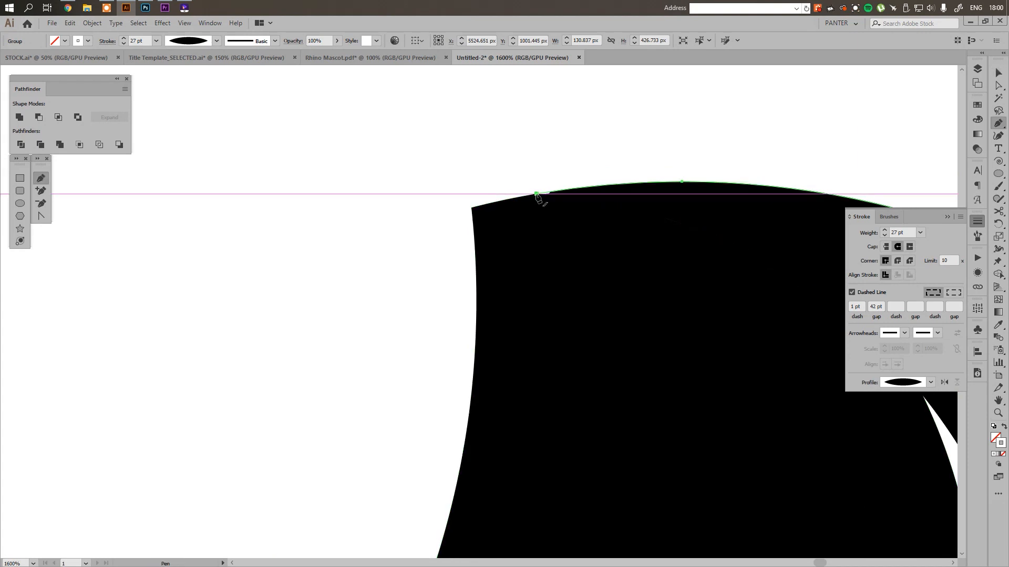
left_click(537, 194)
left_click(471, 208)
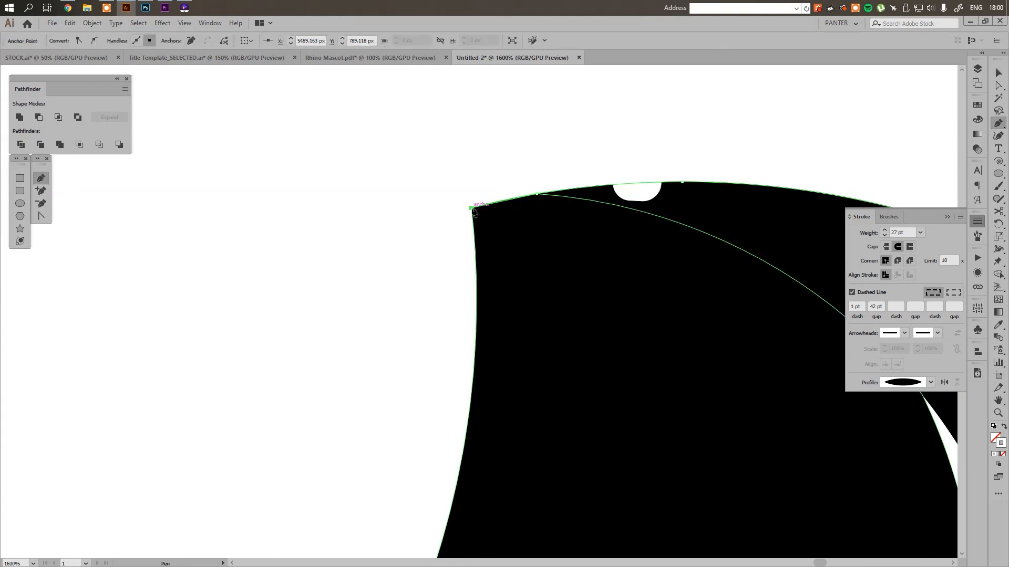
key("v")
Examine the dots at the head and along the back of the right-hand seahorse
scroll(435, 218, "down", 3)
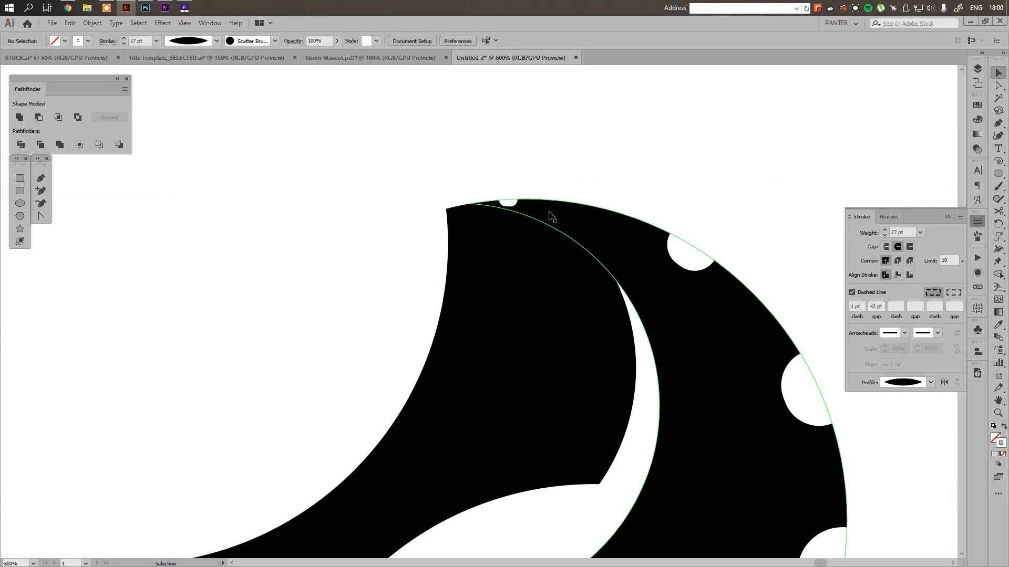
left_click(692, 241)
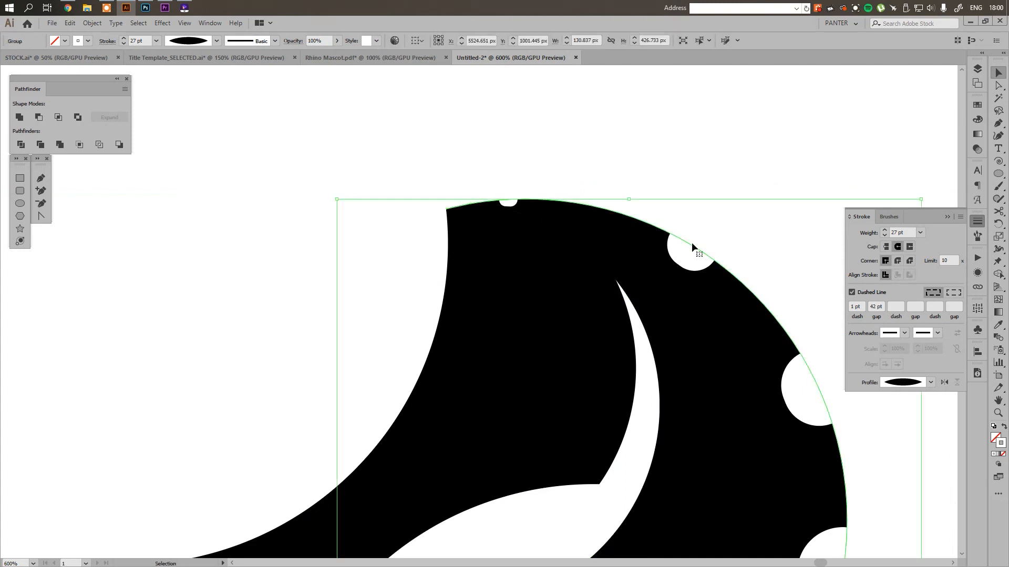
scroll(494, 173, "up", 3)
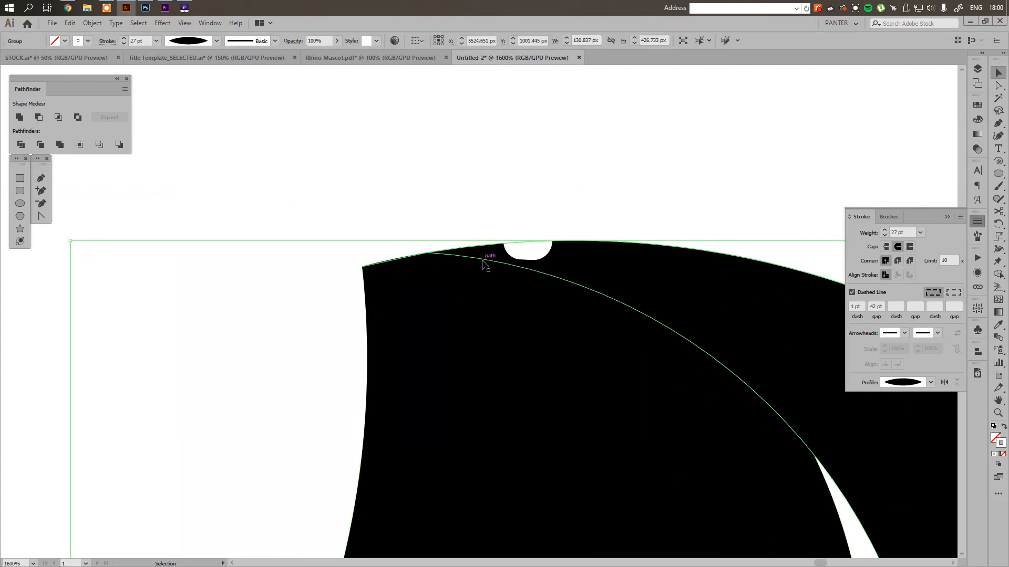
scroll(537, 269, "down", 7)
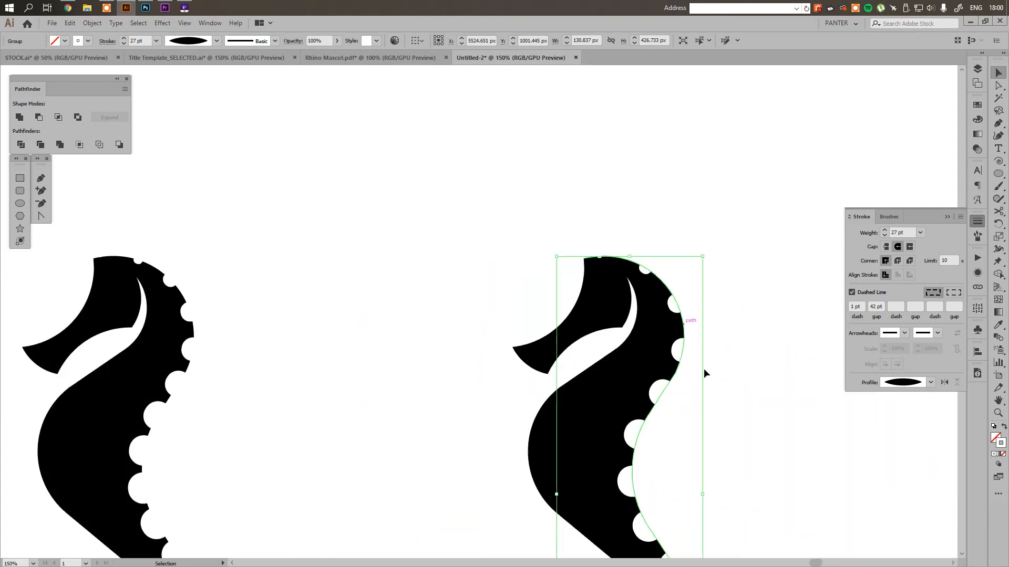
key("alt")
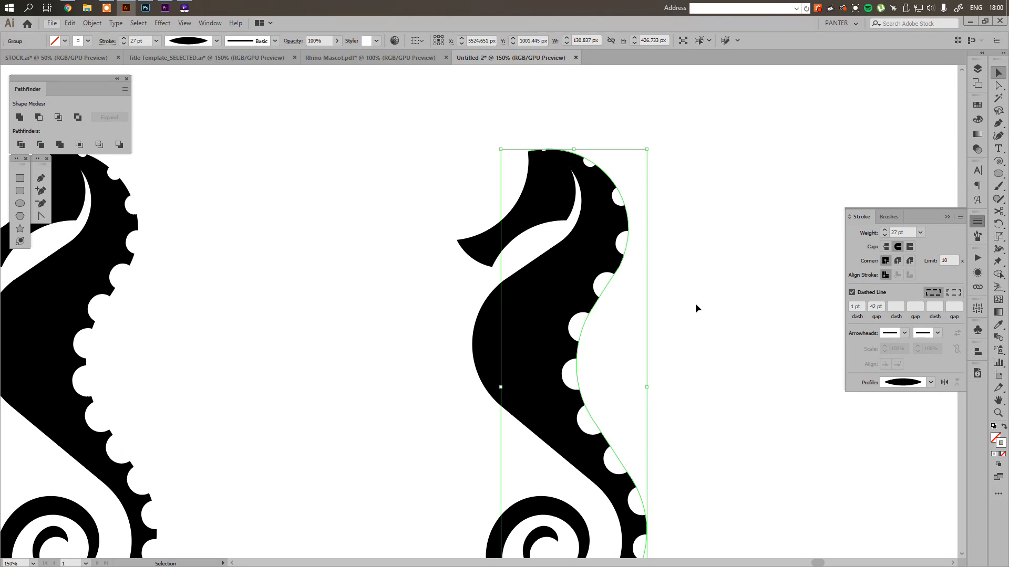
scroll(695, 303, "down", 3)
scroll(598, 294, "up", 3)
scroll(600, 299, "down", 3)
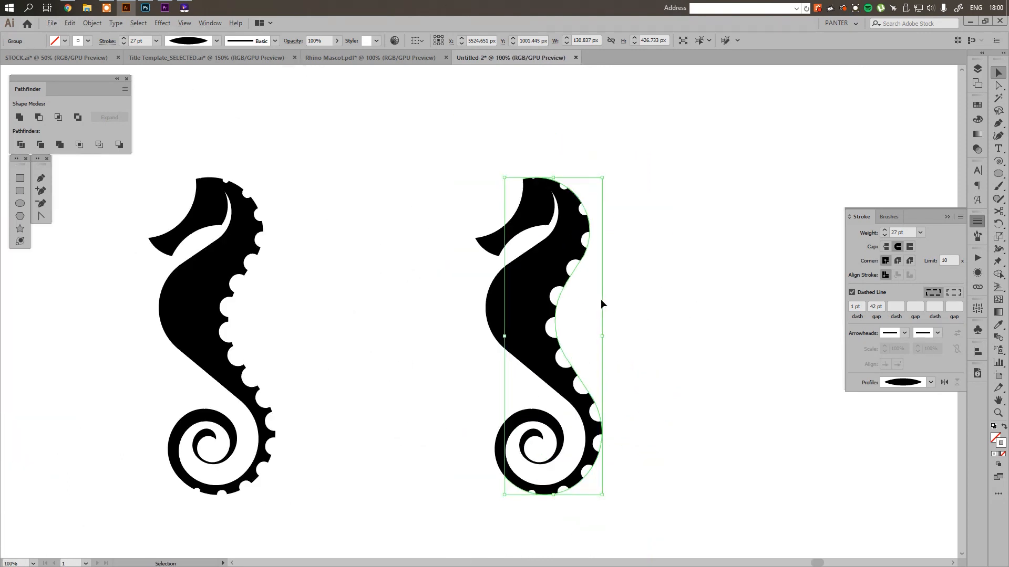
scroll(585, 288, "up", 3)
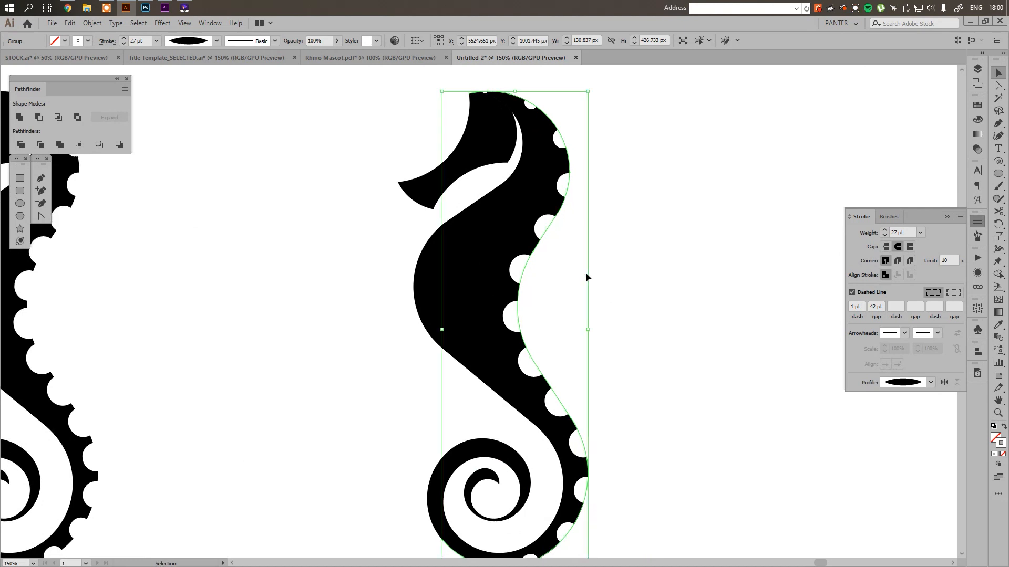
Try a wider dash gap on the right-hand seahorse's dotted back curve
scroll(601, 281, "down", 2)
key("v")
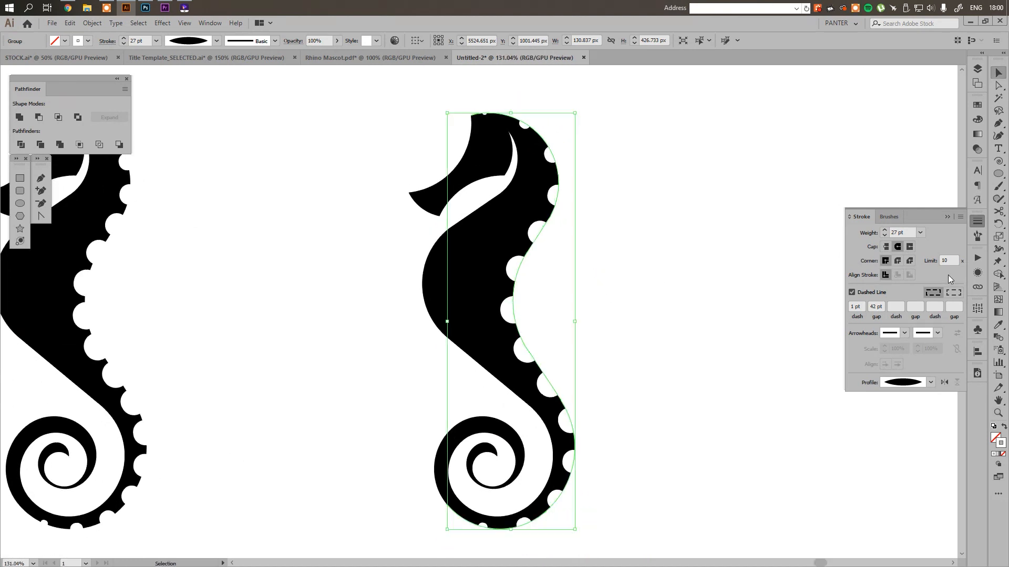
left_click(876, 307)
scroll(877, 307, "up", 4)
scroll(875, 307, "up", 3)
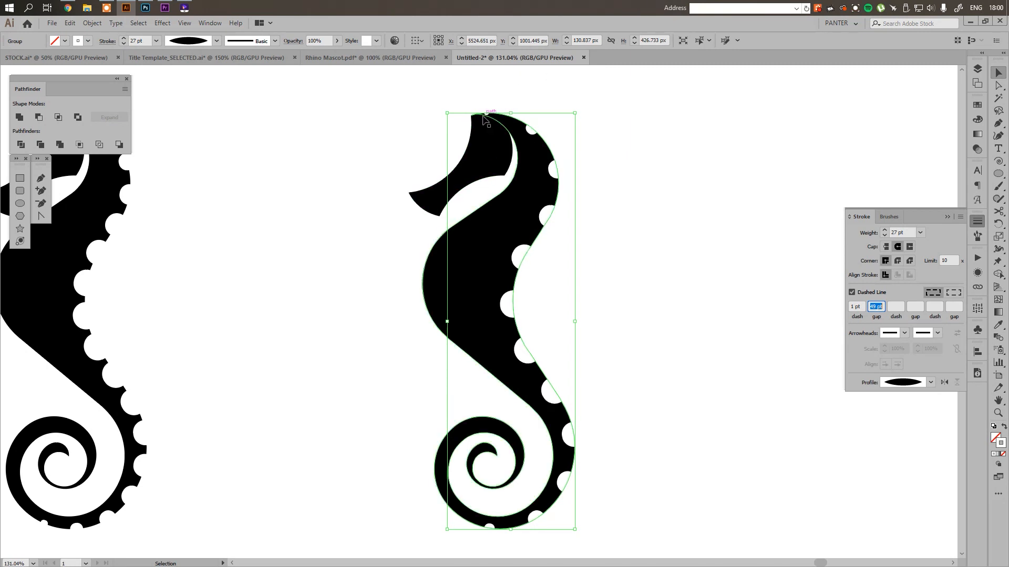
Set the stroke weight of the right-hand seahorse's dotted back curve to 32 pt
scroll(904, 233, "up", 2)
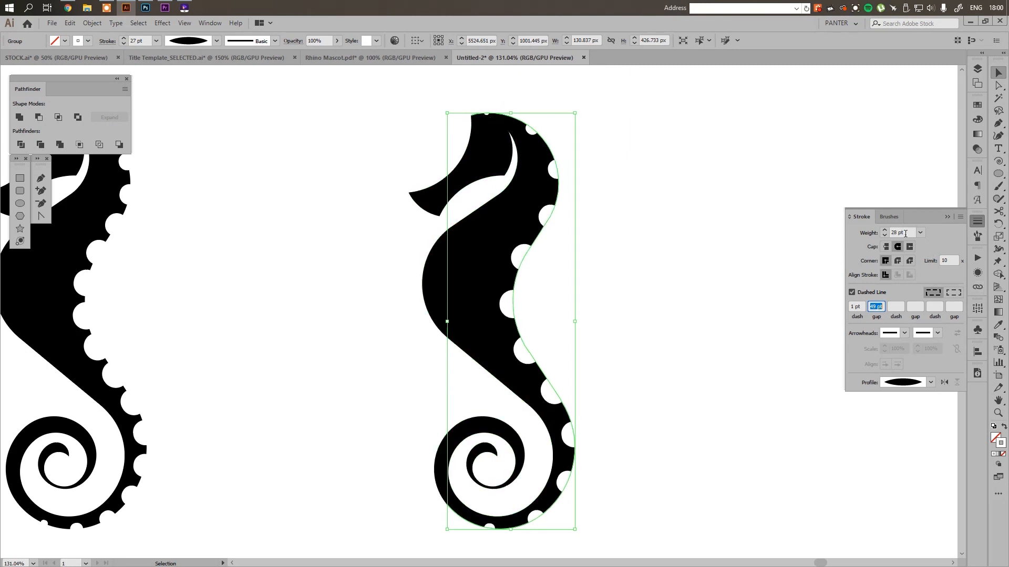
scroll(905, 233, "up", 2)
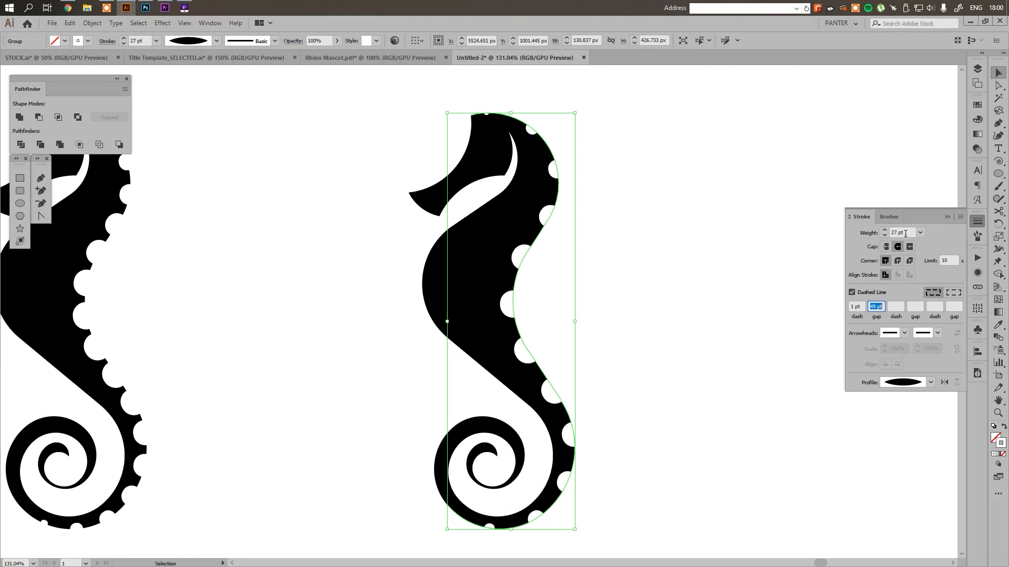
scroll(904, 233, "up", 1)
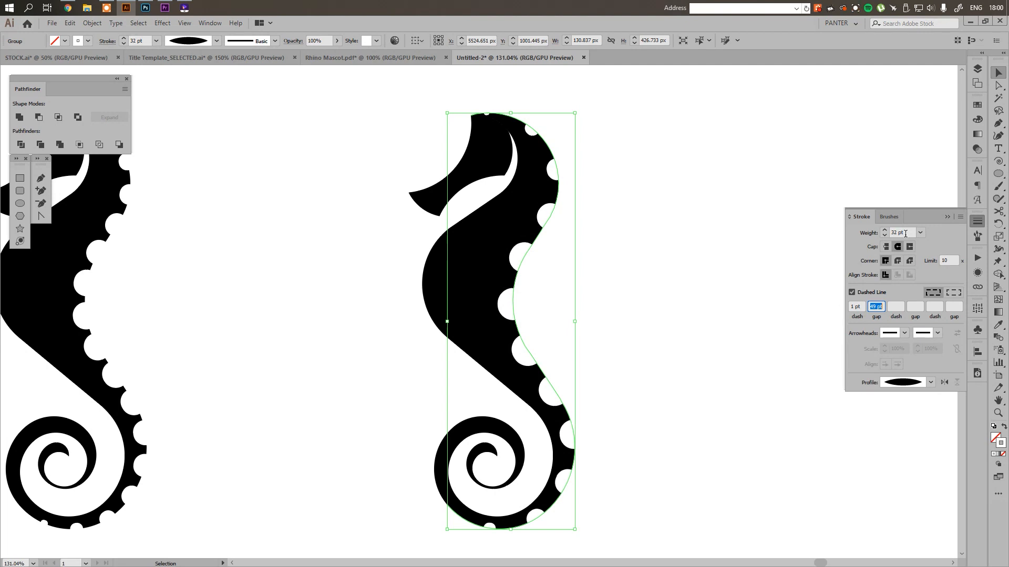
Try wider and narrower dash gaps on the right-hand seahorse's back curve and settle on a 42 pt gap
scroll(879, 304, "down", 6)
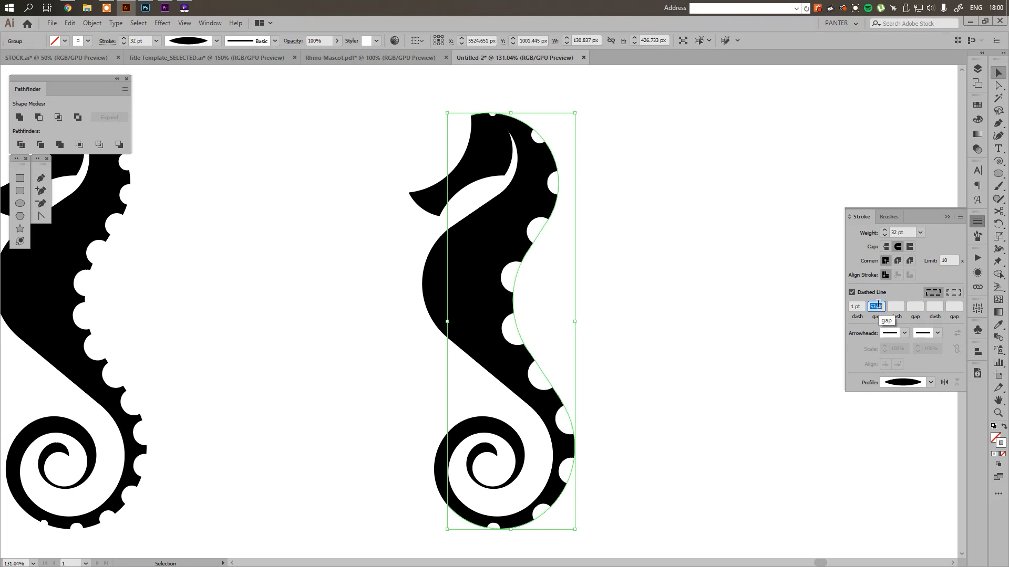
scroll(879, 304, "down", 12)
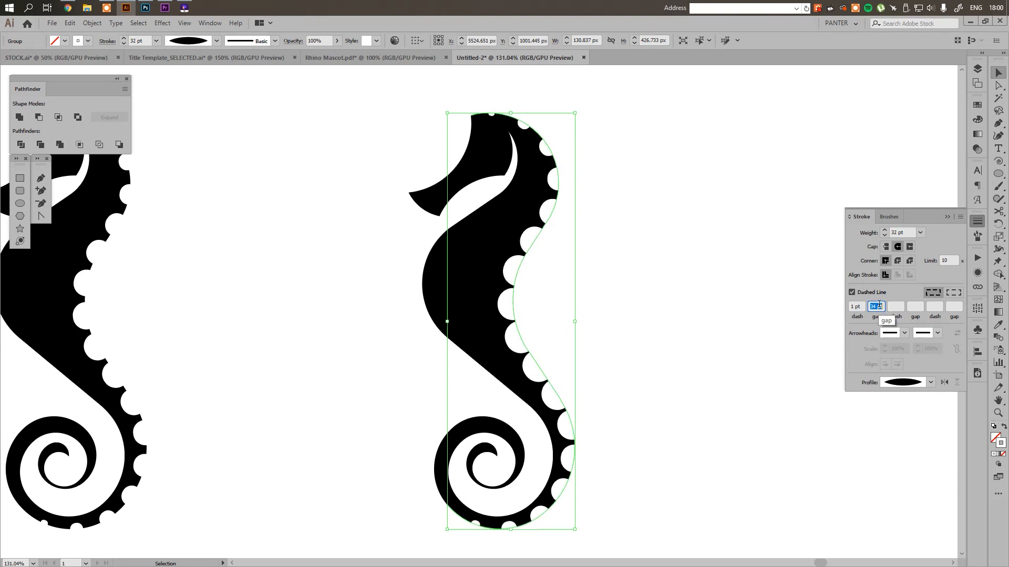
scroll(879, 304, "up", 7)
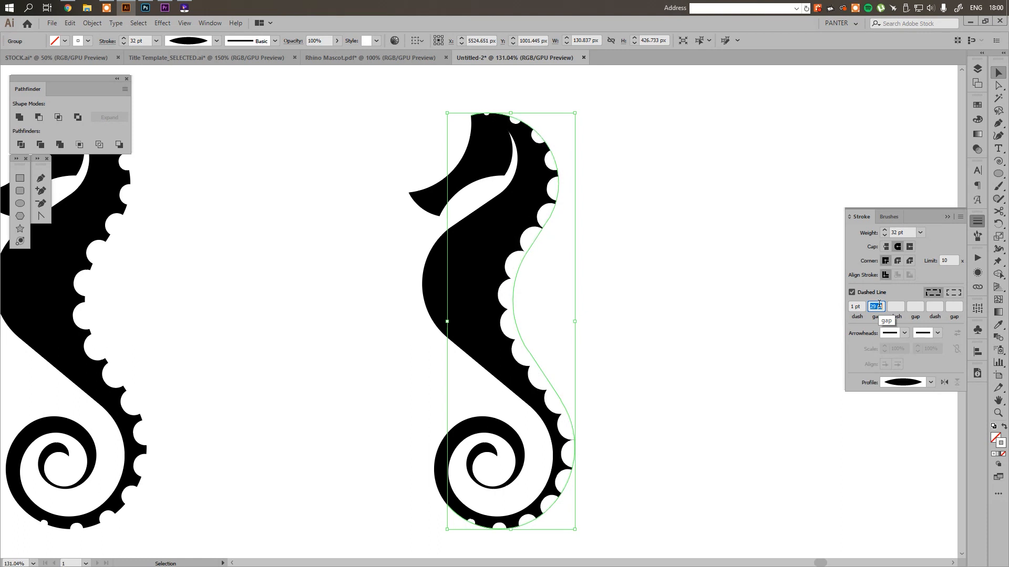
scroll(879, 304, "up", 2)
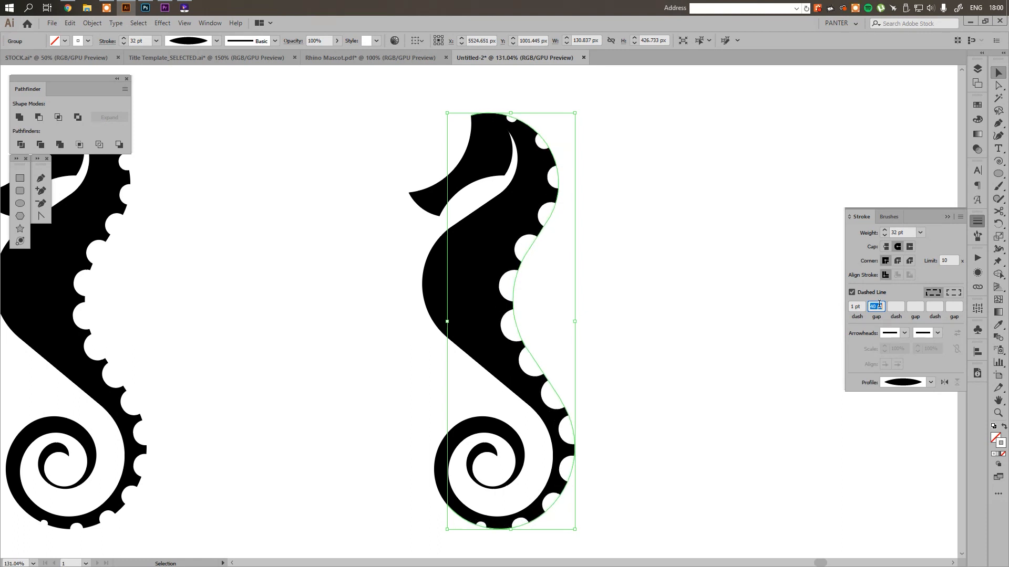
scroll(879, 304, "up", 2)
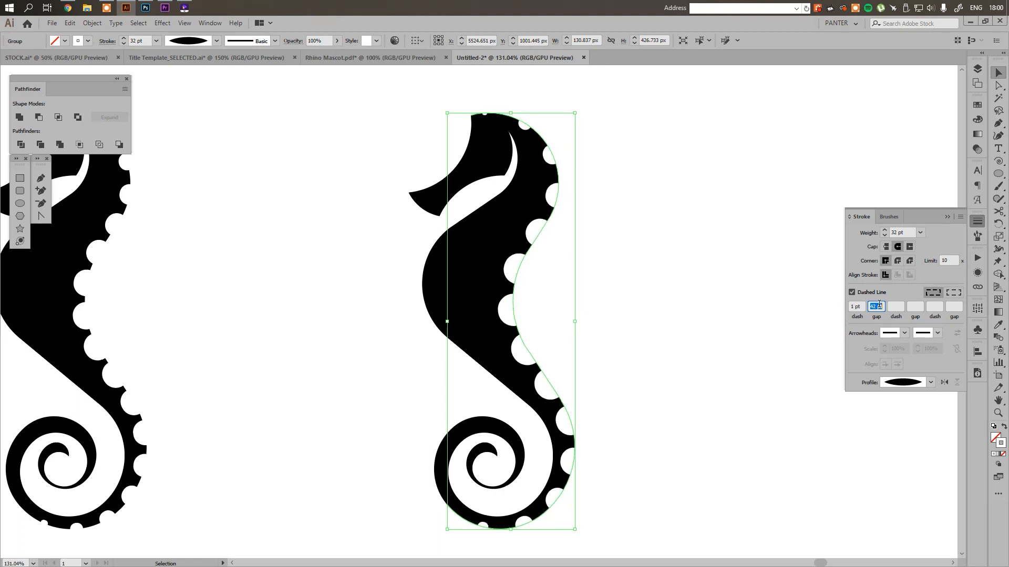
Deselect the curve, put away the stroke settings and compare the back notches of the two seahorses side by side
left_click(641, 249)
scroll(650, 254, "down", 2)
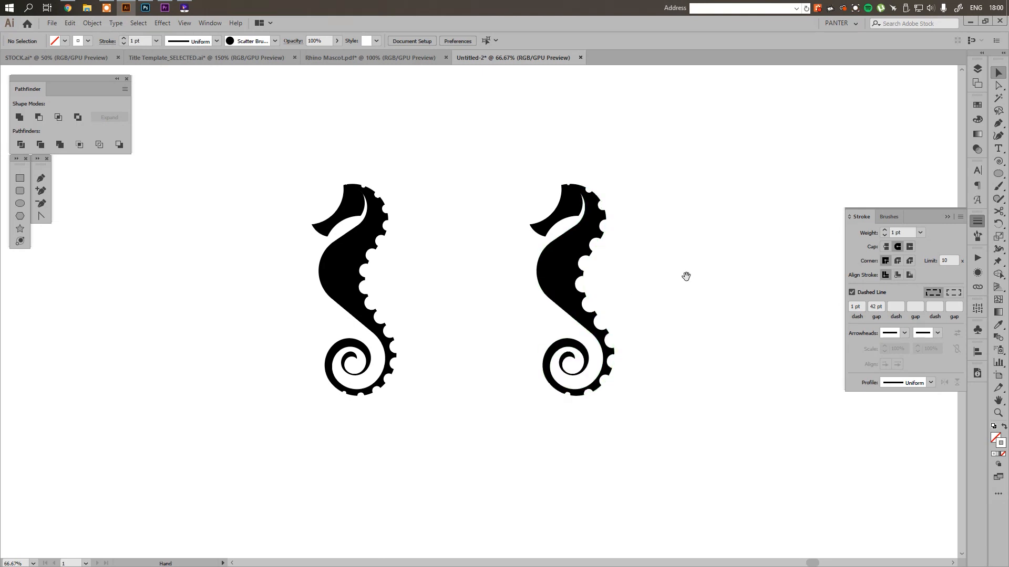
left_click_drag(685, 281, 710, 306)
key("z")
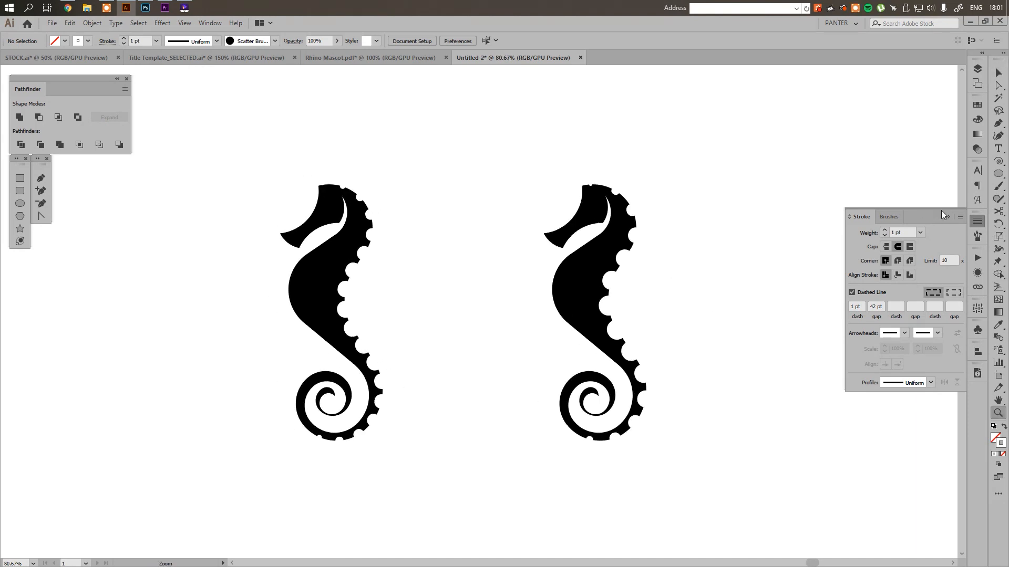
left_click(977, 221)
key("v")
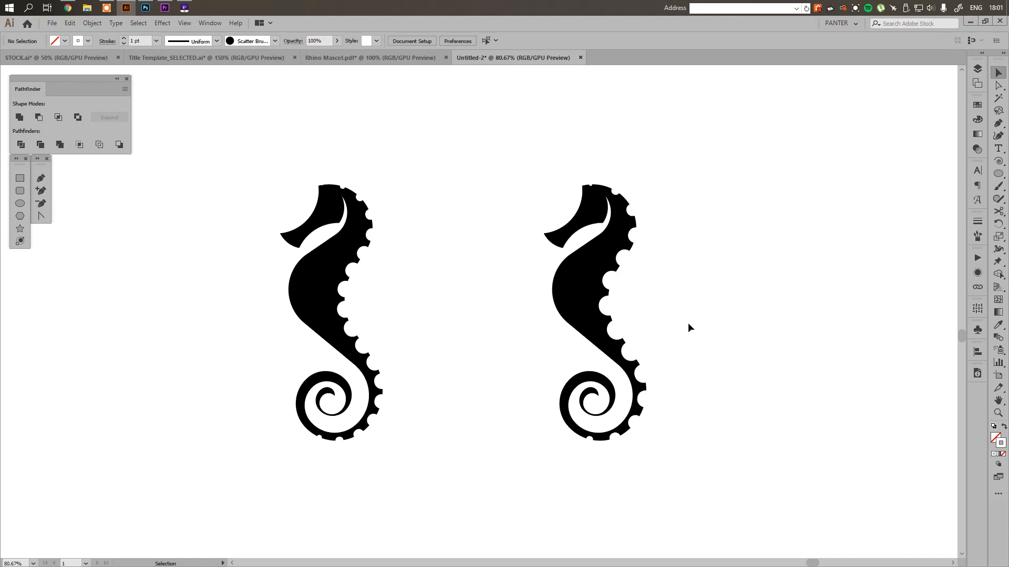
key("z")
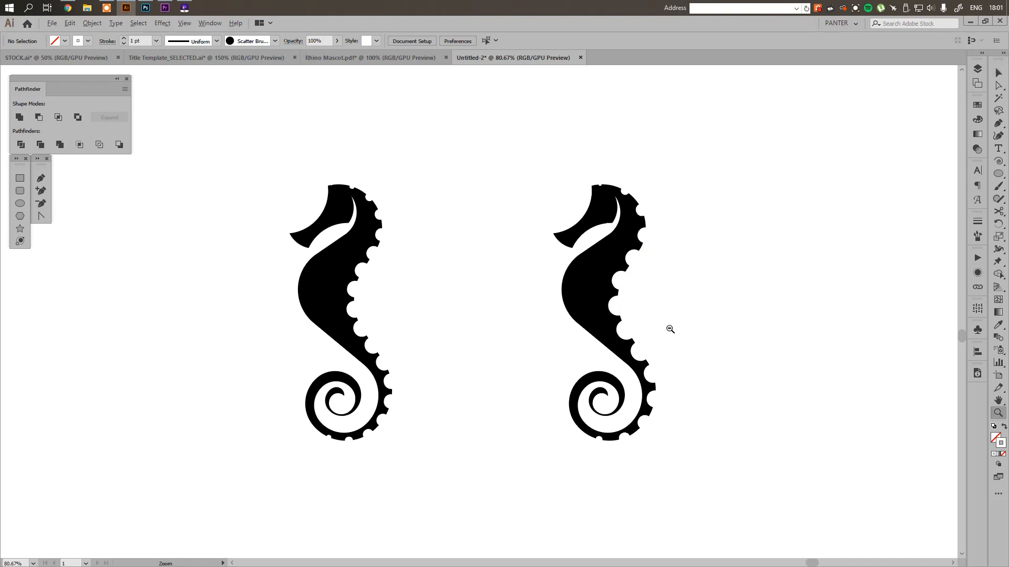
left_click_drag(669, 329, 747, 327)
key("v")
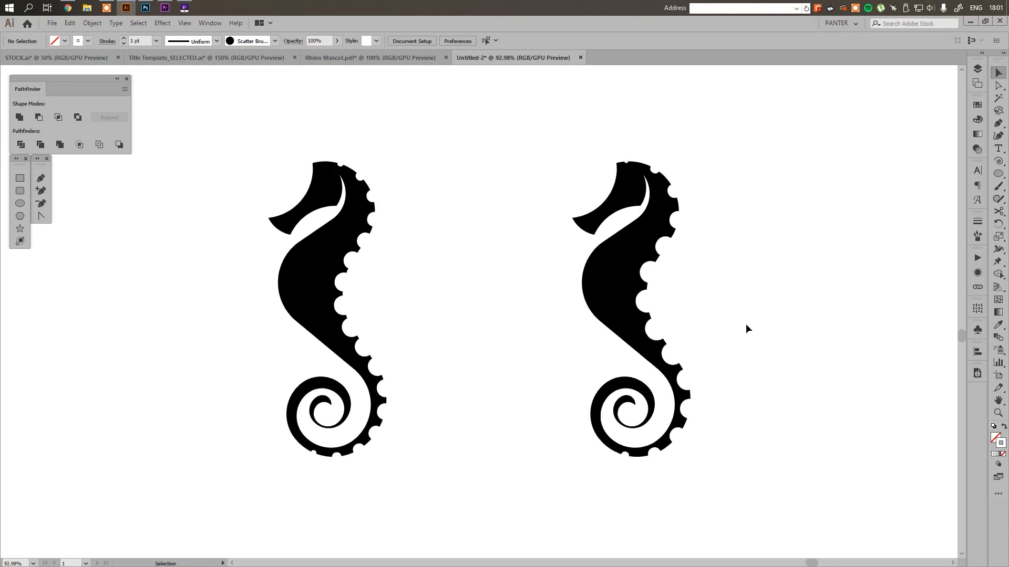